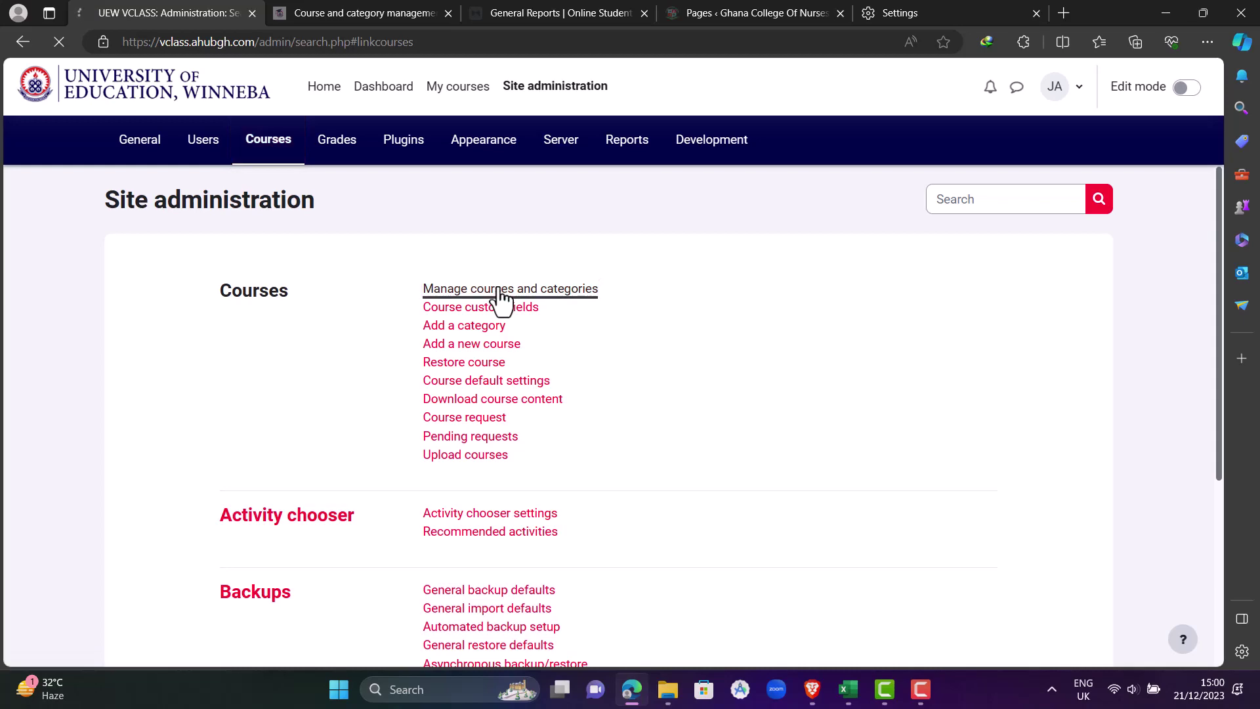
Start a new course in the Miscellaneous category and enter the full name BASIC ALGEBRA 1
{"action": "scroll", "coordinate": [669, 376], "scroll_direction": "down", "scroll_amount": 3}
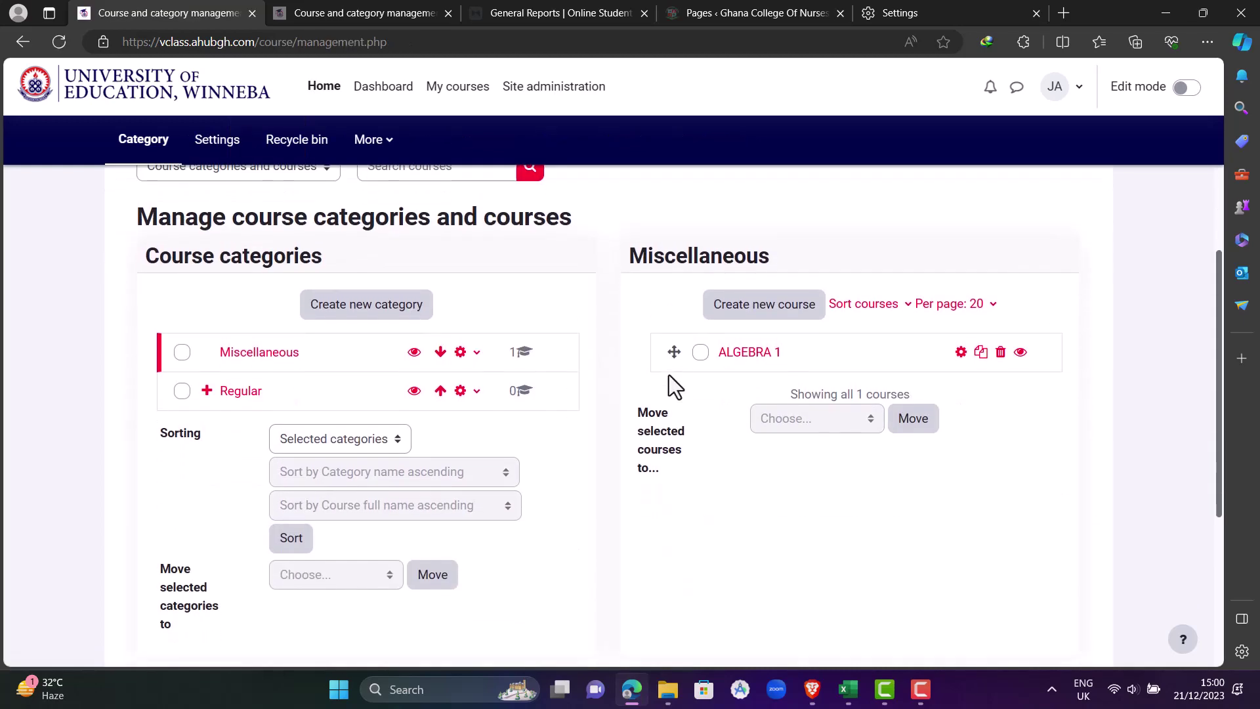
{"action": "left_click", "coordinate": [761, 298]}
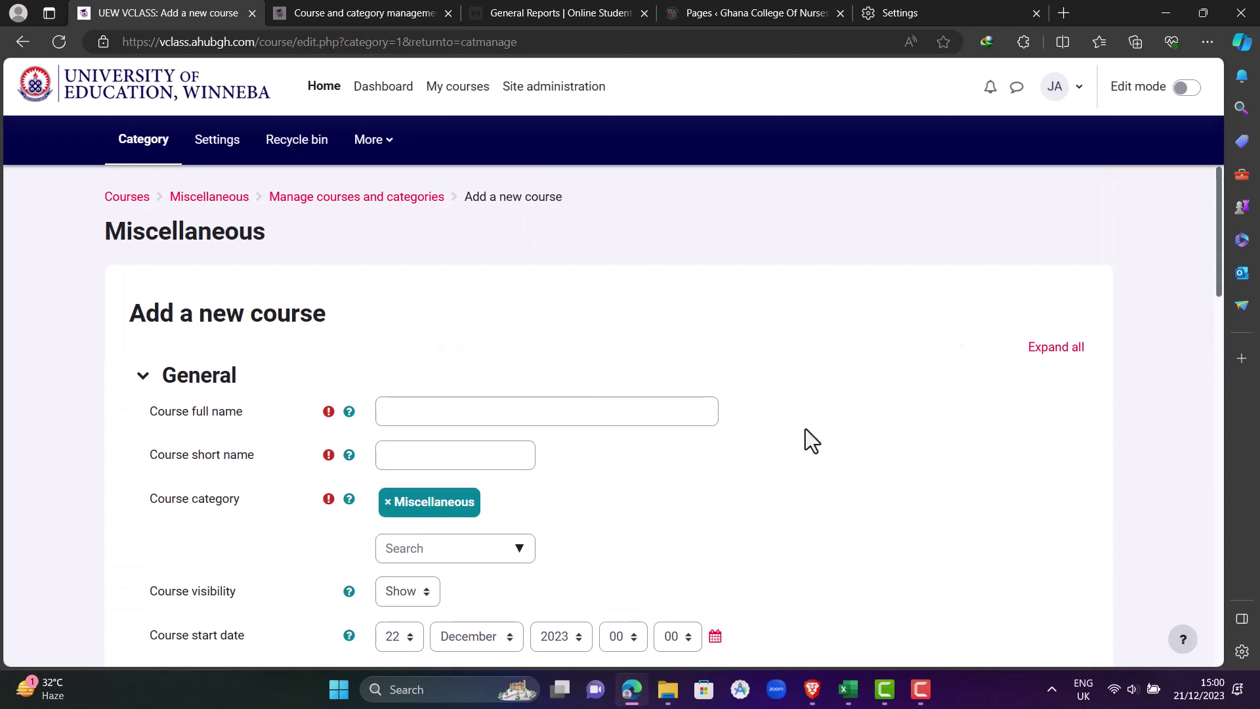
{"action": "scroll", "coordinate": [806, 428], "scroll_direction": "down", "scroll_amount": 2}
{"action": "left_click", "coordinate": [536, 283]}
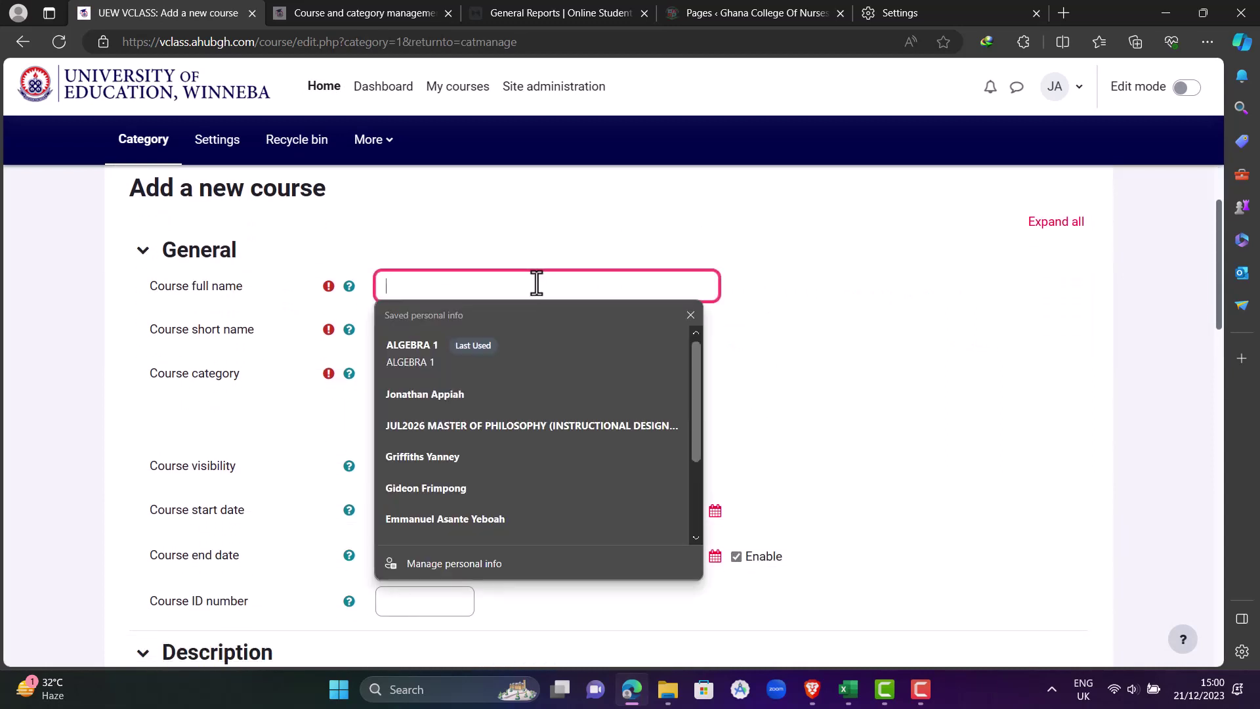
{"action": "type", "text": "BASIC"}
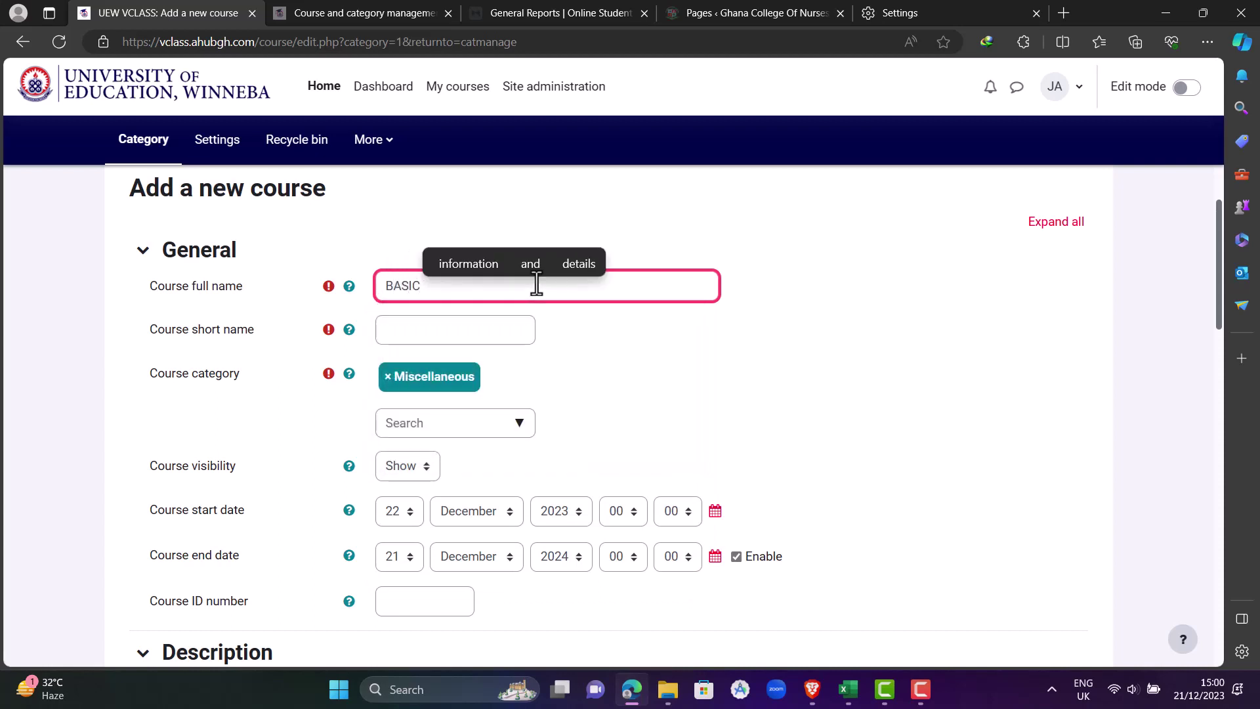
{"action": "type", "text": " ALGEBR"}
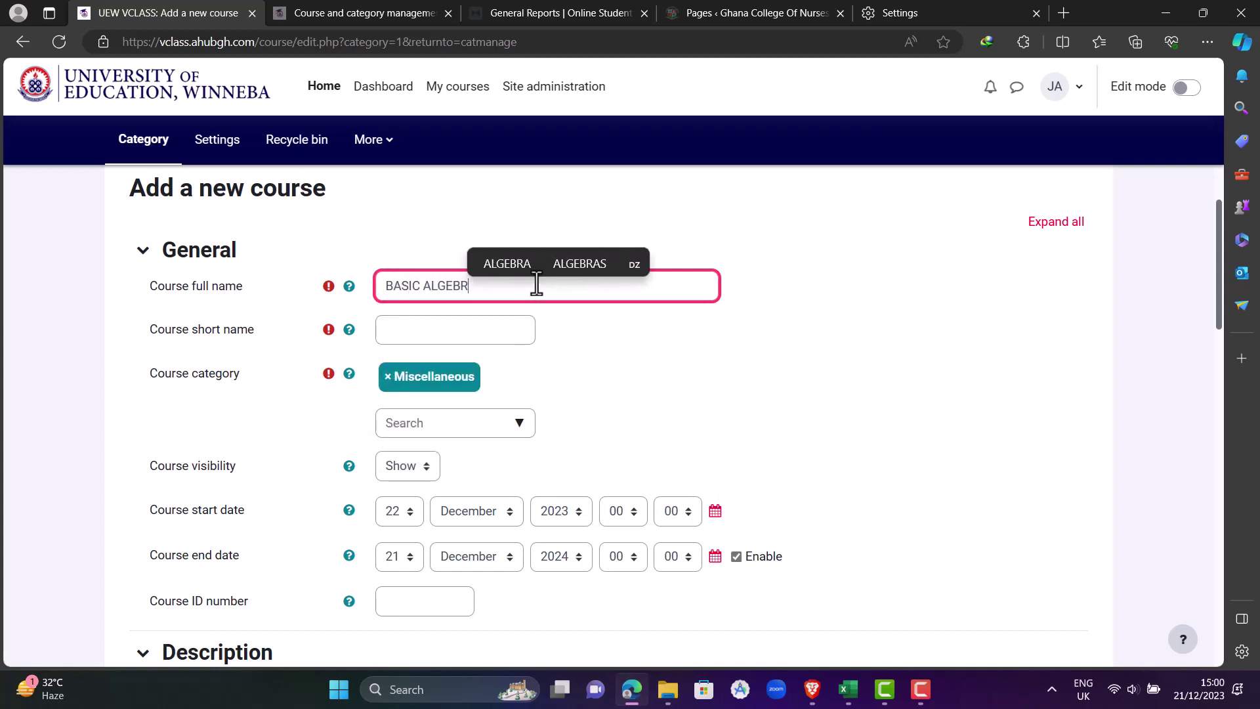
{"action": "type", "text": "A 1"}
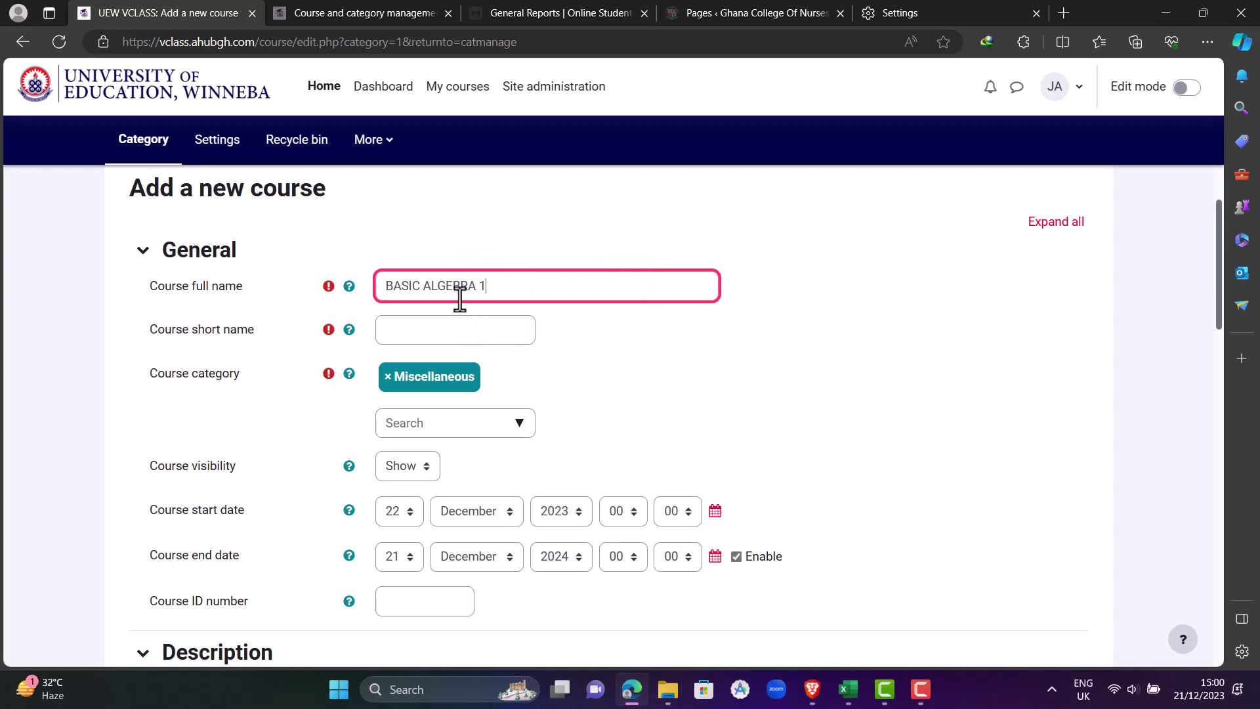
Copy the course full name BASIC ALGEBRA 1 into the course short name
{"action": "triple_click", "coordinate": [458, 290]}
{"action": "right_click", "coordinate": [457, 290]}
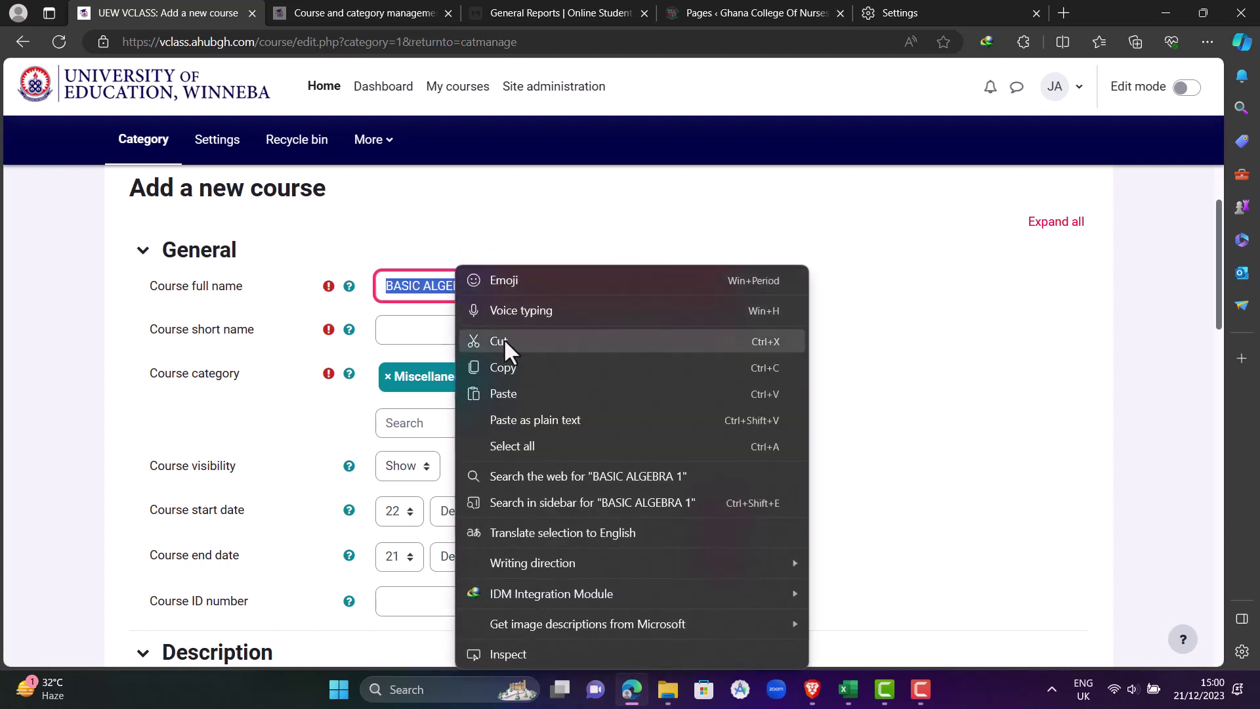
{"action": "left_click", "coordinate": [506, 360]}
{"action": "left_click", "coordinate": [459, 332]}
{"action": "right_click", "coordinate": [461, 331]}
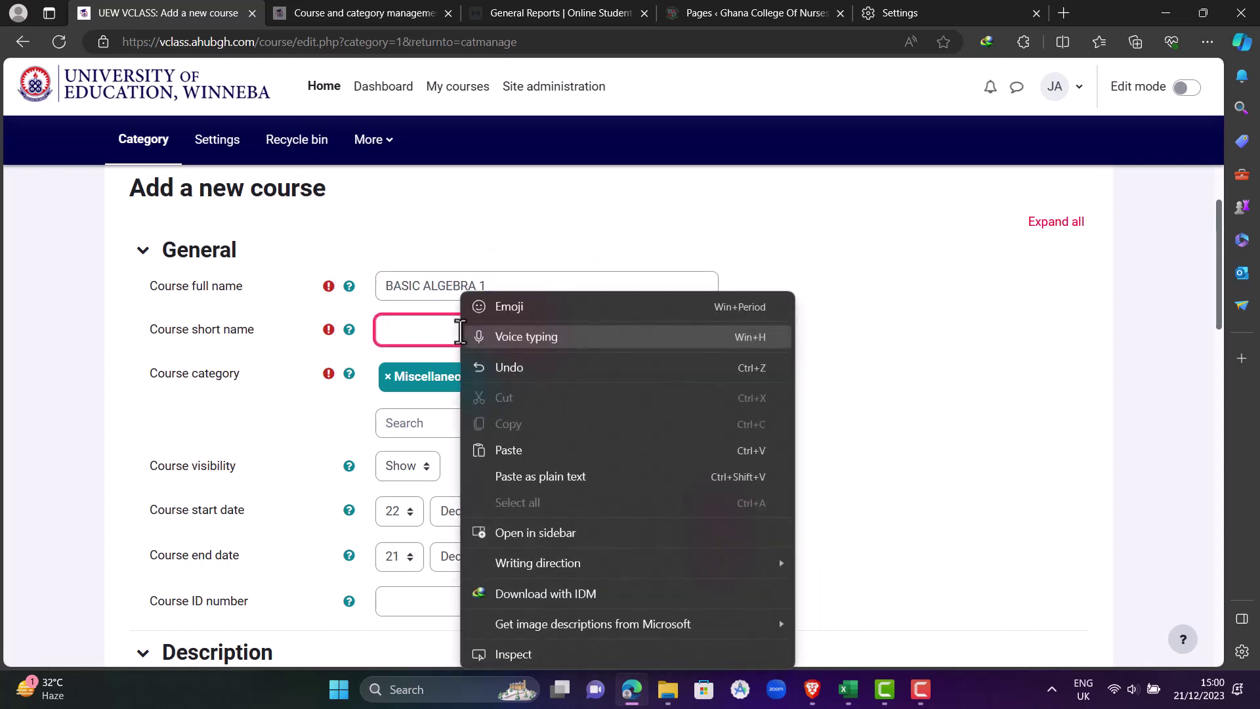
{"action": "left_click", "coordinate": [512, 451]}
{"action": "left_click", "coordinate": [668, 372]}
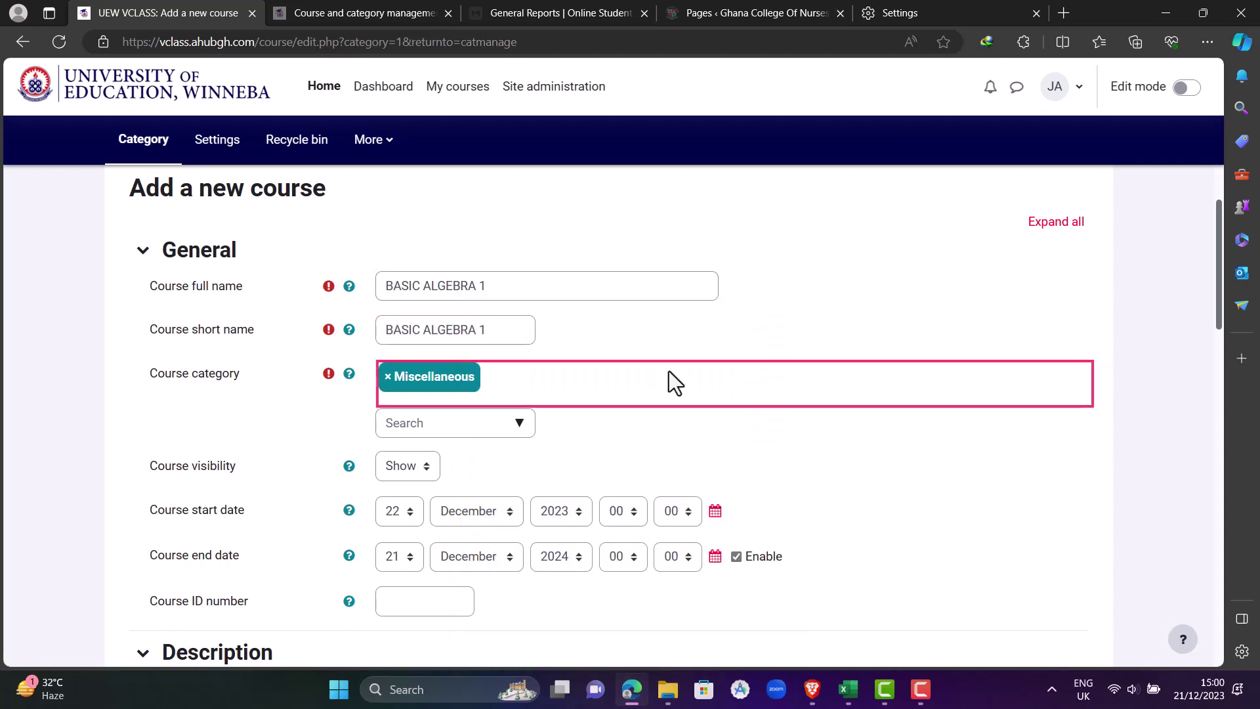
{"action": "left_click", "coordinate": [698, 344]}
Disable the course end date, then save the new course and display it
{"action": "scroll", "coordinate": [697, 345], "scroll_direction": "down", "scroll_amount": 2}
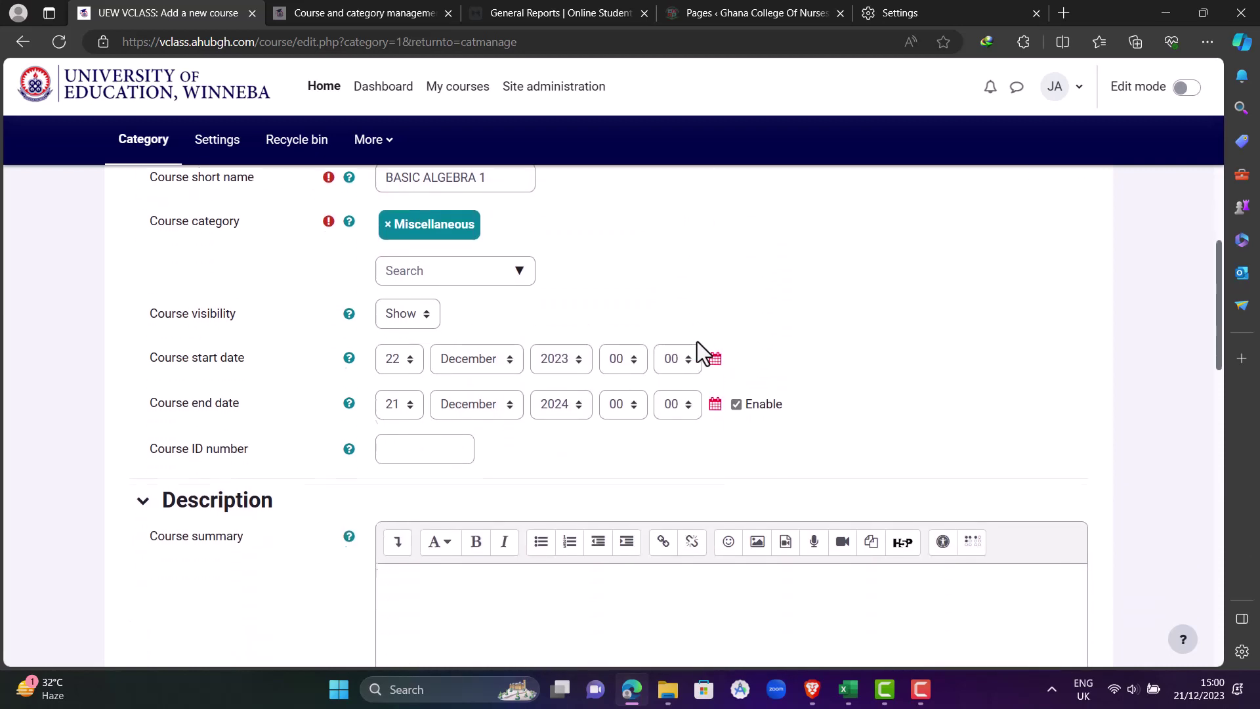
{"action": "left_click", "coordinate": [737, 398]}
{"action": "scroll", "coordinate": [715, 448], "scroll_direction": "down", "scroll_amount": 1}
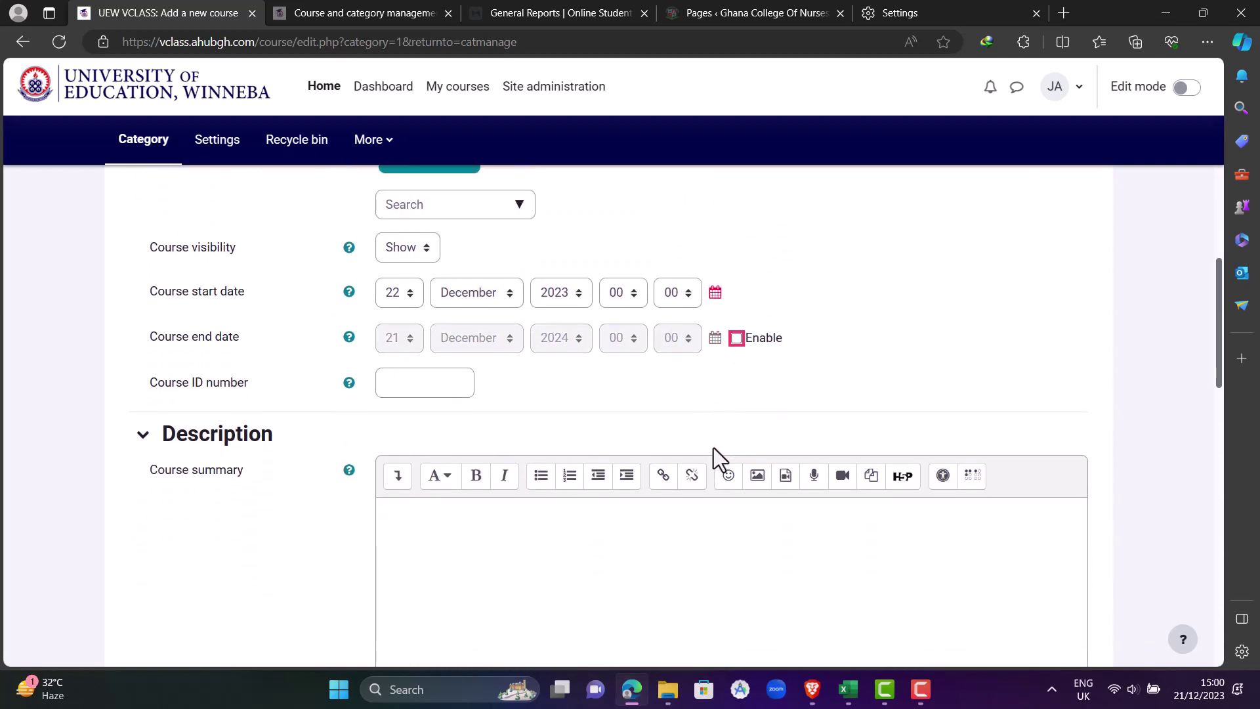
{"action": "scroll", "coordinate": [714, 448], "scroll_direction": "down", "scroll_amount": 12}
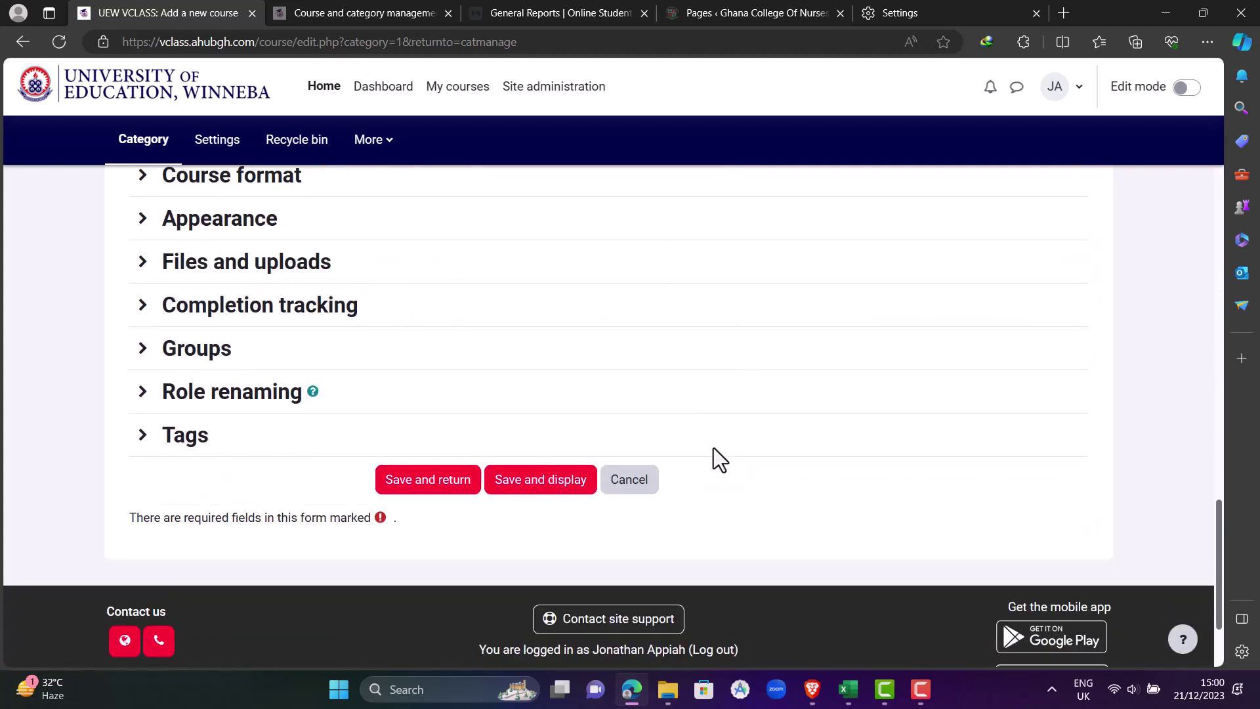
{"action": "left_click", "coordinate": [533, 486]}
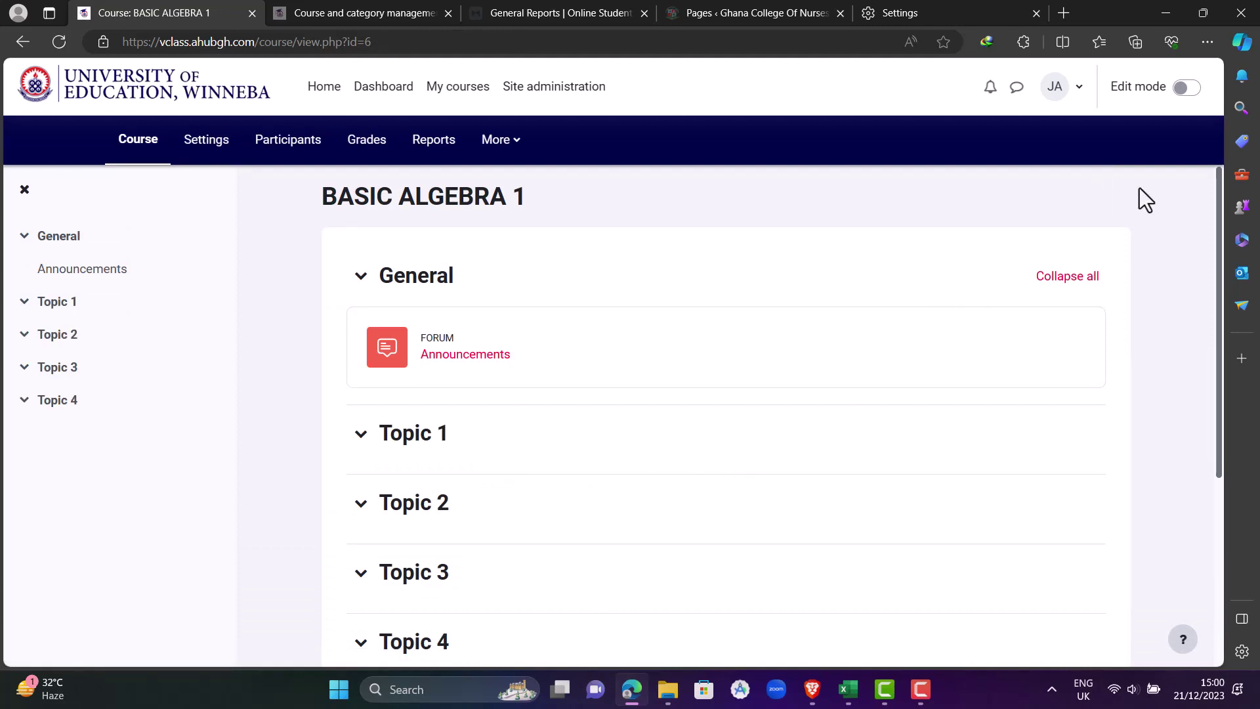
Turn on edit mode and add an Interactive Content activity to the course's General section
{"action": "left_click", "coordinate": [1185, 89]}
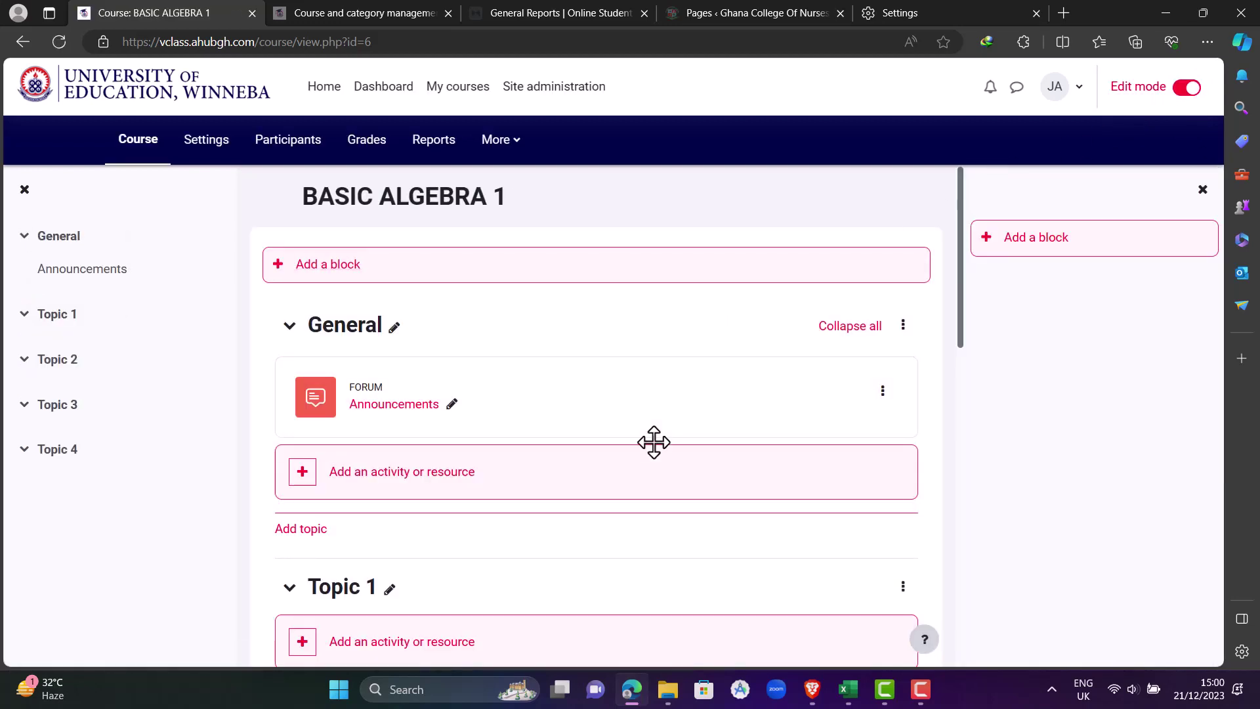
{"action": "scroll", "coordinate": [653, 441], "scroll_direction": "down", "scroll_amount": 1}
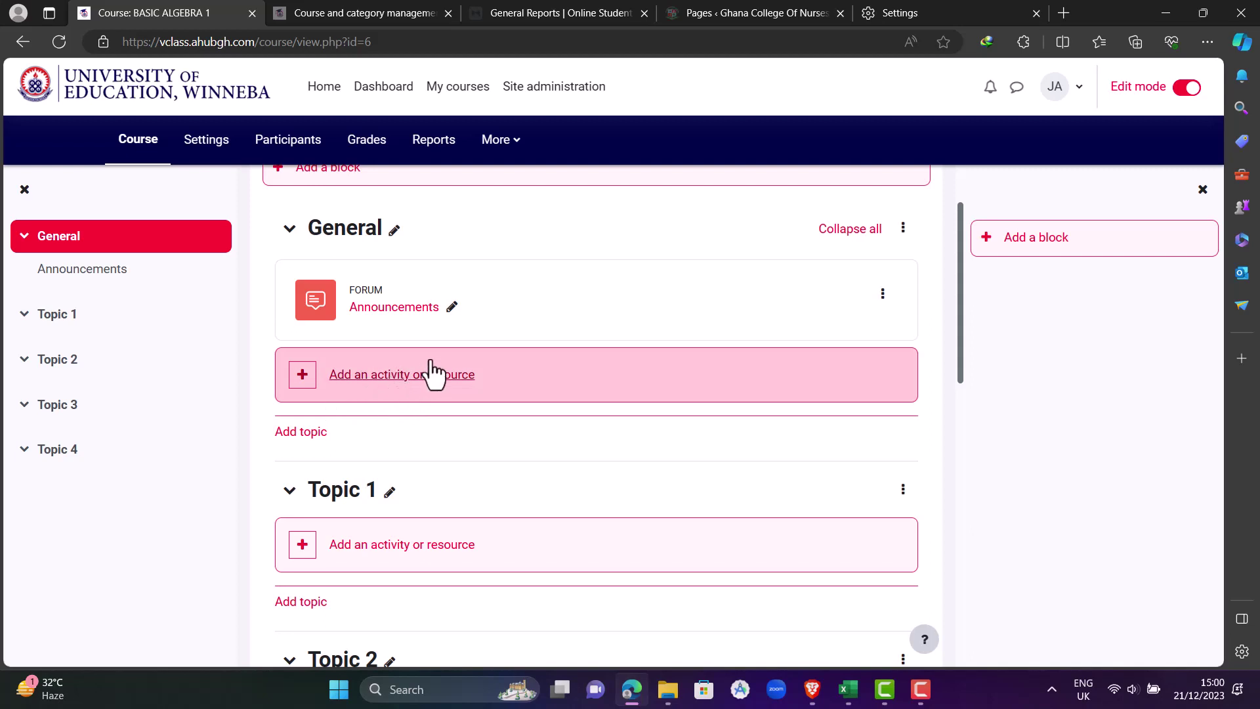
{"action": "left_click", "coordinate": [407, 394]}
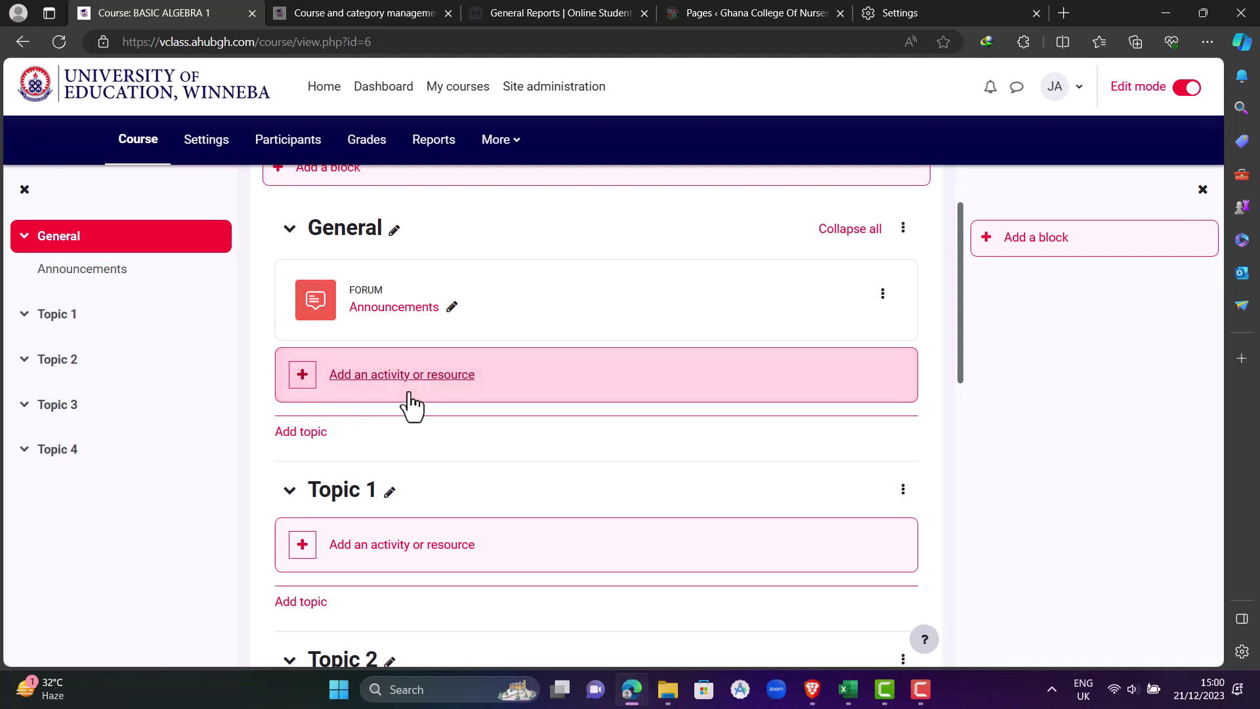
{"action": "left_click", "coordinate": [363, 393]}
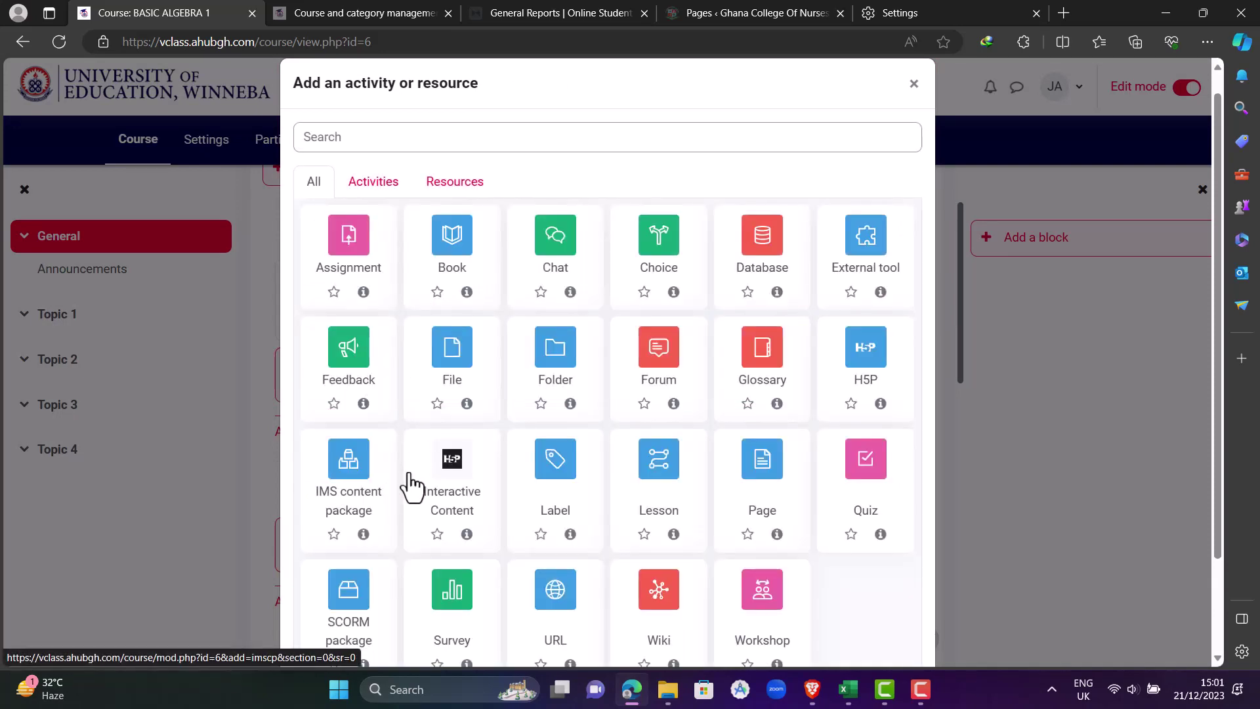
{"action": "left_click", "coordinate": [446, 482]}
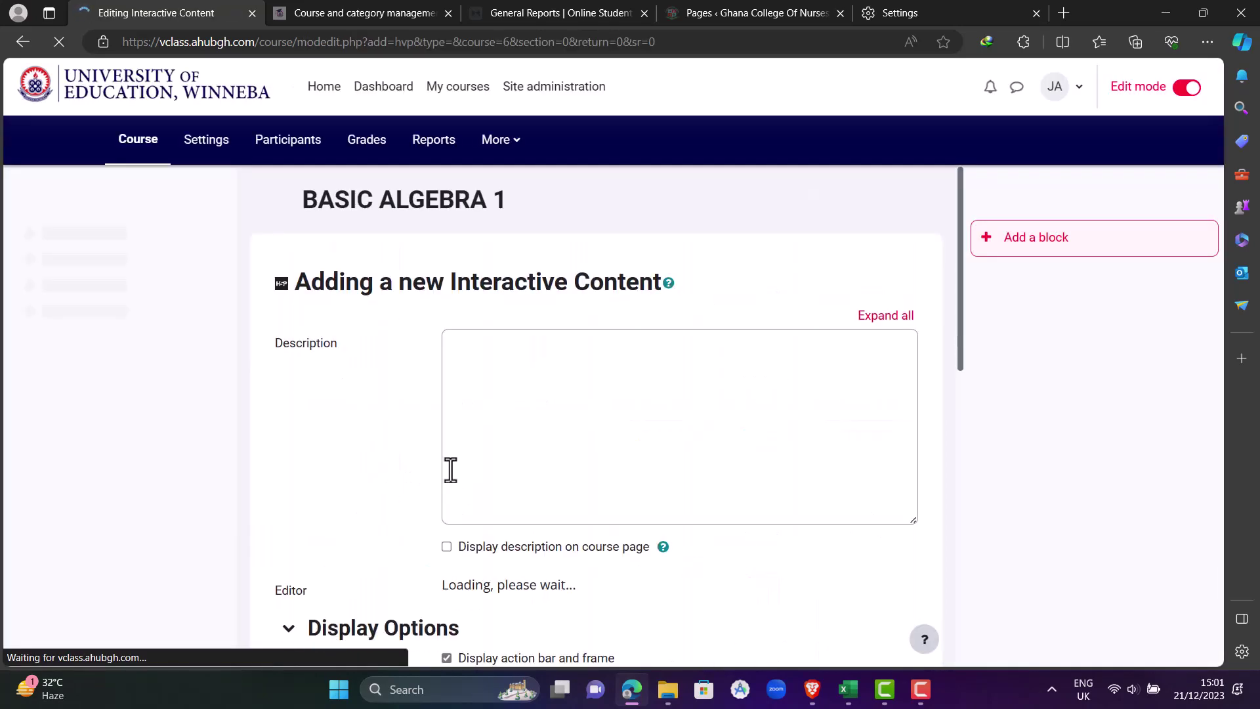
Enter "If you have any description, type here" as the description of the Interactive Content activity
{"action": "scroll", "coordinate": [414, 466], "scroll_direction": "down", "scroll_amount": 2}
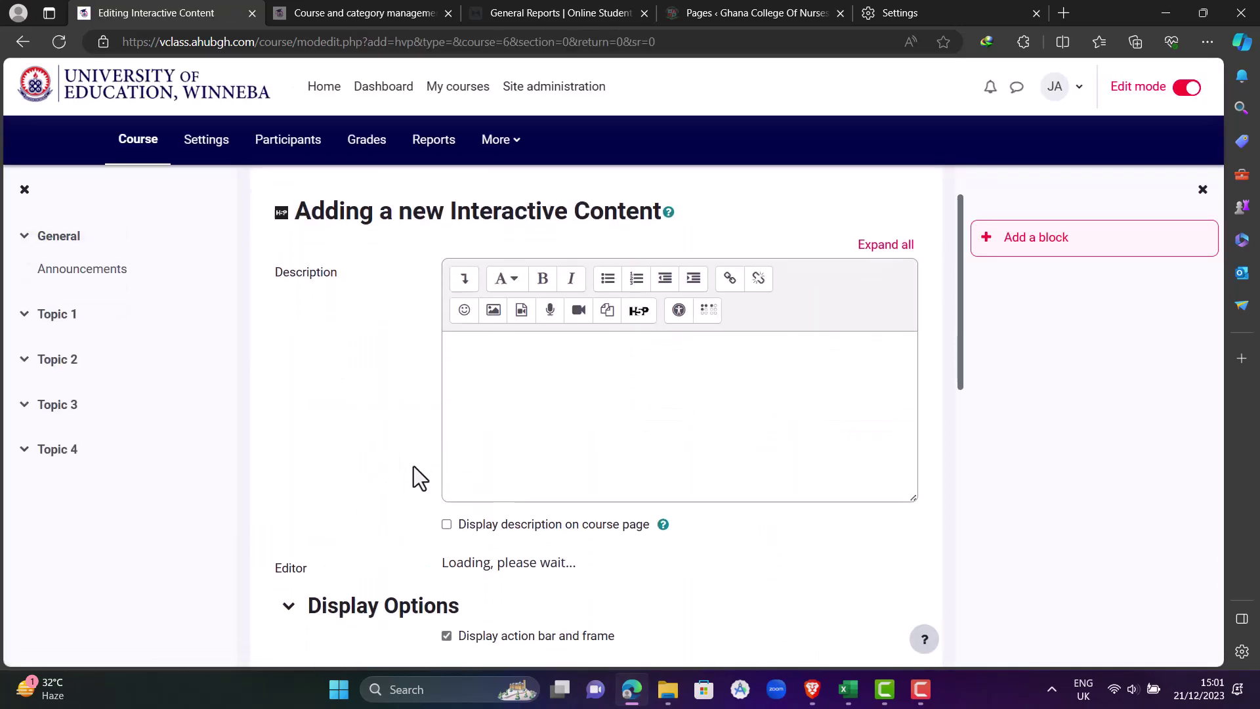
{"action": "scroll", "coordinate": [413, 466], "scroll_direction": "up", "scroll_amount": 1}
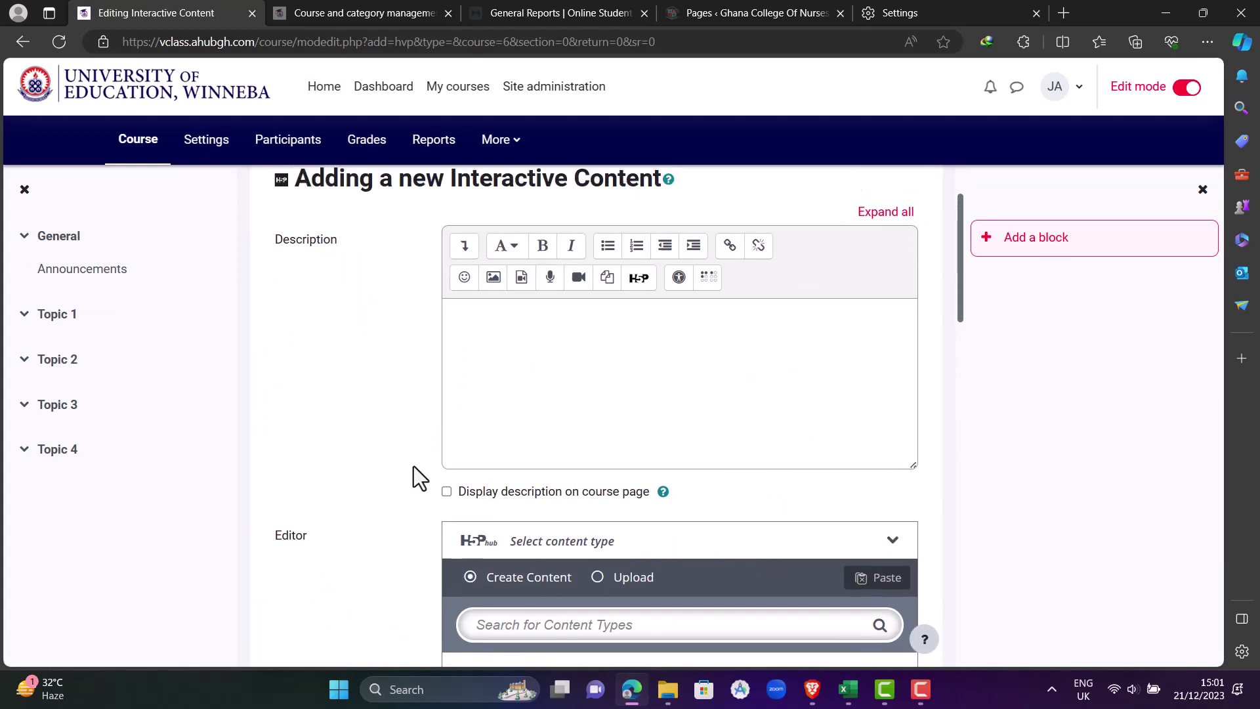
{"action": "left_click", "coordinate": [535, 377]}
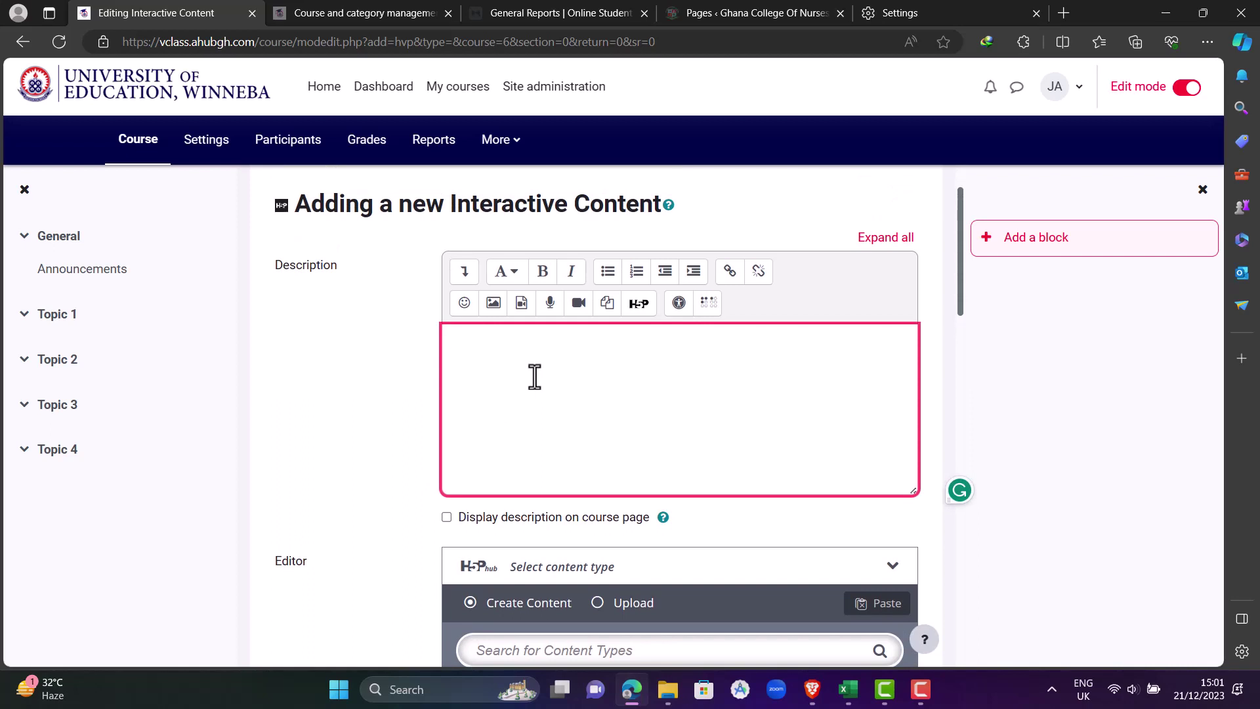
{"action": "type", "text": "If you hav"}
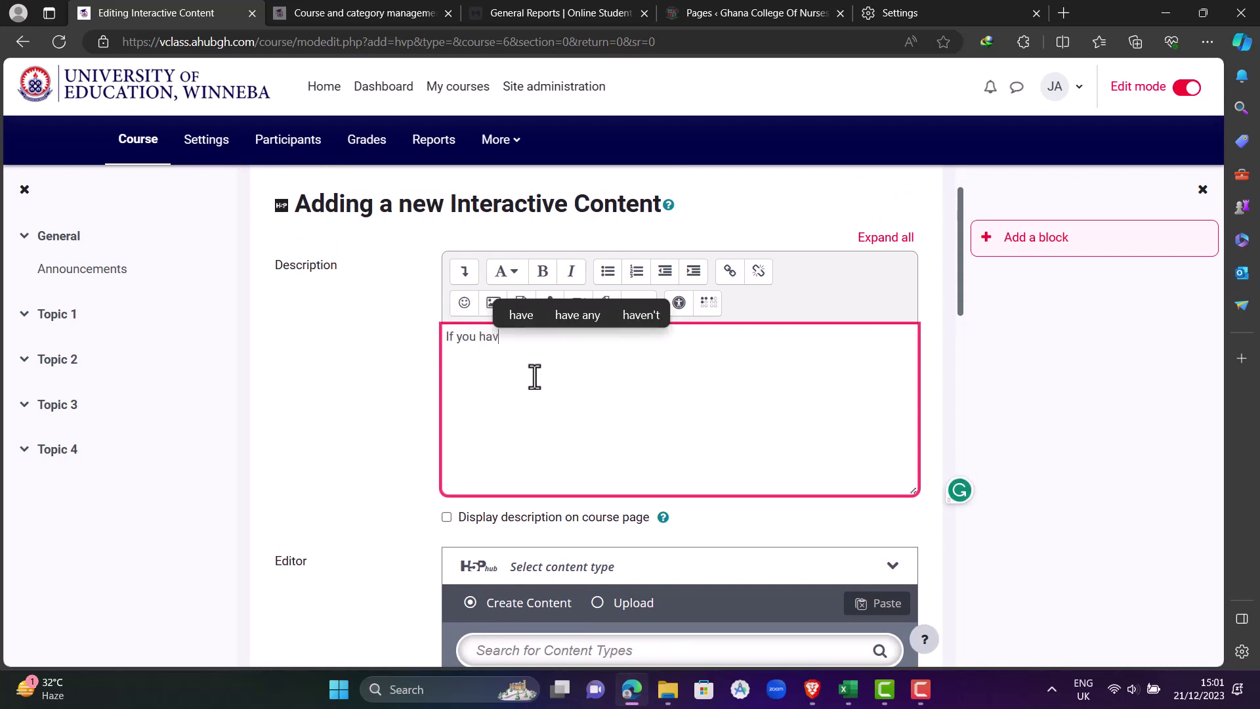
{"action": "type", "text": "e any "}
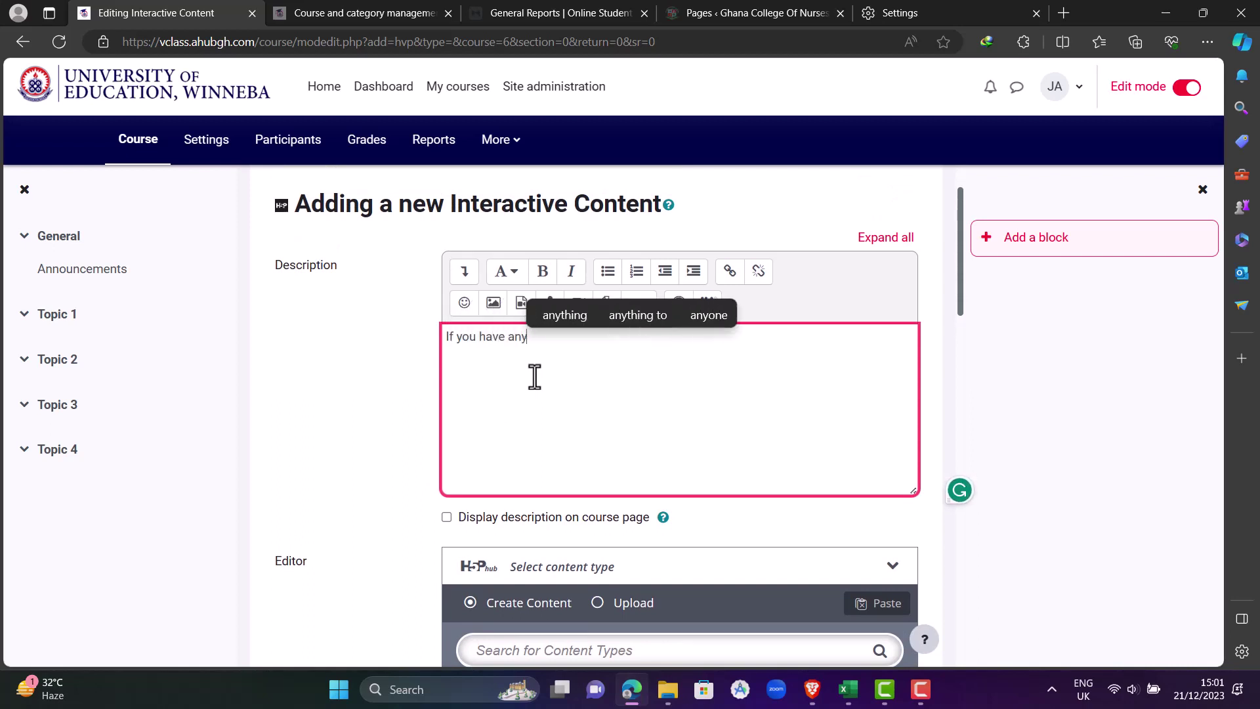
{"action": "type", "text": "de"}
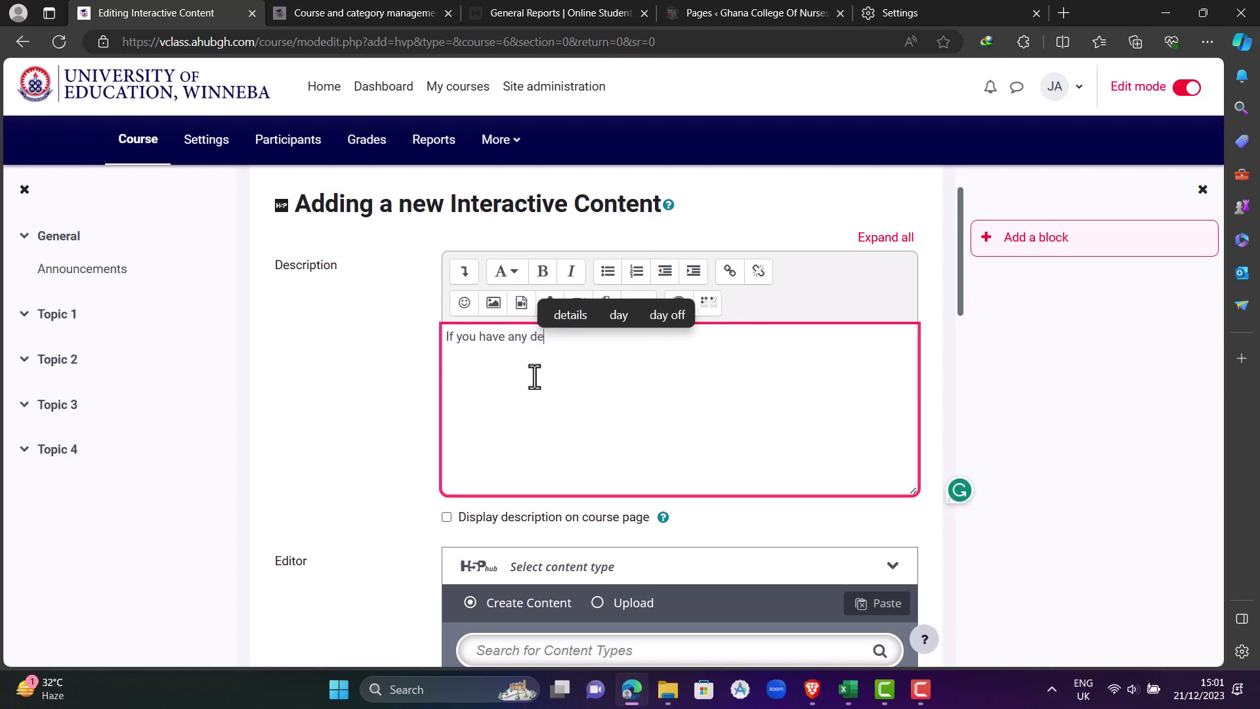
{"action": "type", "text": "scri"}
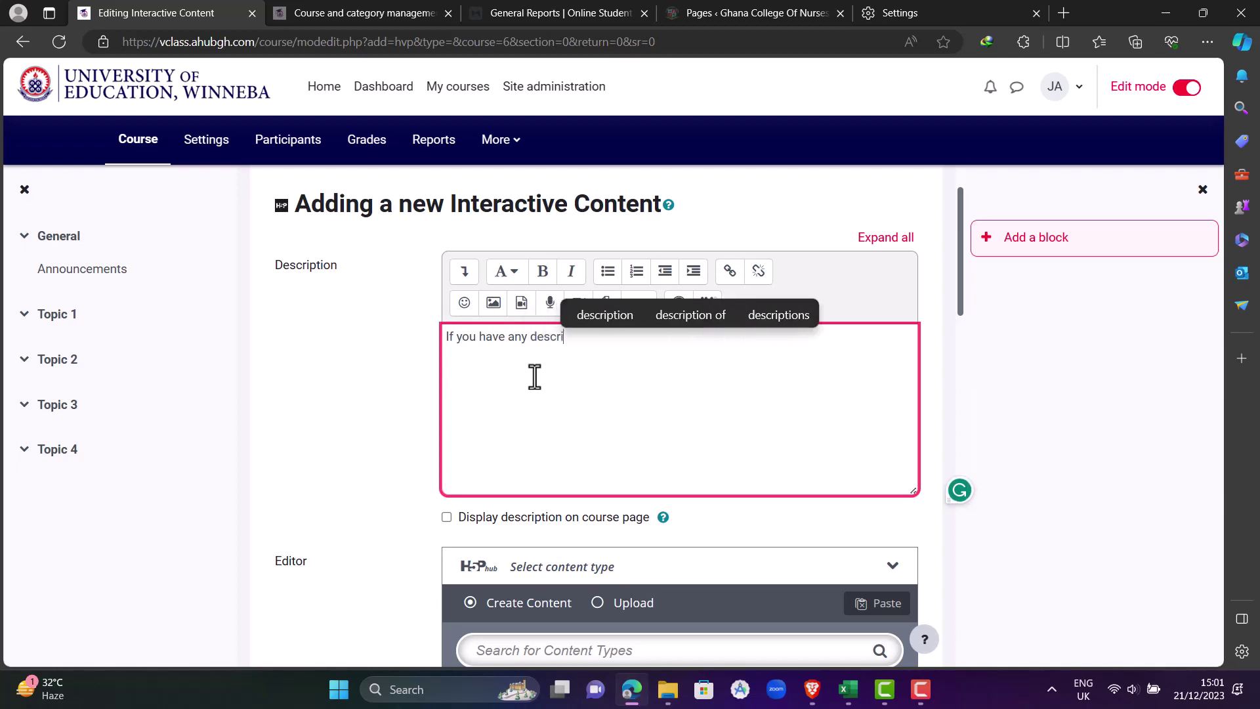
{"action": "left_click", "coordinate": [600, 315]}
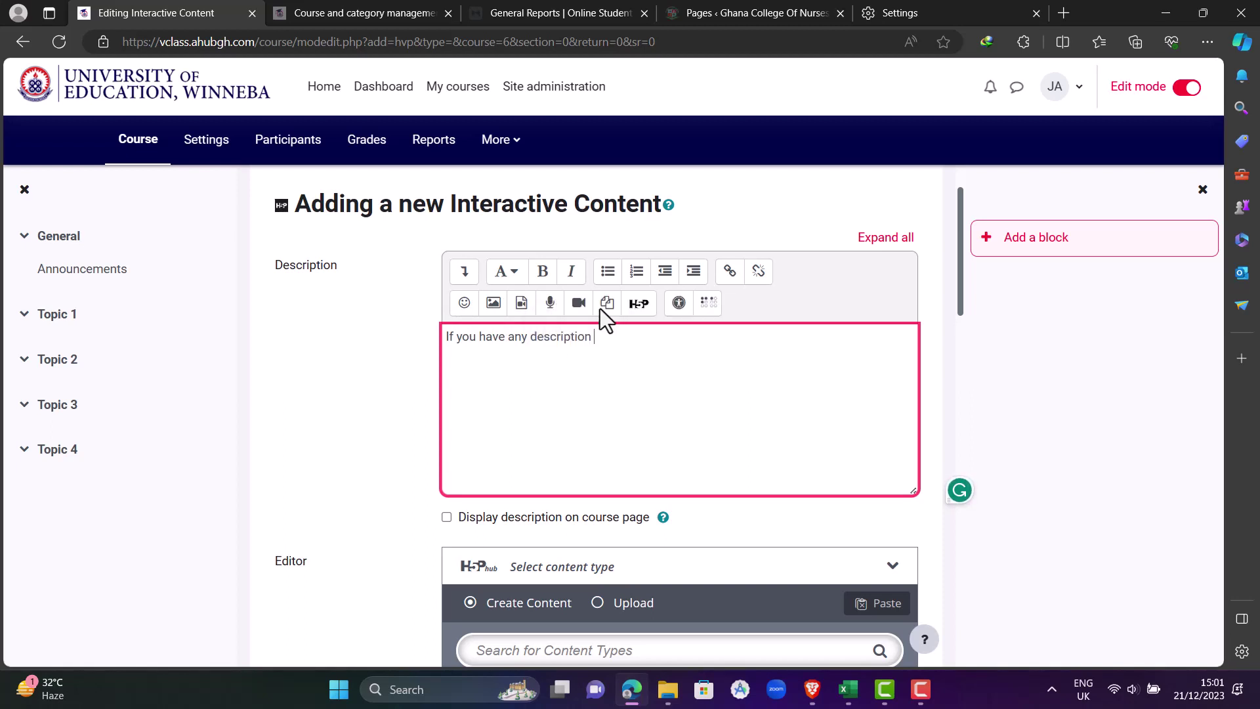
{"action": "type", "text": ", type here"}
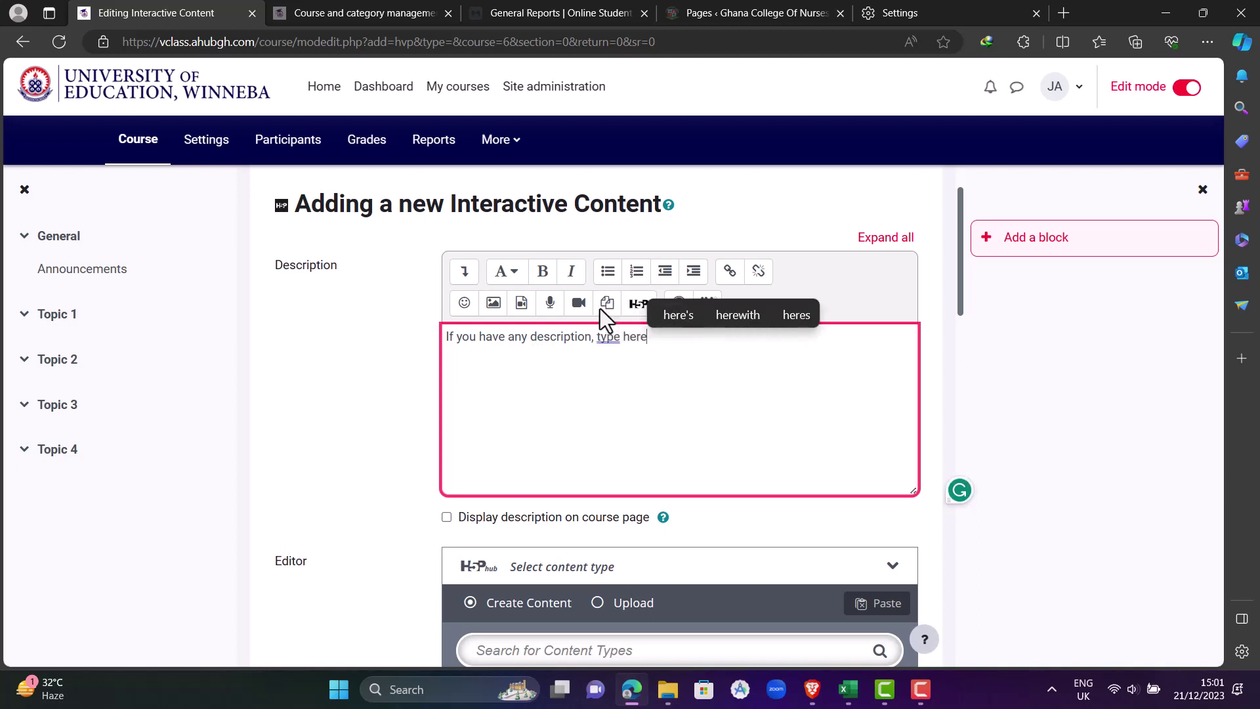
Choose Interactive Book as the H5P content type for the activity
{"action": "scroll", "coordinate": [407, 413], "scroll_direction": "down", "scroll_amount": 2}
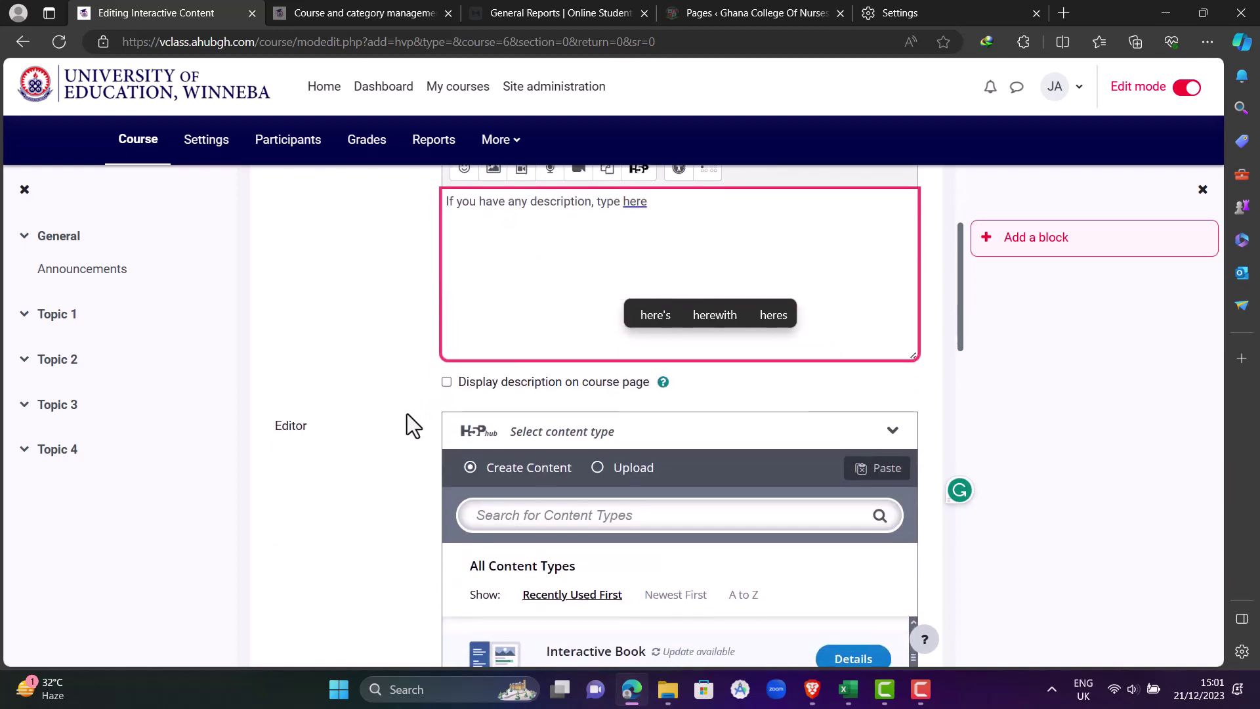
{"action": "scroll", "coordinate": [407, 413], "scroll_direction": "down", "scroll_amount": 1}
{"action": "scroll", "coordinate": [407, 413], "scroll_direction": "down", "scroll_amount": 3}
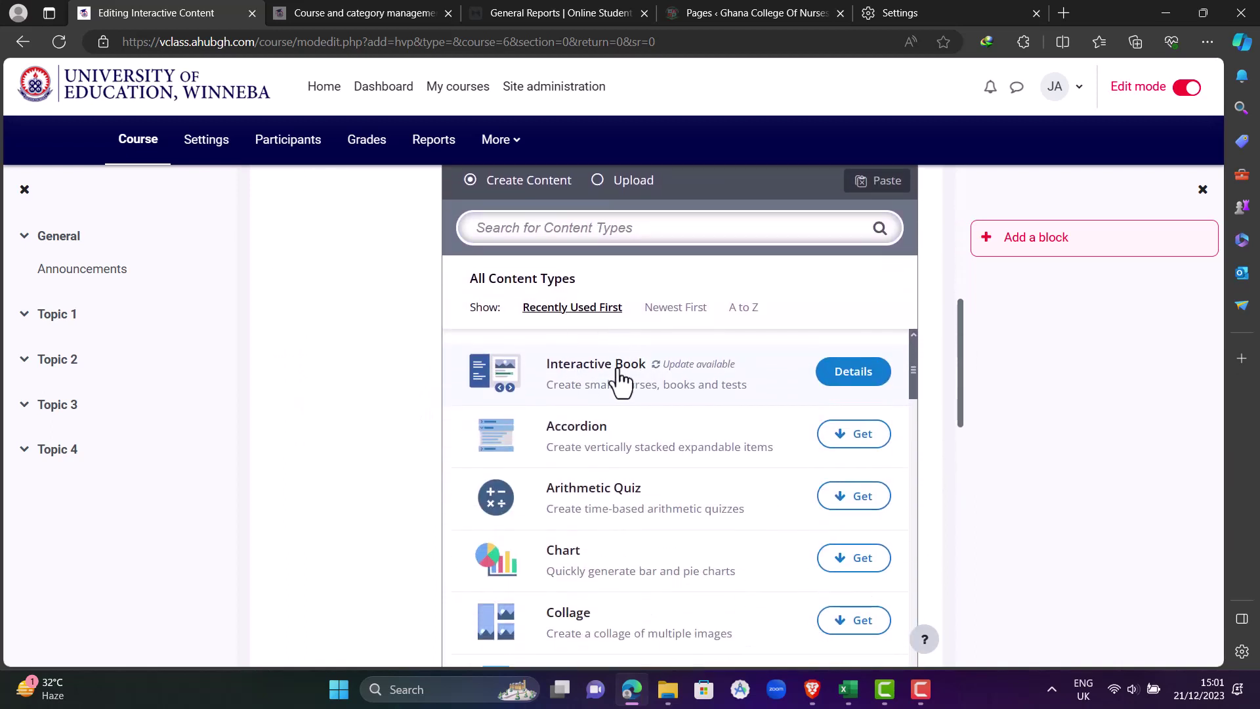
{"action": "left_click", "coordinate": [726, 392]}
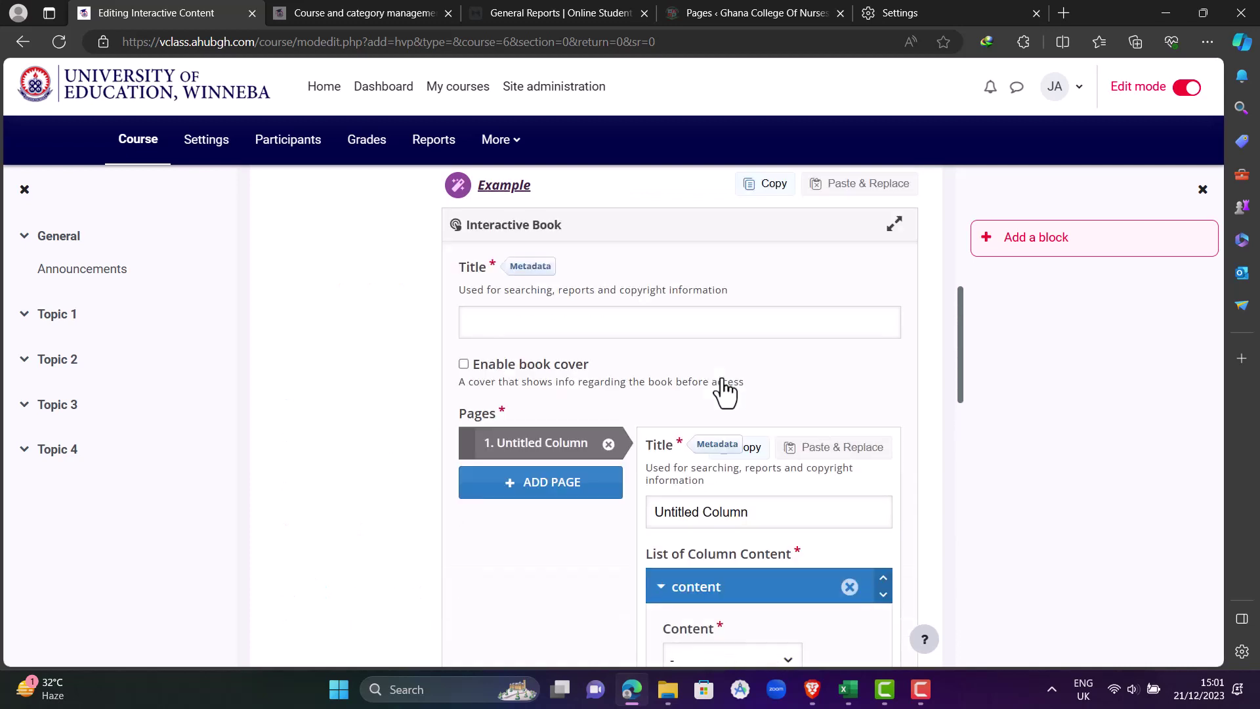
Set the Interactive Book's title to ALGEBRA 1
{"action": "scroll", "coordinate": [427, 353], "scroll_direction": "up", "scroll_amount": 1}
{"action": "scroll", "coordinate": [427, 353], "scroll_direction": "up", "scroll_amount": 2}
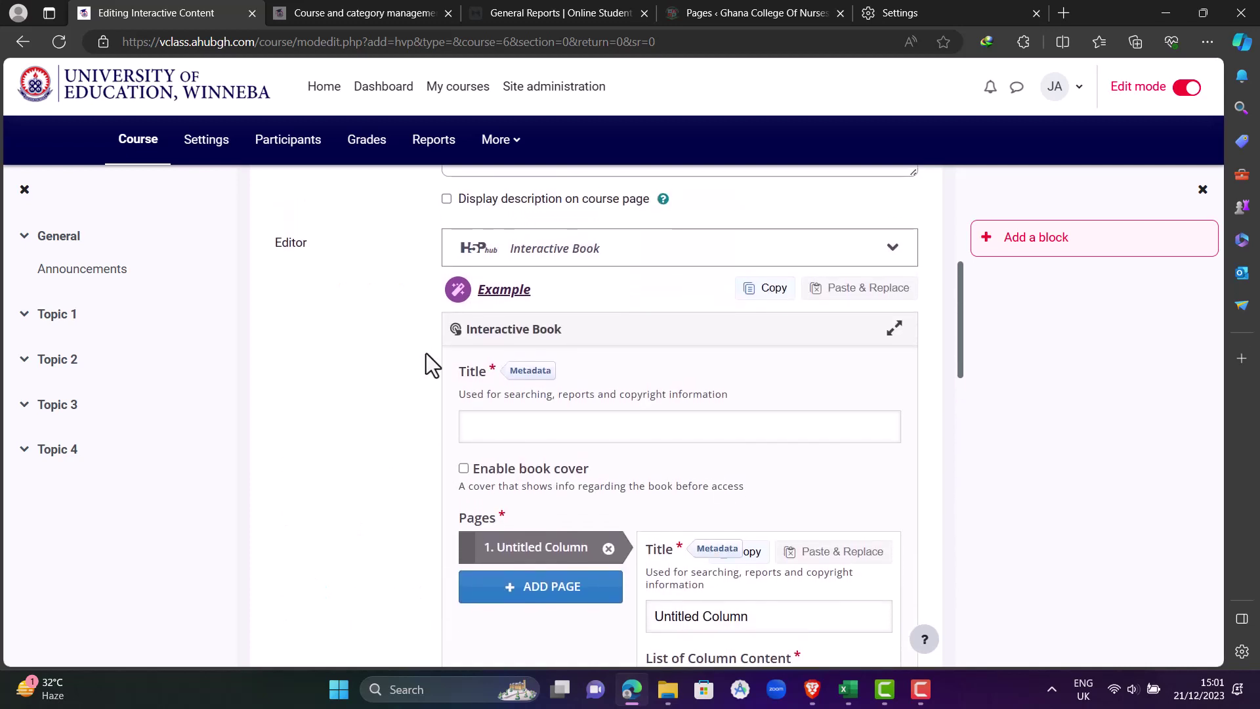
{"action": "scroll", "coordinate": [427, 353], "scroll_direction": "down", "scroll_amount": 2}
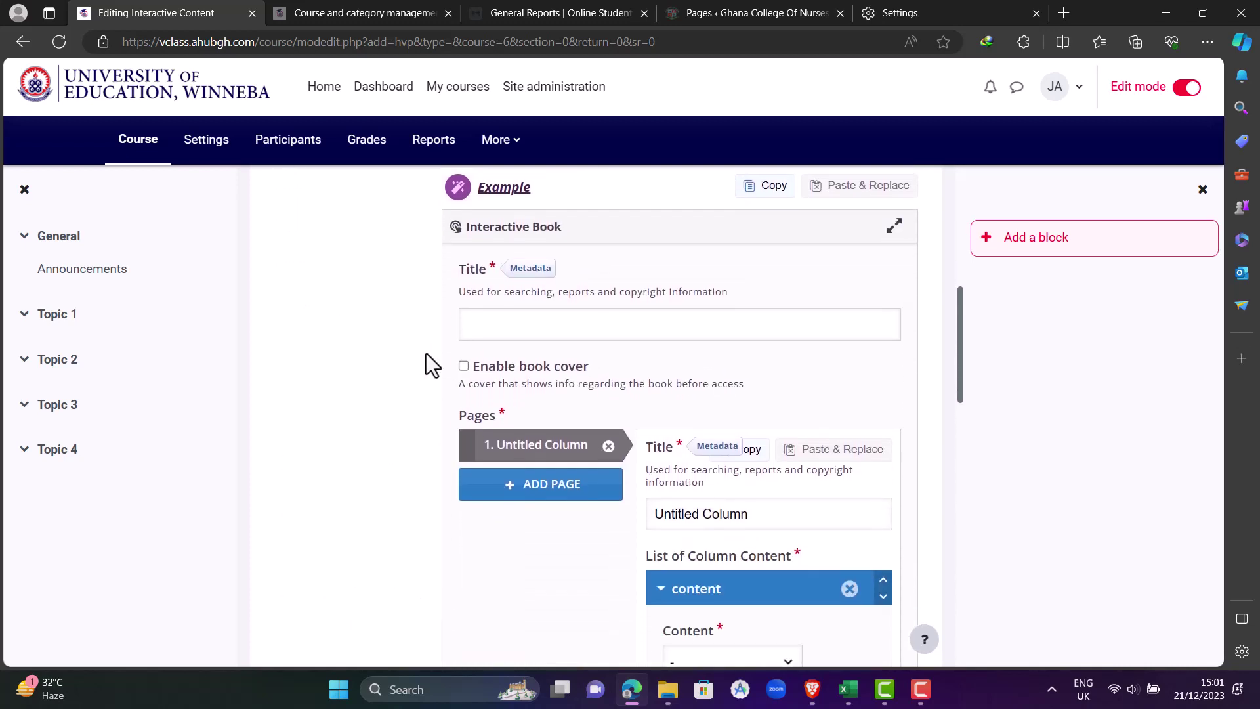
{"action": "left_click", "coordinate": [537, 327]}
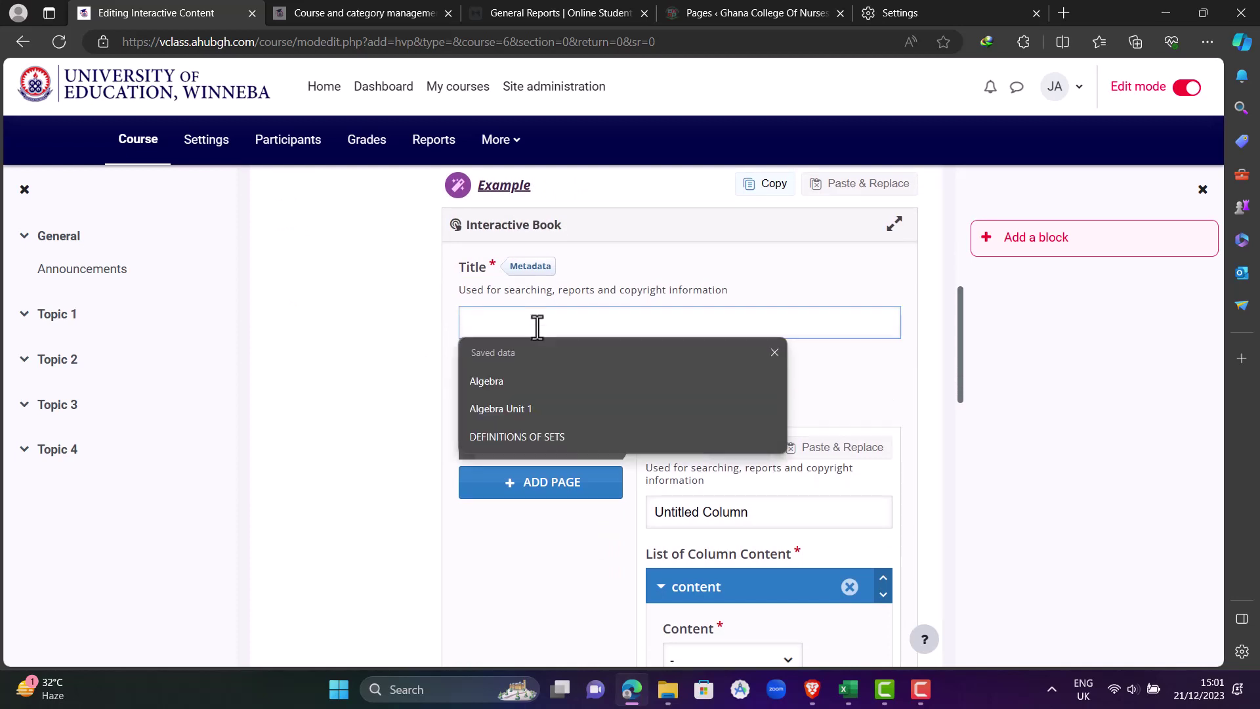
{"action": "type", "text": "ALGE"}
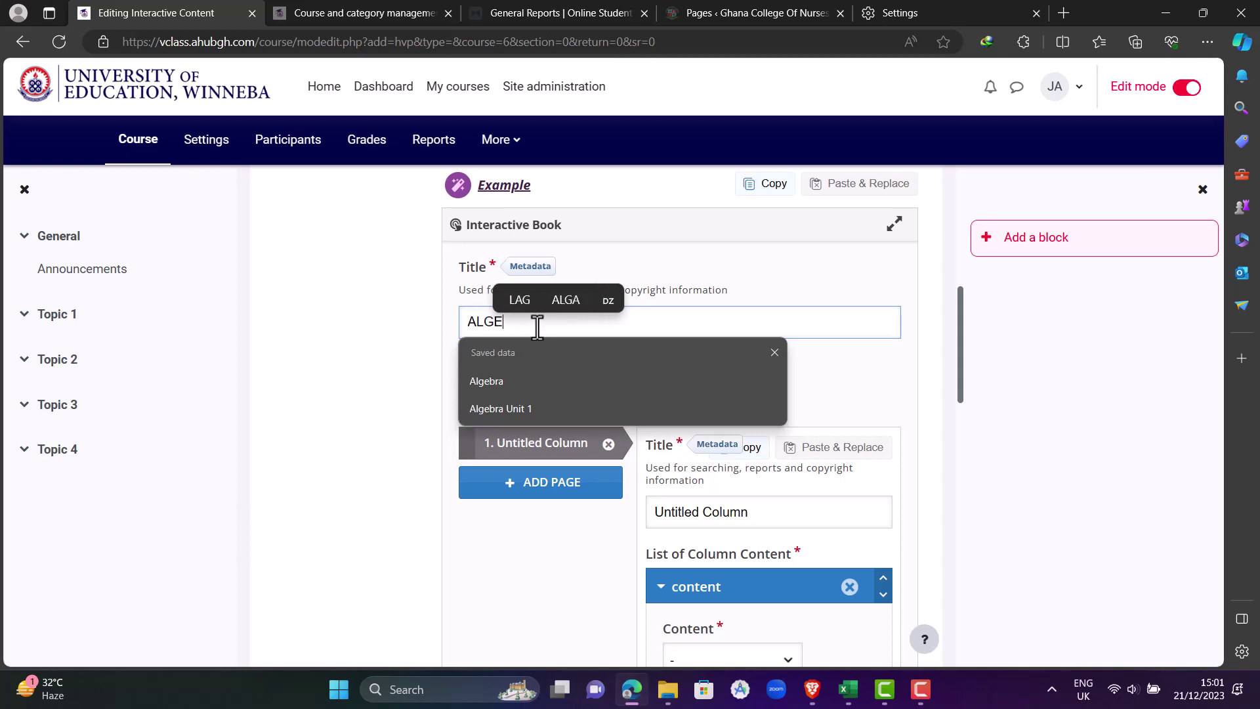
{"action": "type", "text": "BRA 1"}
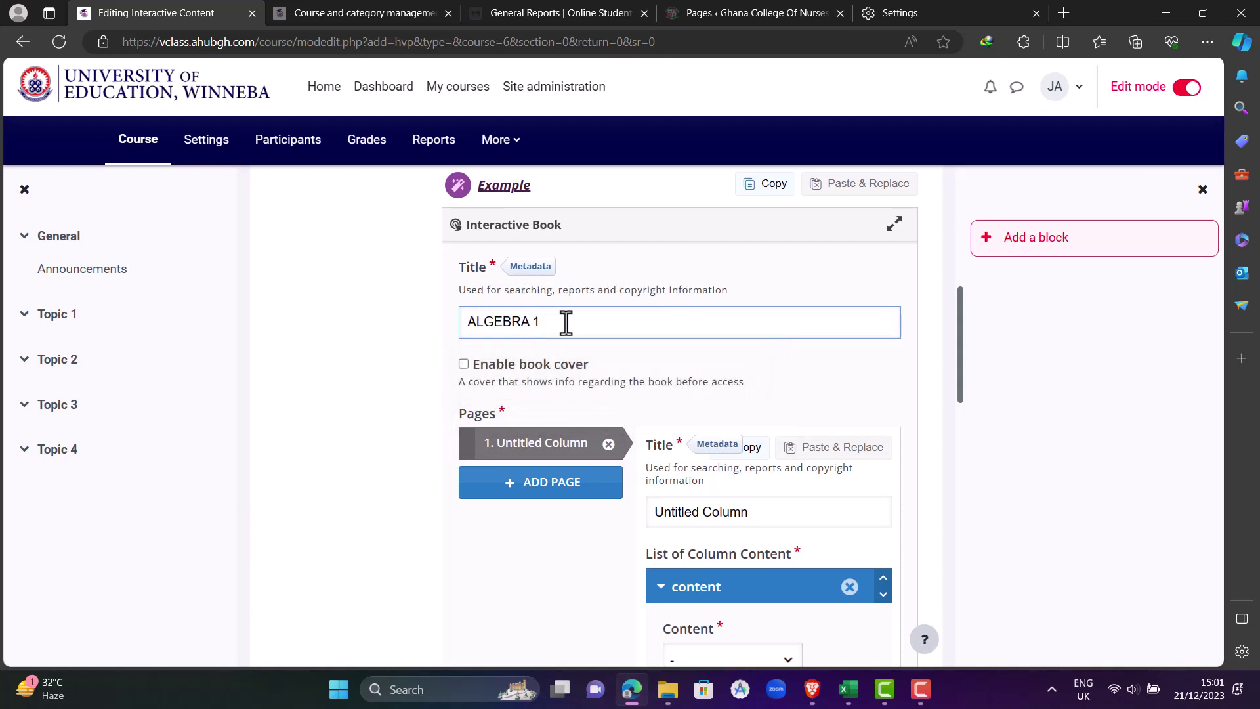
Enable the book cover and enter "Book Cover" as the cover description
{"action": "left_click", "coordinate": [407, 336]}
{"action": "scroll", "coordinate": [407, 337], "scroll_direction": "down", "scroll_amount": 1}
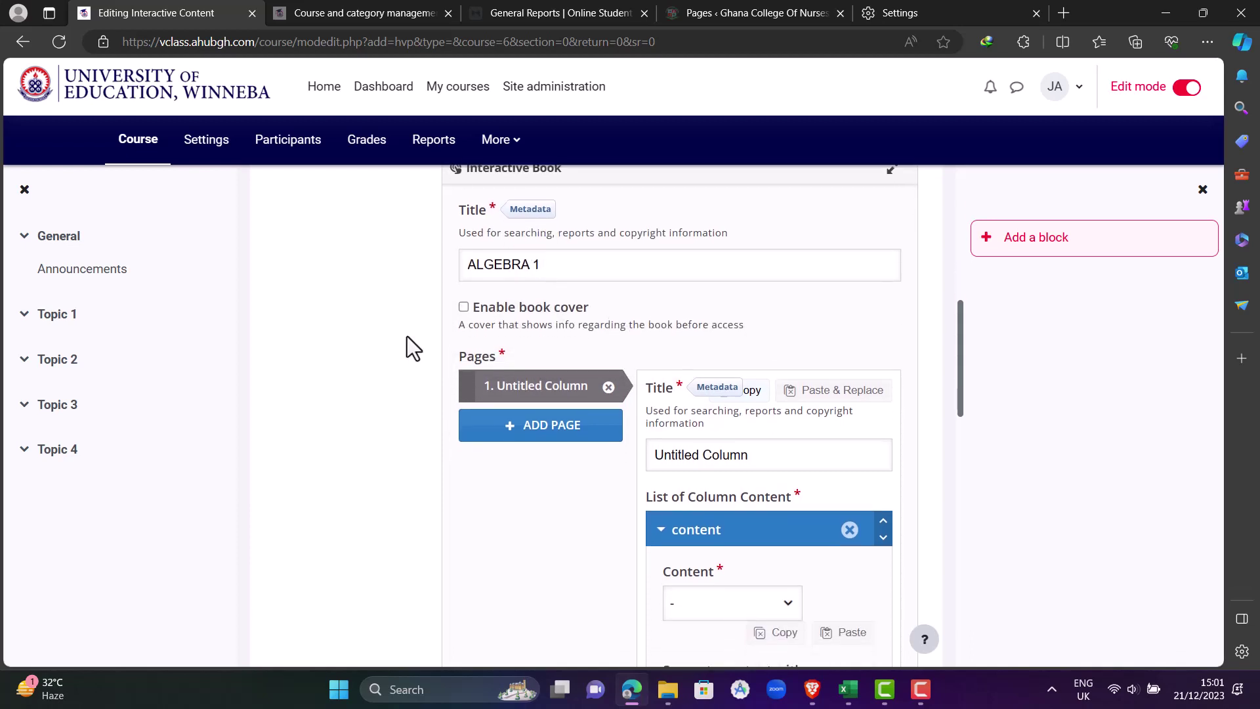
{"action": "left_click", "coordinate": [465, 308]}
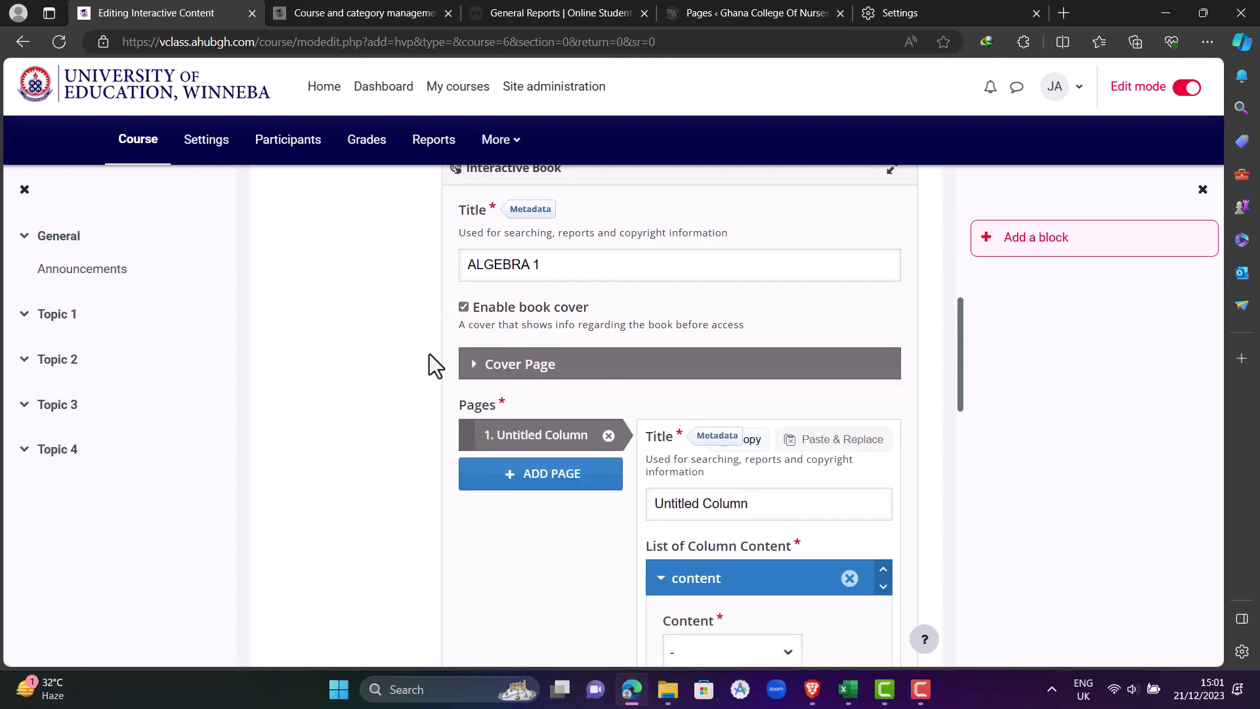
{"action": "scroll", "coordinate": [427, 354], "scroll_direction": "down", "scroll_amount": 2}
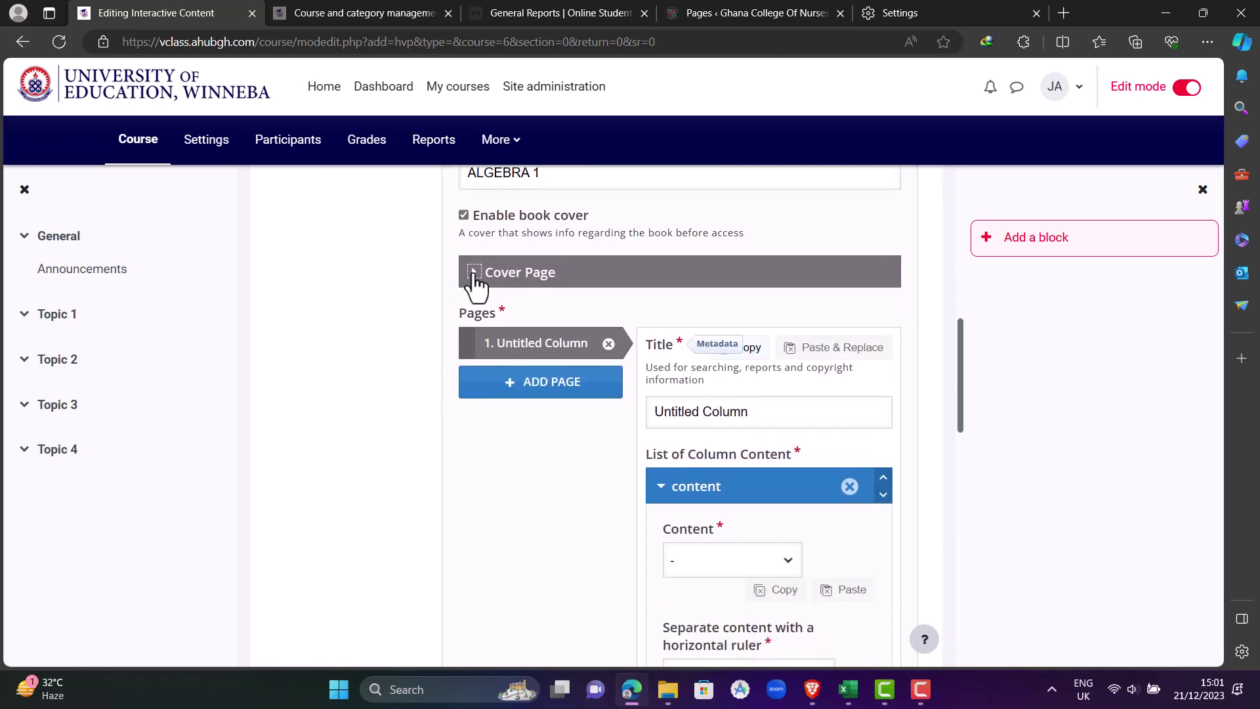
{"action": "left_click", "coordinate": [474, 272]}
{"action": "scroll", "coordinate": [462, 367], "scroll_direction": "down", "scroll_amount": 1}
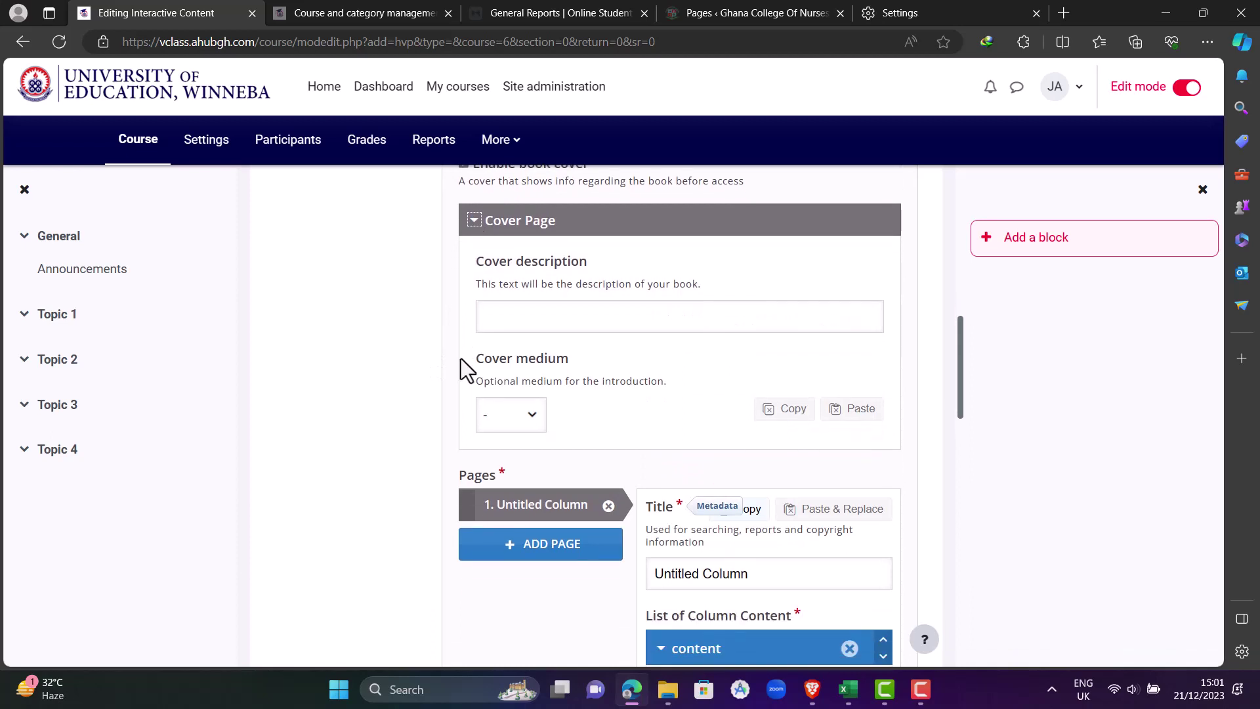
{"action": "left_click", "coordinate": [532, 295]}
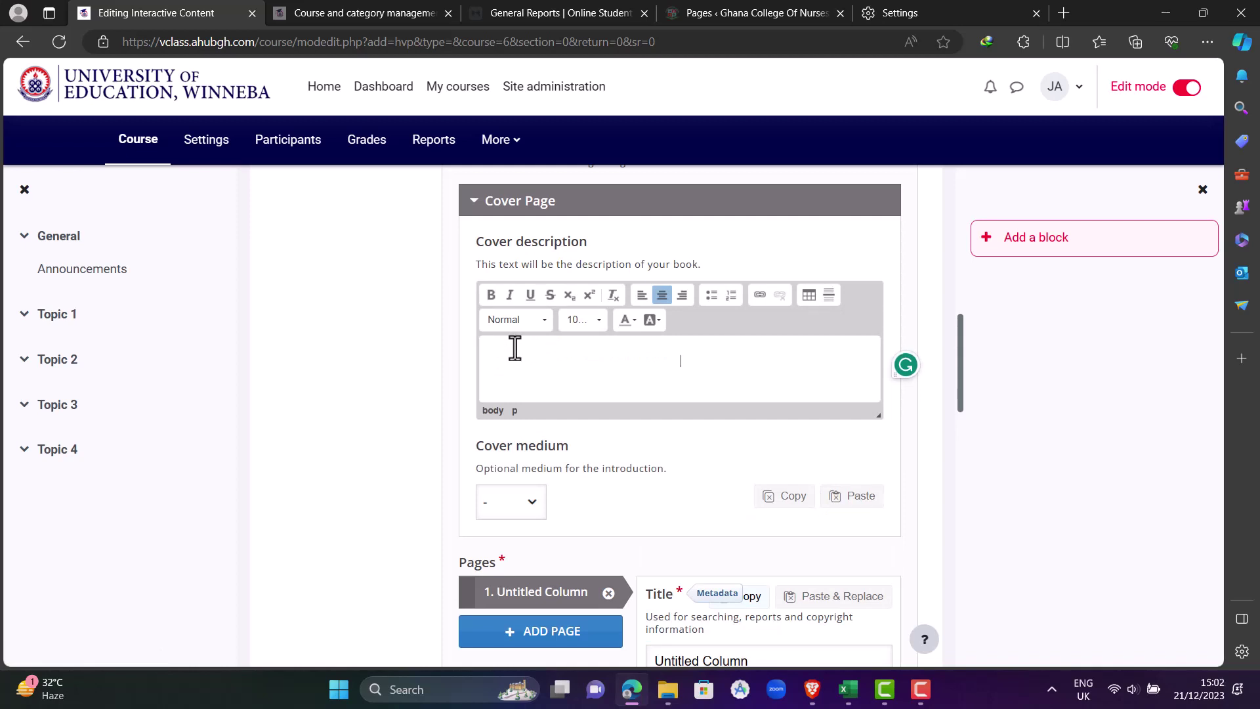
{"action": "type", "text": "Book"}
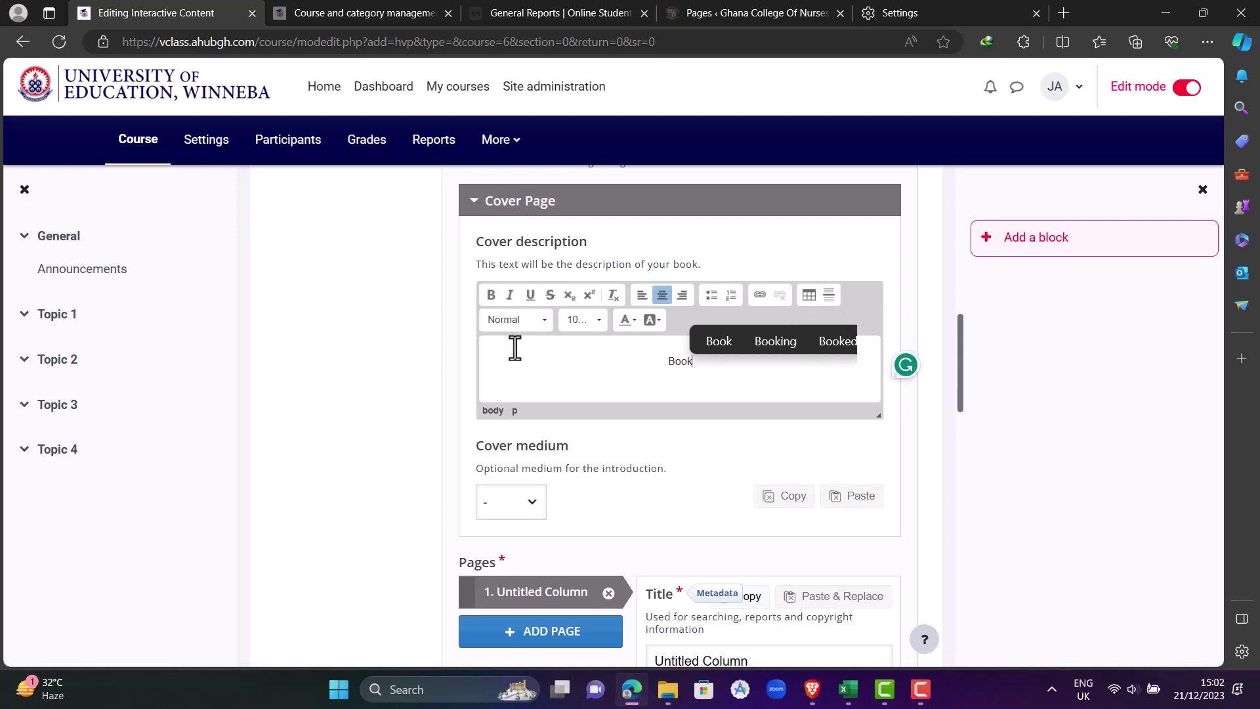
{"action": "type", "text": " Cover"}
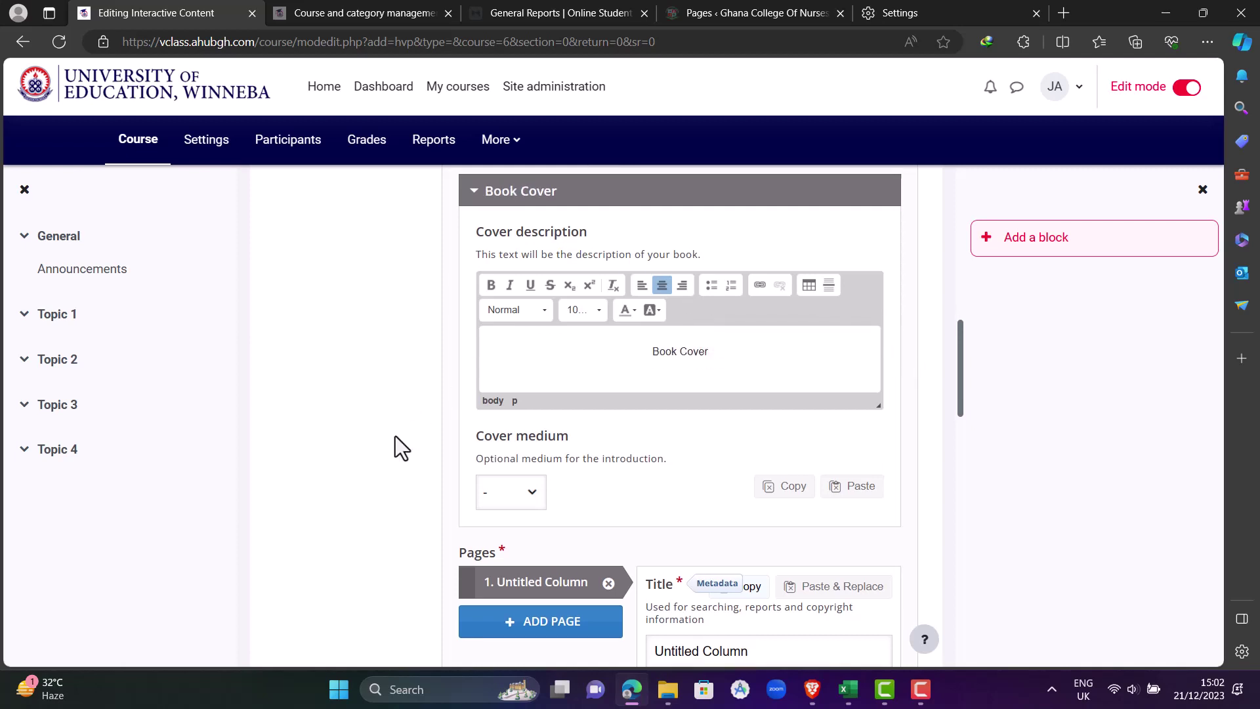
Set the cover medium of the Interactive Book to Image
{"action": "scroll", "coordinate": [395, 437], "scroll_direction": "down", "scroll_amount": 2}
{"action": "left_click", "coordinate": [533, 380]}
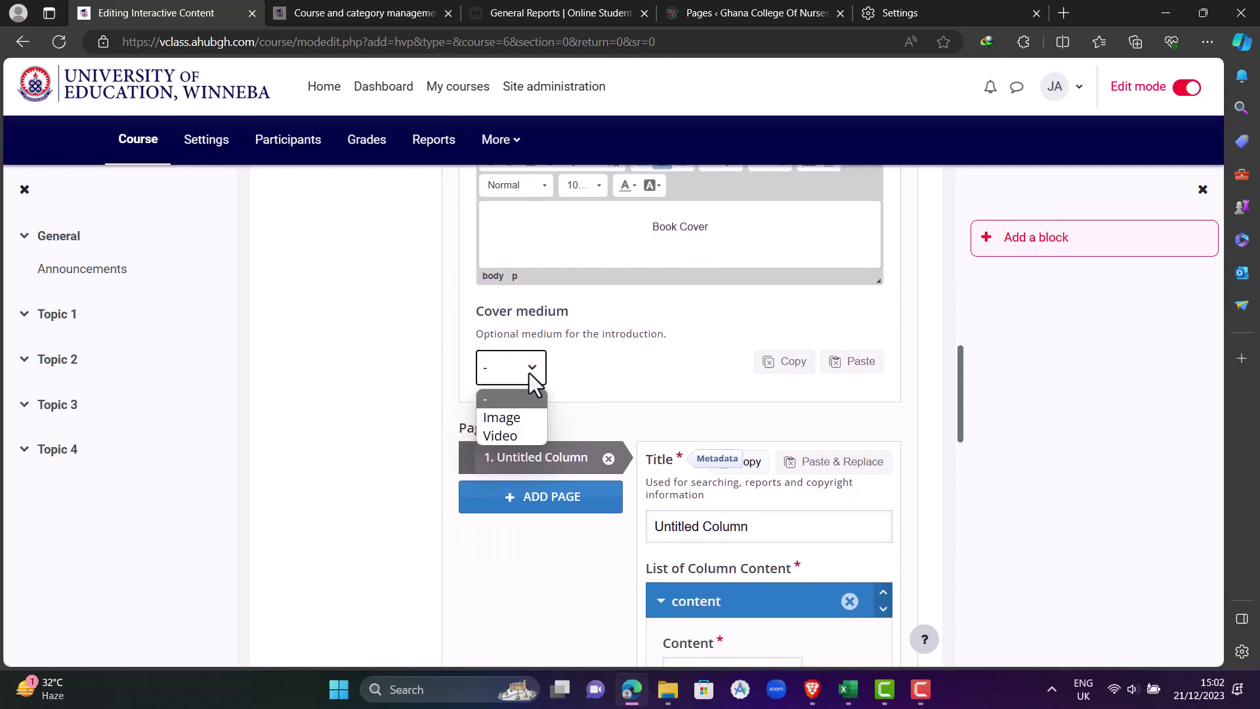
{"action": "left_click", "coordinate": [510, 419]}
{"action": "scroll", "coordinate": [617, 399], "scroll_direction": "down", "scroll_amount": 1}
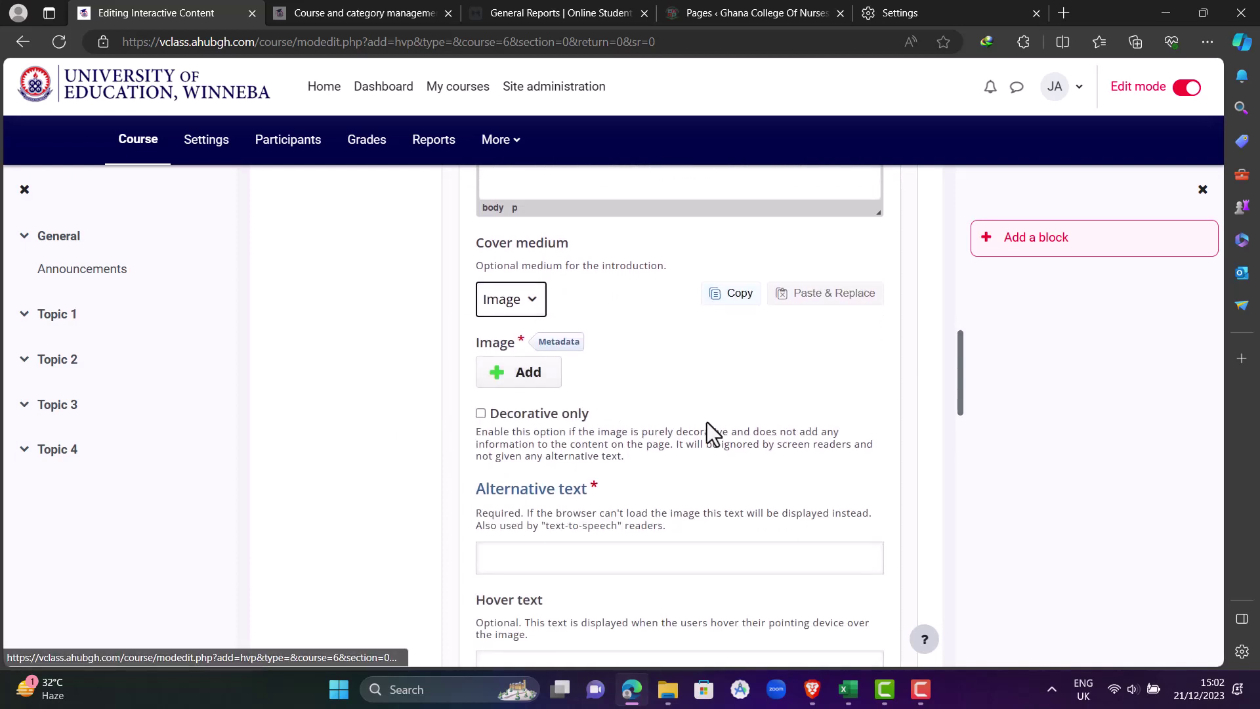
Open Algebra Front.jpg from the Algebra 1 folder in Photos and crop off its lower part to about 600 x 635
{"action": "mouse_move", "coordinate": [670, 689]}
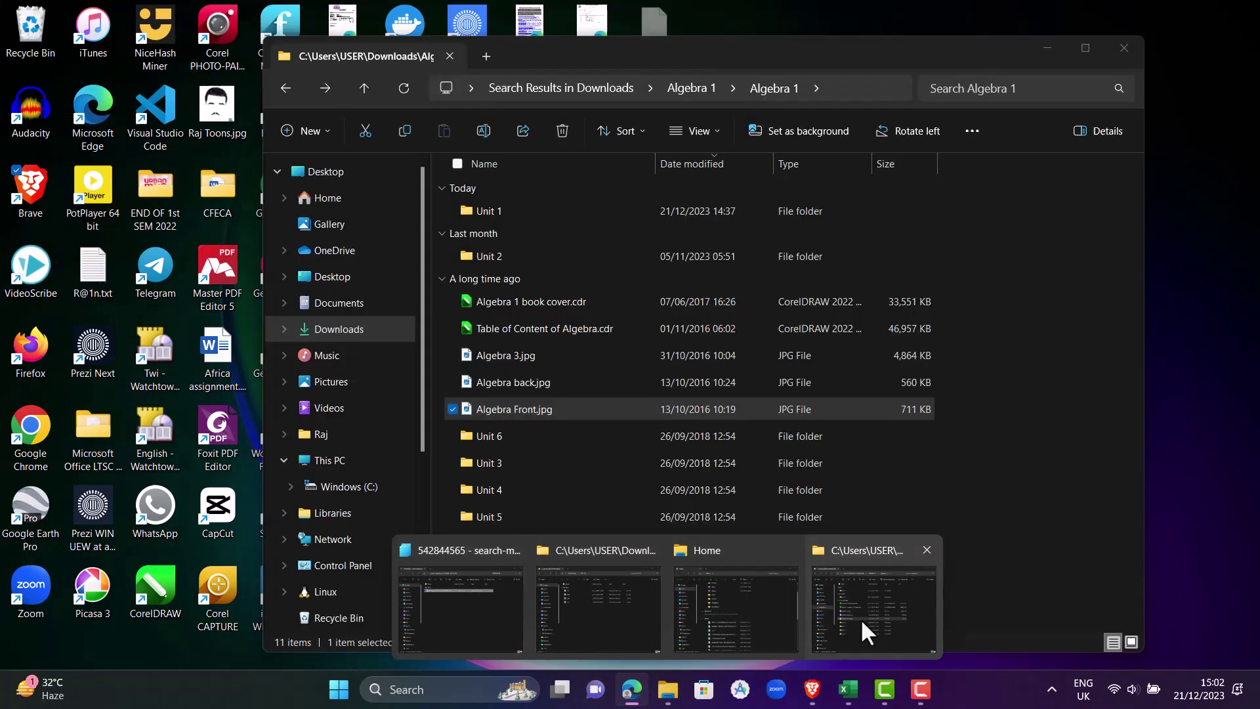
{"action": "left_click", "coordinate": [860, 618]}
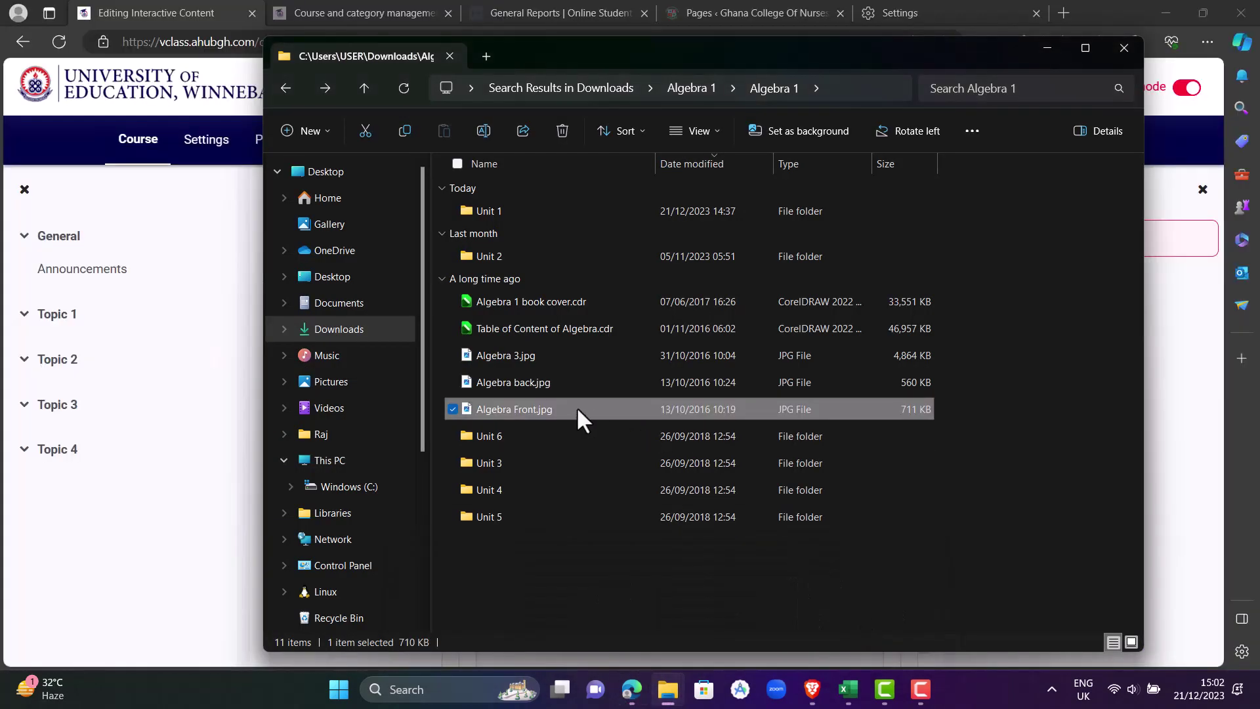
{"action": "double_click", "coordinate": [521, 408]}
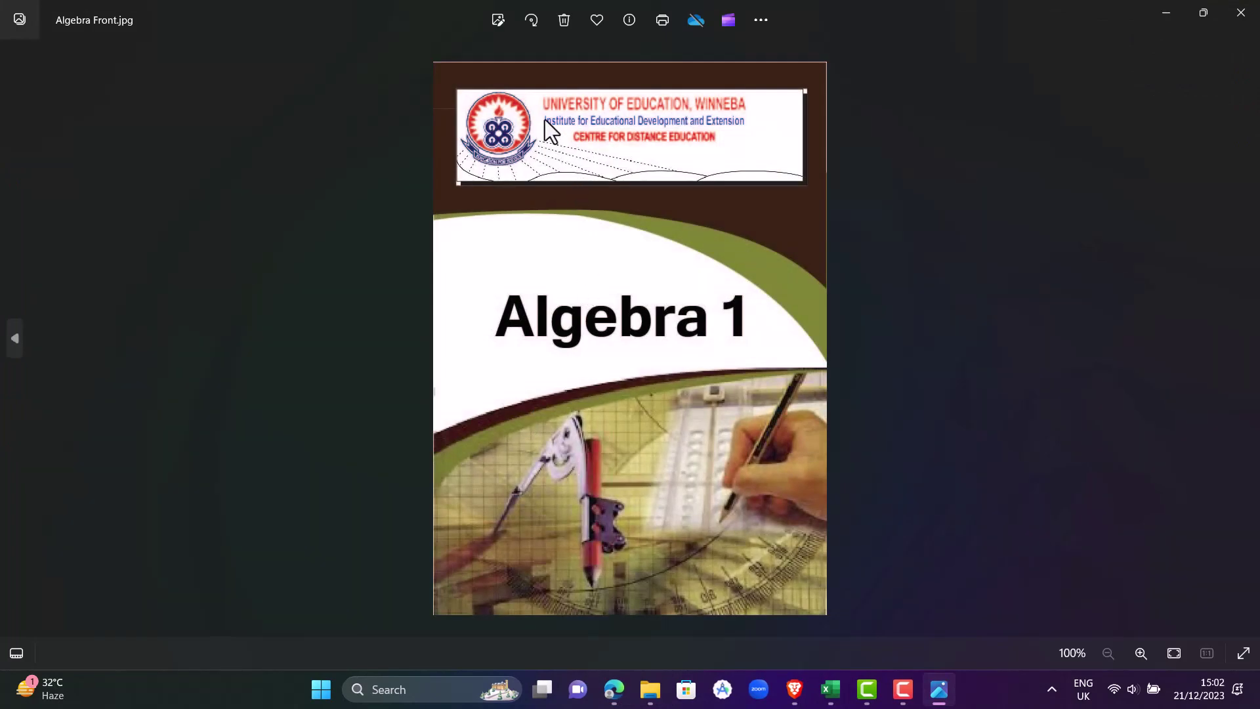
{"action": "left_click", "coordinate": [501, 20]}
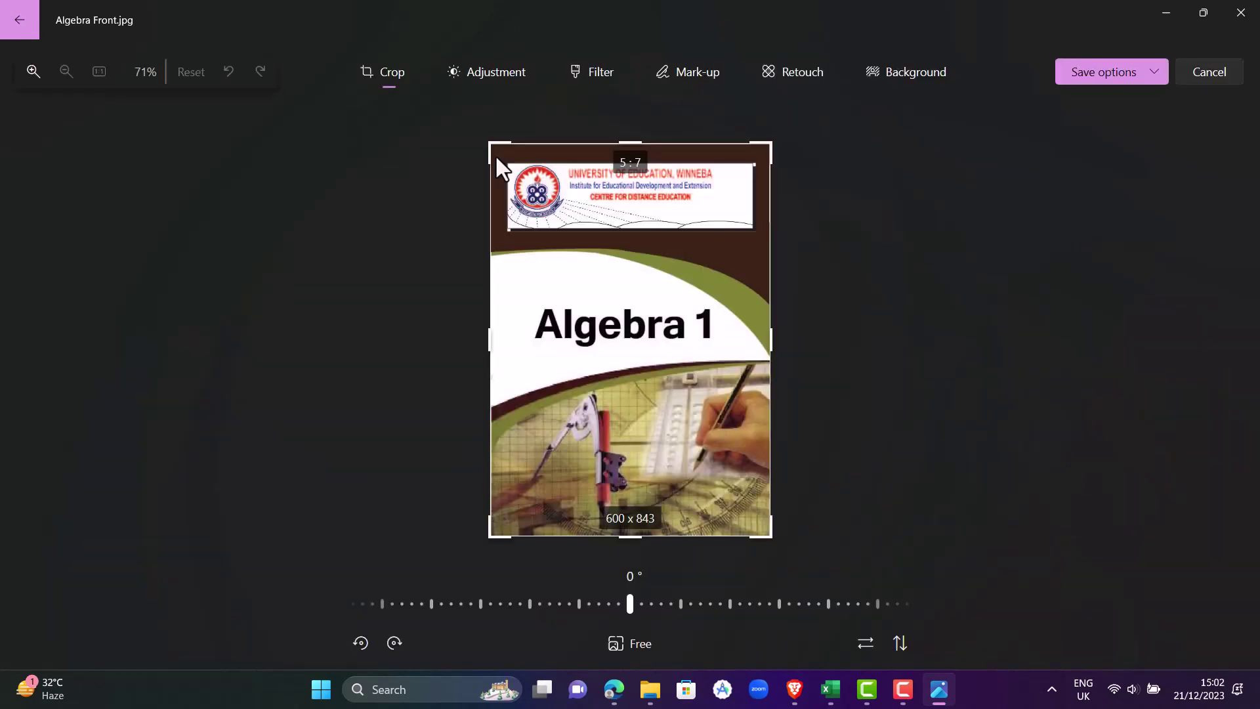
{"action": "left_click_drag", "start_coordinate": [627, 537], "coordinate": [629, 442]}
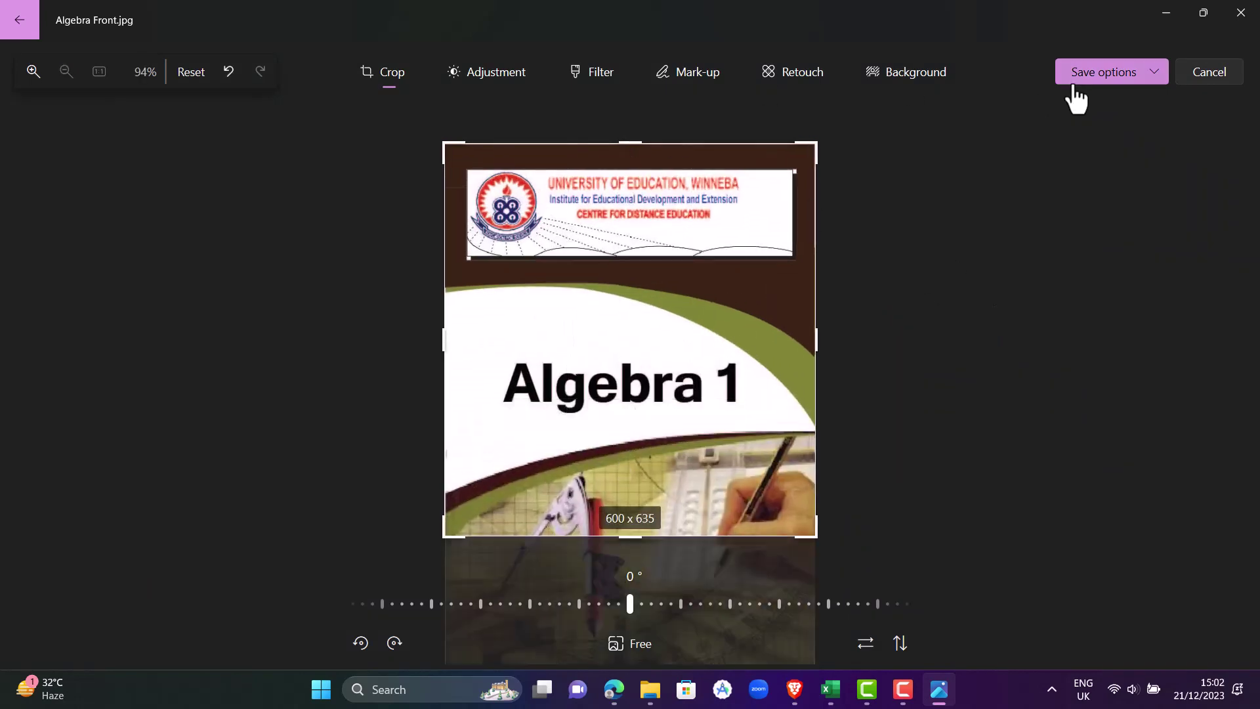
{"action": "left_click", "coordinate": [1156, 75]}
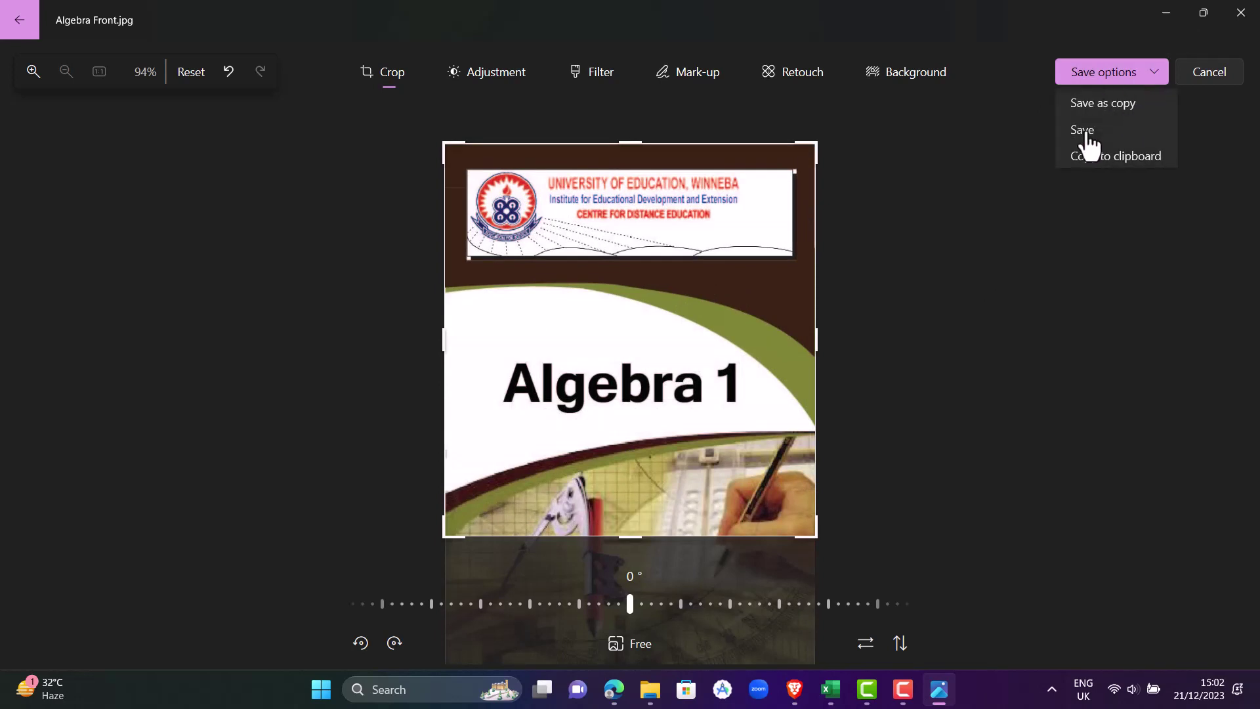
{"action": "left_click", "coordinate": [1103, 103]}
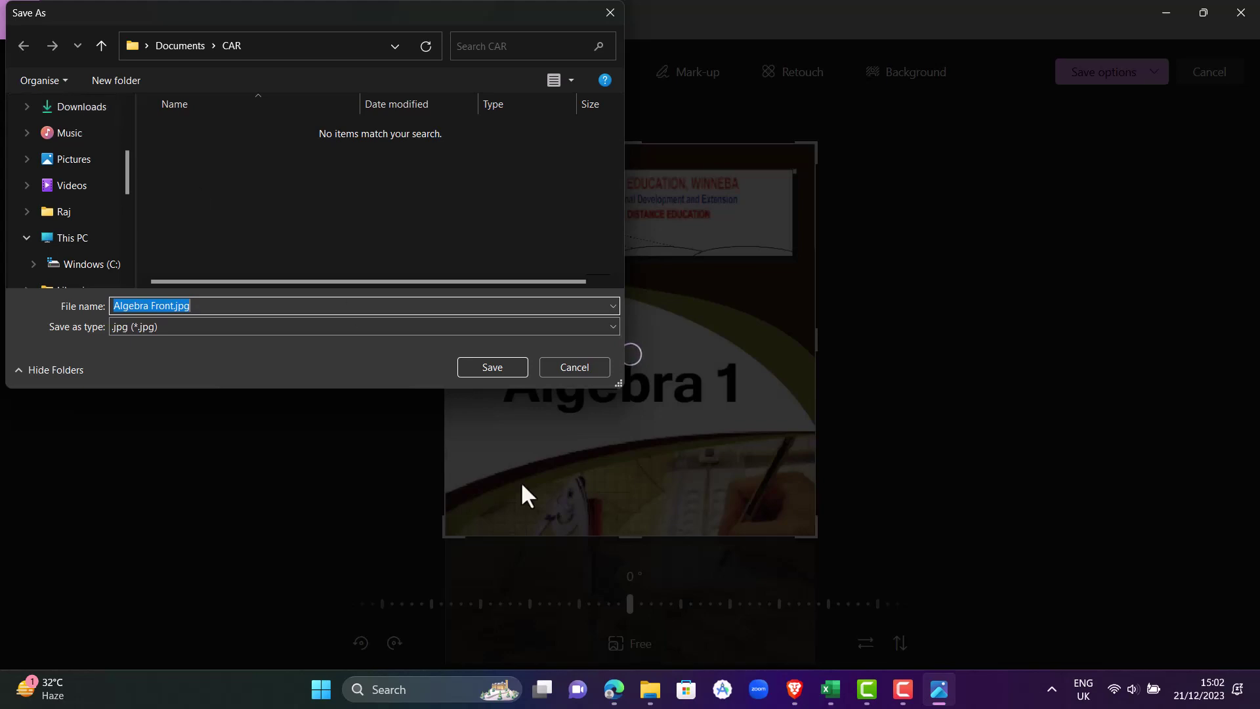
{"action": "mouse_move", "coordinate": [652, 687]}
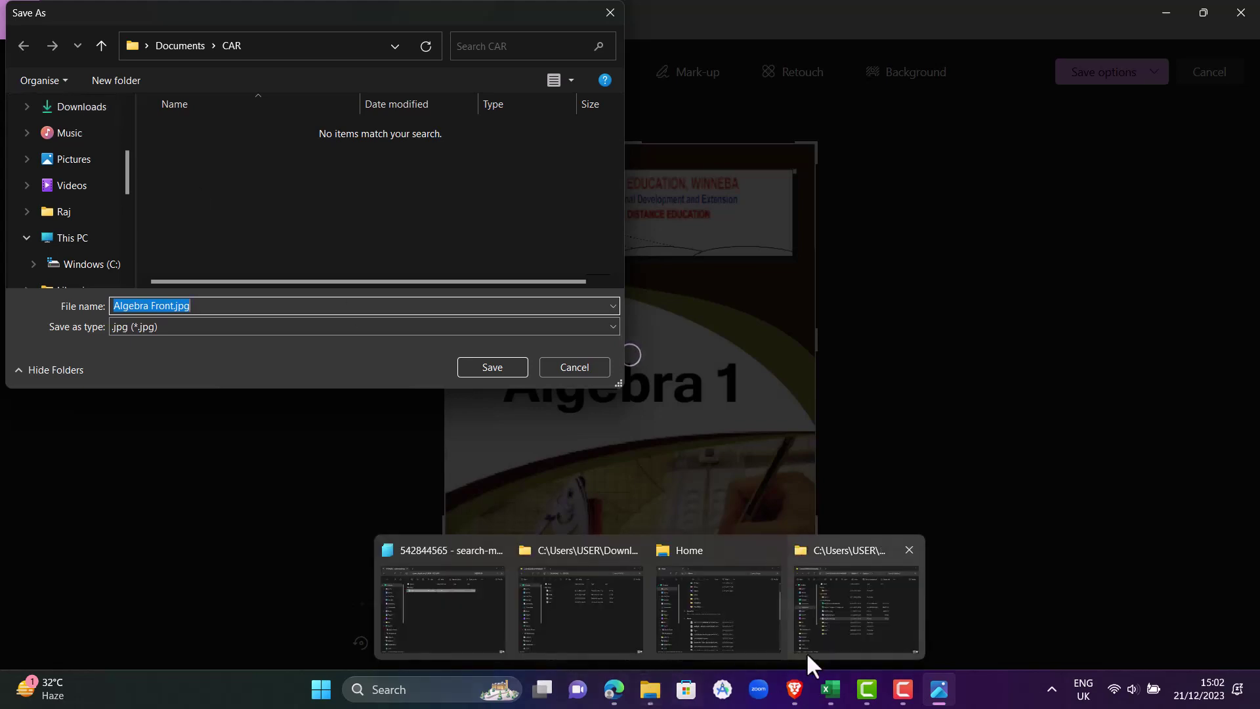
{"action": "mouse_move", "coordinate": [839, 643]}
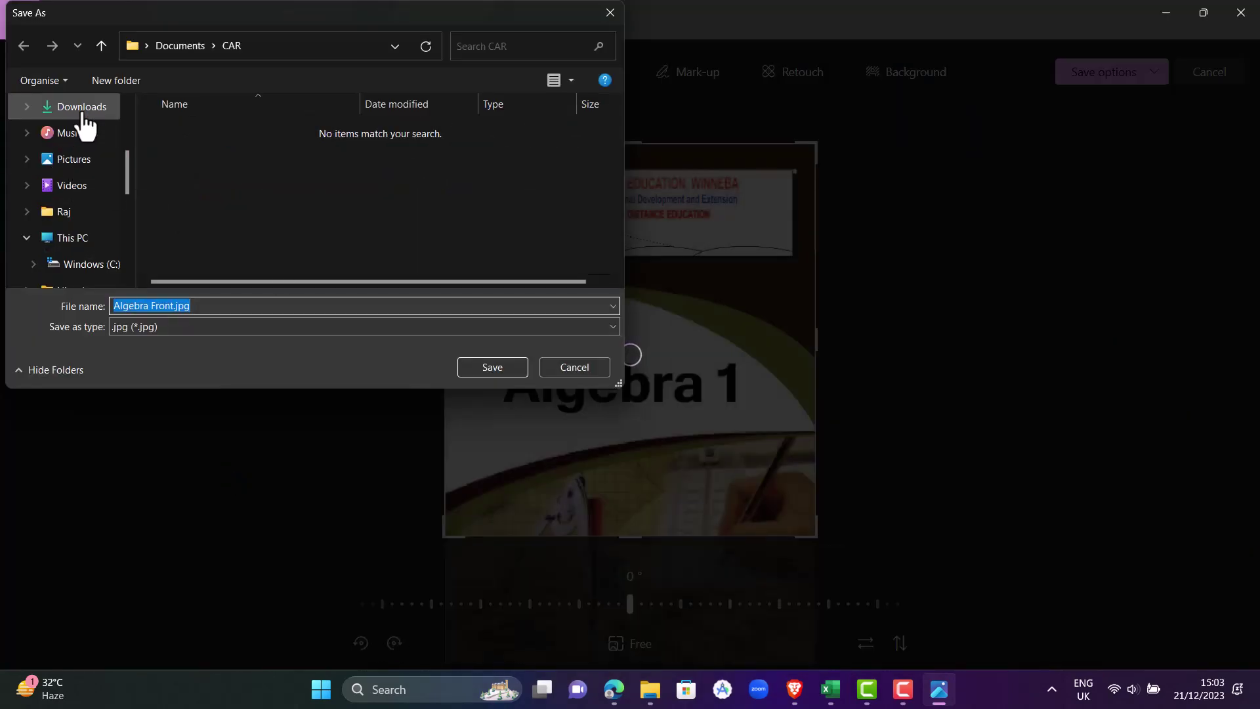
{"action": "left_click", "coordinate": [82, 109]}
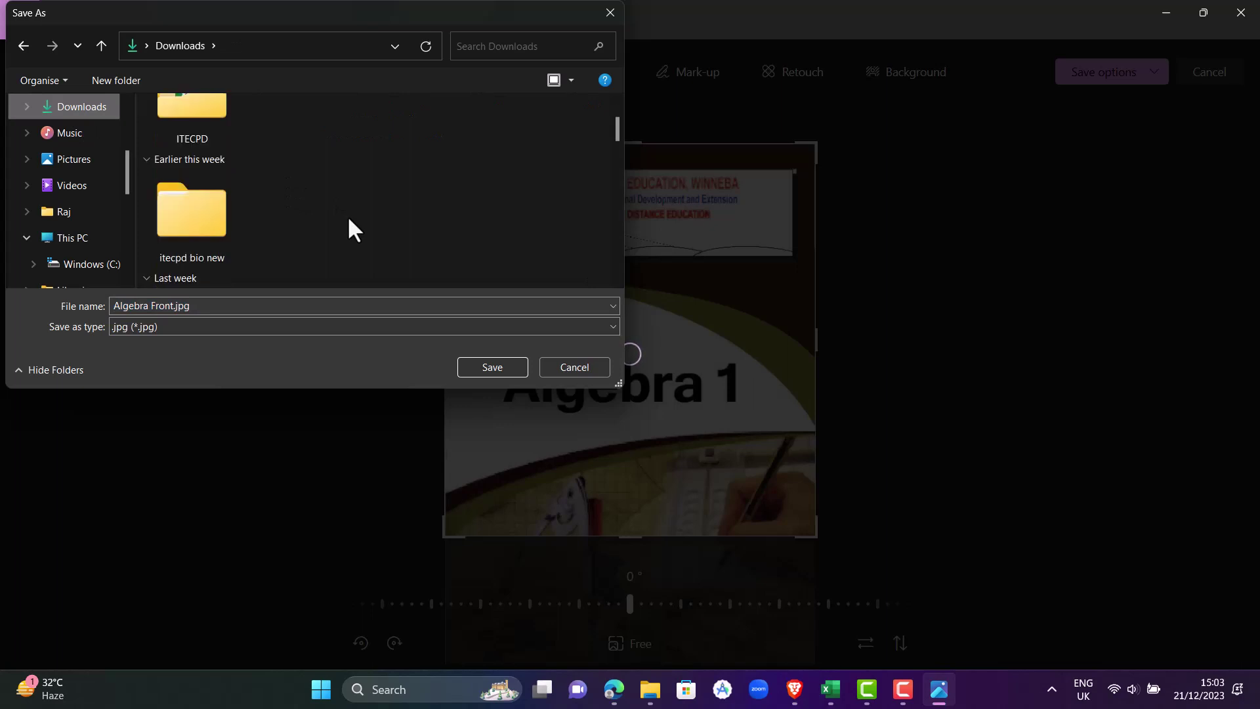
{"action": "scroll", "coordinate": [348, 220], "scroll_direction": "down", "scroll_amount": 3}
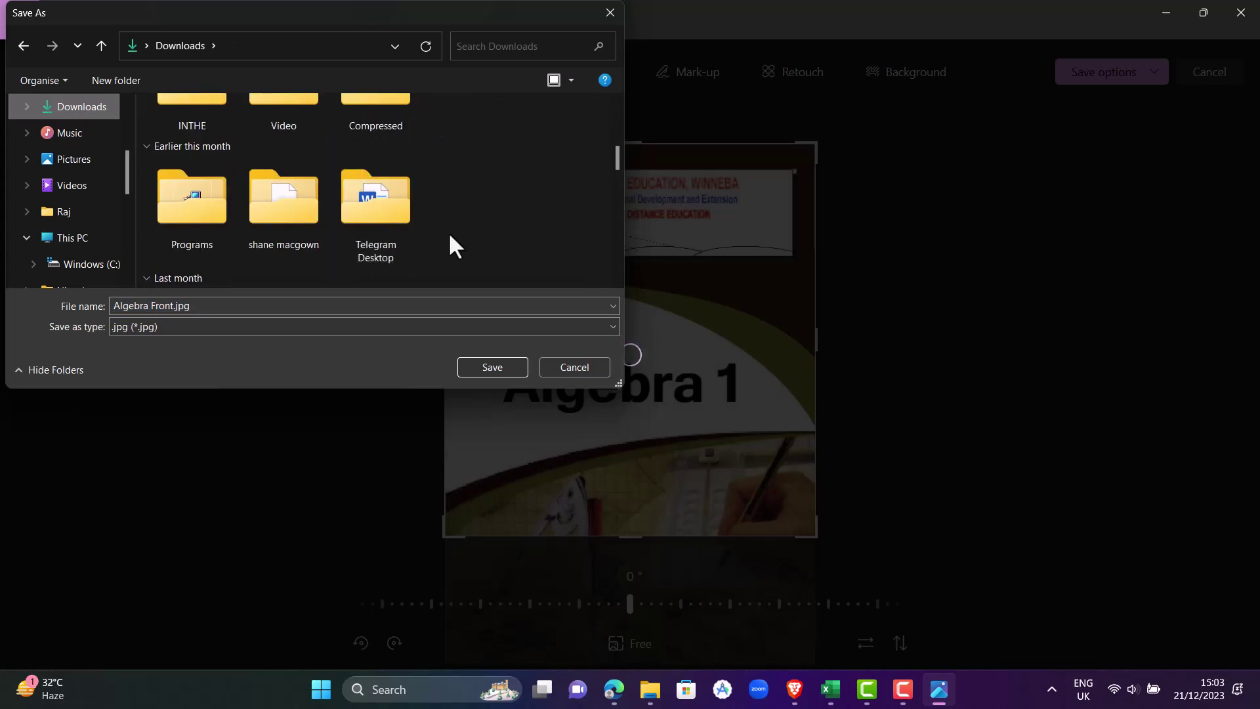
{"action": "scroll", "coordinate": [449, 233], "scroll_direction": "down", "scroll_amount": 10}
{"action": "scroll", "coordinate": [449, 234], "scroll_direction": "down", "scroll_amount": 5}
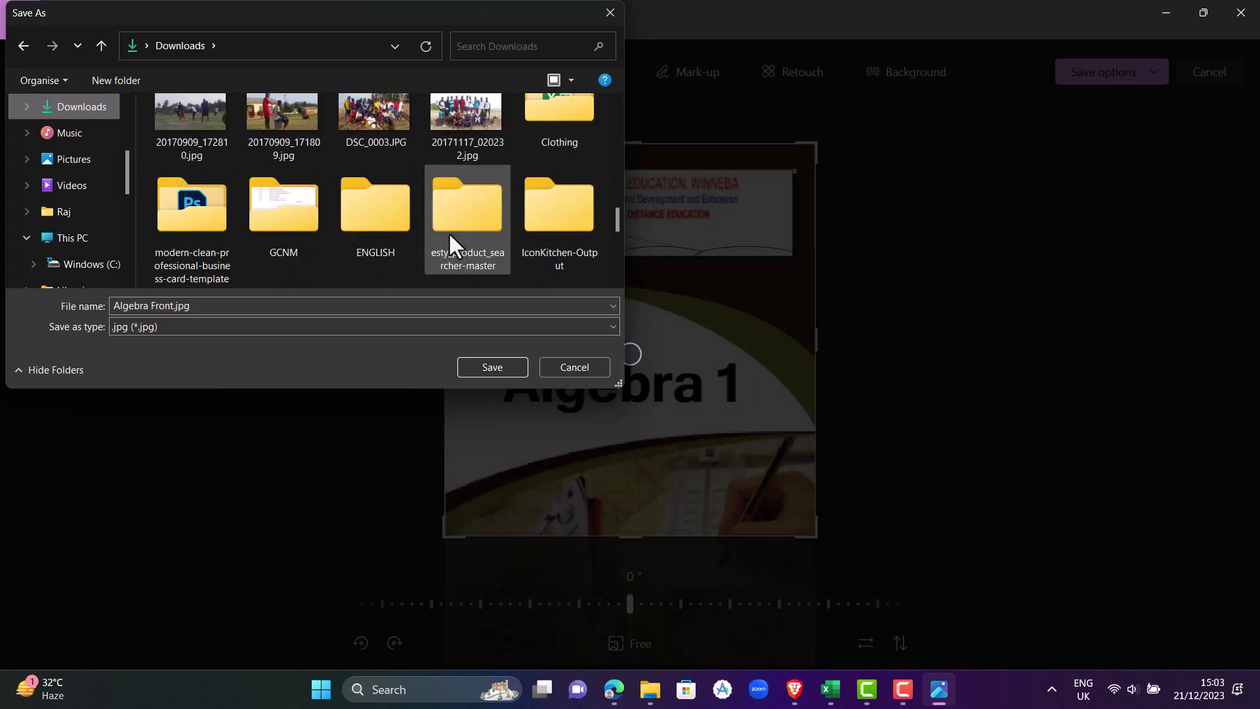
{"action": "scroll", "coordinate": [449, 234], "scroll_direction": "up", "scroll_amount": 5}
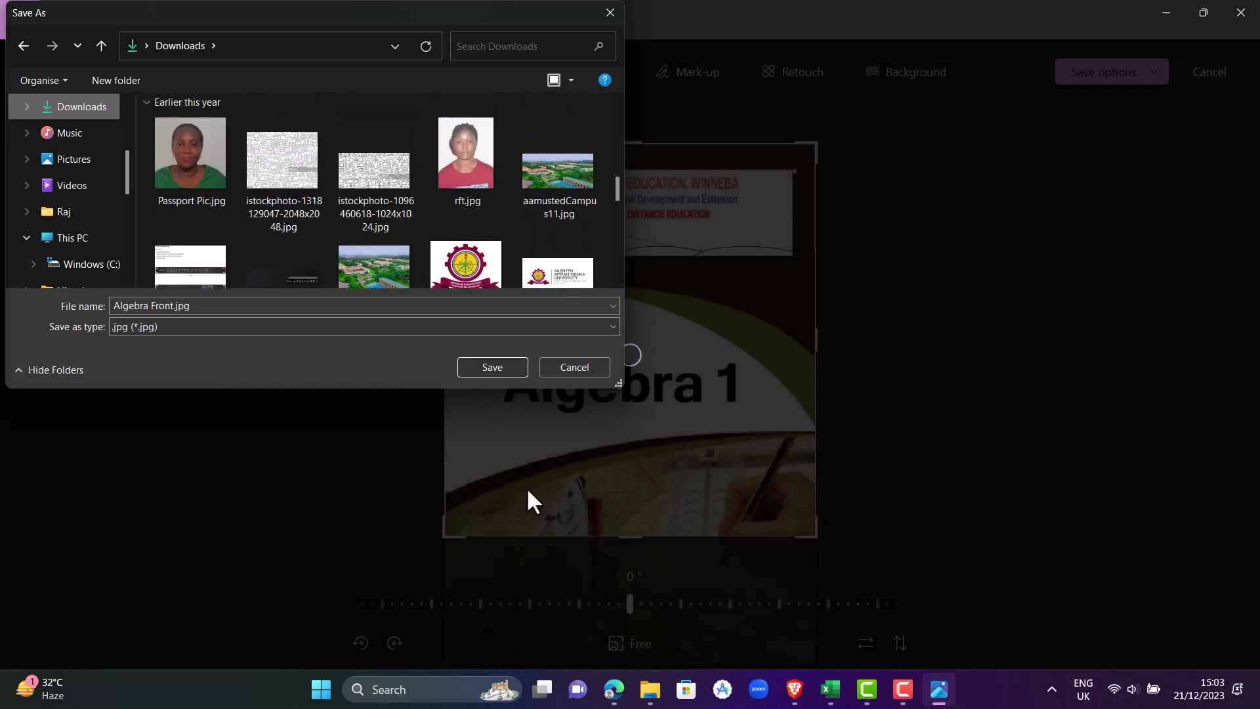
{"action": "left_click", "coordinate": [577, 366]}
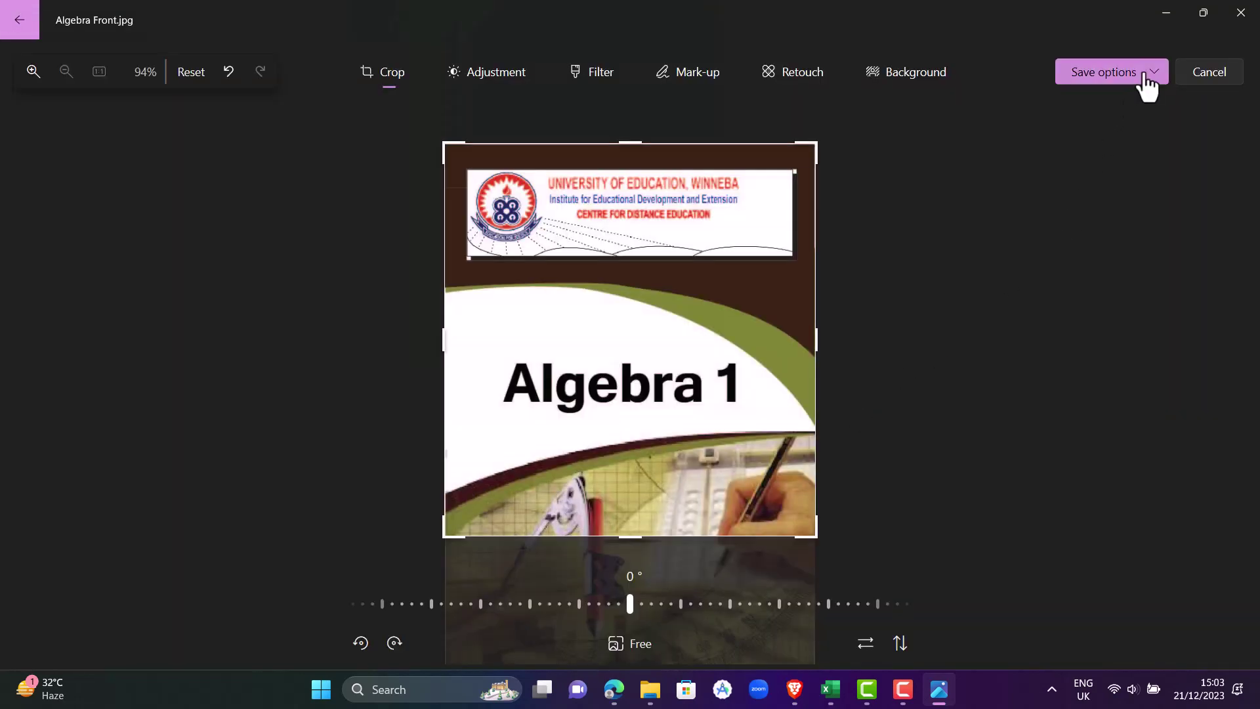
Save the cropped image over the original Algebra Front.jpg and return to the Moodle editing page in the browser
{"action": "left_click", "coordinate": [1112, 78]}
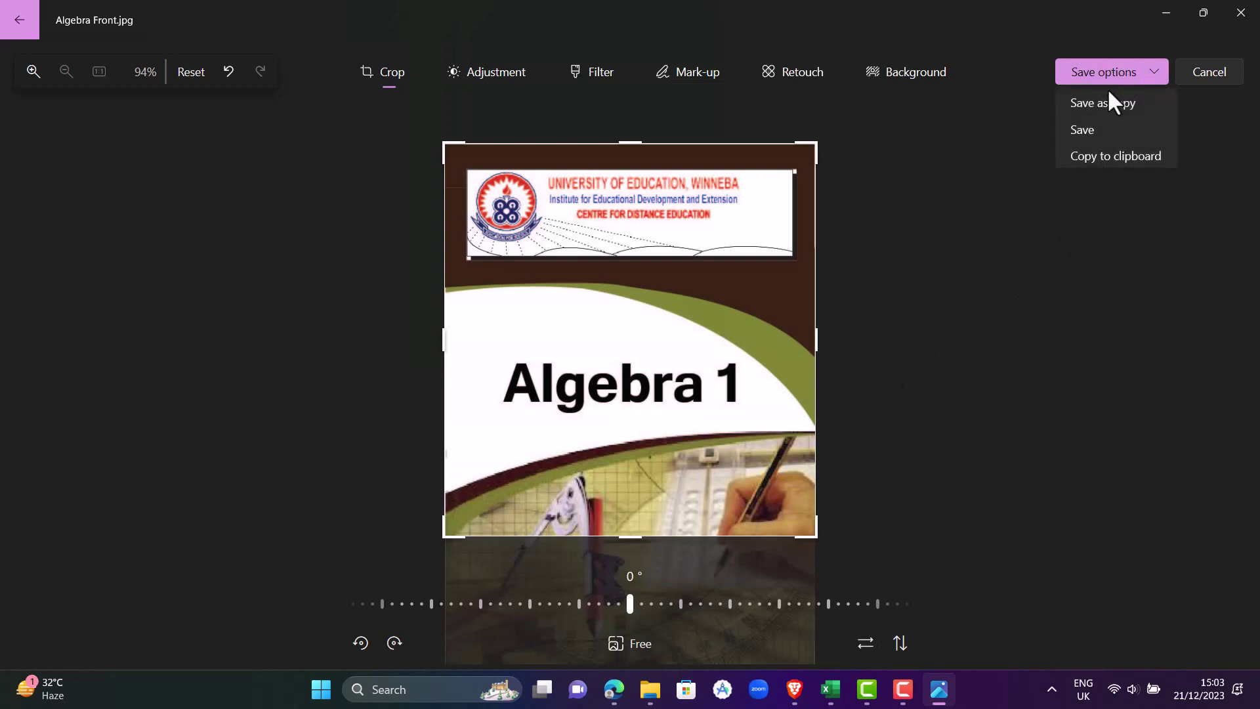
{"action": "left_click", "coordinate": [1095, 131]}
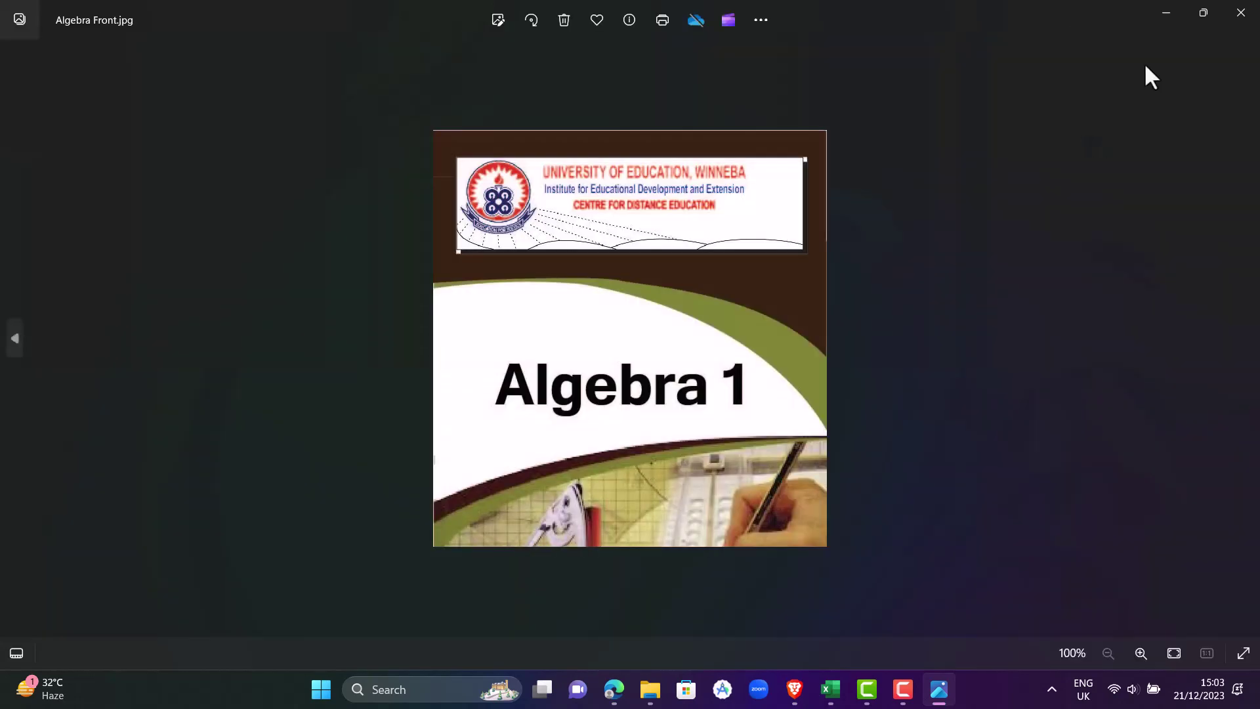
{"action": "left_click", "coordinate": [1166, 14]}
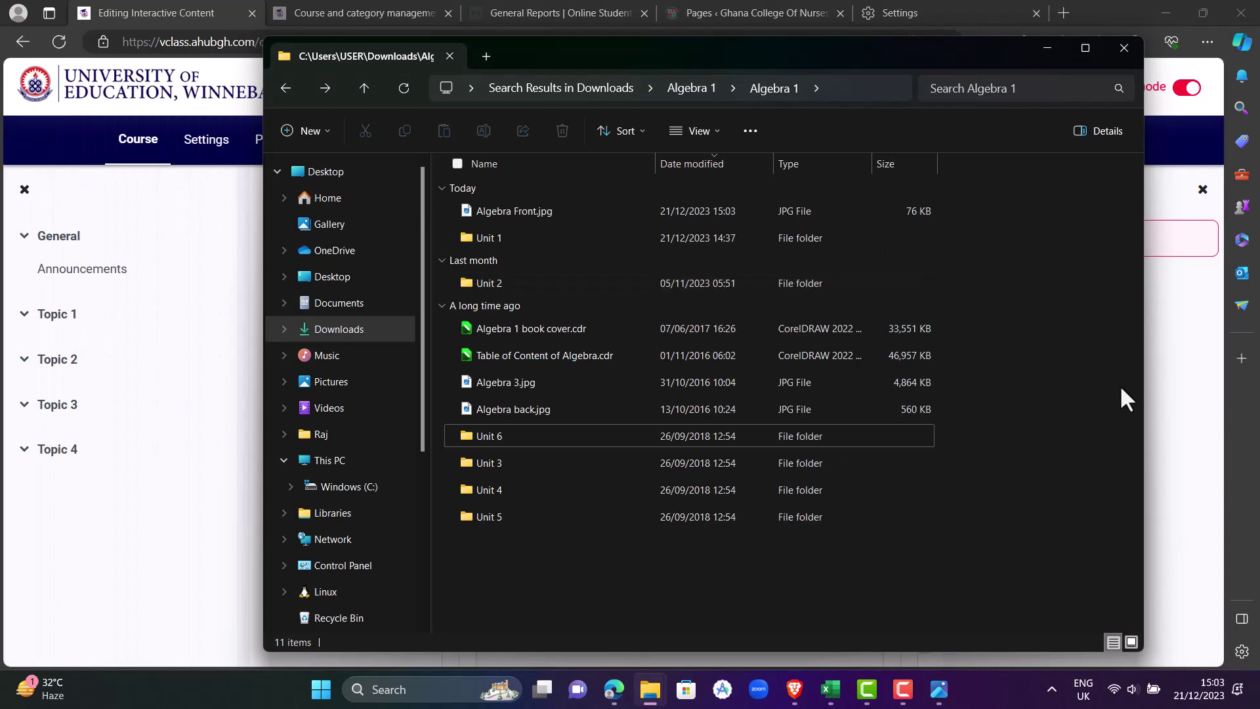
{"action": "left_click", "coordinate": [1171, 381]}
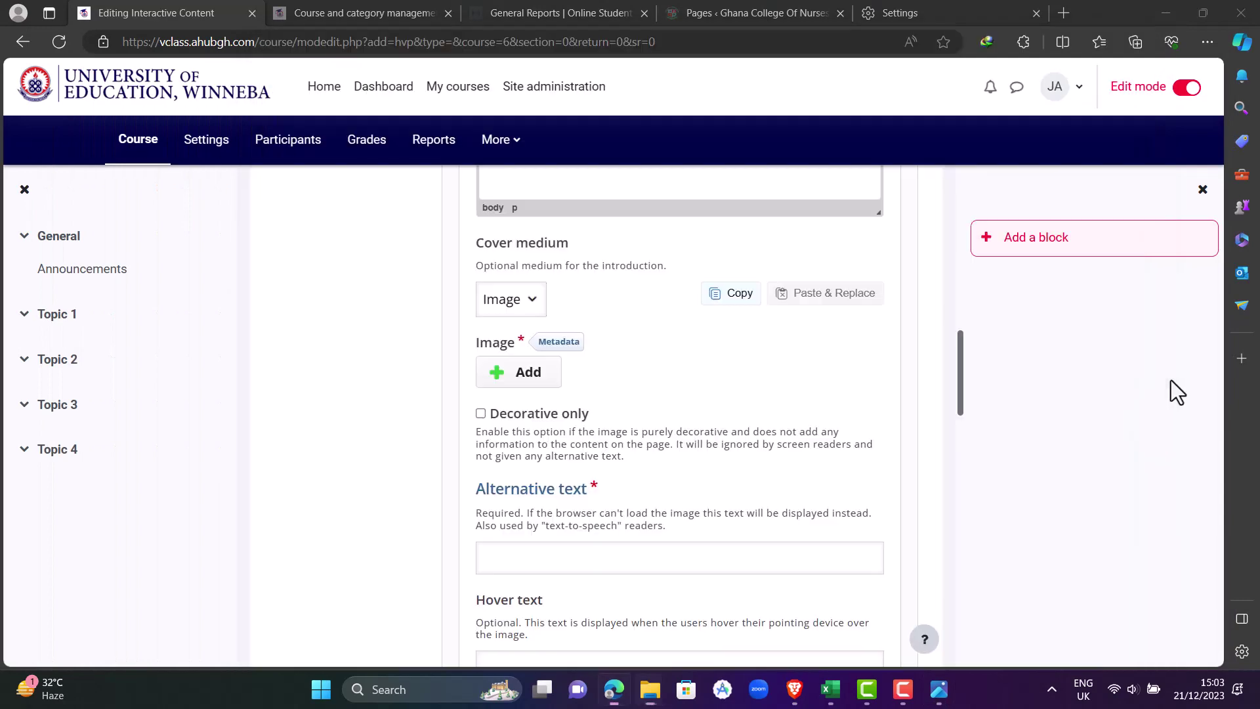
Add Algebra Front.jpg as the cover image, finding it with a search for "algebr" in the Downloads folder
{"action": "left_click", "coordinate": [541, 377]}
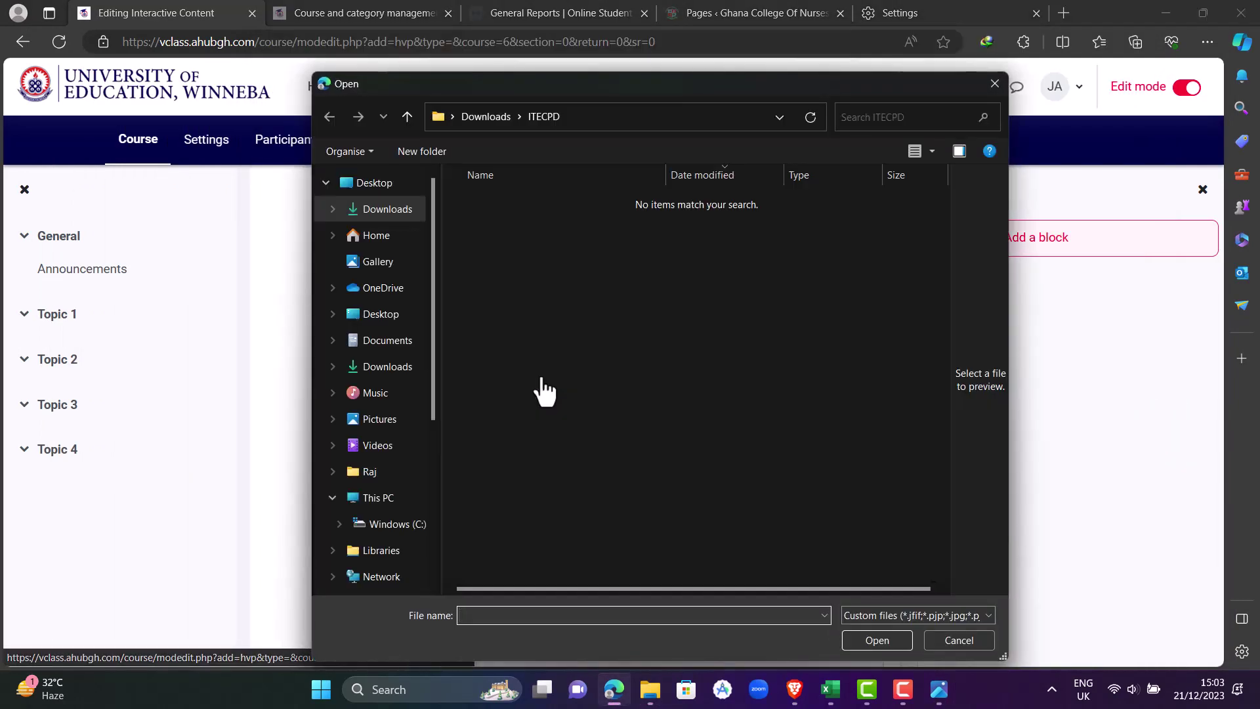
{"action": "left_click", "coordinate": [496, 127]}
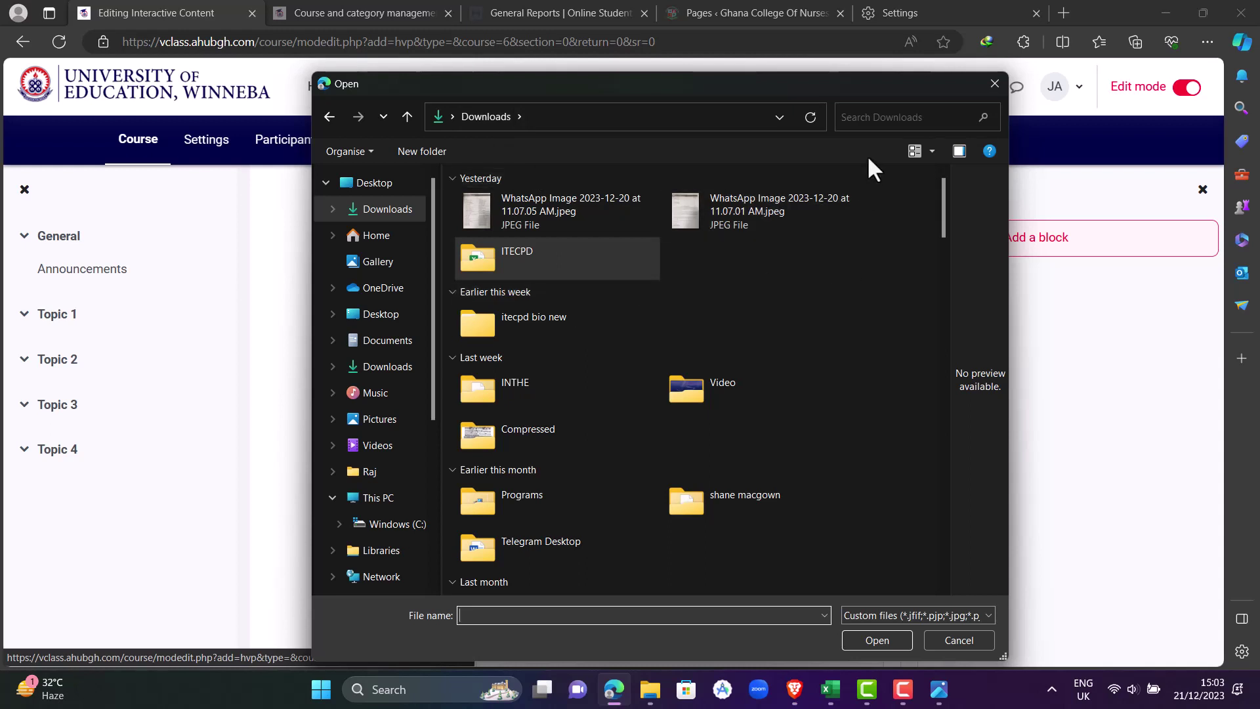
{"action": "left_click", "coordinate": [886, 122]}
{"action": "type", "text": "algebr"}
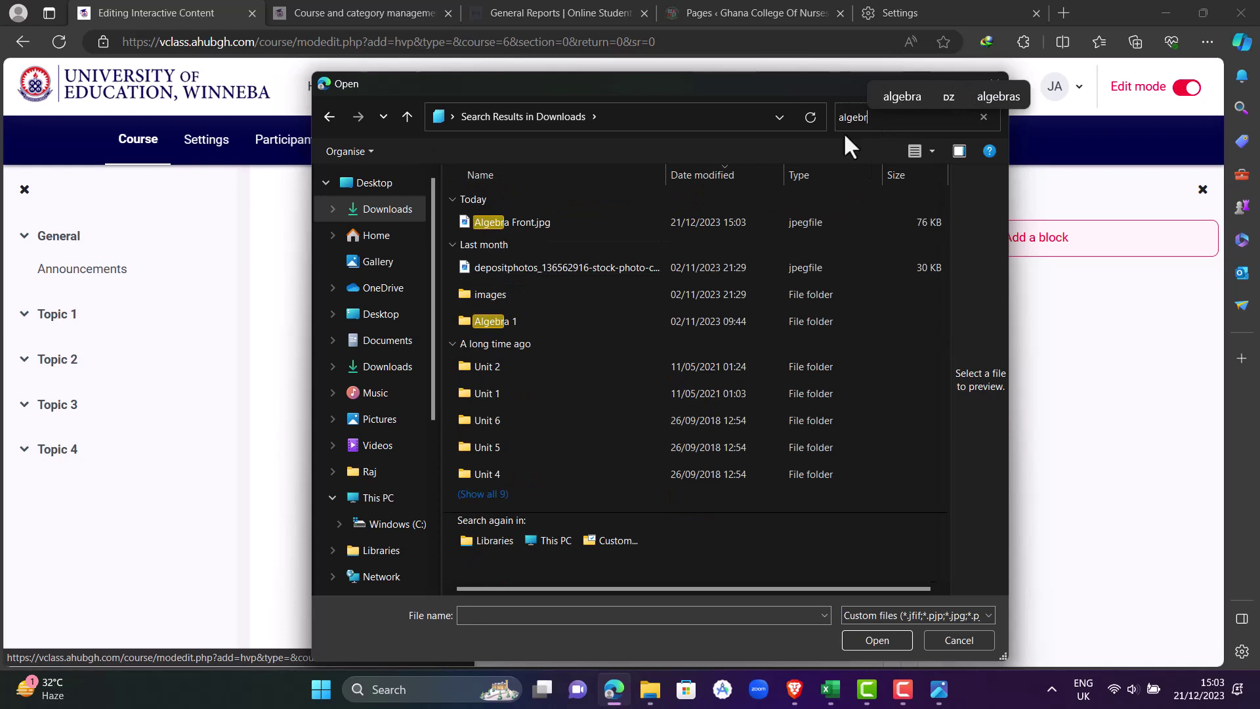
{"action": "double_click", "coordinate": [541, 226]}
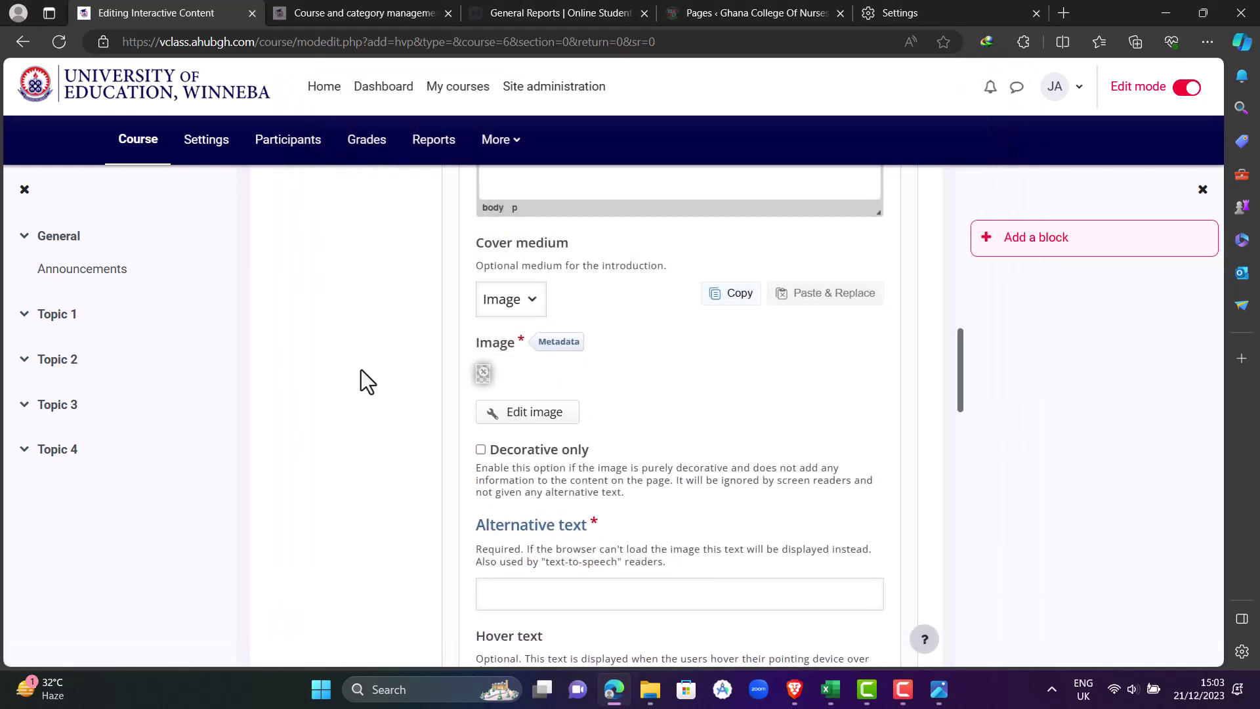
Mark the book's cover image as decorative only
{"action": "scroll", "coordinate": [707, 470], "scroll_direction": "down", "scroll_amount": 1}
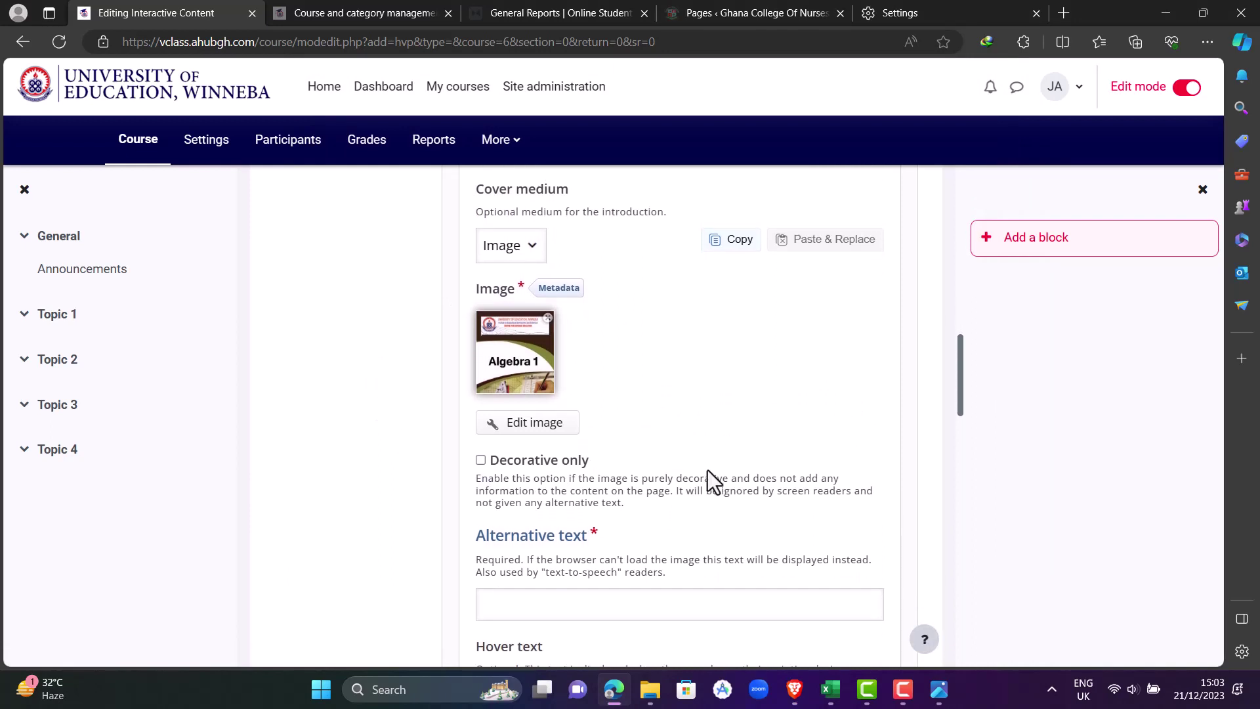
{"action": "scroll", "coordinate": [708, 470], "scroll_direction": "down", "scroll_amount": 1}
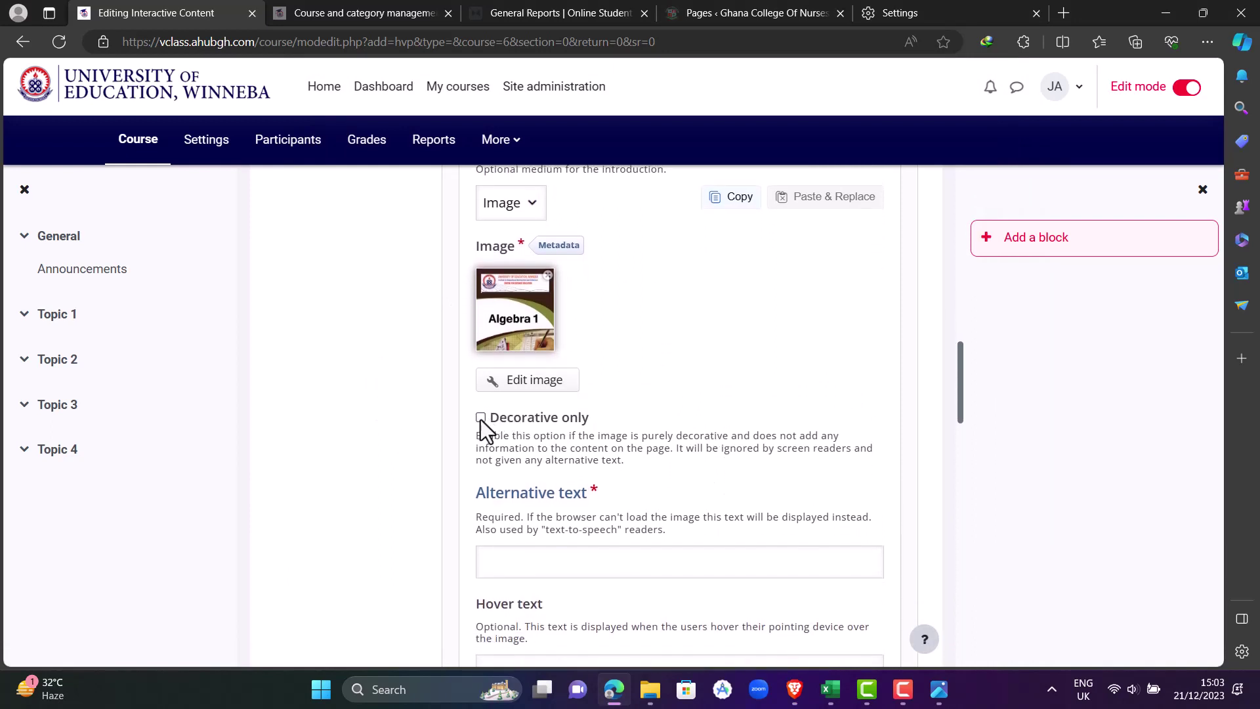
{"action": "left_click", "coordinate": [480, 420]}
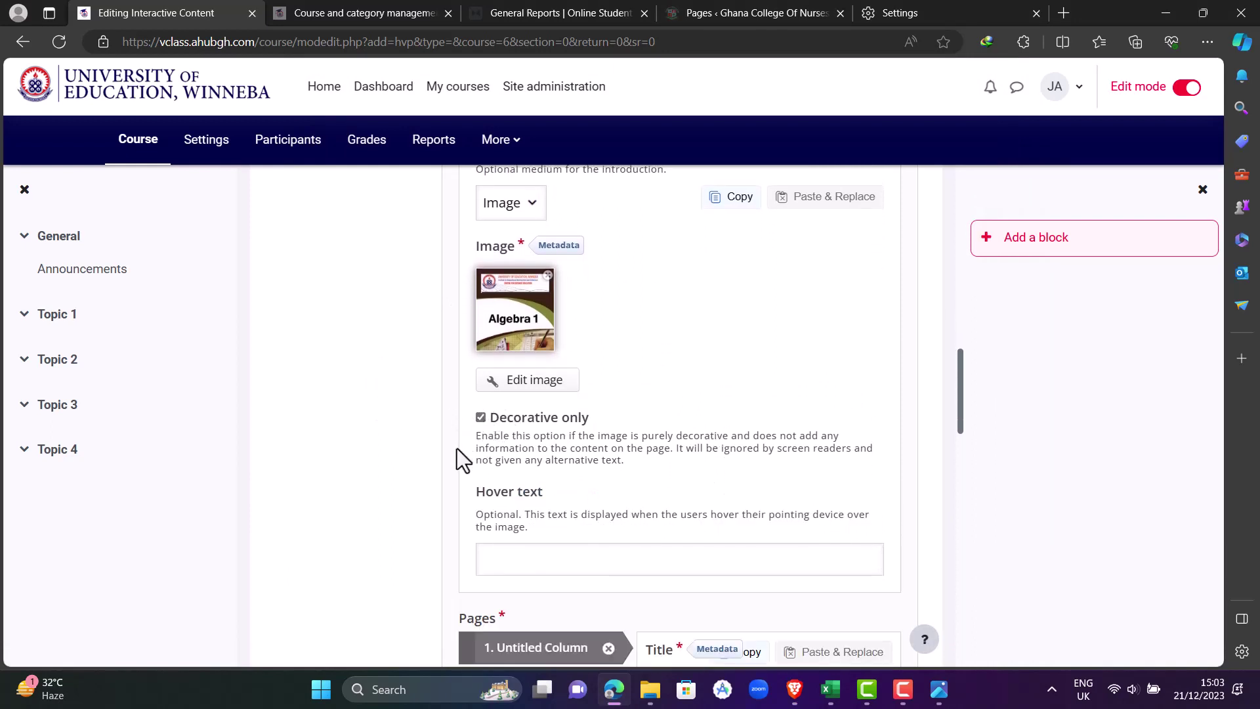
{"action": "scroll", "coordinate": [457, 448], "scroll_direction": "down", "scroll_amount": 3}
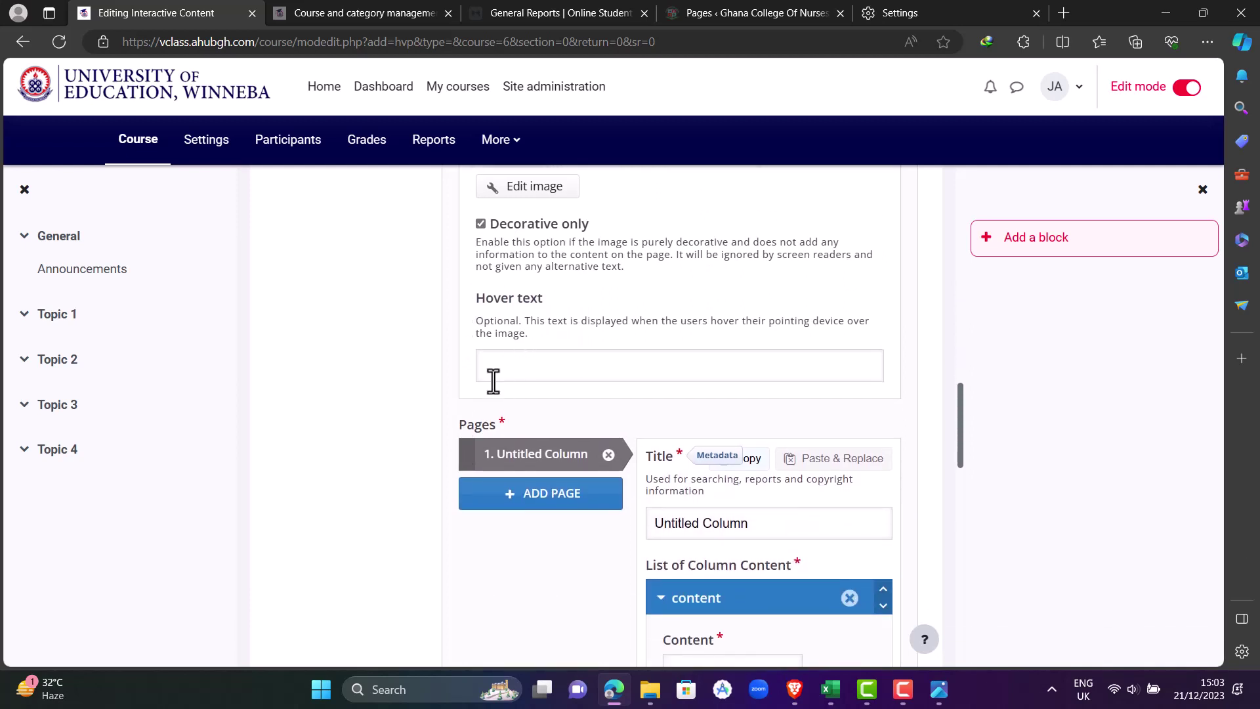
Set the cover image's hover text to Algebra 1
{"action": "left_click", "coordinate": [522, 358]}
{"action": "type", "text": "A"}
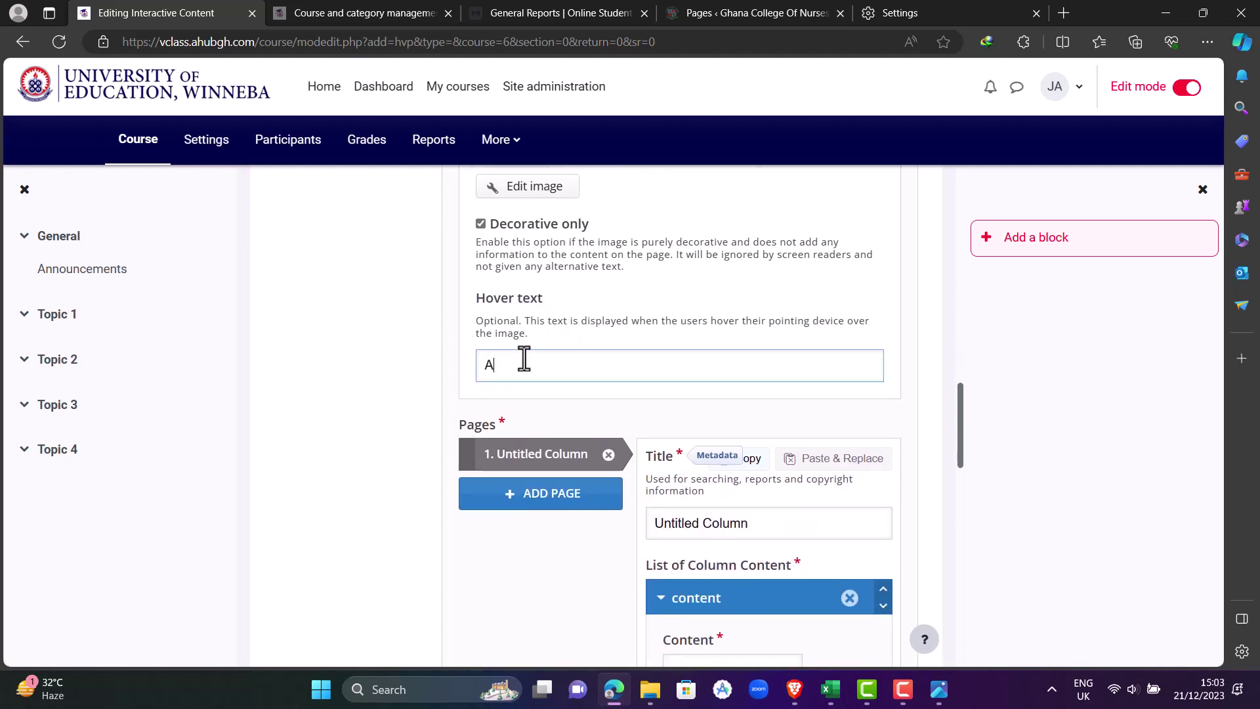
{"action": "type", "text": "lge"}
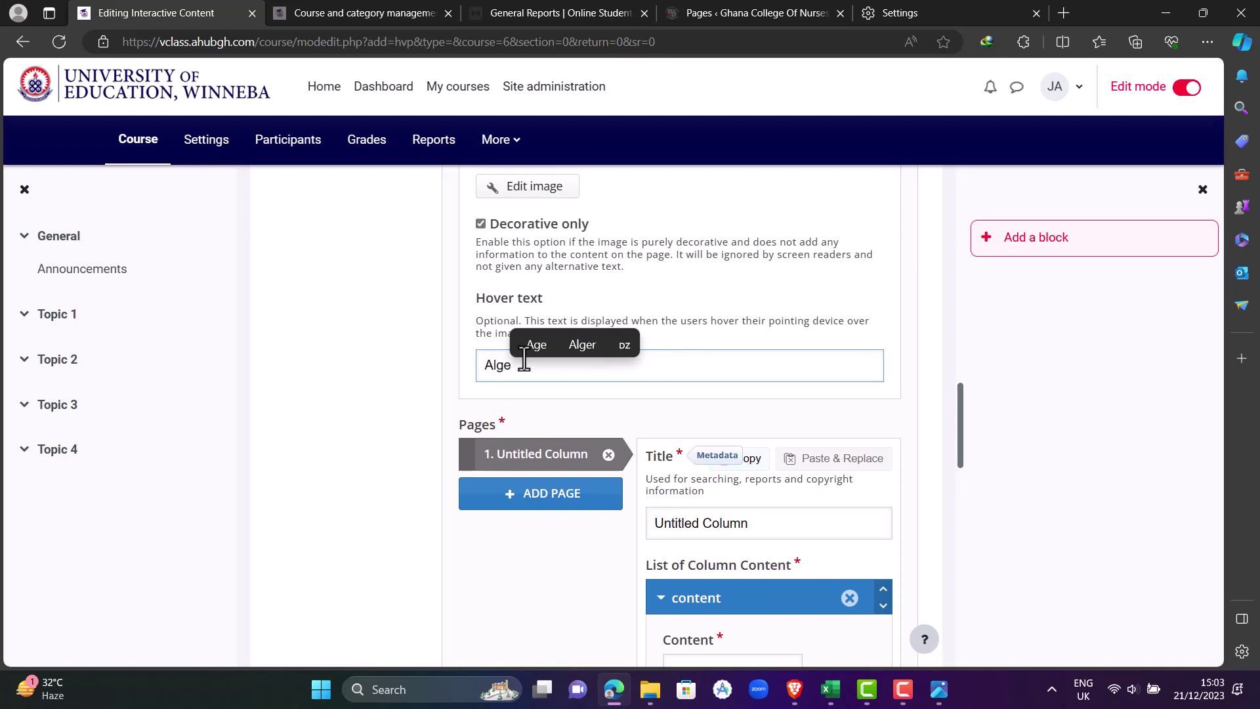
{"action": "type", "text": "bra 1"}
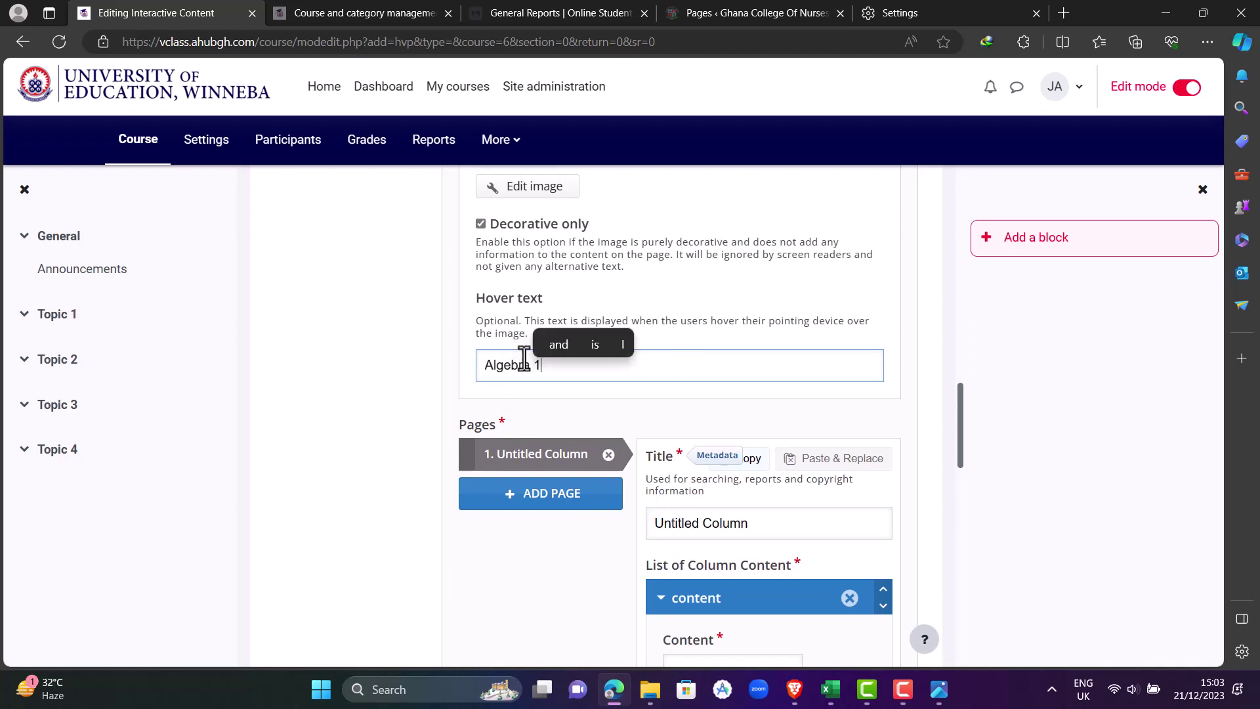
{"action": "left_click", "coordinate": [431, 380]}
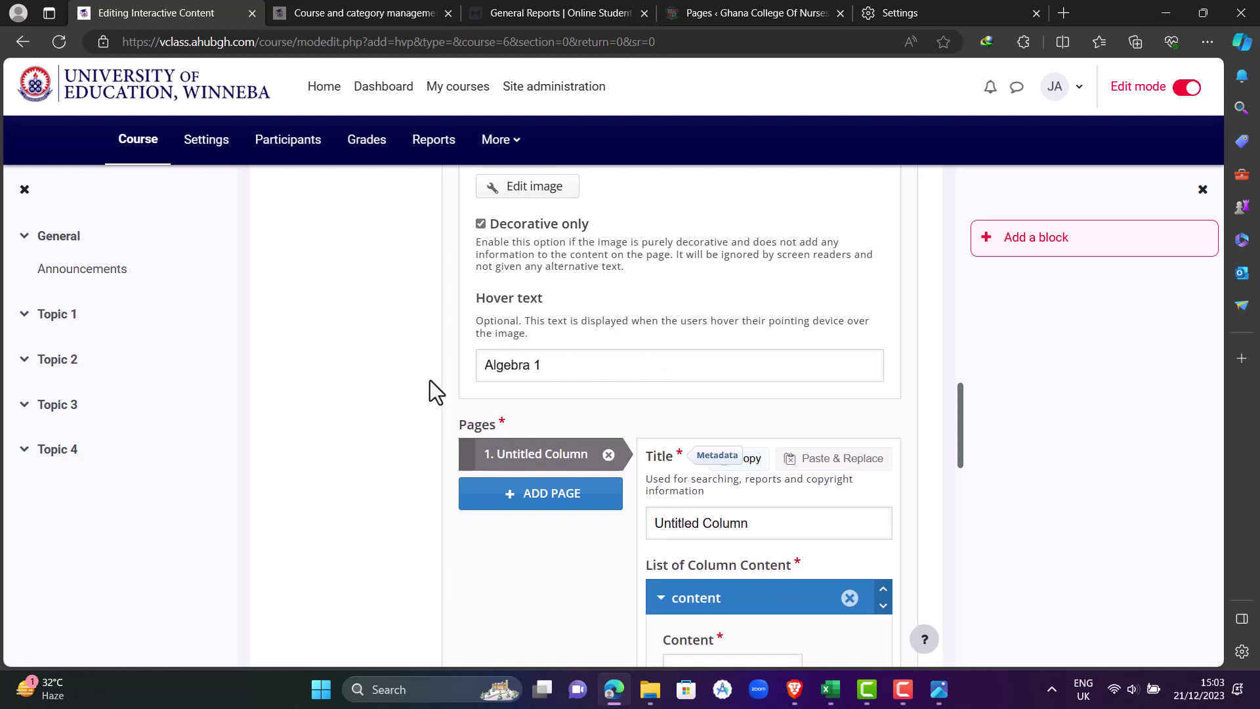
Title the book's first page Unit 1
{"action": "scroll", "coordinate": [431, 380], "scroll_direction": "down", "scroll_amount": 3}
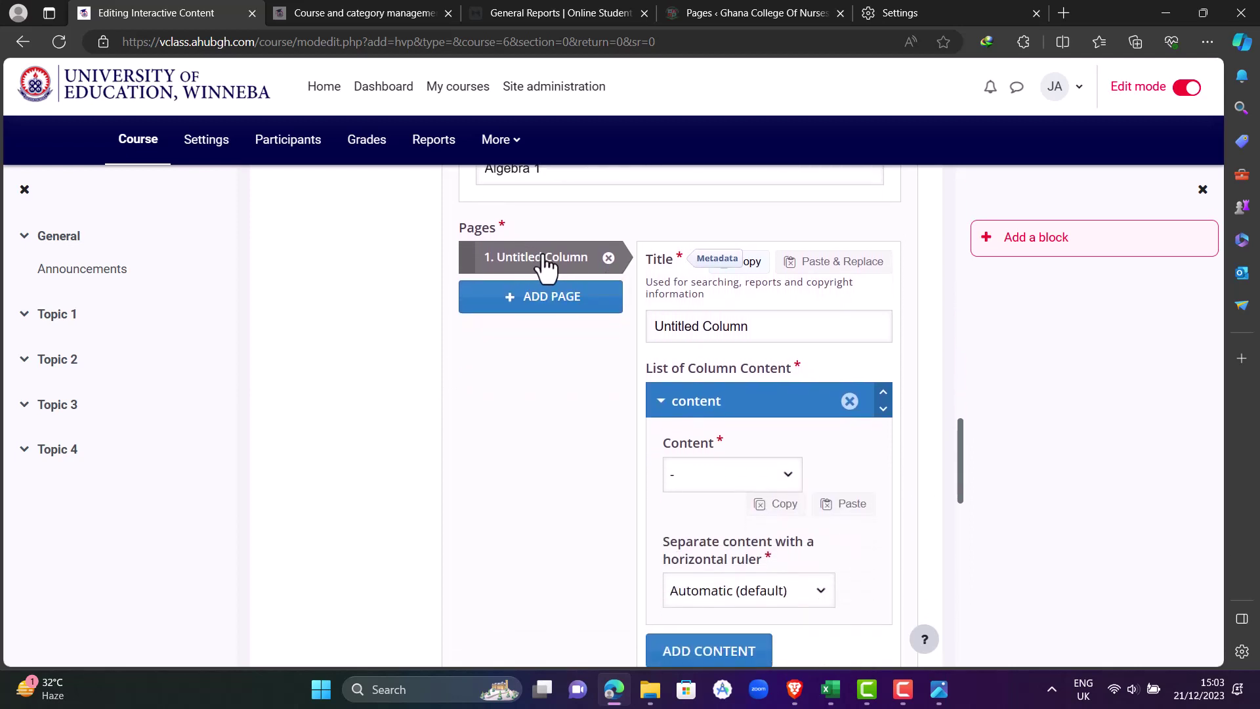
{"action": "double_click", "coordinate": [731, 327]}
{"action": "triple_click", "coordinate": [731, 332]}
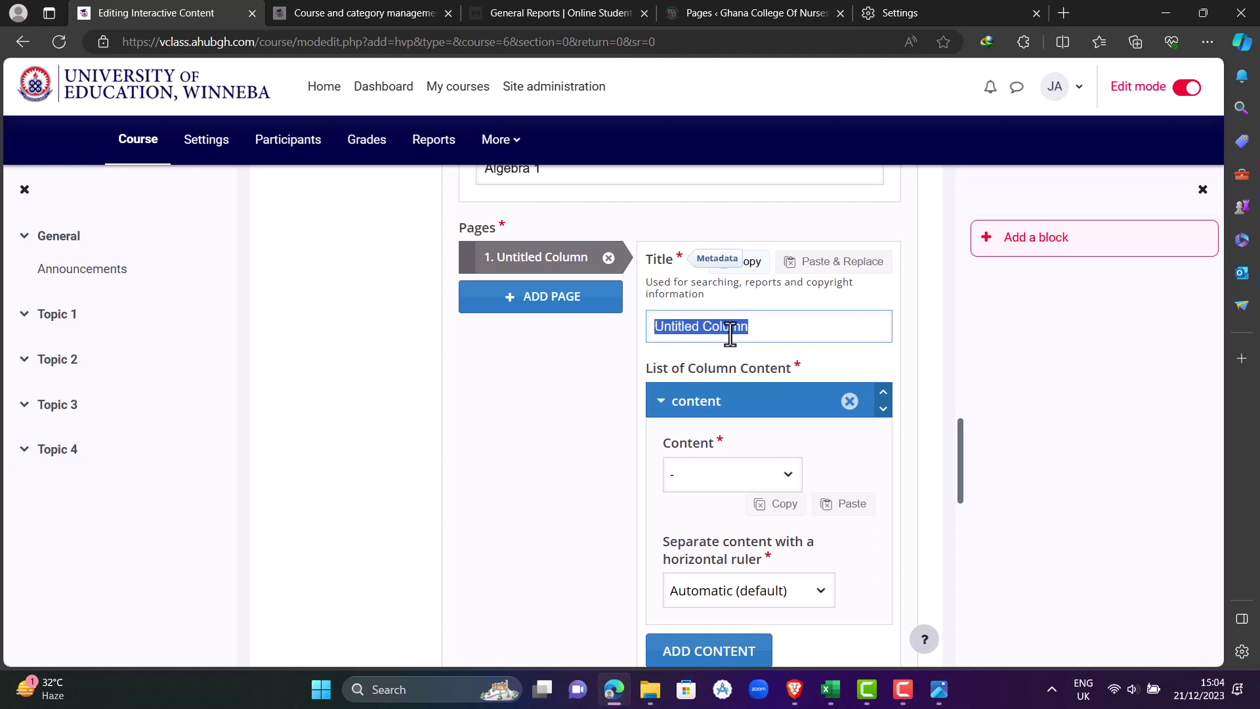
{"action": "type", "text": "Uni"}
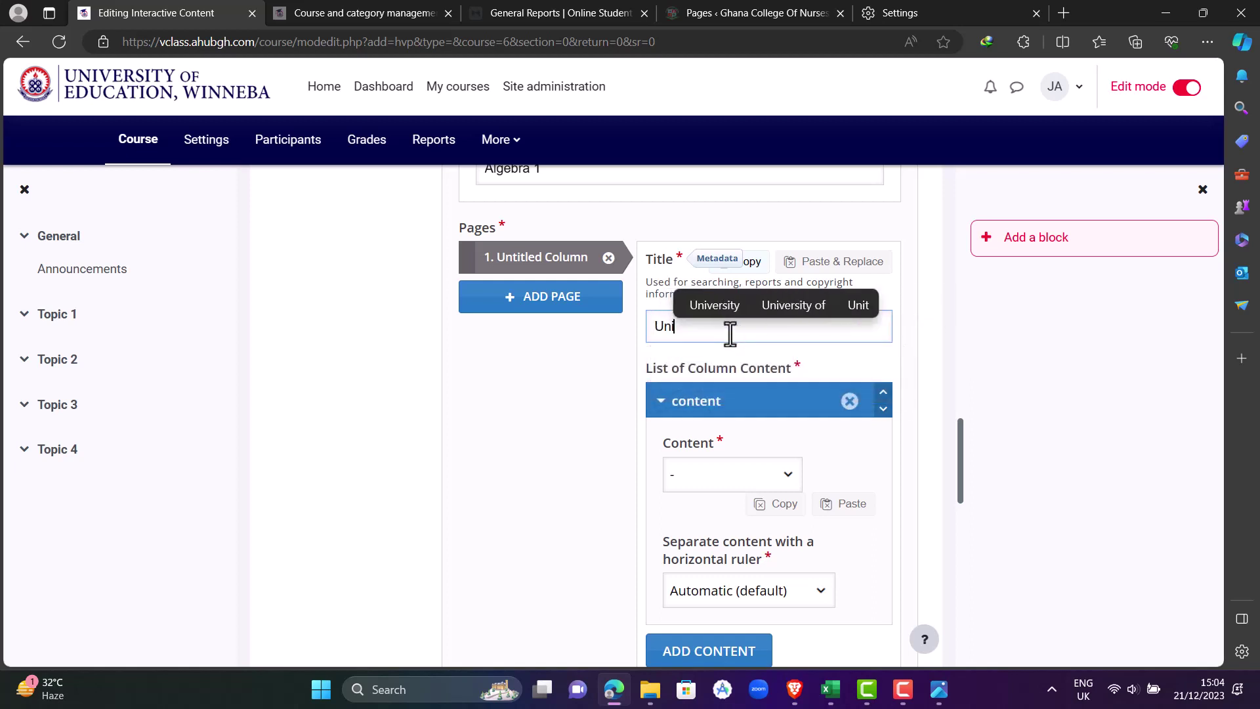
{"action": "type", "text": "t"}
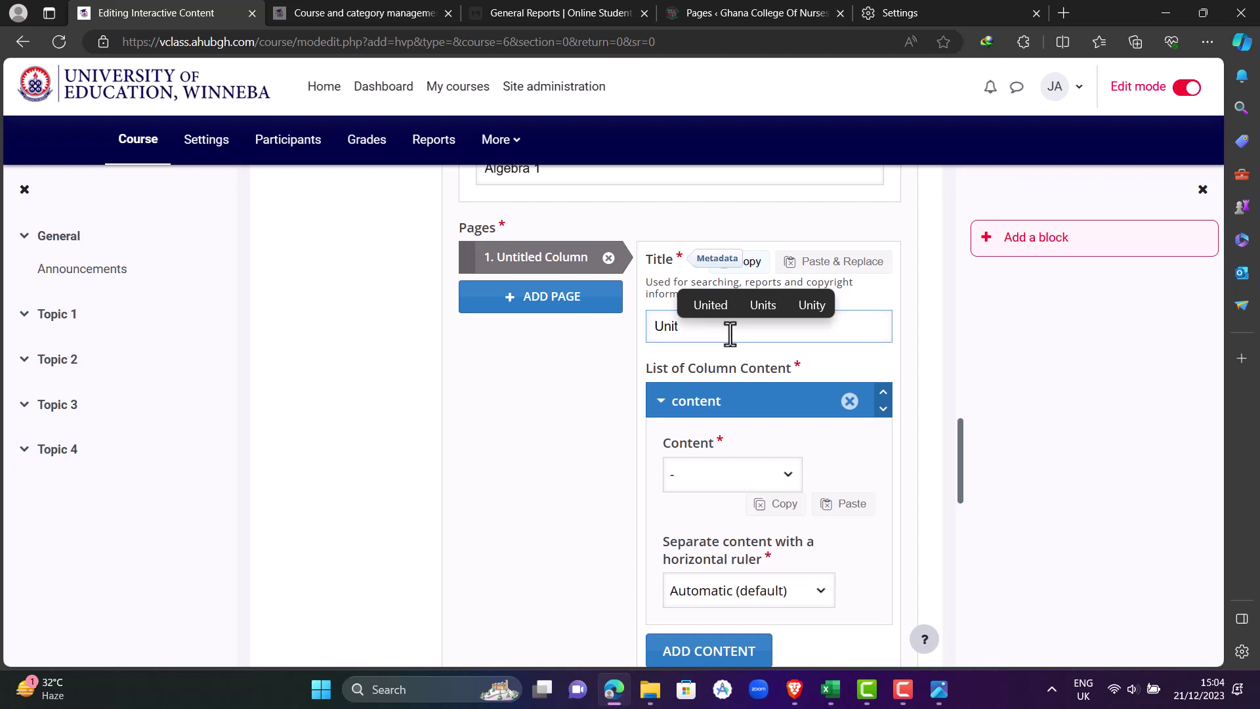
{"action": "type", "text": " 1"}
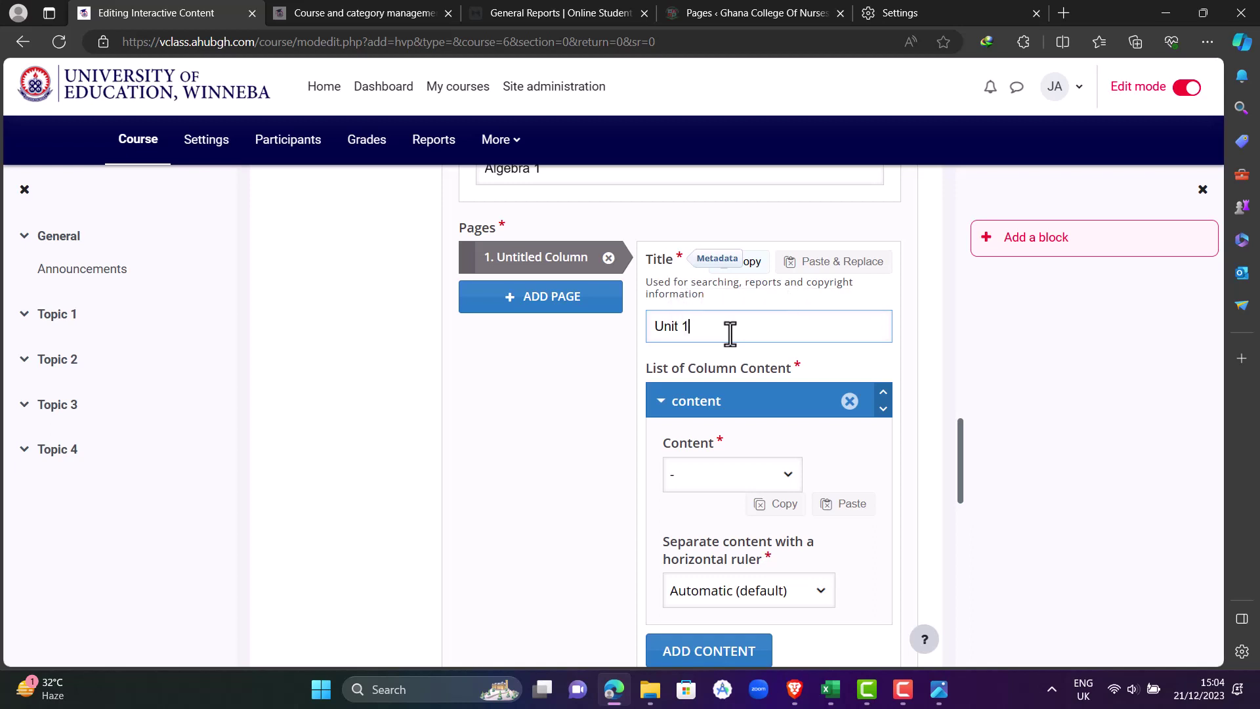
{"action": "left_click", "coordinate": [632, 352]}
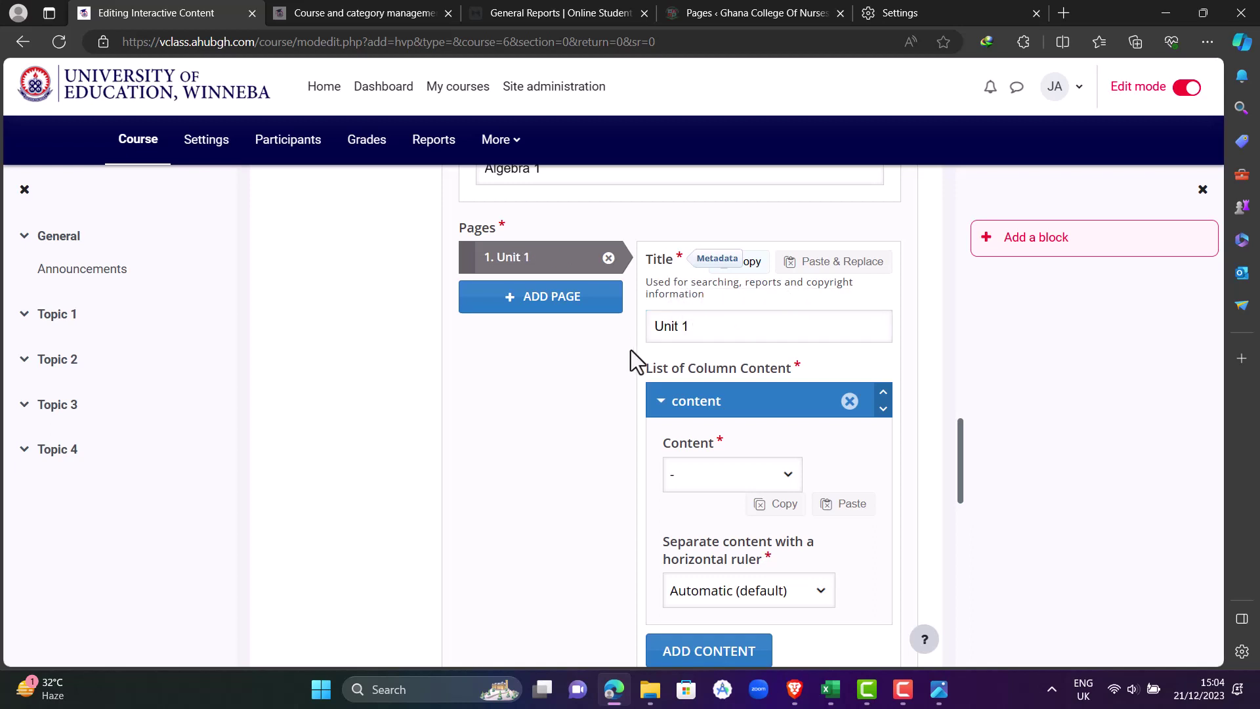
Set the content type of the first page's content block to Text
{"action": "scroll", "coordinate": [735, 368], "scroll_direction": "down", "scroll_amount": 2}
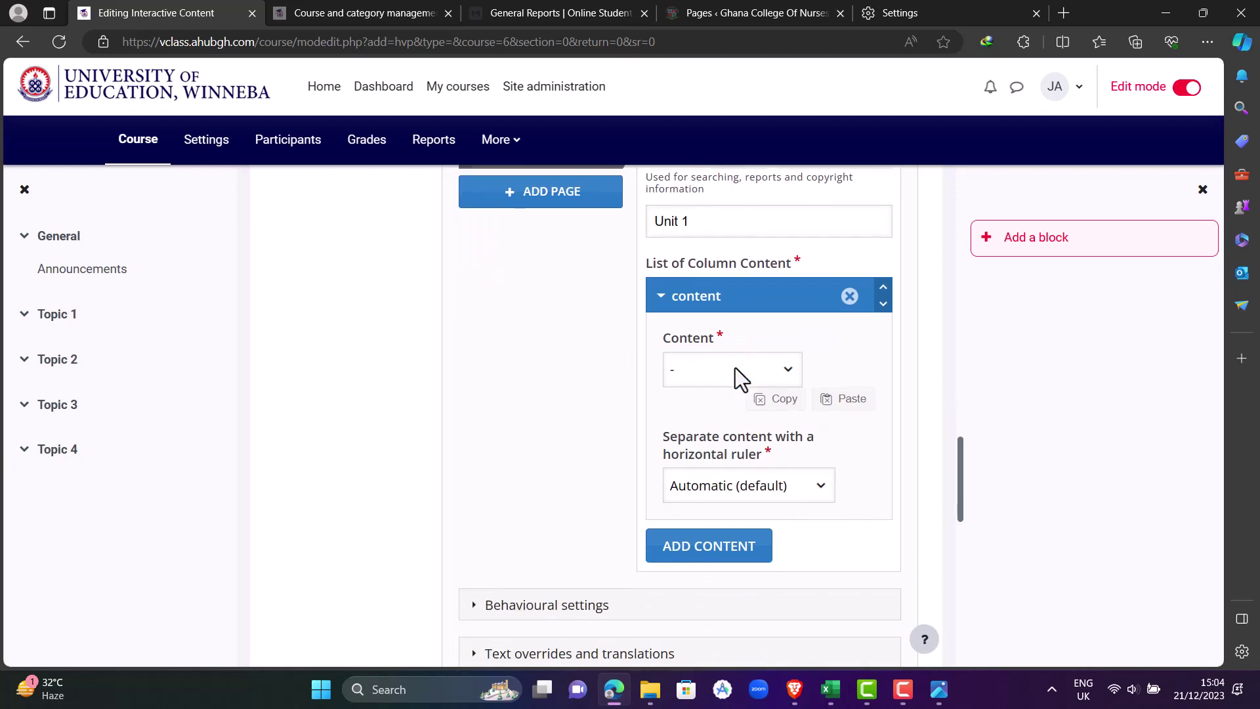
{"action": "left_click", "coordinate": [787, 372]}
{"action": "left_click", "coordinate": [710, 494]}
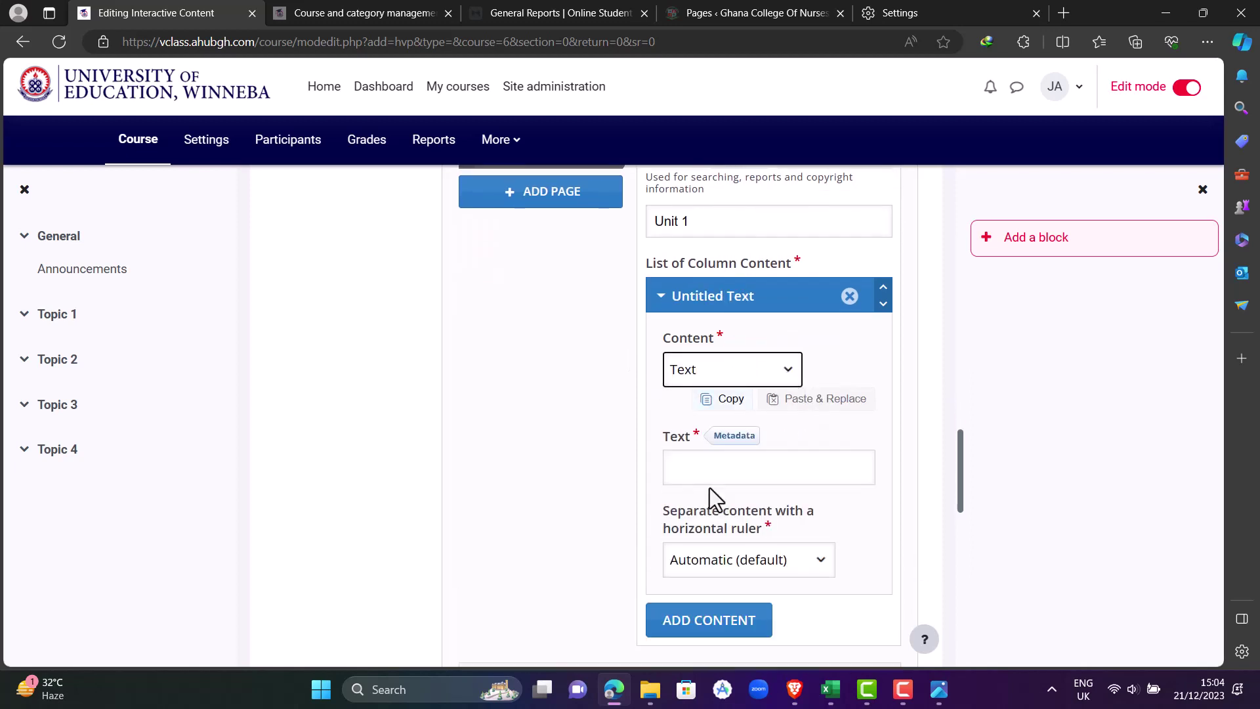
{"action": "left_click", "coordinate": [852, 420]}
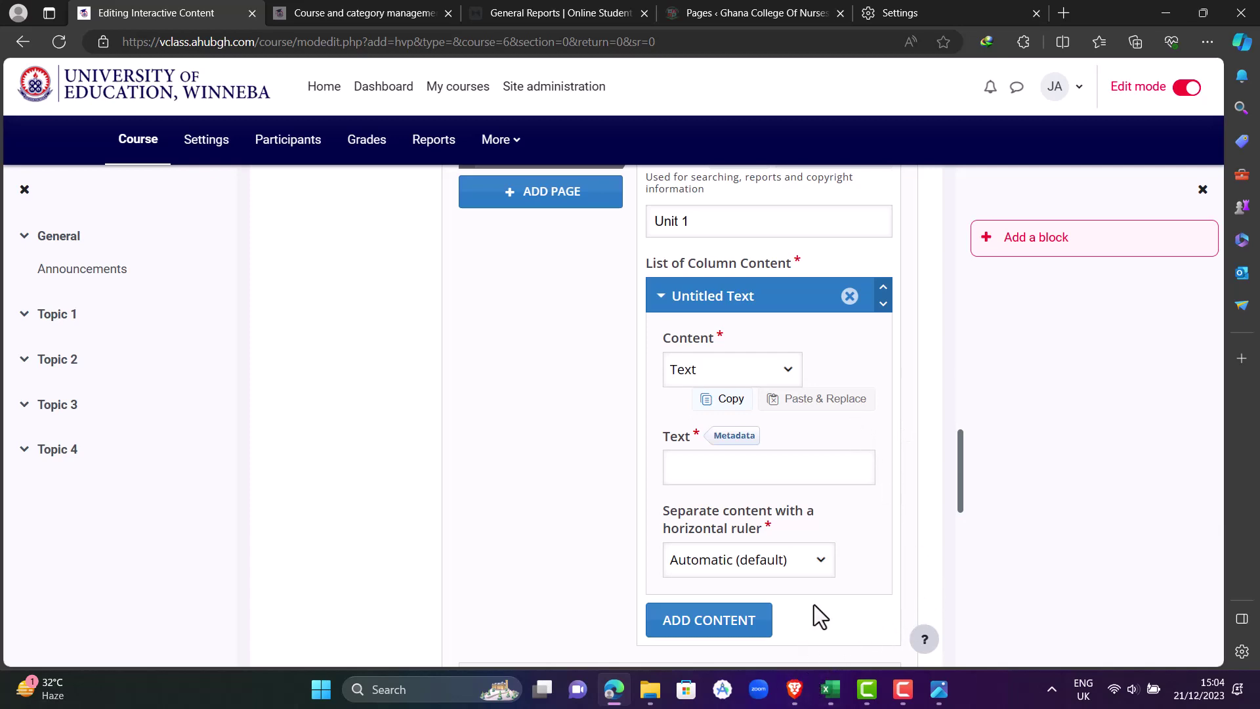
Look through the Word files in the Unit 1 folder in File Explorer, including unit 1 introduction.docx, and return to the Moodle editing page
{"action": "mouse_move", "coordinate": [665, 687]}
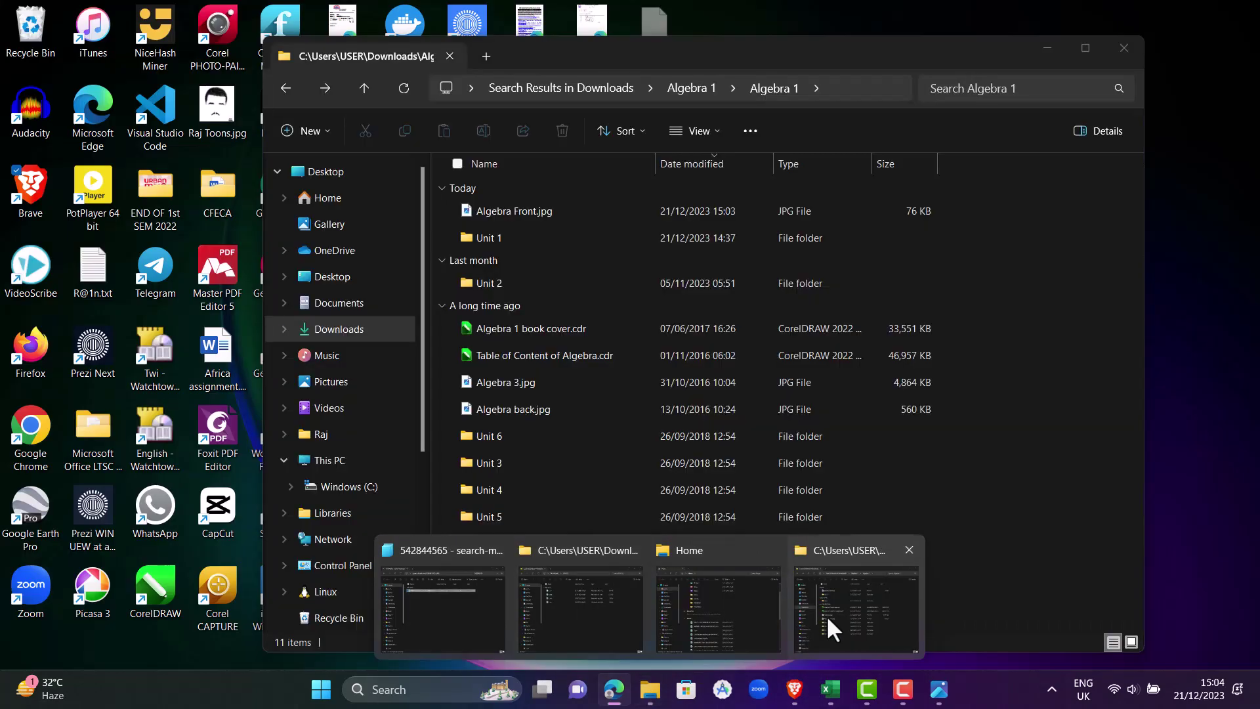
{"action": "left_click", "coordinate": [826, 616]}
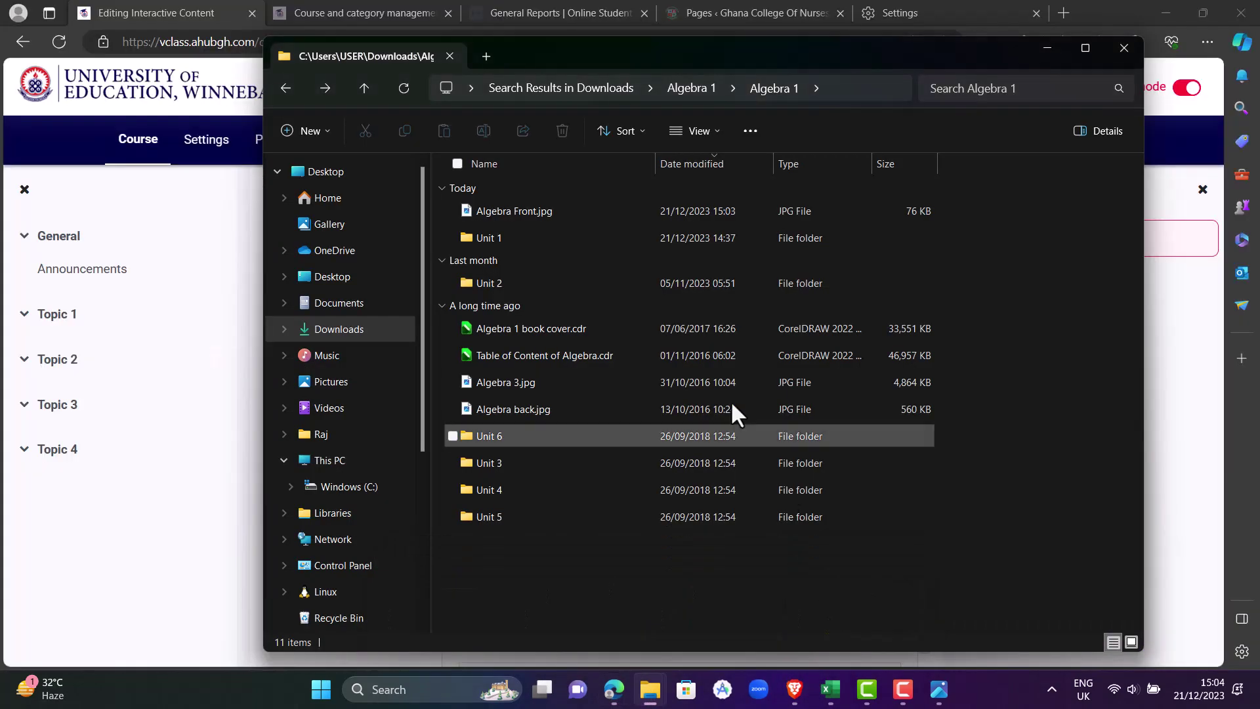
{"action": "double_click", "coordinate": [488, 238]}
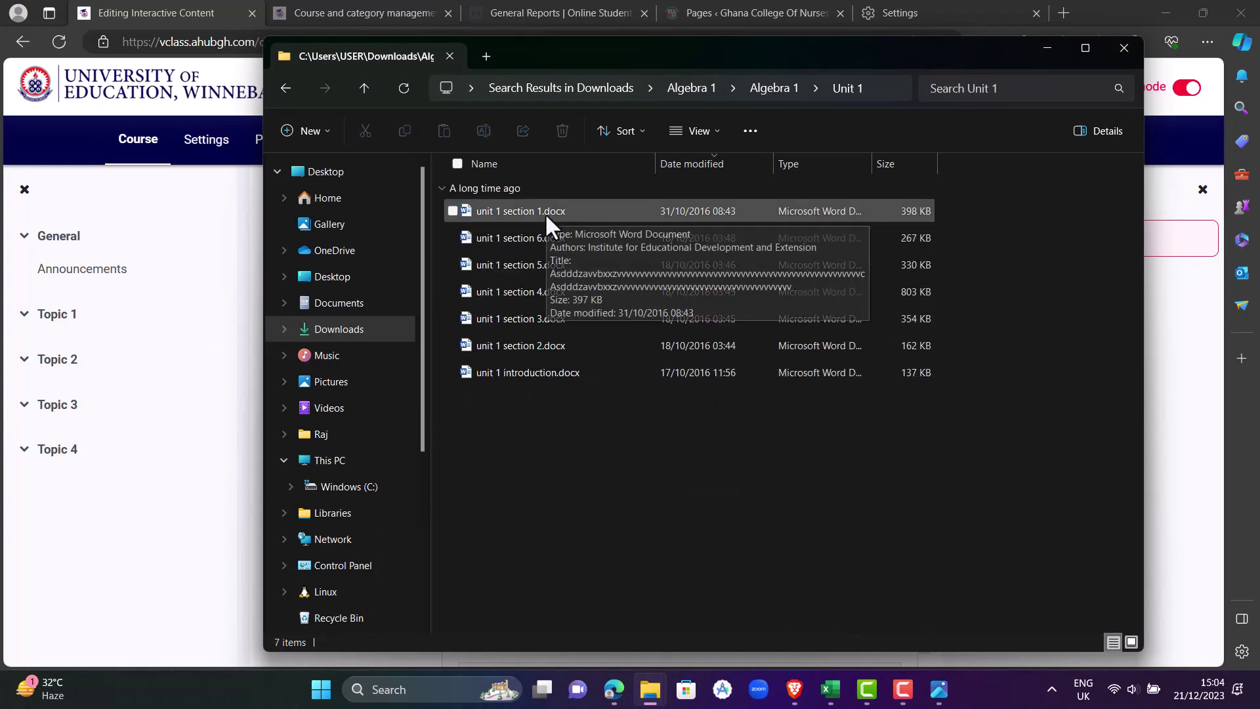
{"action": "left_click", "coordinate": [522, 210]}
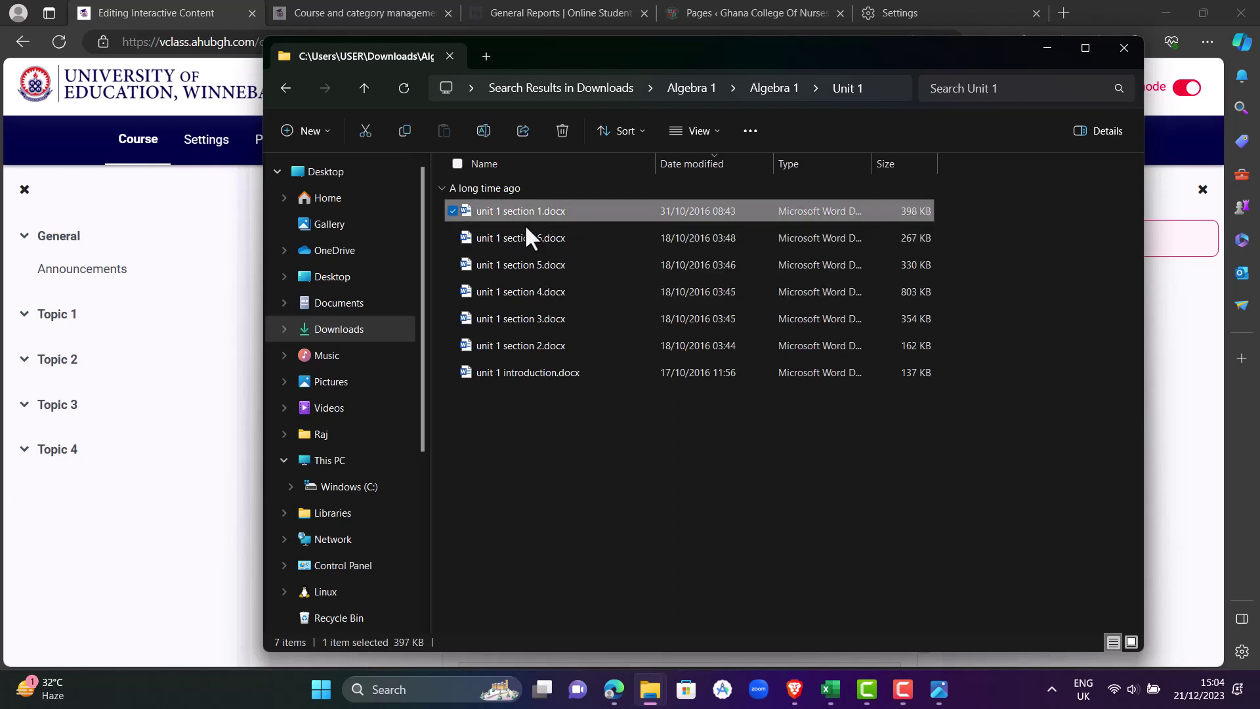
{"action": "left_click", "coordinate": [522, 369]}
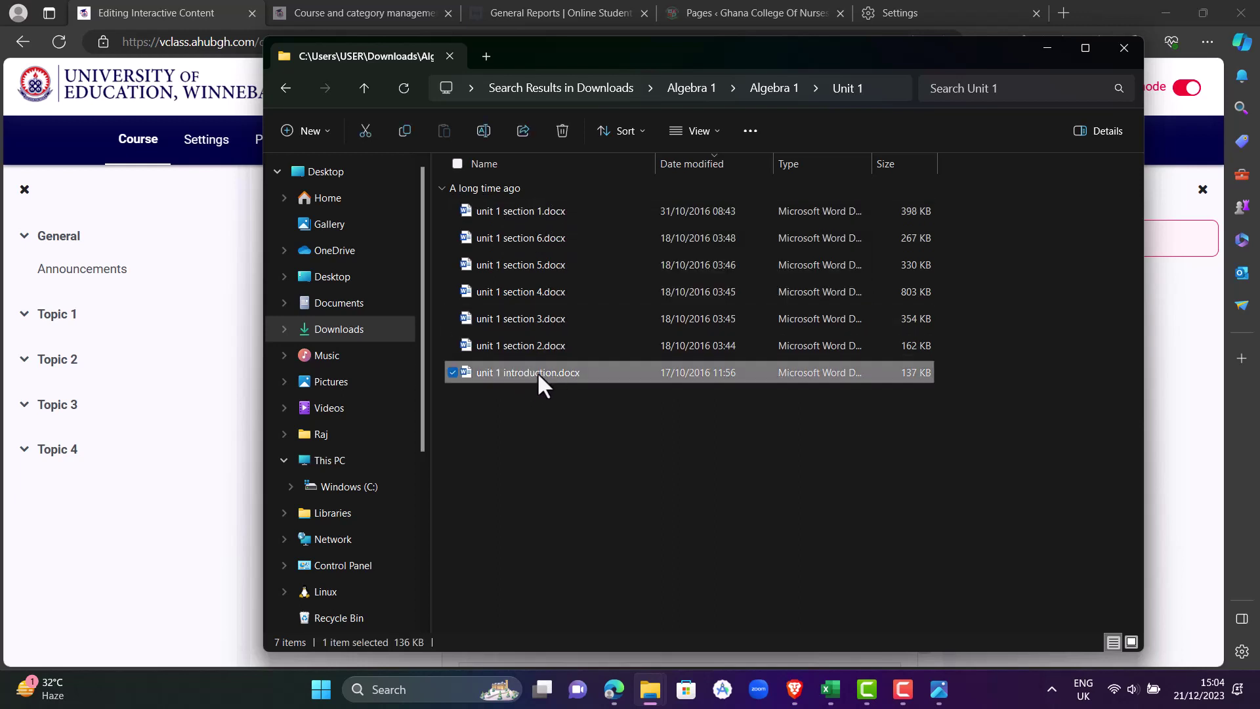
{"action": "left_click", "coordinate": [215, 545]}
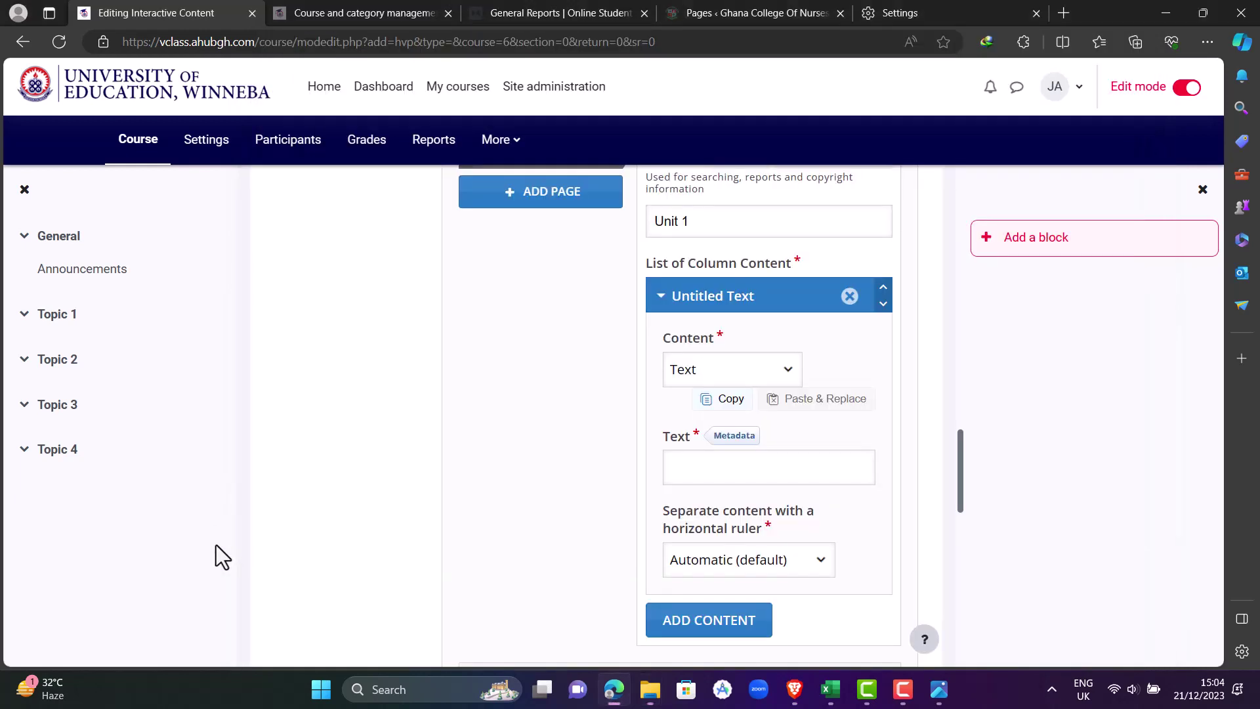
Change the first page's title to INTRODUCTION
{"action": "left_click_drag", "start_coordinate": [702, 220], "coordinate": [601, 222]}
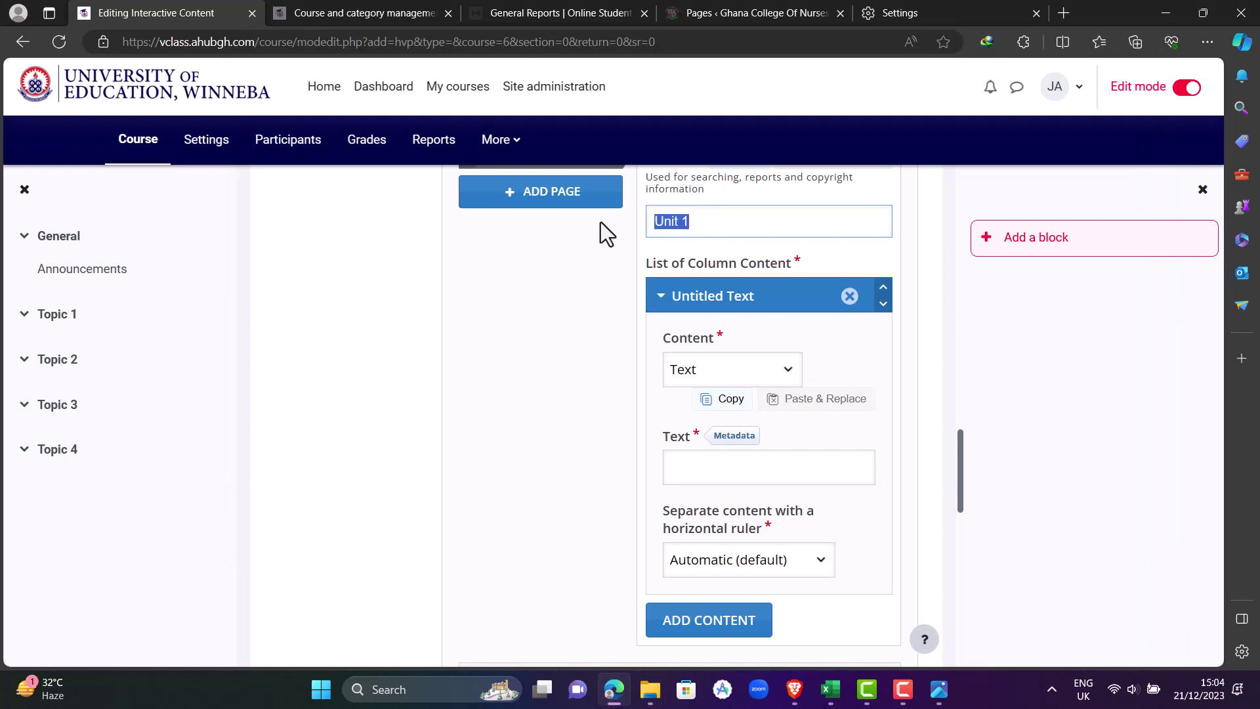
{"action": "type", "text": "INTR"}
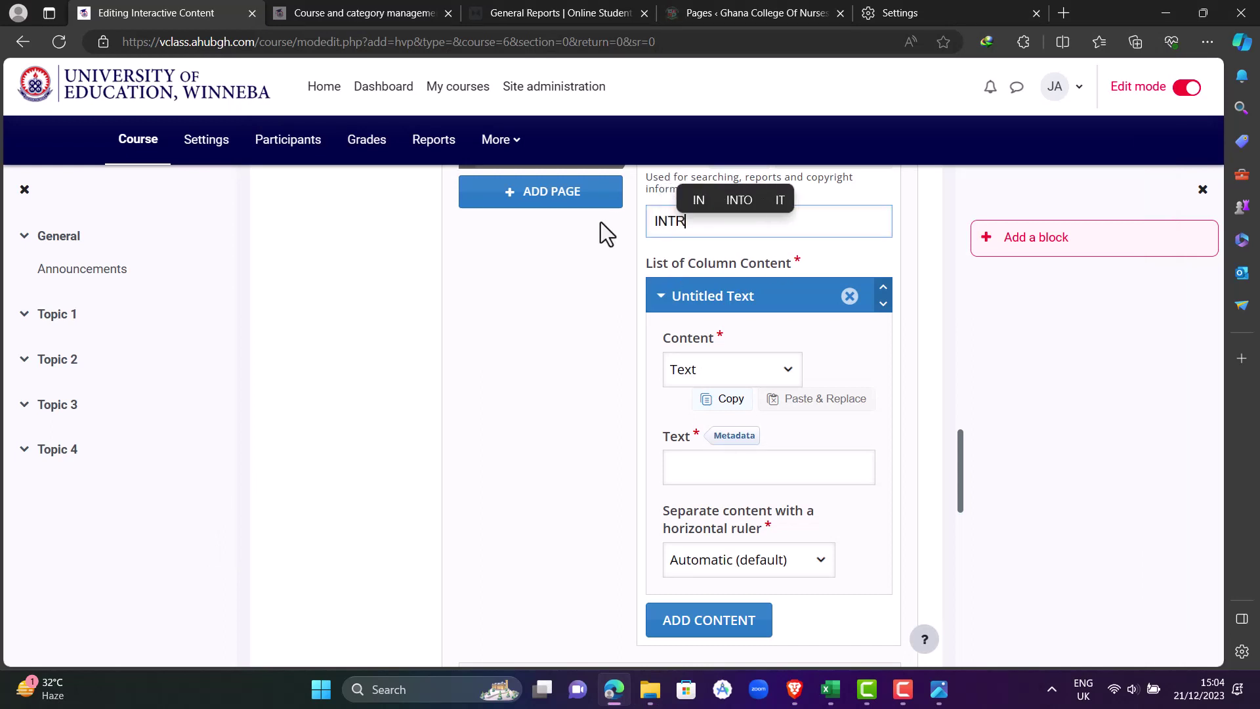
{"action": "type", "text": "ODUCTION"}
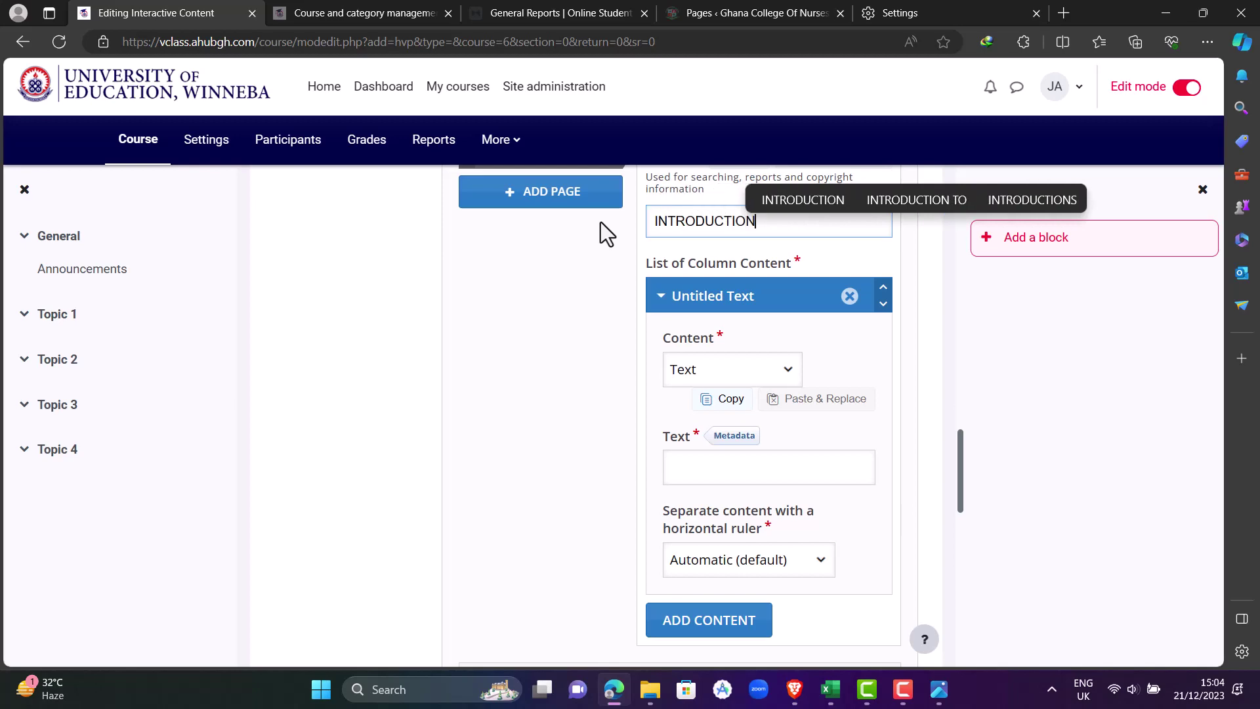
{"action": "left_click", "coordinate": [592, 292]}
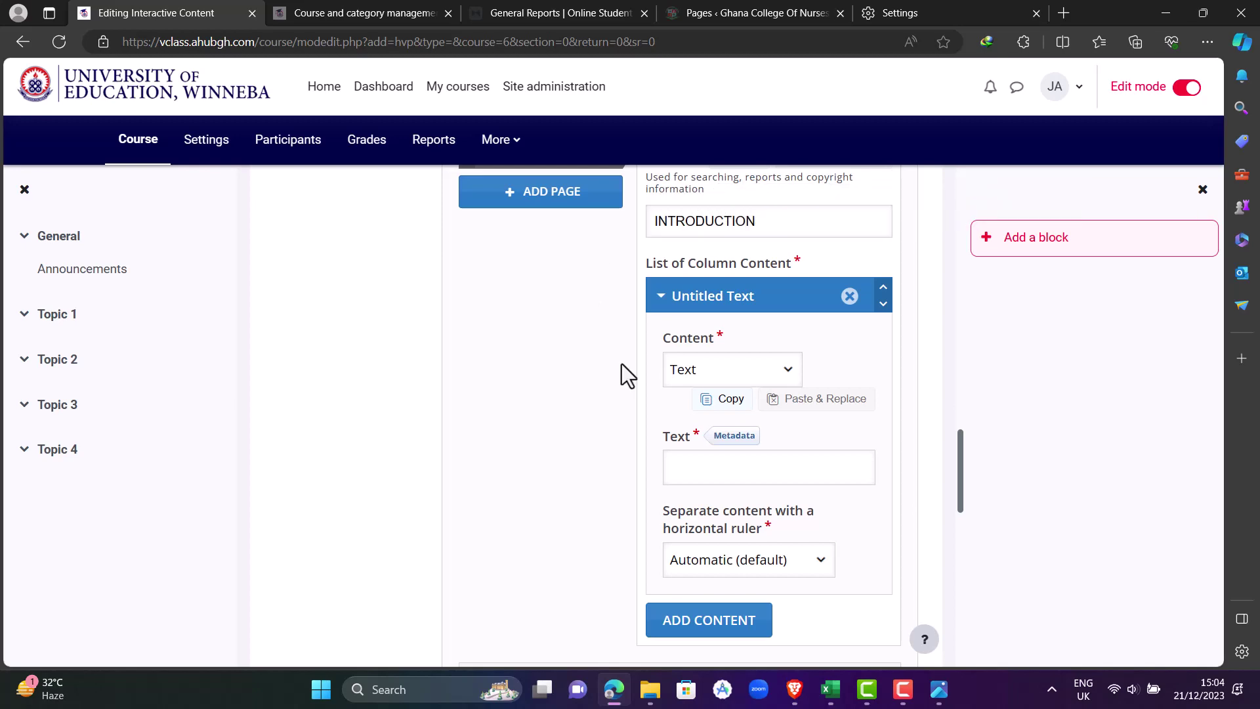
Open unit 1 introduction.docx from the Unit 1 folder in Word and go to the unit heading on page 2
{"action": "mouse_move", "coordinate": [650, 689]}
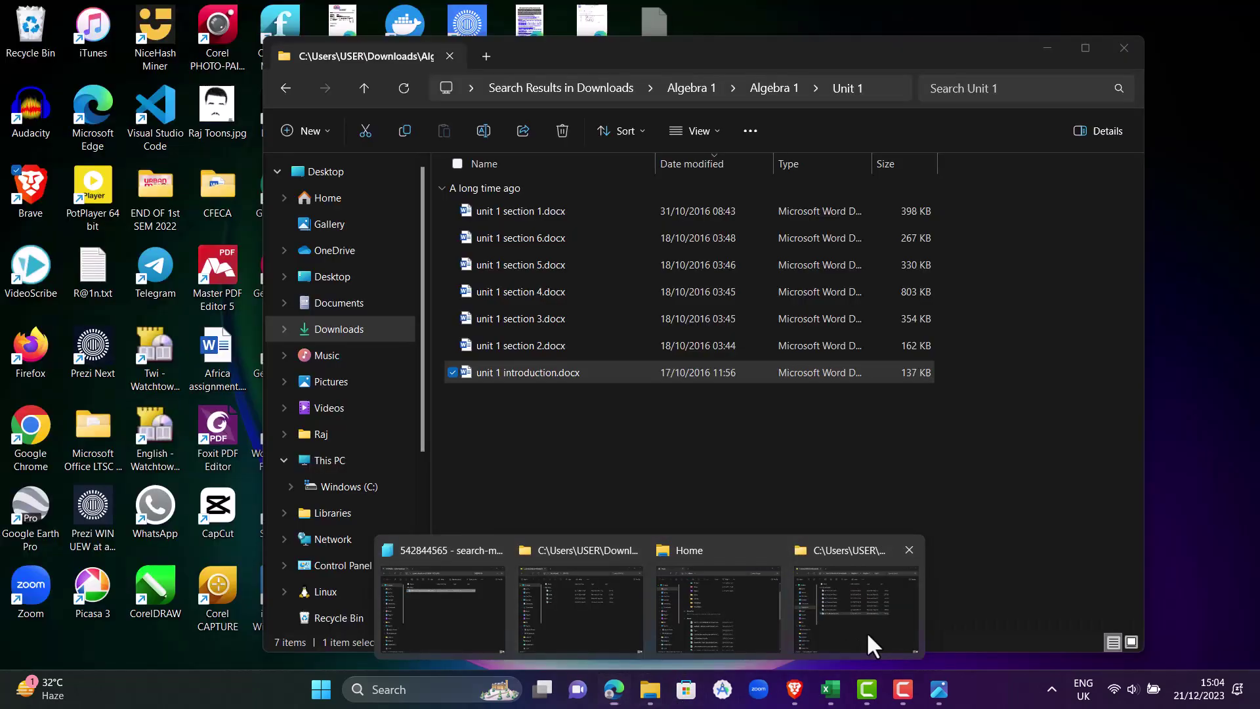
{"action": "left_click", "coordinate": [867, 631]}
{"action": "double_click", "coordinate": [525, 373]}
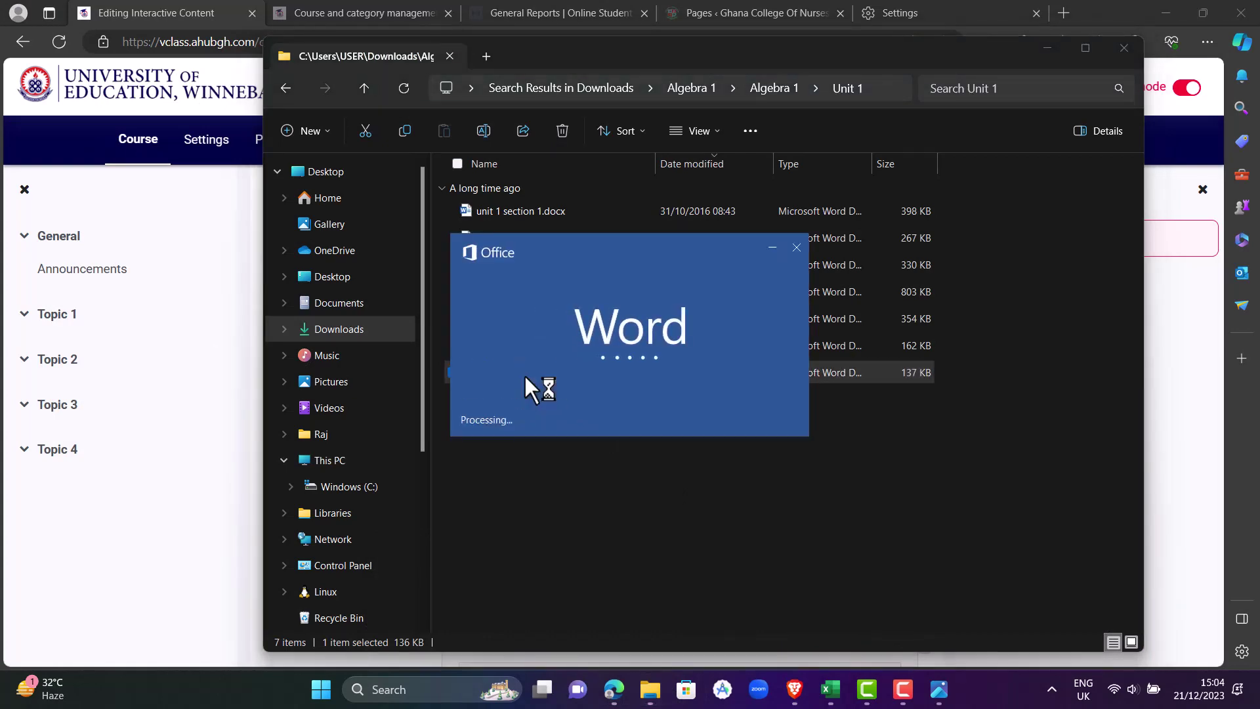
{"action": "scroll", "coordinate": [525, 376], "scroll_direction": "down", "scroll_amount": 20}
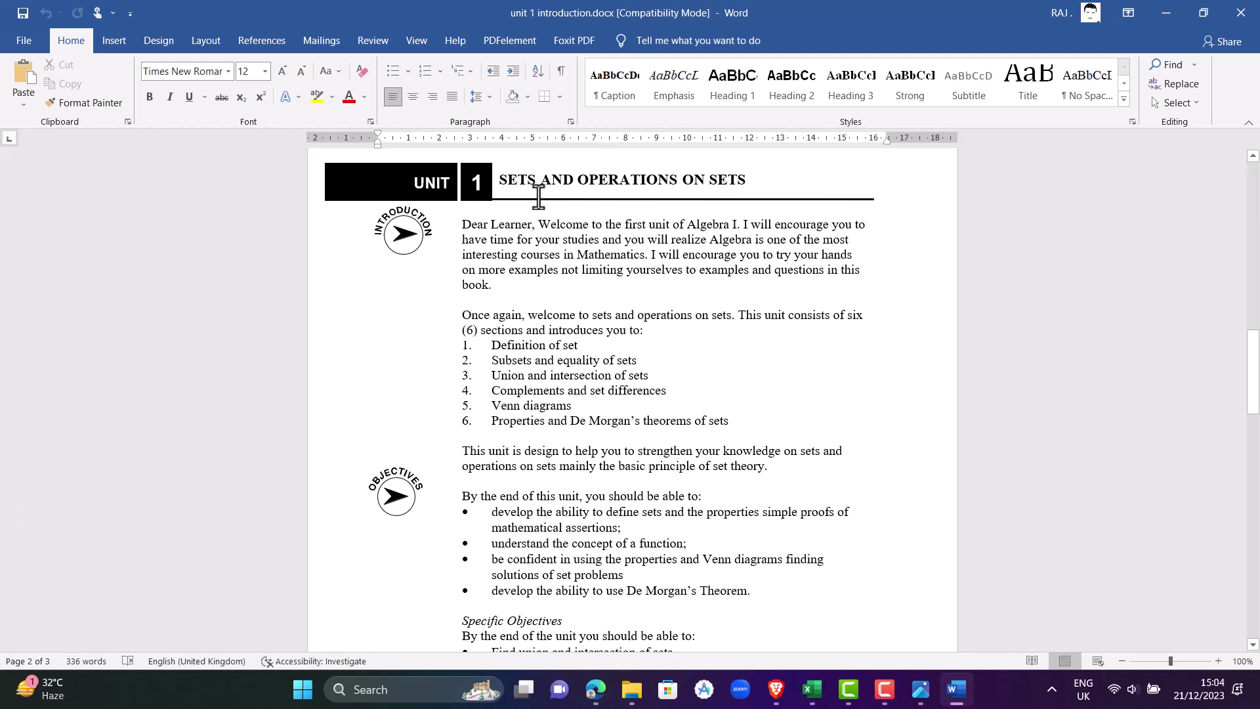
Copy the heading SETS AND OPERATIONS ON SETS from Word into the INTRODUCTION page's text content in the browser, followed by a new line
{"action": "left_click_drag", "start_coordinate": [497, 179], "coordinate": [724, 172]}
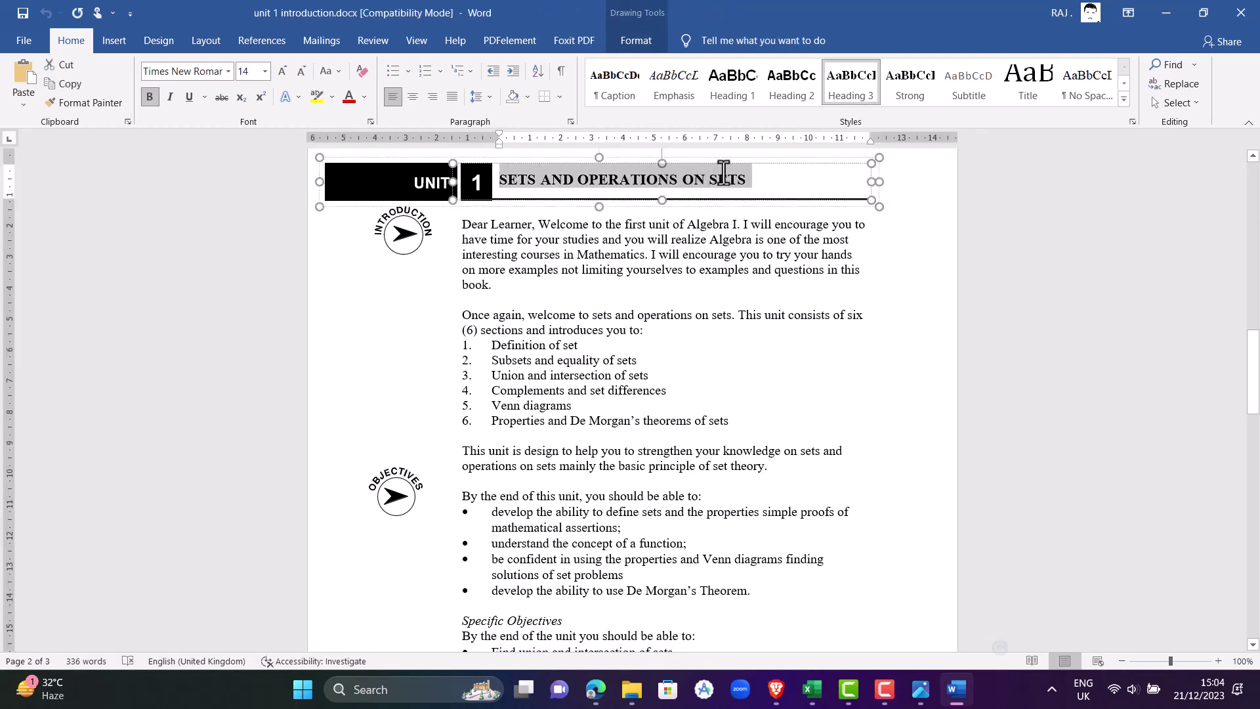
{"action": "right_click", "coordinate": [694, 182]}
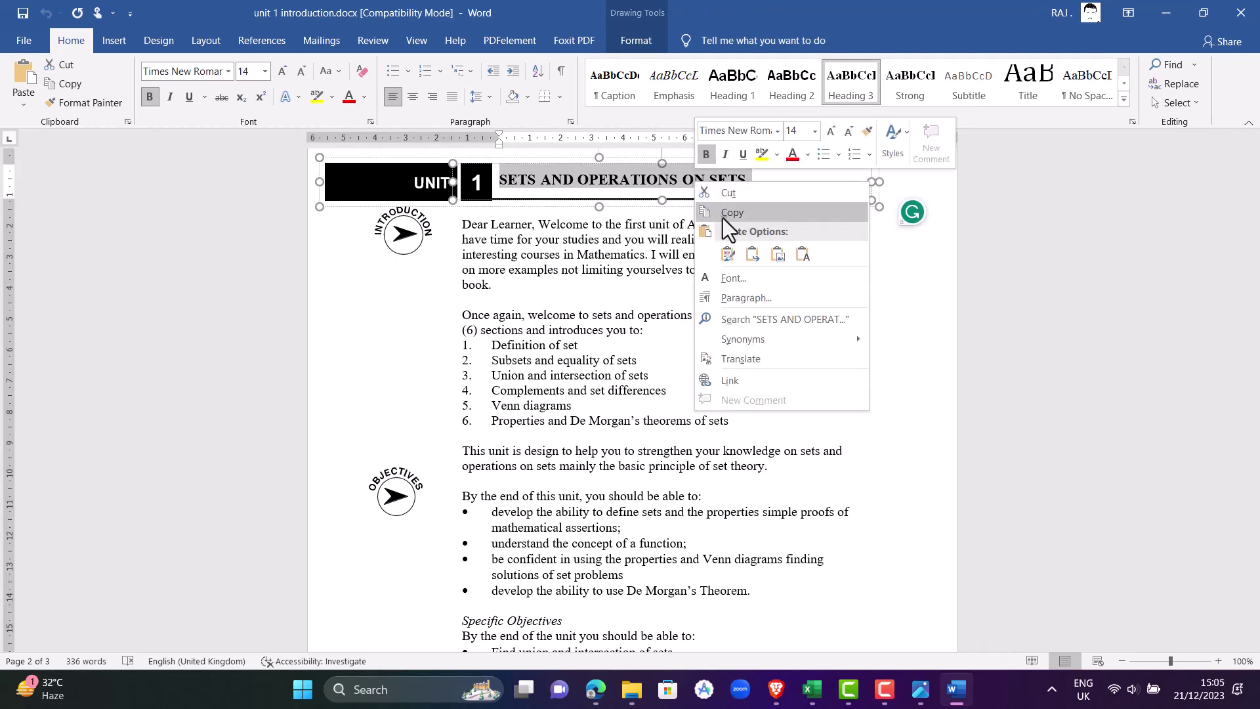
{"action": "left_click", "coordinate": [722, 216]}
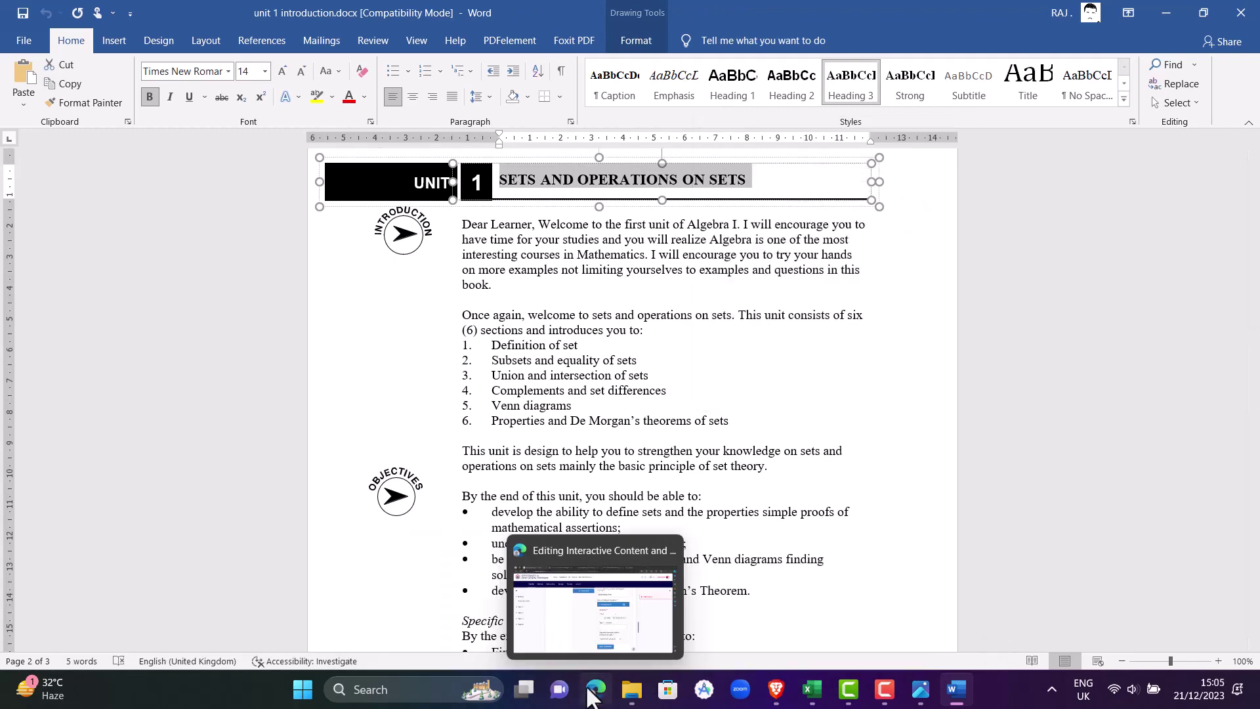
{"action": "left_click", "coordinate": [595, 691]}
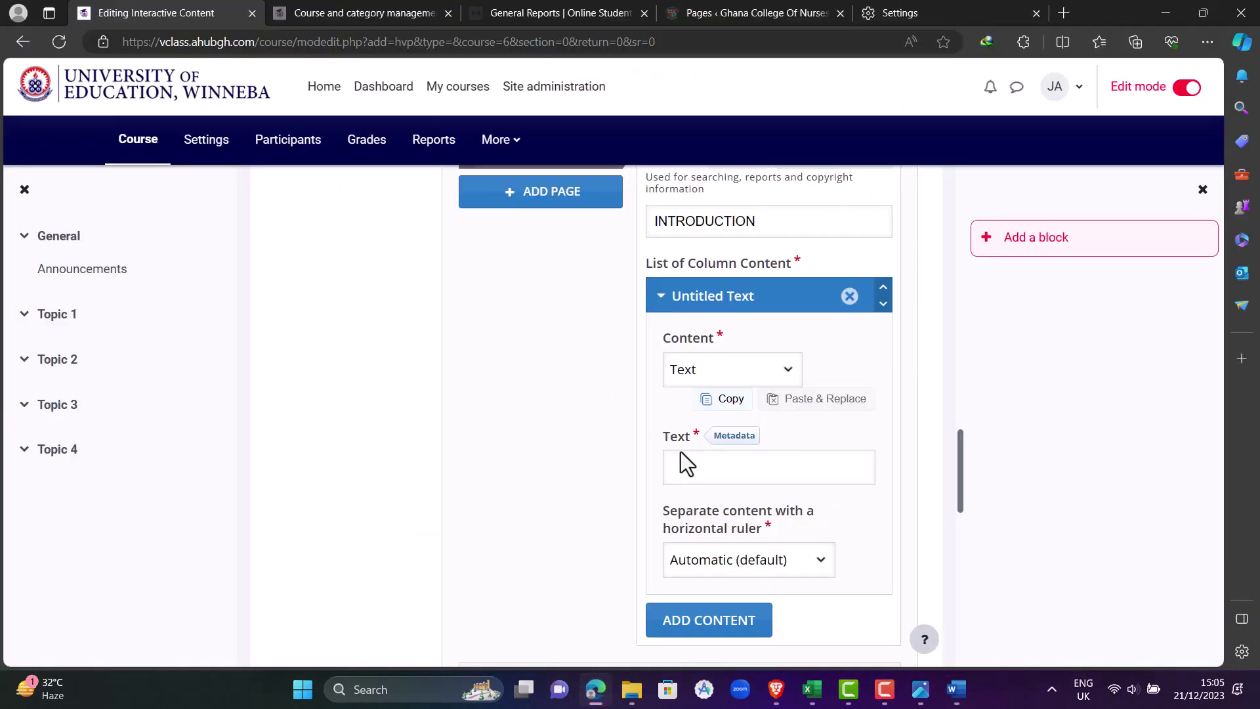
{"action": "left_click", "coordinate": [703, 463]}
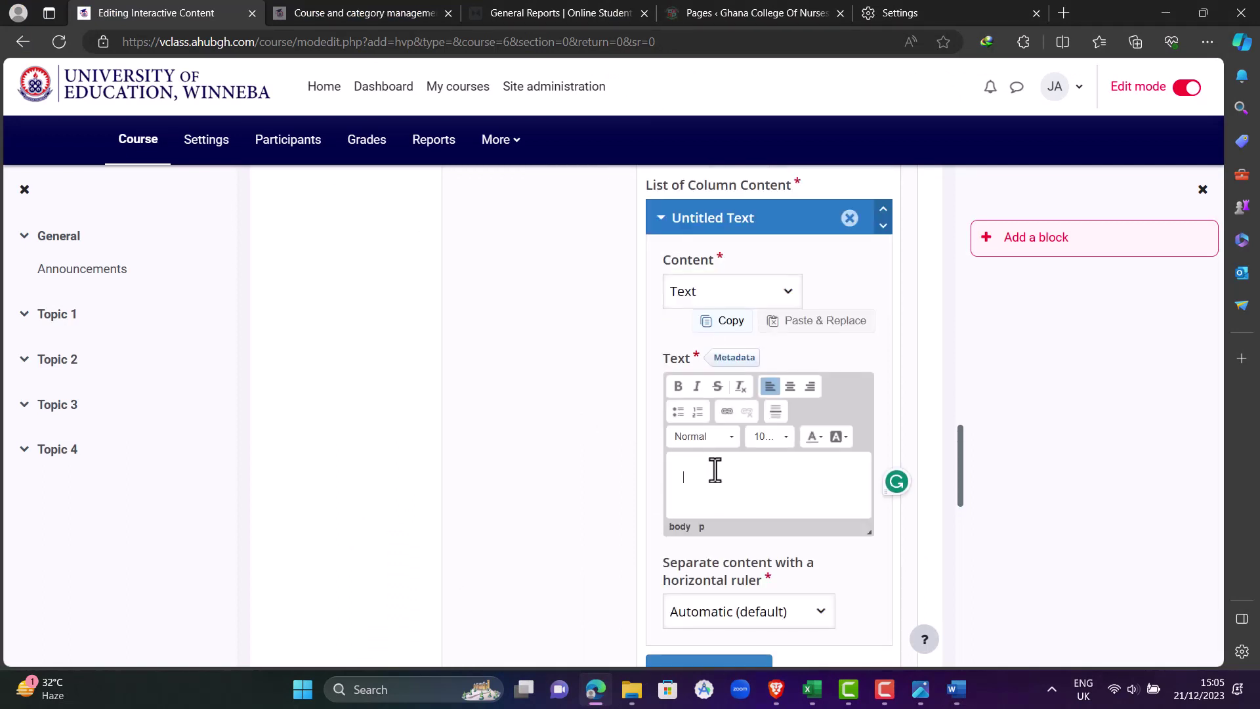
{"action": "key", "text": "ctrl+v"}
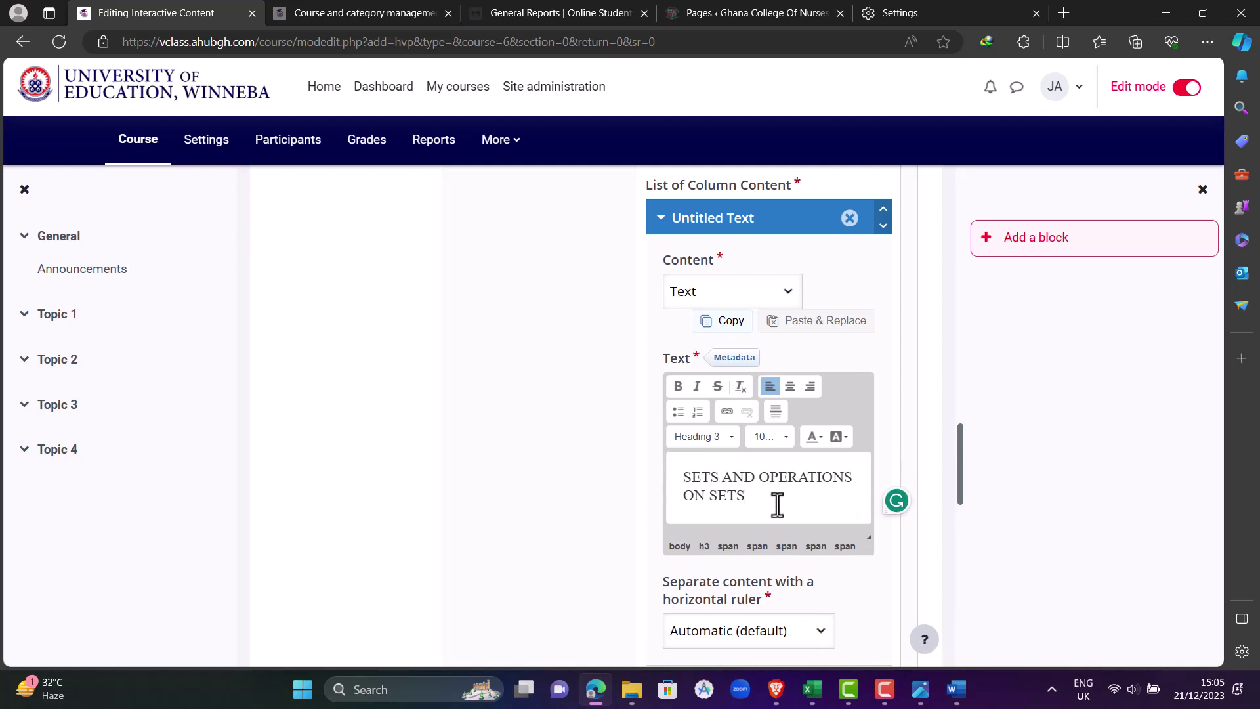
{"action": "key", "text": "Return"}
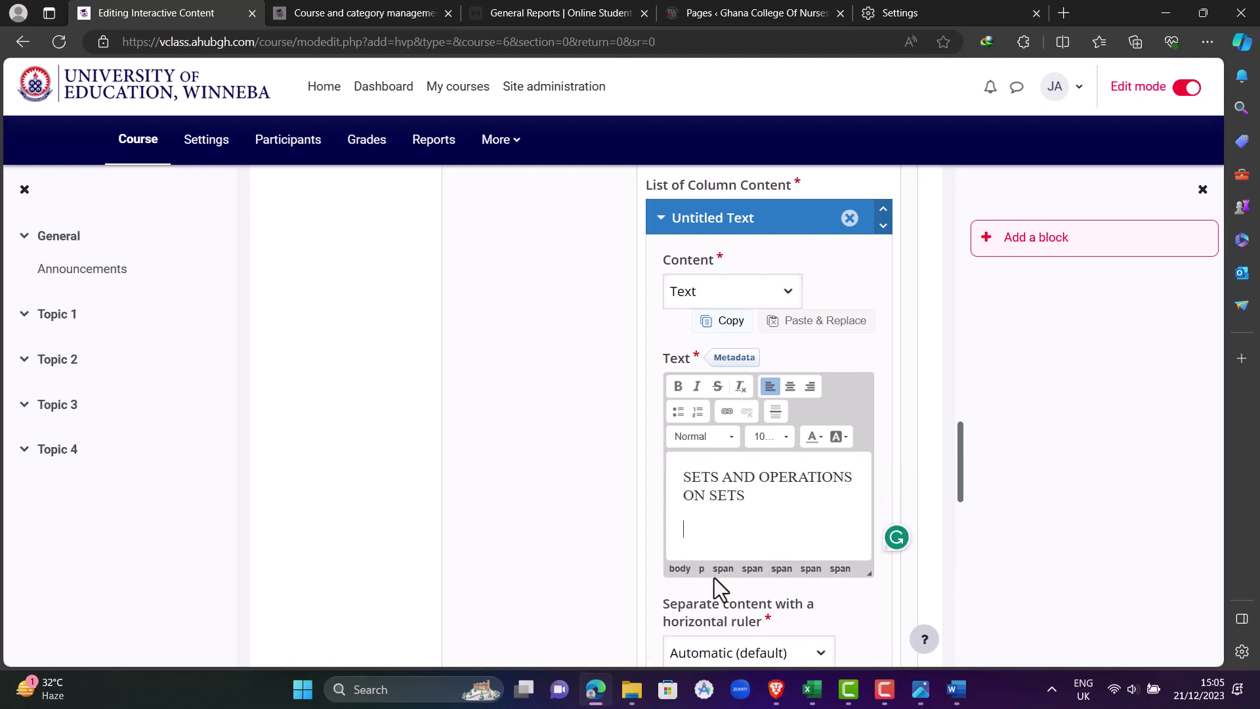
Copy the introduction from "Dear Learner" through the six listed section topics in Word and paste it below the heading in the page's text content
{"action": "left_click", "coordinate": [956, 689]}
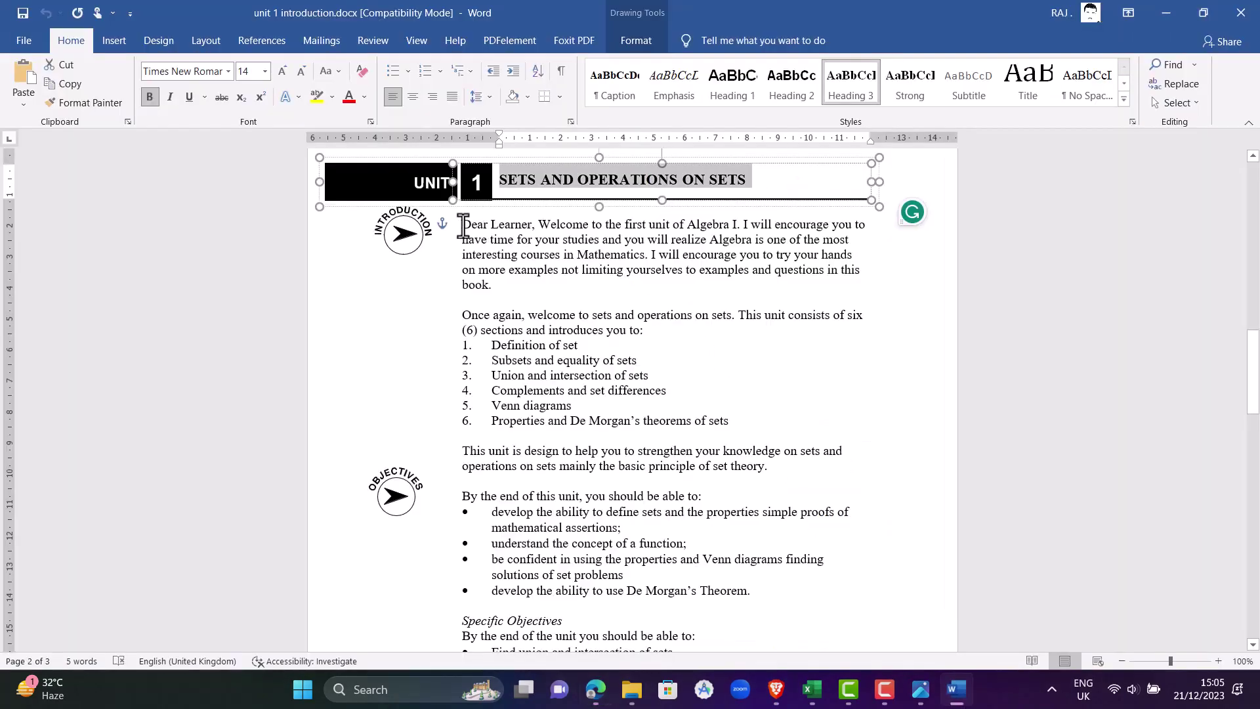
{"action": "left_click_drag", "start_coordinate": [463, 226], "coordinate": [548, 346]}
{"action": "left_click", "coordinate": [588, 413]}
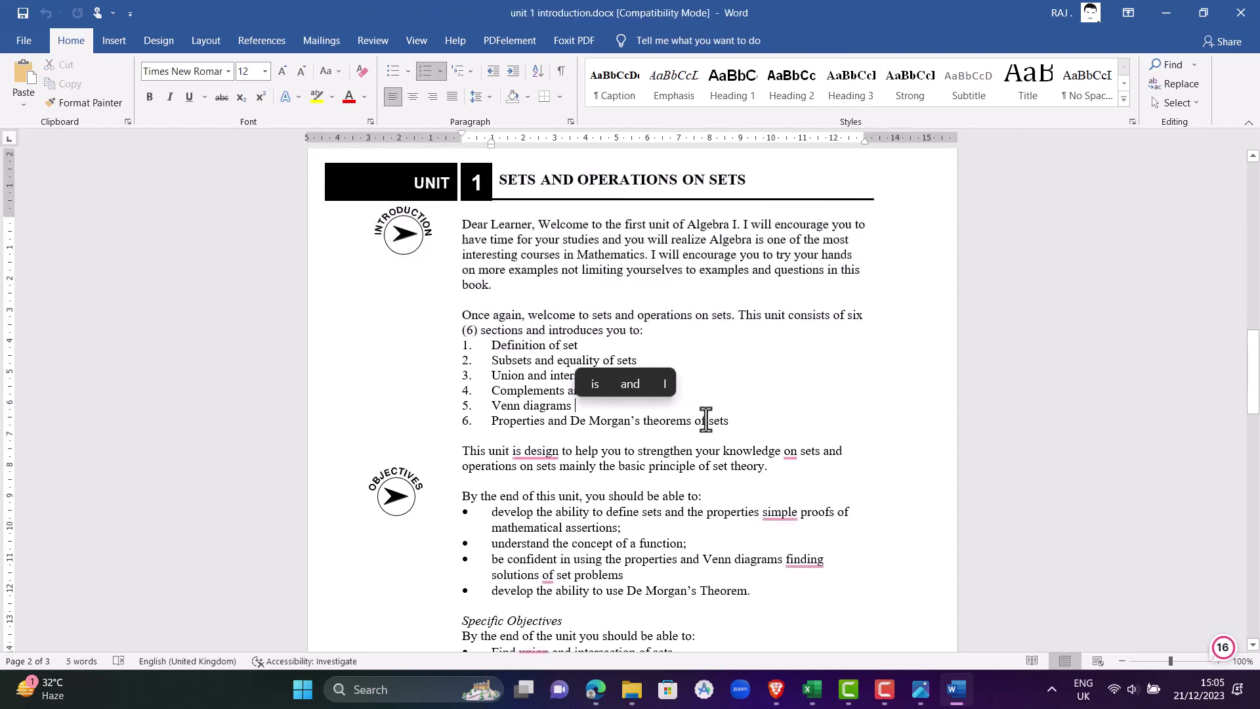
{"action": "left_click_drag", "start_coordinate": [730, 421], "coordinate": [489, 224]}
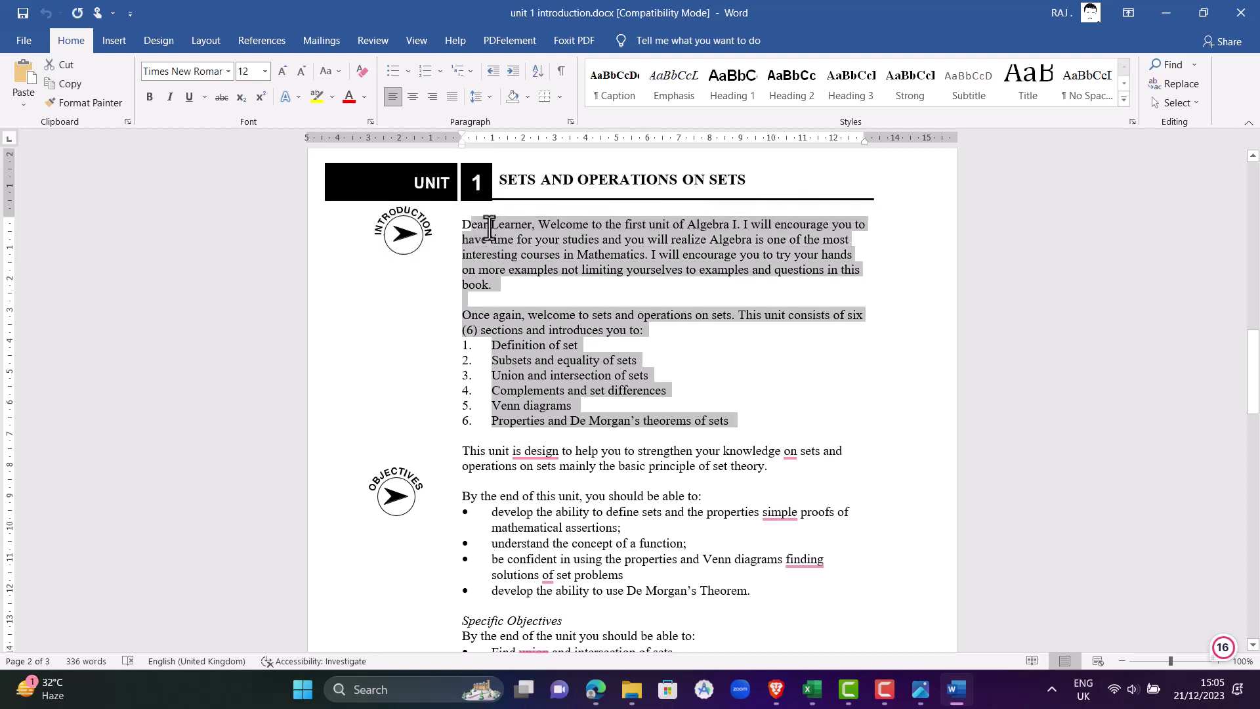
{"action": "key", "text": "shift+Up"}
{"action": "key", "text": "shift+Down"}
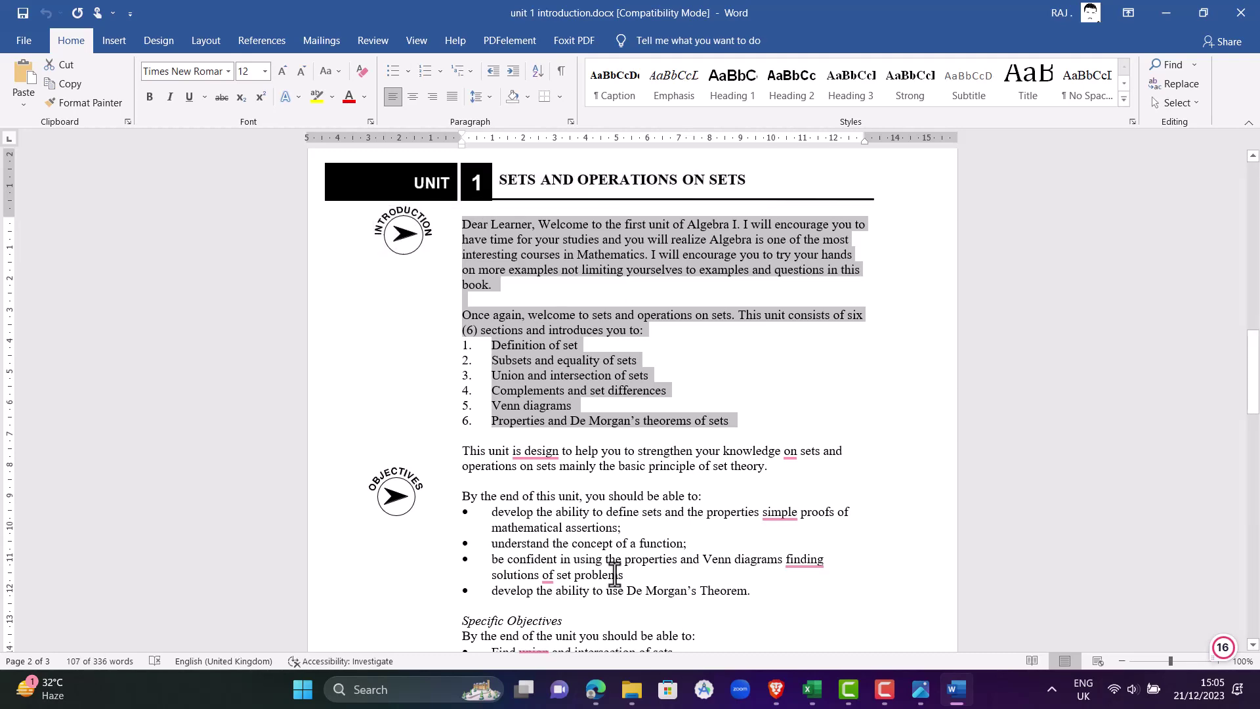
{"action": "left_click", "coordinate": [605, 690]}
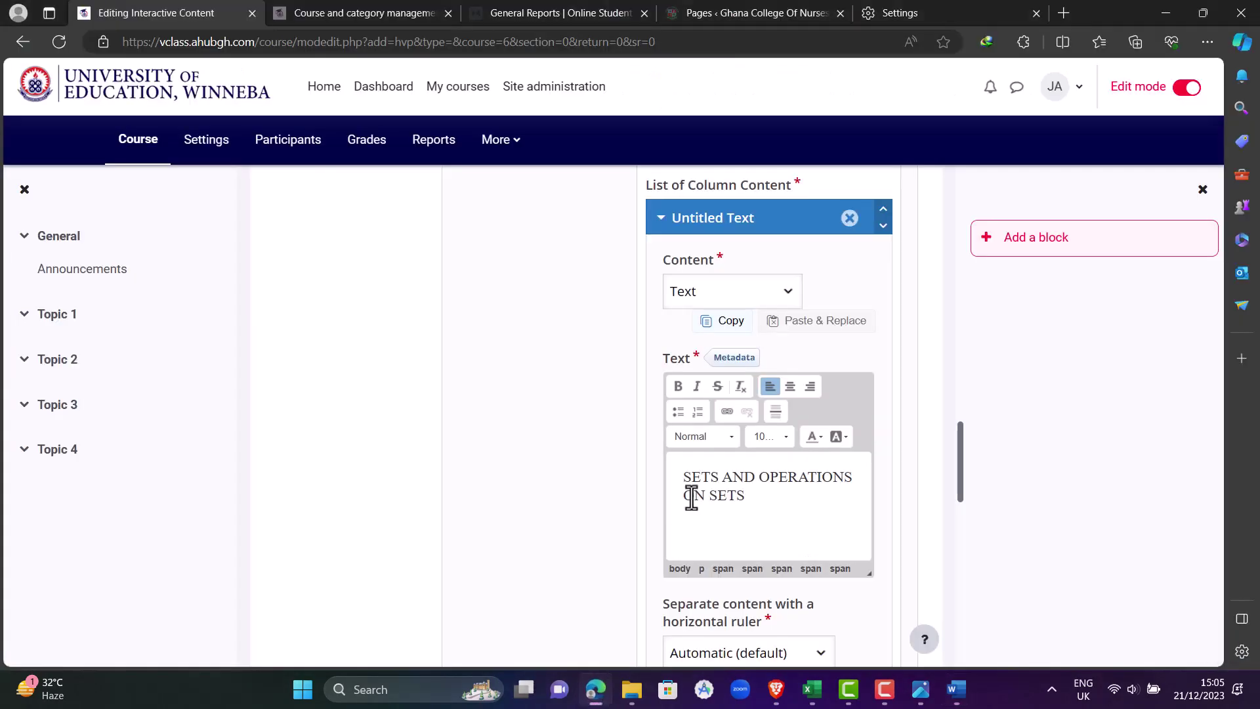
{"action": "key", "text": "ctrl+v"}
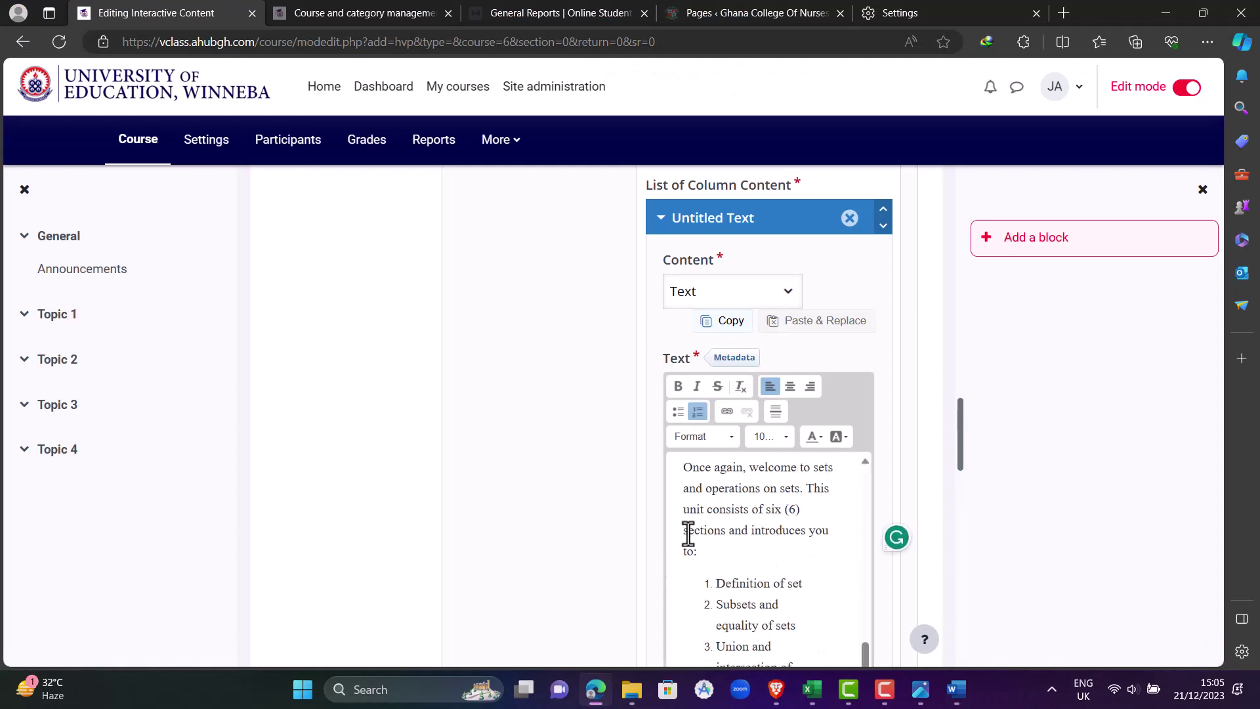
Review the pasted introduction text from its heading down to the numbered list of section topics
{"action": "scroll", "coordinate": [746, 530], "scroll_direction": "up", "scroll_amount": 3}
{"action": "scroll", "coordinate": [747, 529], "scroll_direction": "up", "scroll_amount": 5}
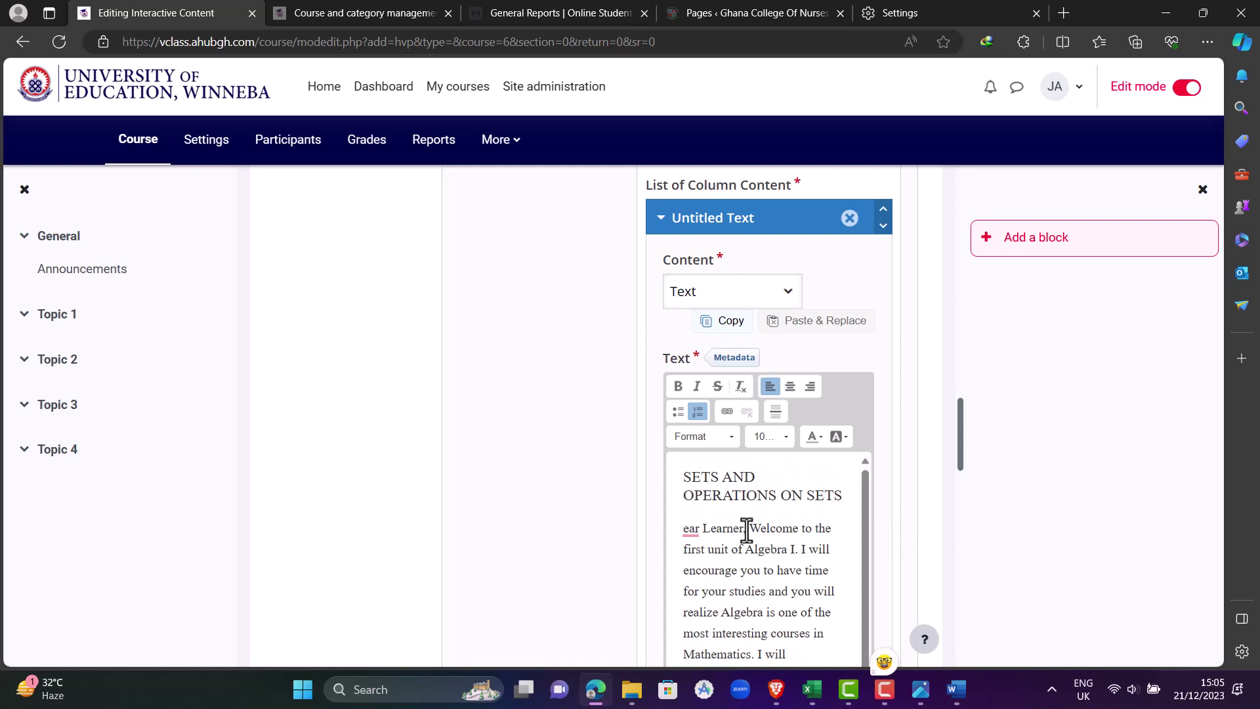
{"action": "scroll", "coordinate": [715, 518], "scroll_direction": "down", "scroll_amount": 1}
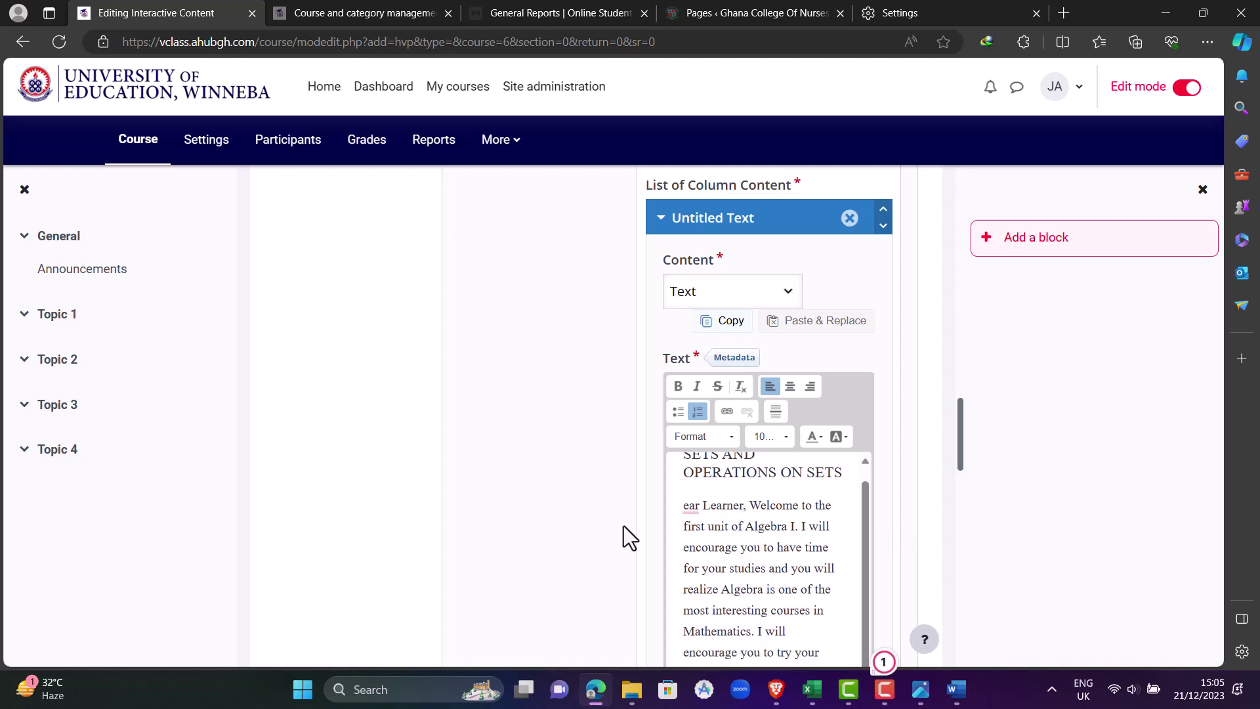
{"action": "scroll", "coordinate": [624, 526], "scroll_direction": "down", "scroll_amount": 5}
{"action": "scroll", "coordinate": [725, 423], "scroll_direction": "down", "scroll_amount": 3}
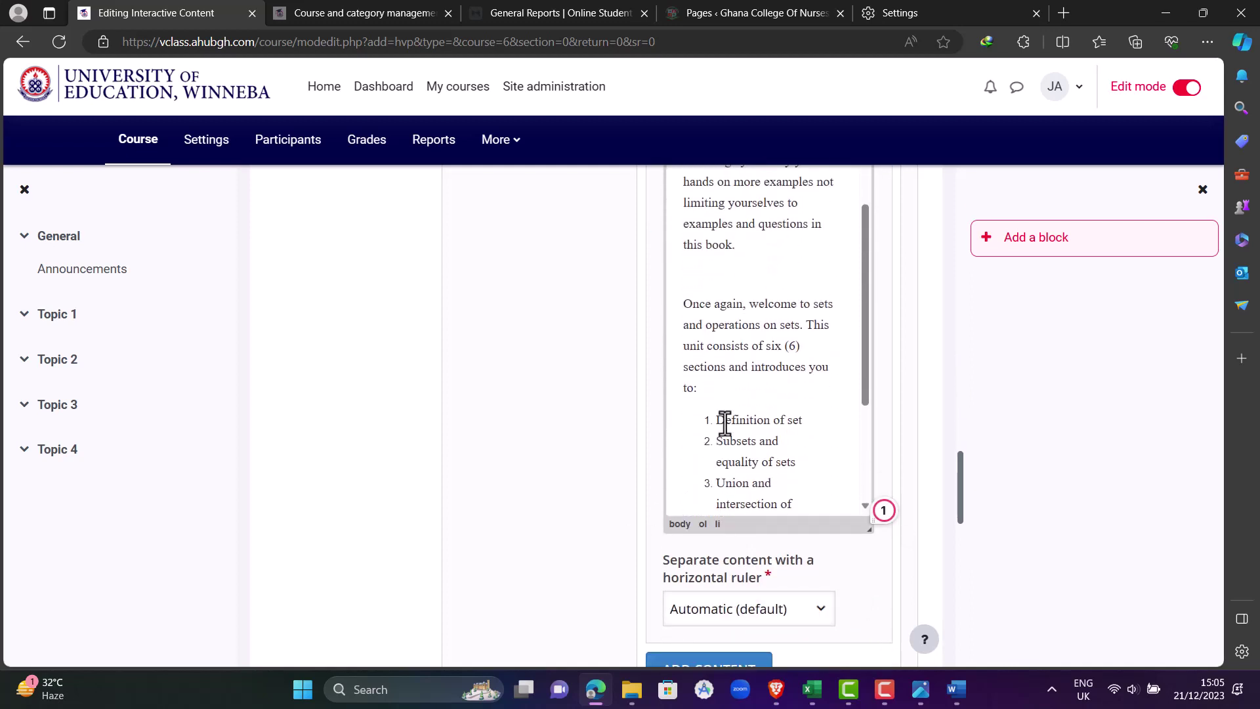
{"action": "scroll", "coordinate": [725, 424], "scroll_direction": "down", "scroll_amount": 4}
{"action": "scroll", "coordinate": [722, 328], "scroll_direction": "up", "scroll_amount": 2}
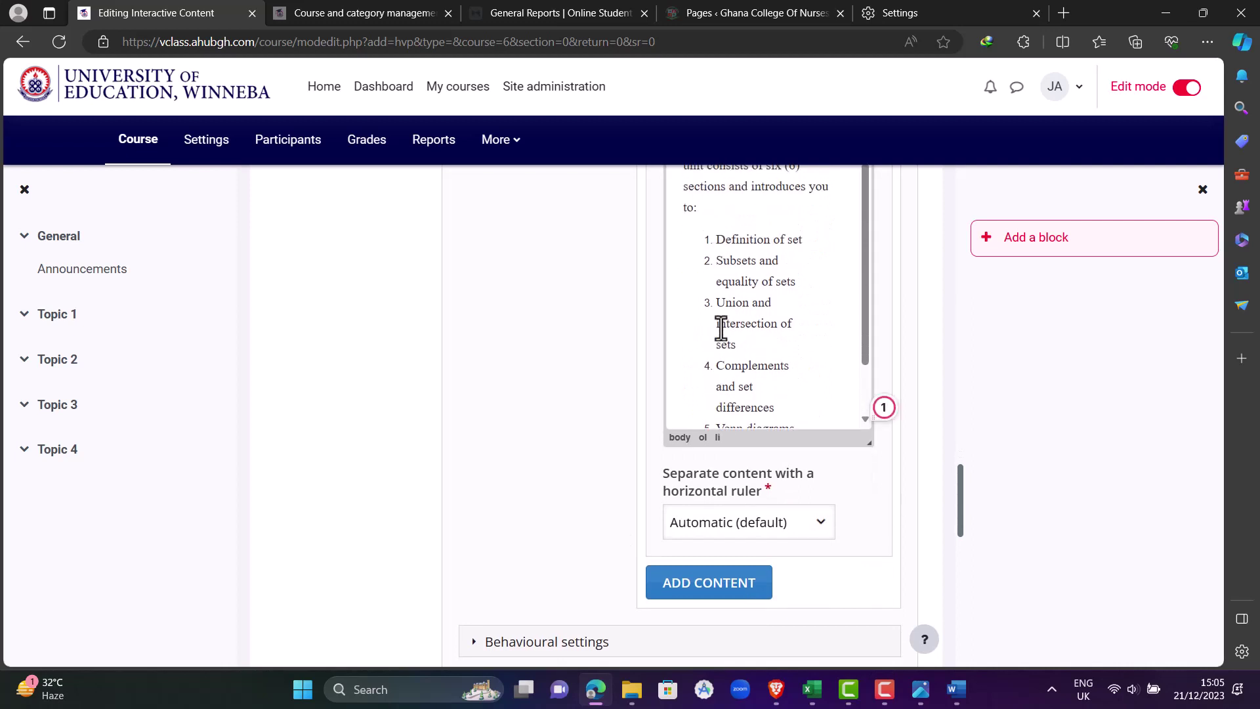
{"action": "scroll", "coordinate": [721, 329], "scroll_direction": "up", "scroll_amount": 7}
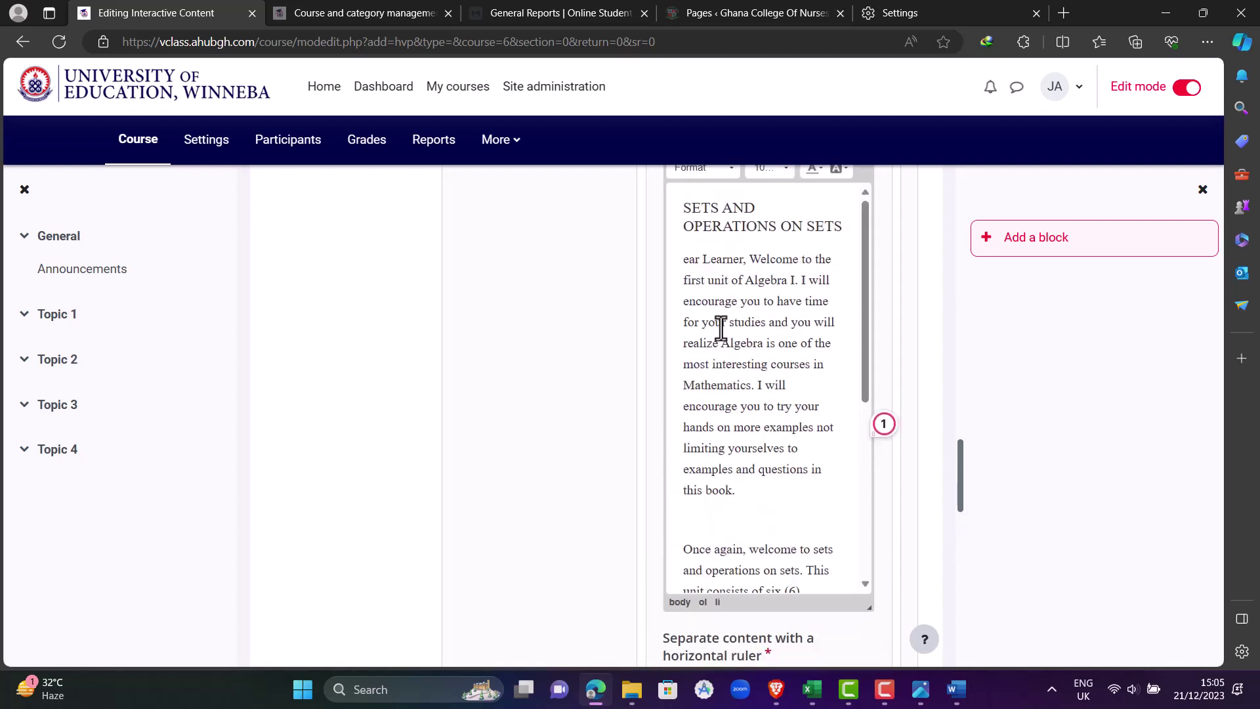
{"action": "scroll", "coordinate": [721, 328], "scroll_direction": "up", "scroll_amount": 2}
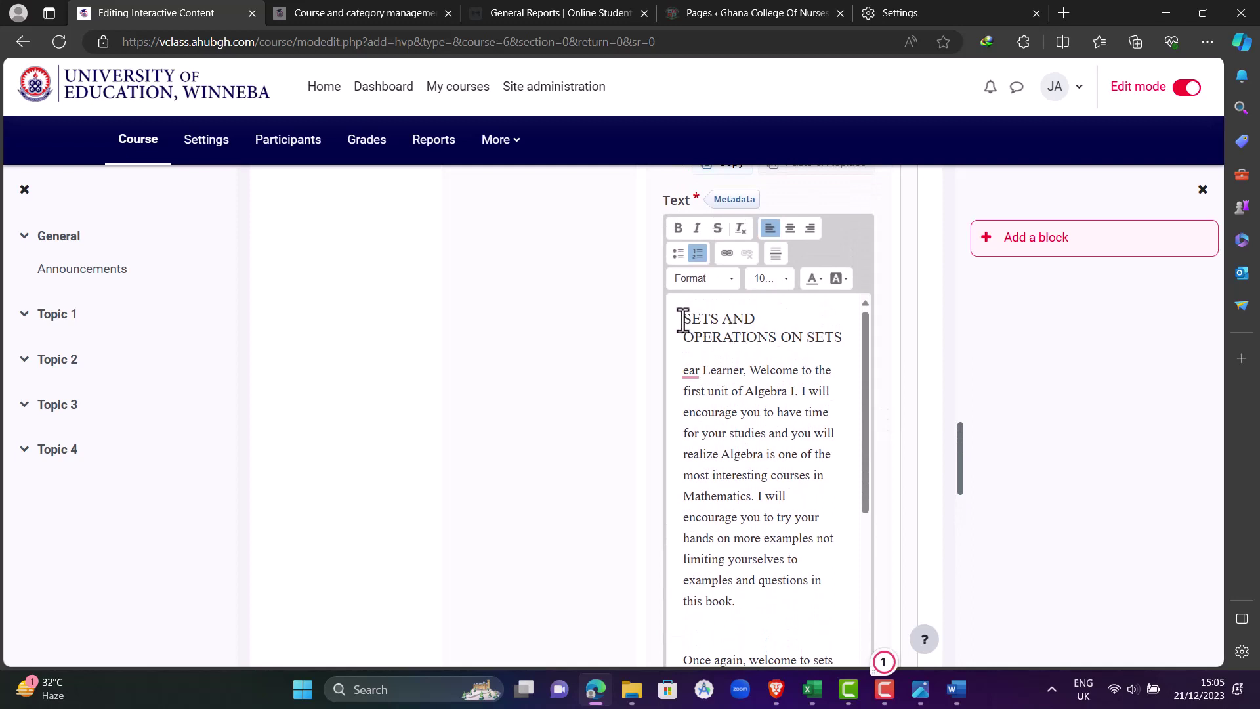
Add the line Introduction between the SETS AND OPERATIONS ON SETS heading and the first paragraph
{"action": "left_click_drag", "start_coordinate": [683, 321], "coordinate": [747, 337]}
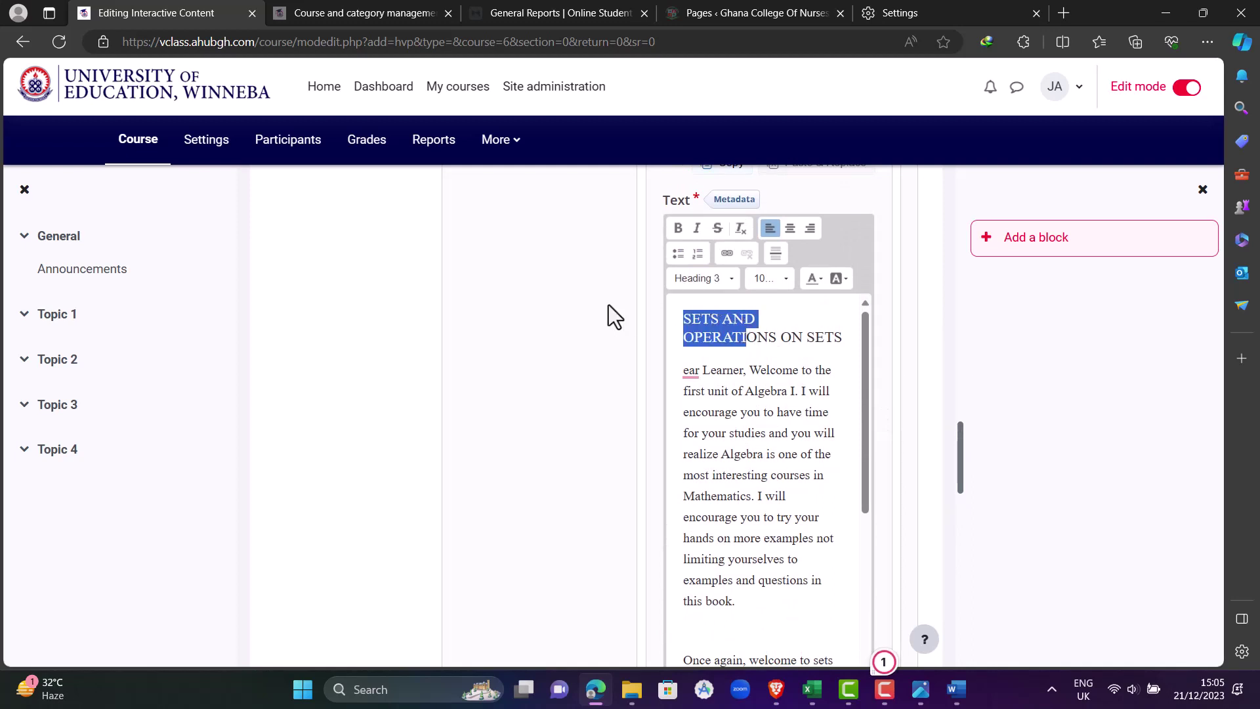
{"action": "scroll", "coordinate": [609, 305], "scroll_direction": "up", "scroll_amount": 3}
{"action": "scroll", "coordinate": [609, 304], "scroll_direction": "down", "scroll_amount": 2}
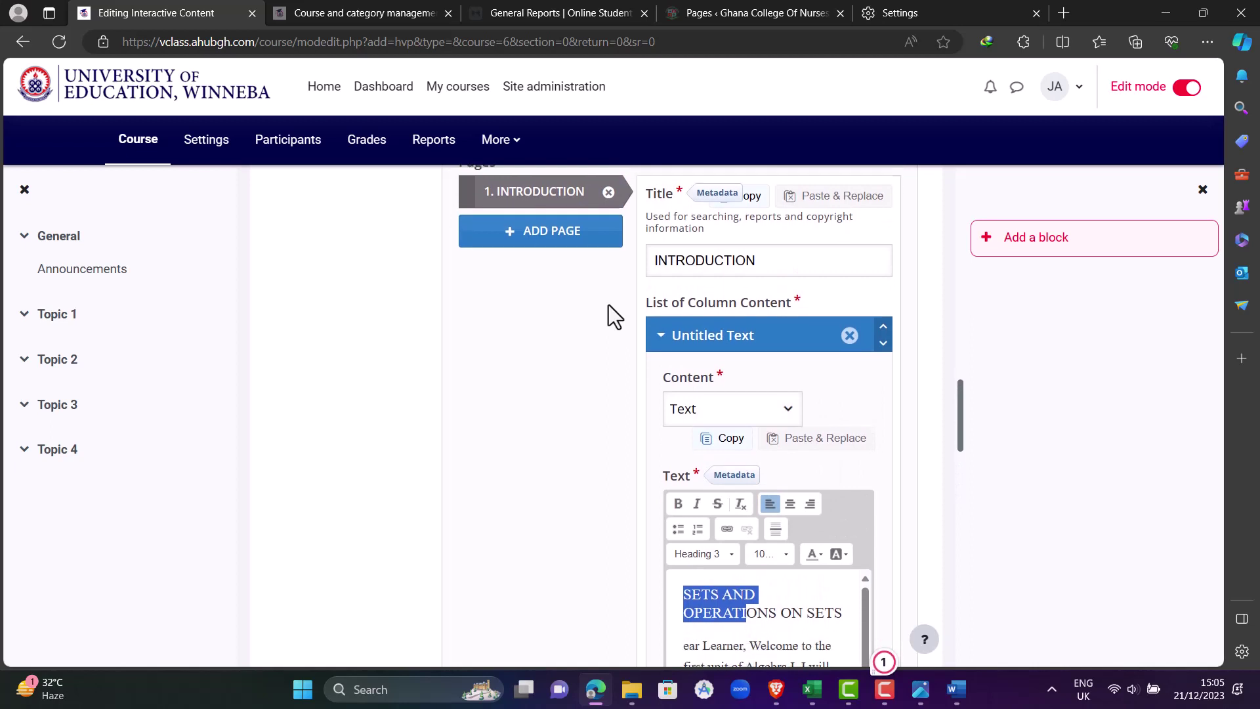
{"action": "scroll", "coordinate": [608, 305], "scroll_direction": "down", "scroll_amount": 2}
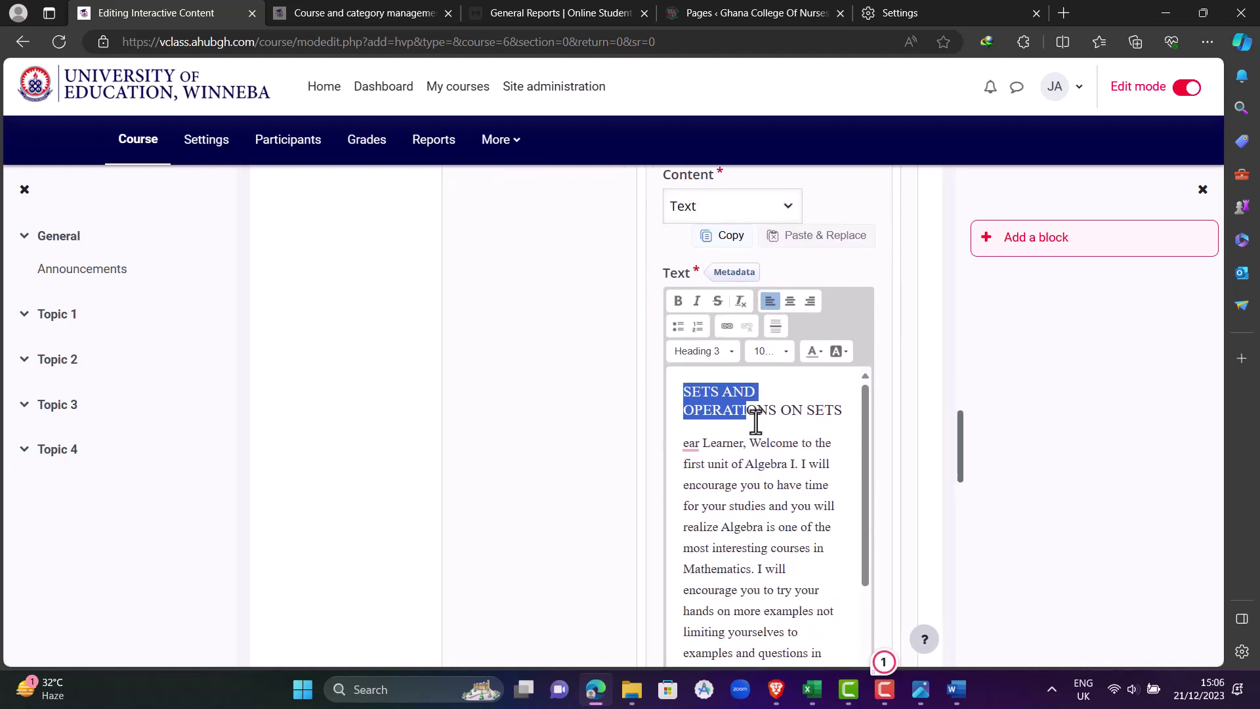
{"action": "left_click", "coordinate": [688, 394]}
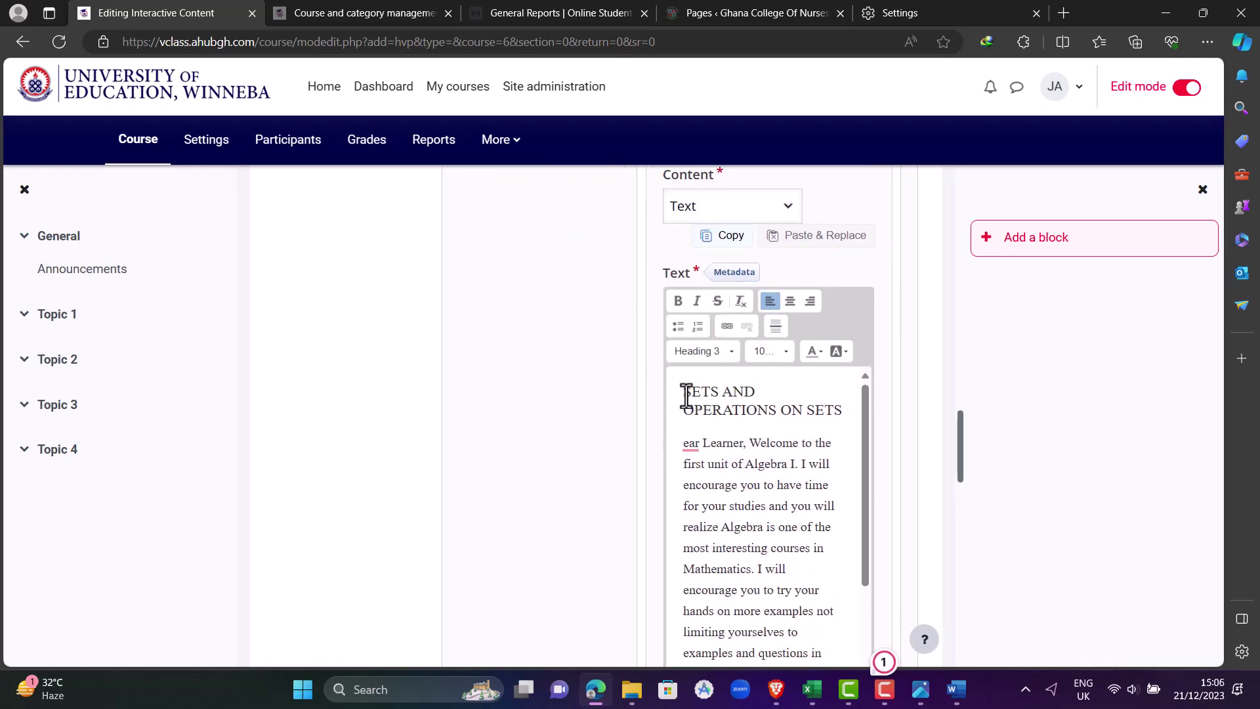
{"action": "scroll", "coordinate": [686, 394], "scroll_direction": "up", "scroll_amount": 3}
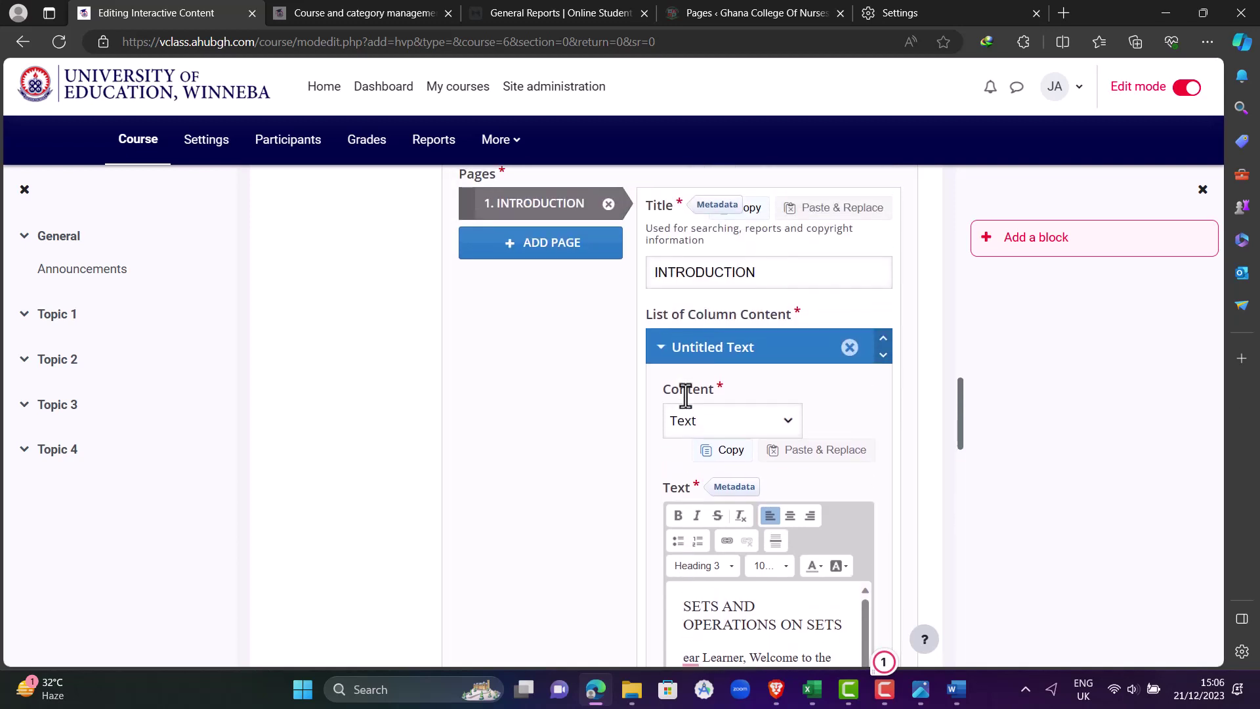
{"action": "scroll", "coordinate": [686, 393], "scroll_direction": "down", "scroll_amount": 1}
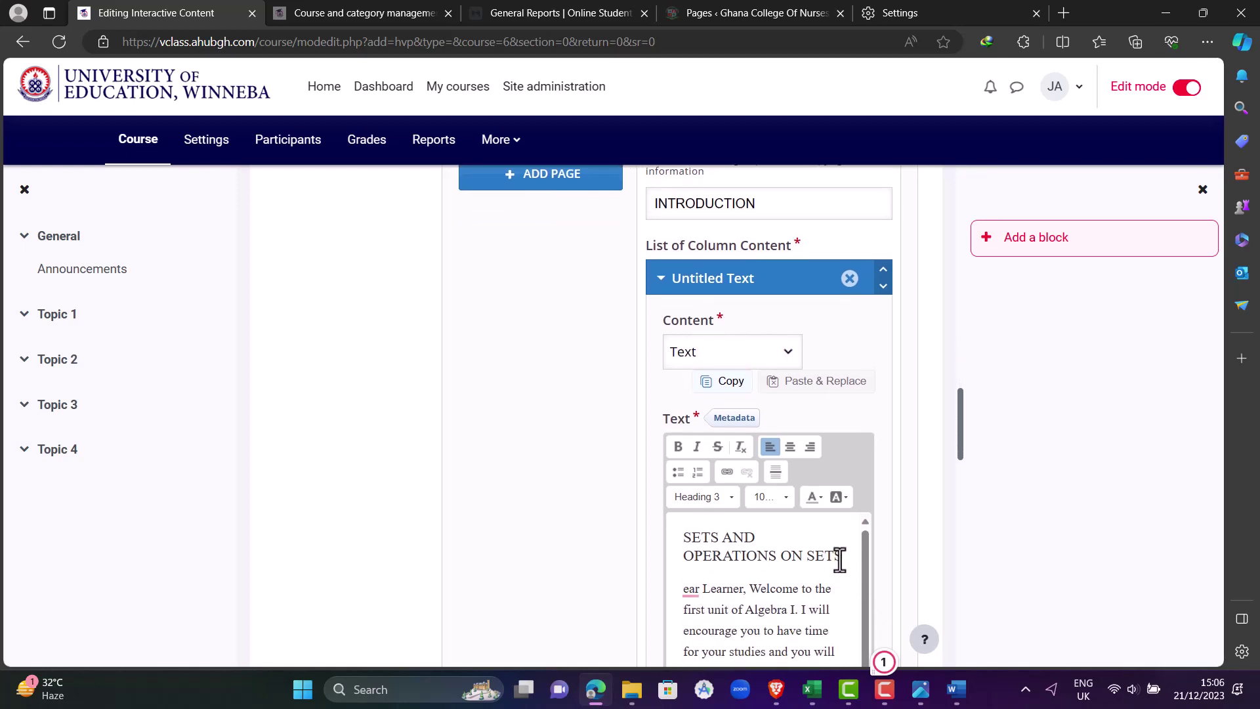
{"action": "key", "text": "Return"}
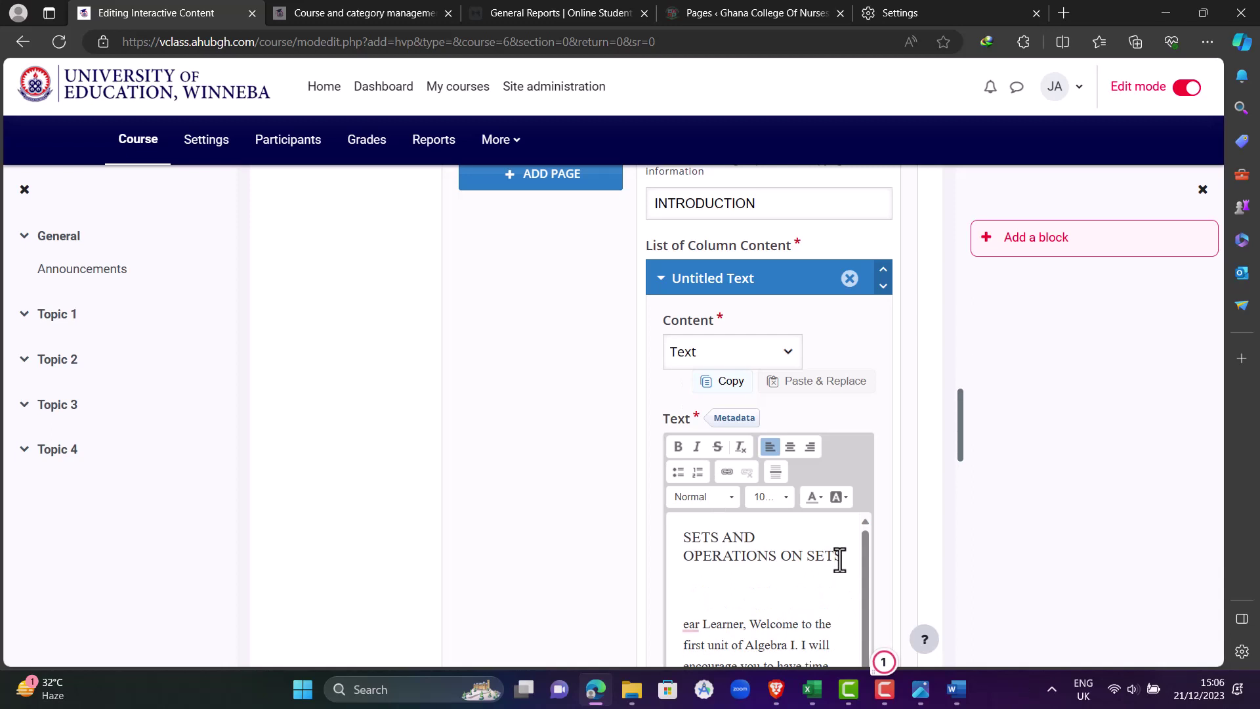
{"action": "type", "text": "Introduc"}
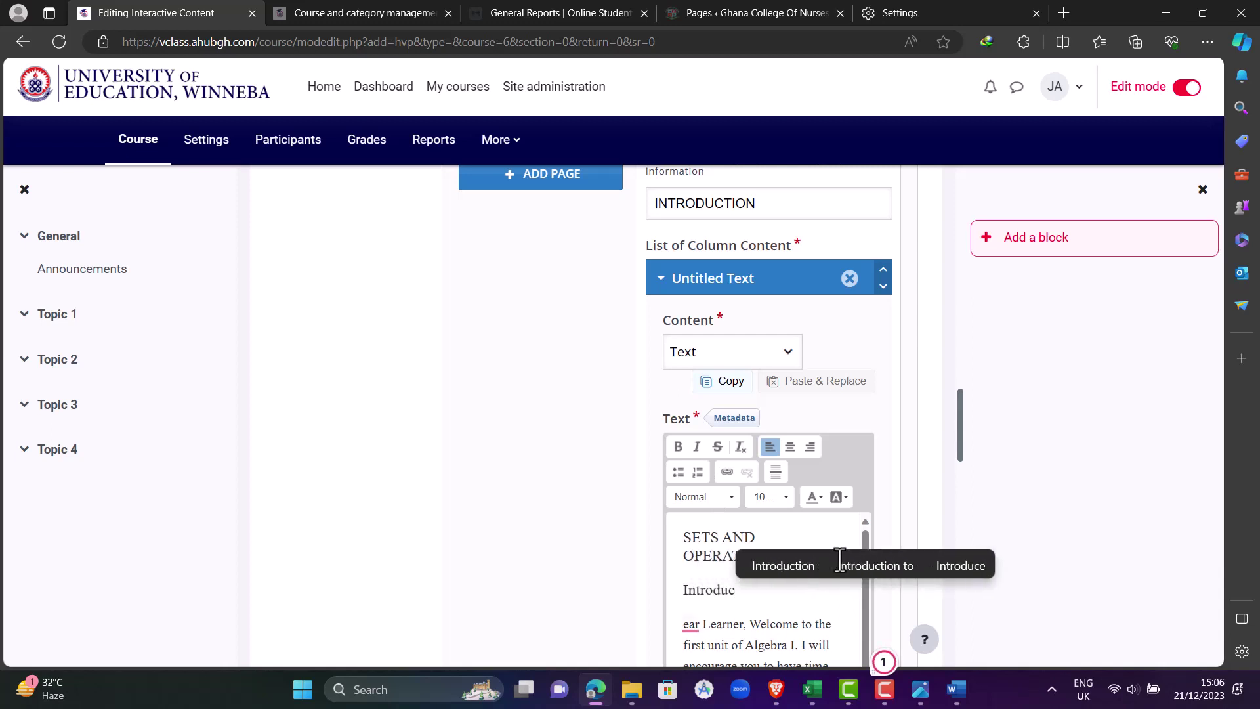
{"action": "left_click", "coordinate": [797, 565]}
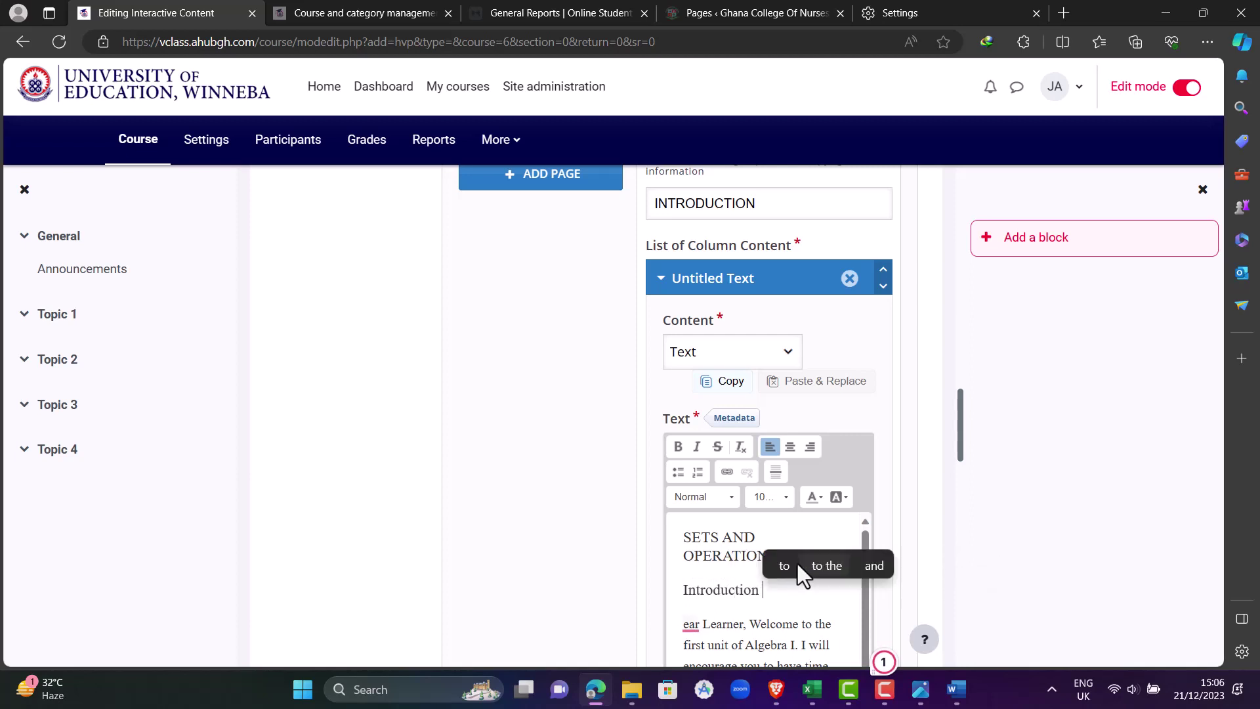
Correct the first paragraph's opening word to "Dear" and dismiss the spelling suggestion
{"action": "left_click", "coordinate": [681, 630]}
{"action": "type", "text": "D"}
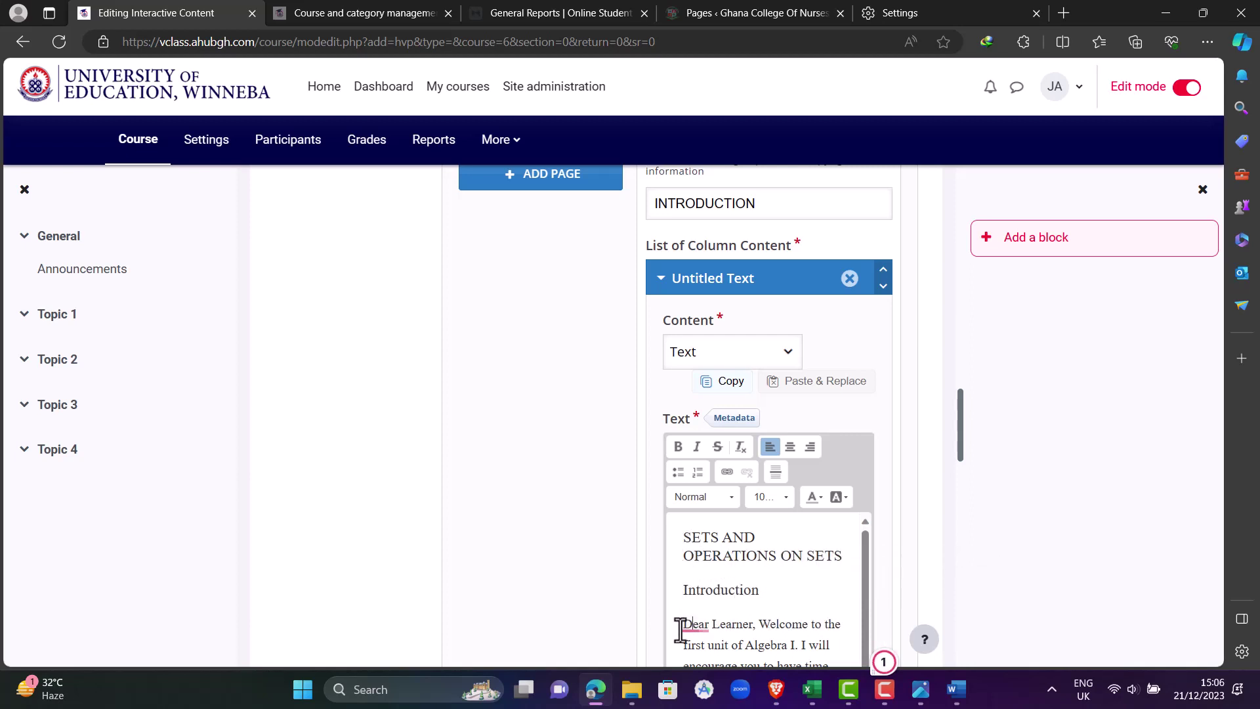
{"action": "left_click", "coordinate": [701, 628]}
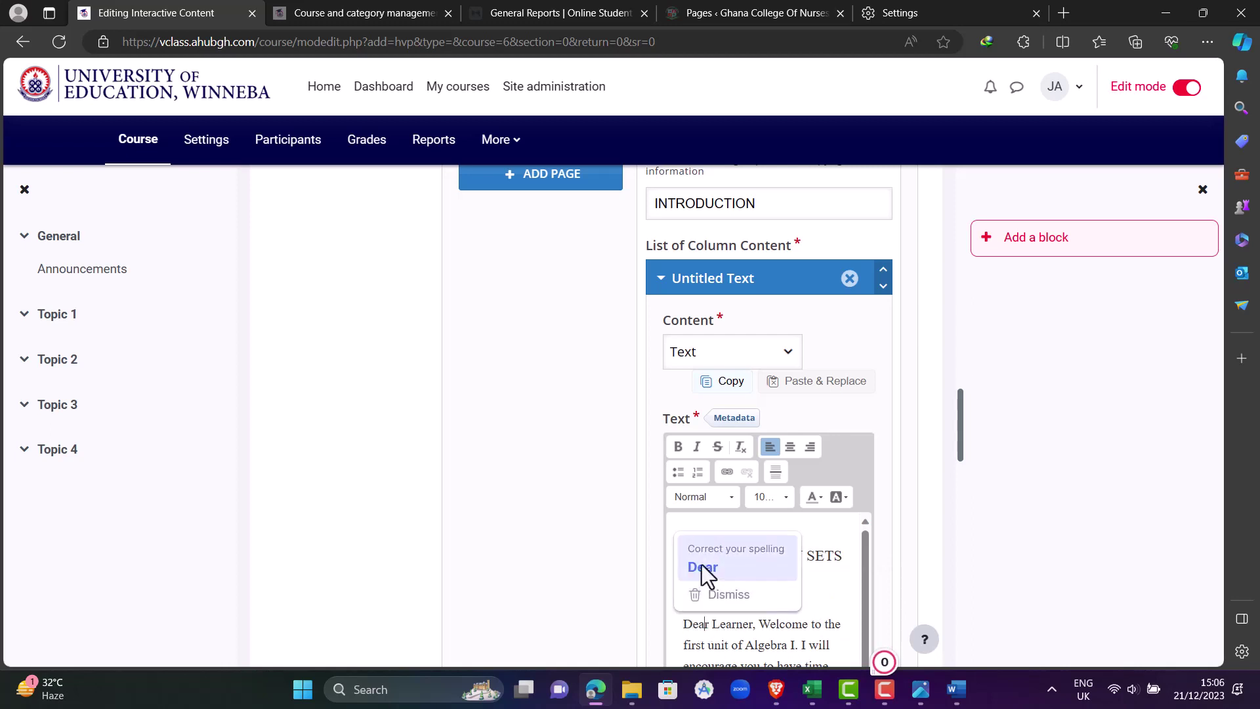
{"action": "left_click", "coordinate": [708, 594]}
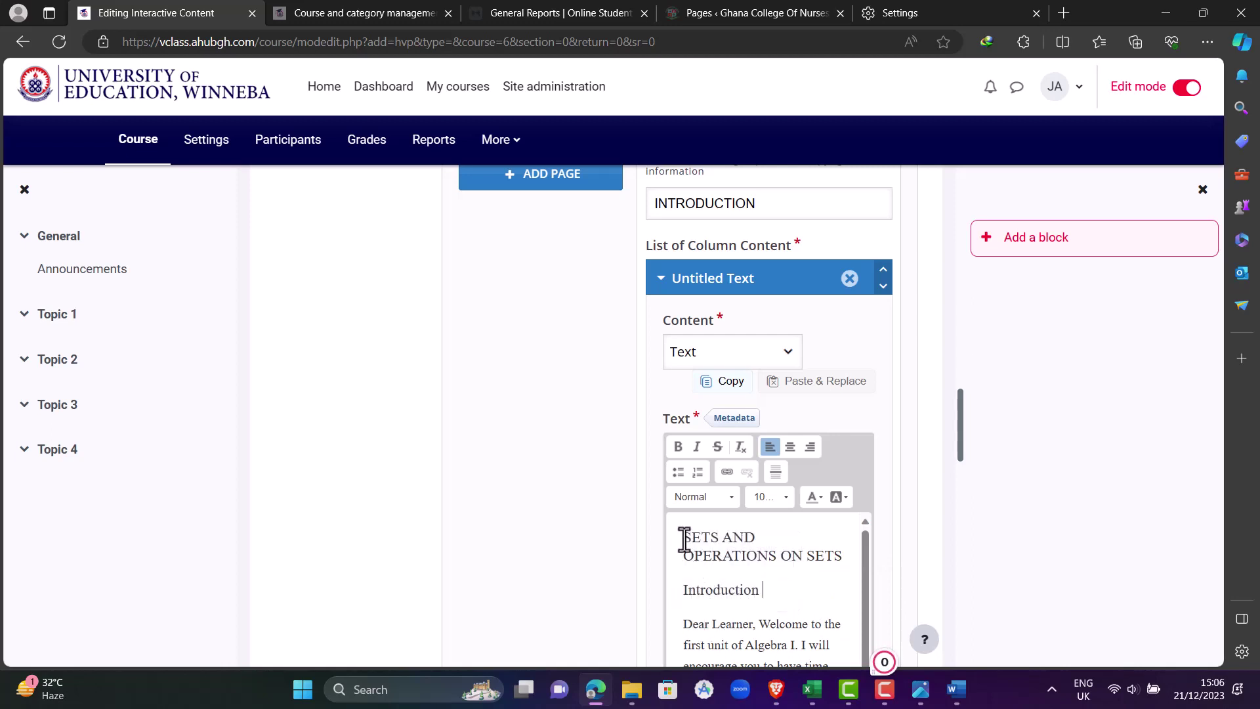
Cut the heading SETS AND OPERATIONS ON SETS from the text content and use it to replace the page title
{"action": "left_click_drag", "start_coordinate": [684, 535], "coordinate": [846, 557]}
{"action": "key", "text": "ctrl+c"}
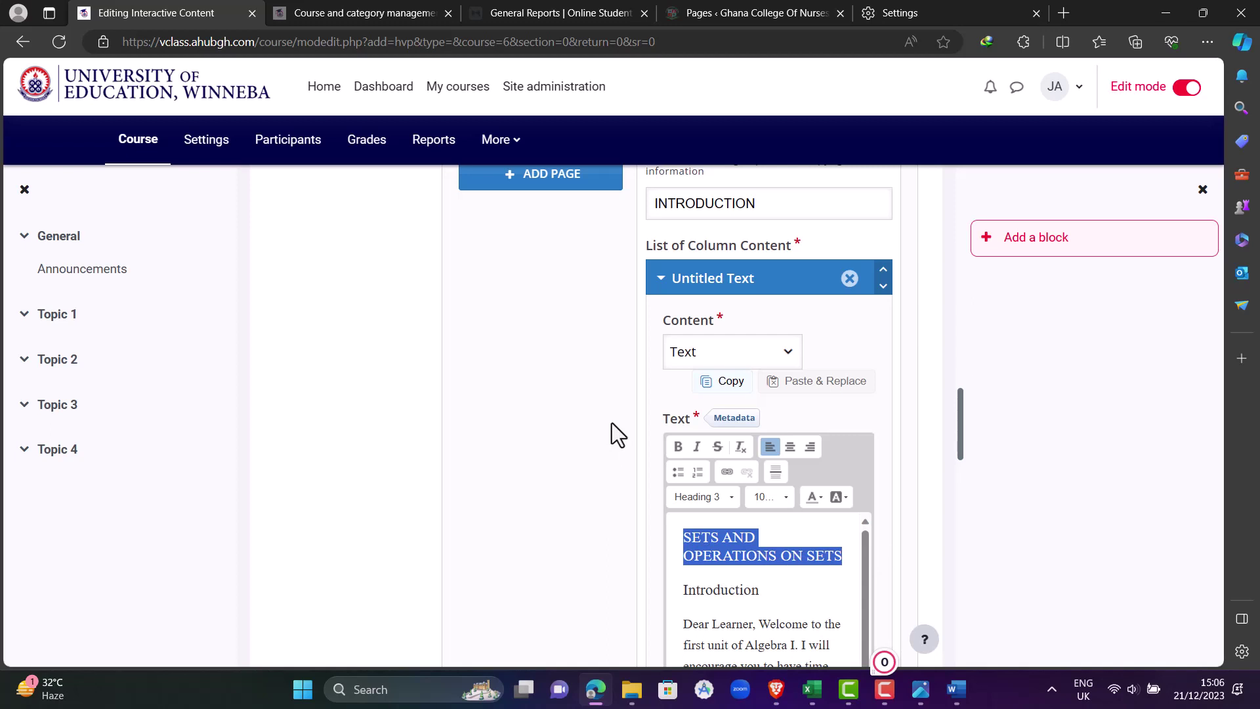
{"action": "key", "text": "BackSpace"}
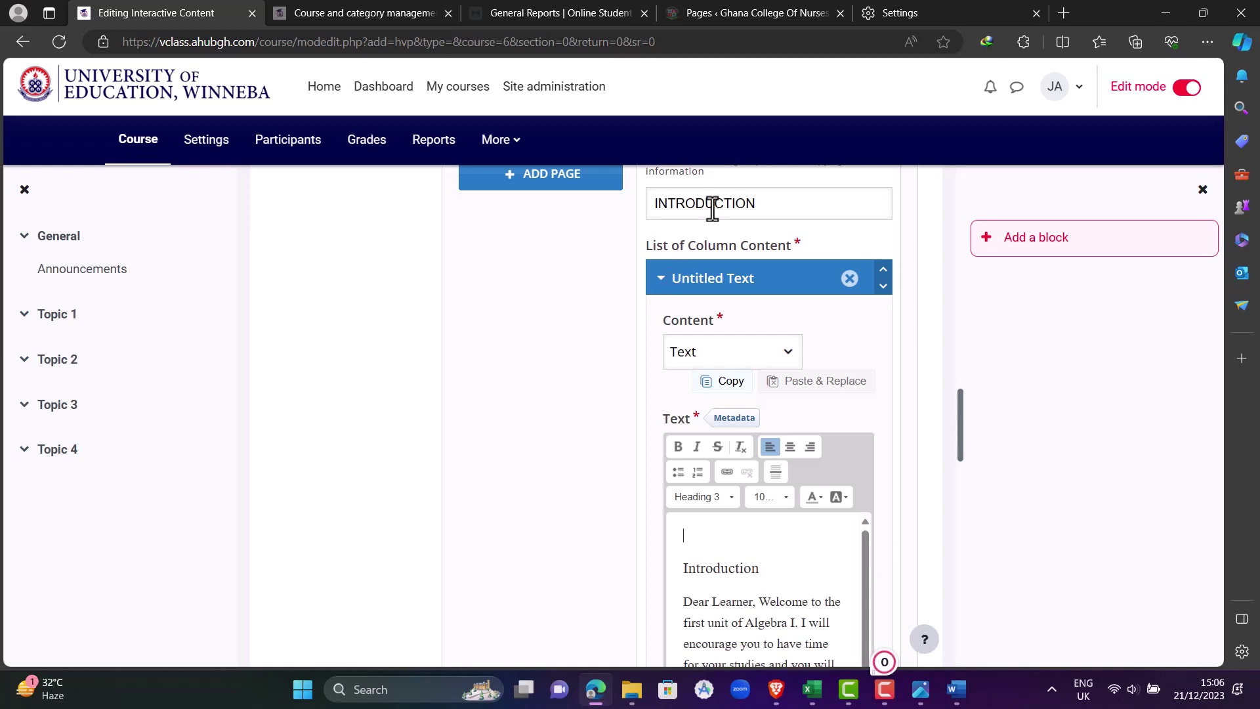
{"action": "left_click_drag", "start_coordinate": [771, 202], "coordinate": [637, 212]}
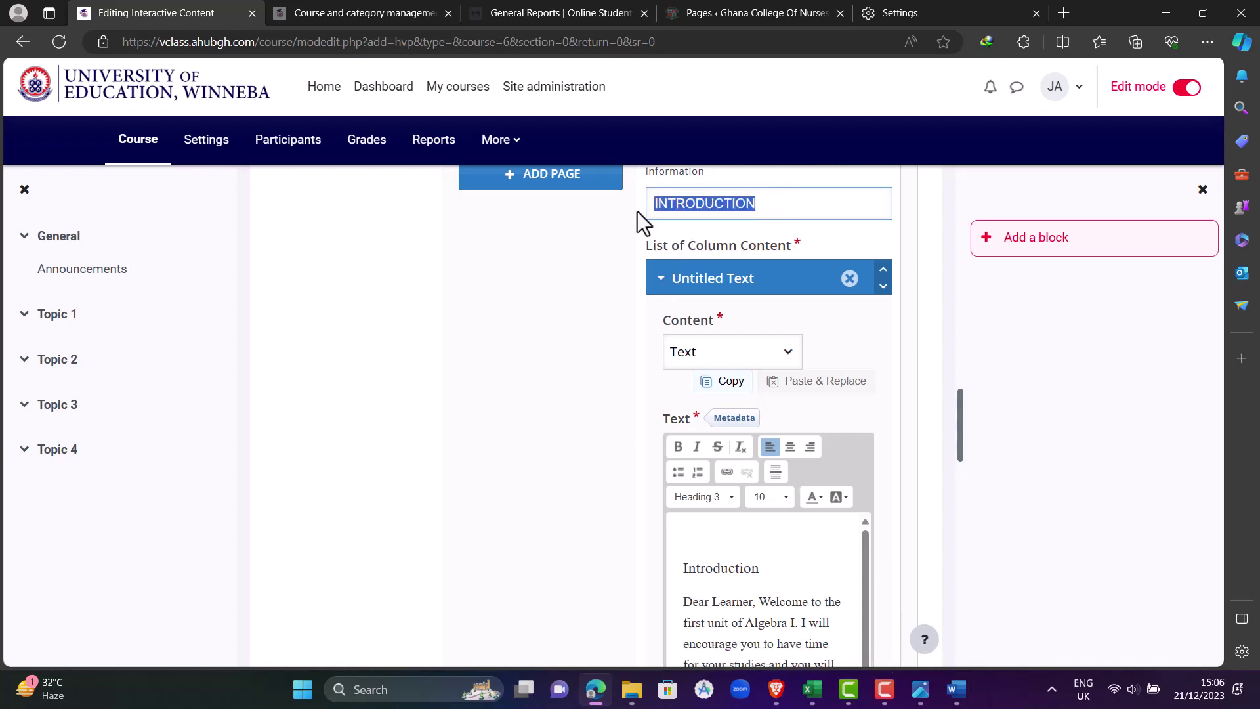
{"action": "key", "text": "ctrl+v"}
{"action": "scroll", "coordinate": [636, 212], "scroll_direction": "up", "scroll_amount": 3}
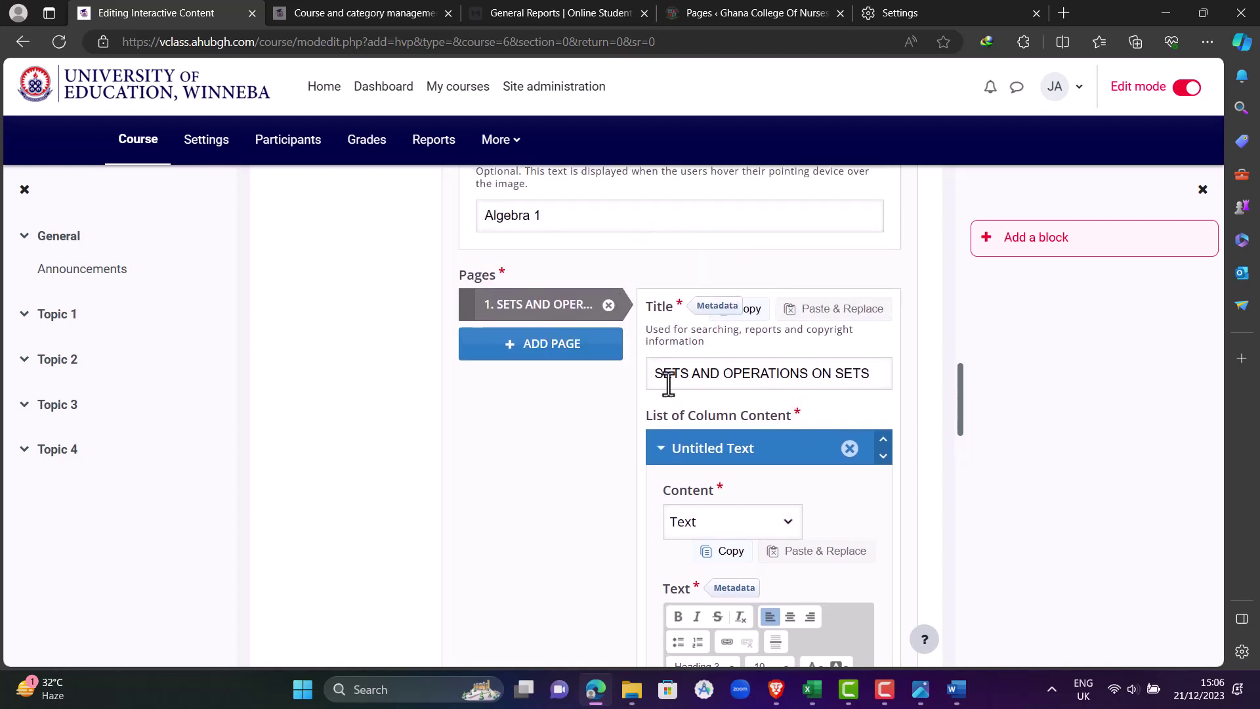
{"action": "left_click", "coordinate": [709, 384]}
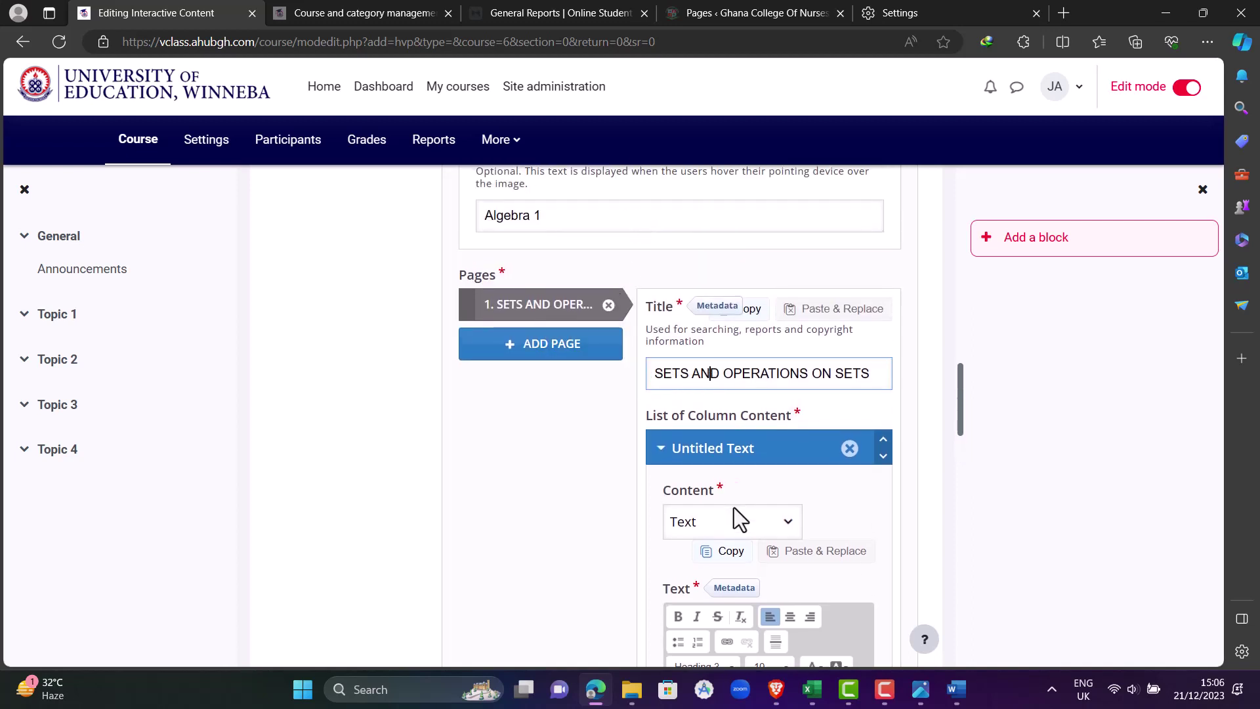
Remove the empty line above the Introduction line in the text content
{"action": "scroll", "coordinate": [734, 507], "scroll_direction": "down", "scroll_amount": 3}
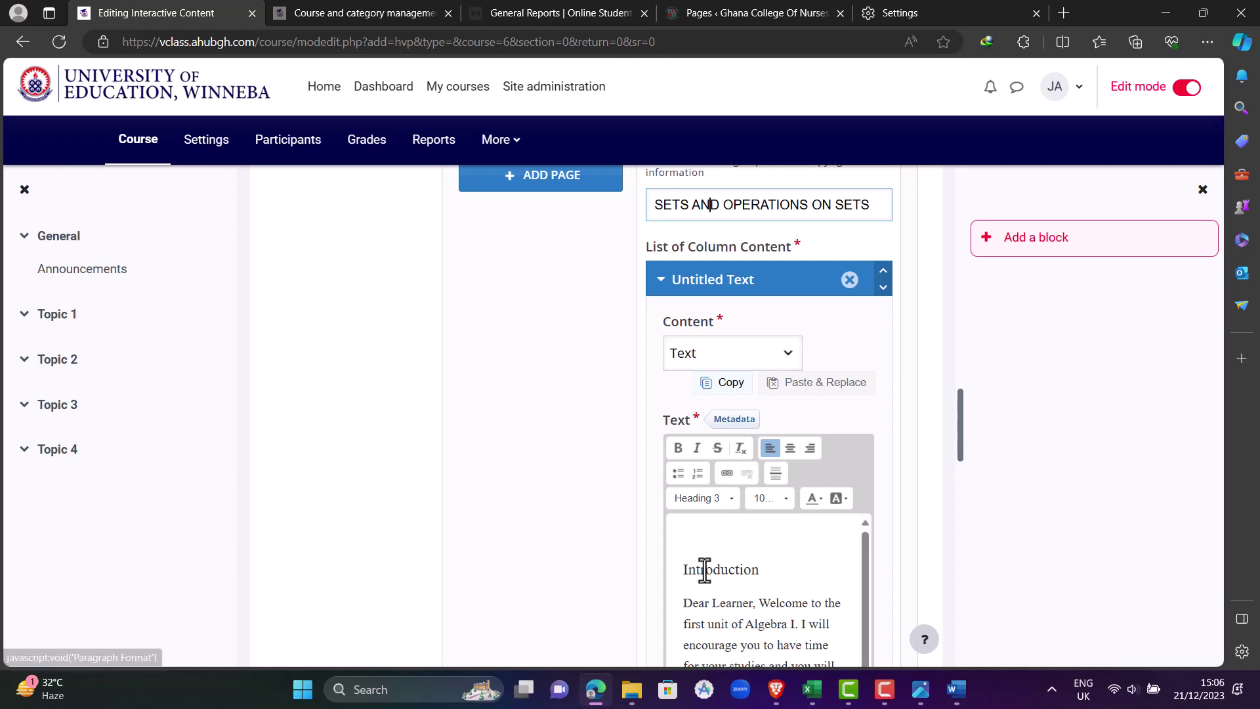
{"action": "left_click", "coordinate": [680, 572]}
{"action": "key", "text": "Delete"}
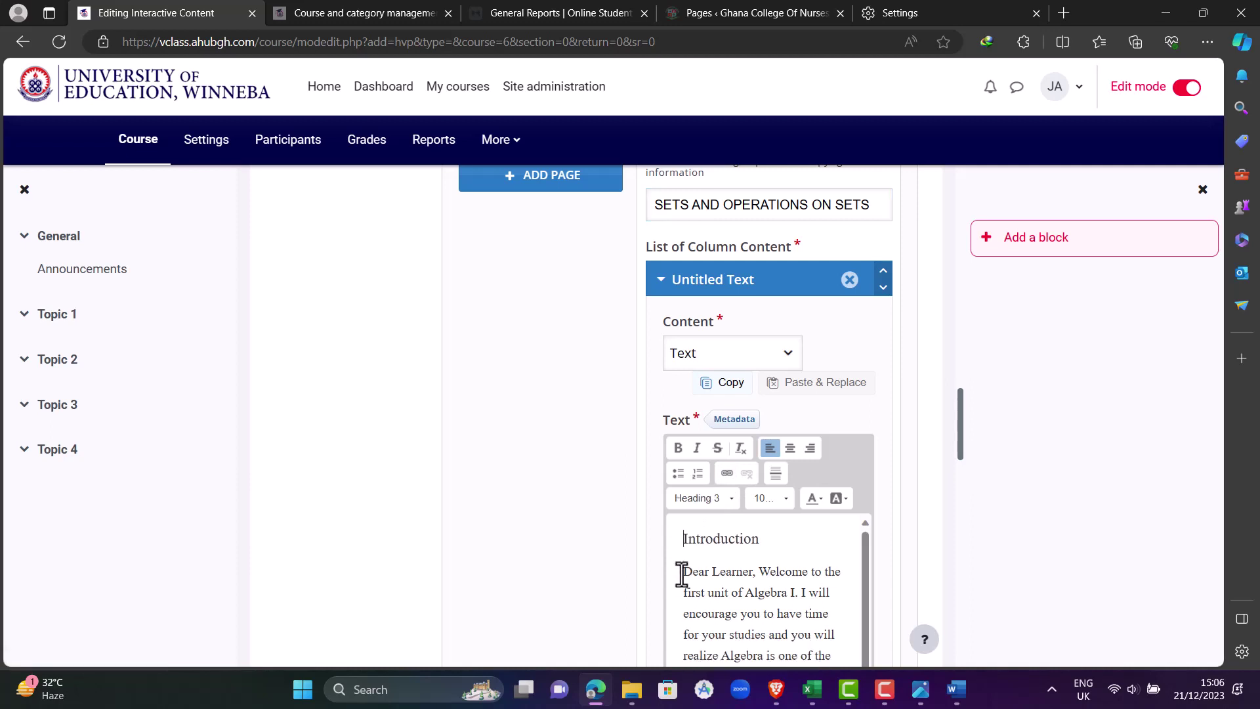
Format the Introduction line in the text content as Heading 2
{"action": "left_click_drag", "start_coordinate": [761, 540], "coordinate": [681, 540]}
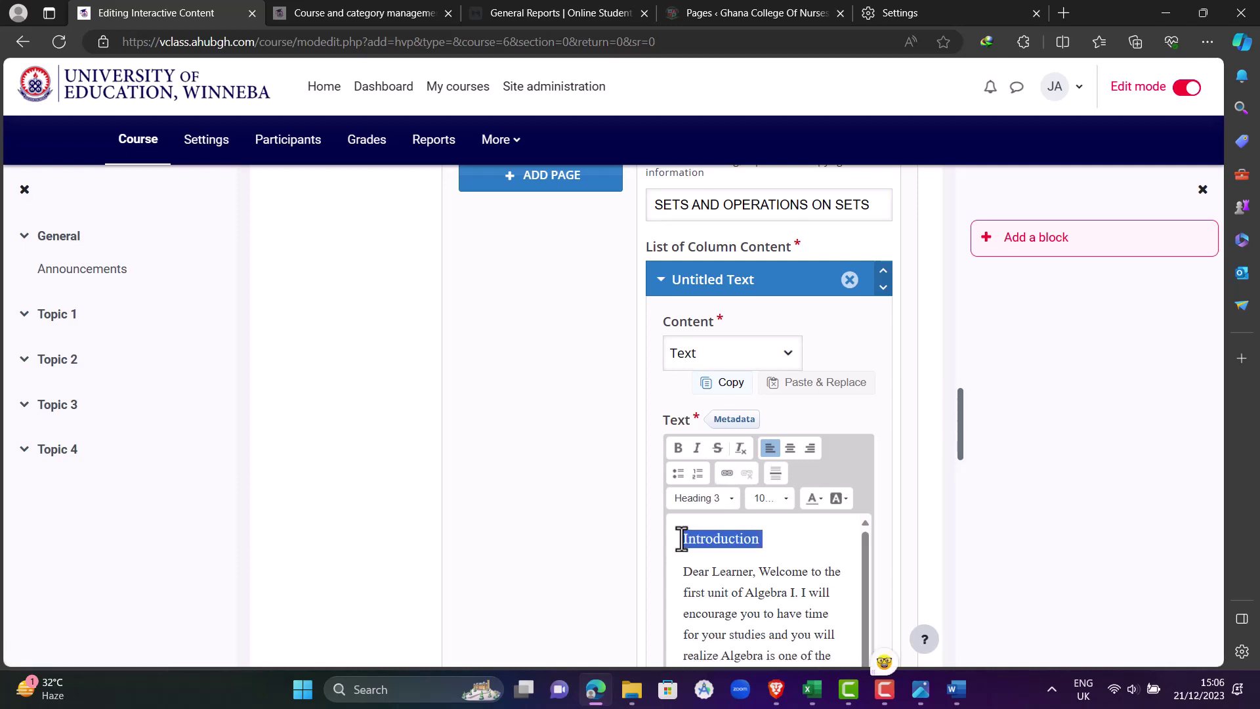
{"action": "left_click", "coordinate": [731, 501]}
{"action": "left_click", "coordinate": [718, 550]}
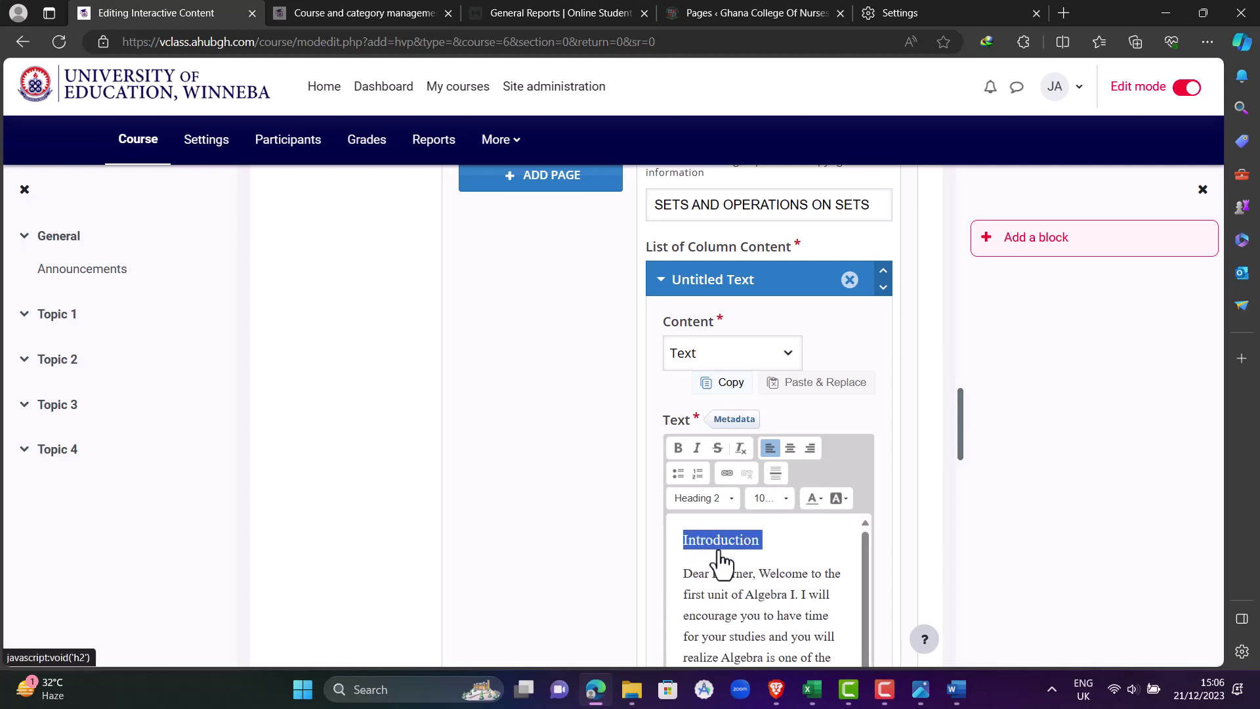
{"action": "left_click", "coordinate": [772, 564]}
{"action": "scroll", "coordinate": [774, 563], "scroll_direction": "down", "scroll_amount": 1}
{"action": "scroll", "coordinate": [773, 563], "scroll_direction": "up", "scroll_amount": 1}
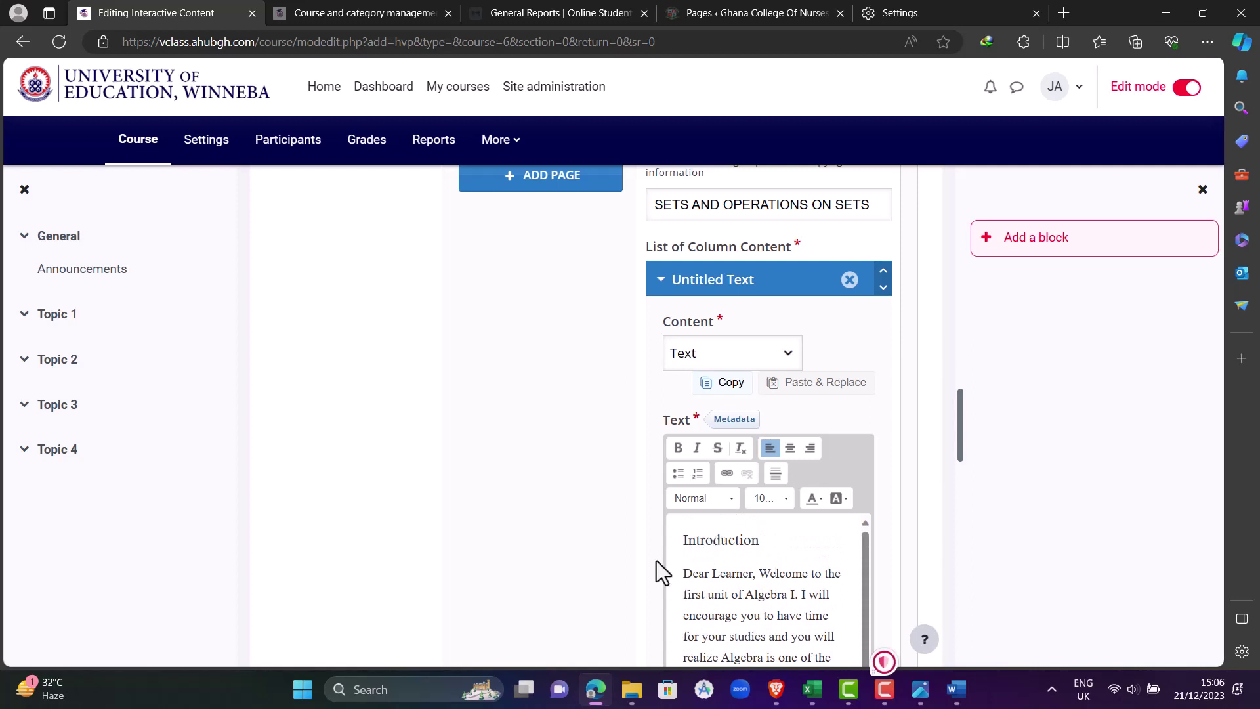
{"action": "scroll", "coordinate": [656, 561], "scroll_direction": "down", "scroll_amount": 3}
{"action": "scroll", "coordinate": [656, 560], "scroll_direction": "down", "scroll_amount": 3}
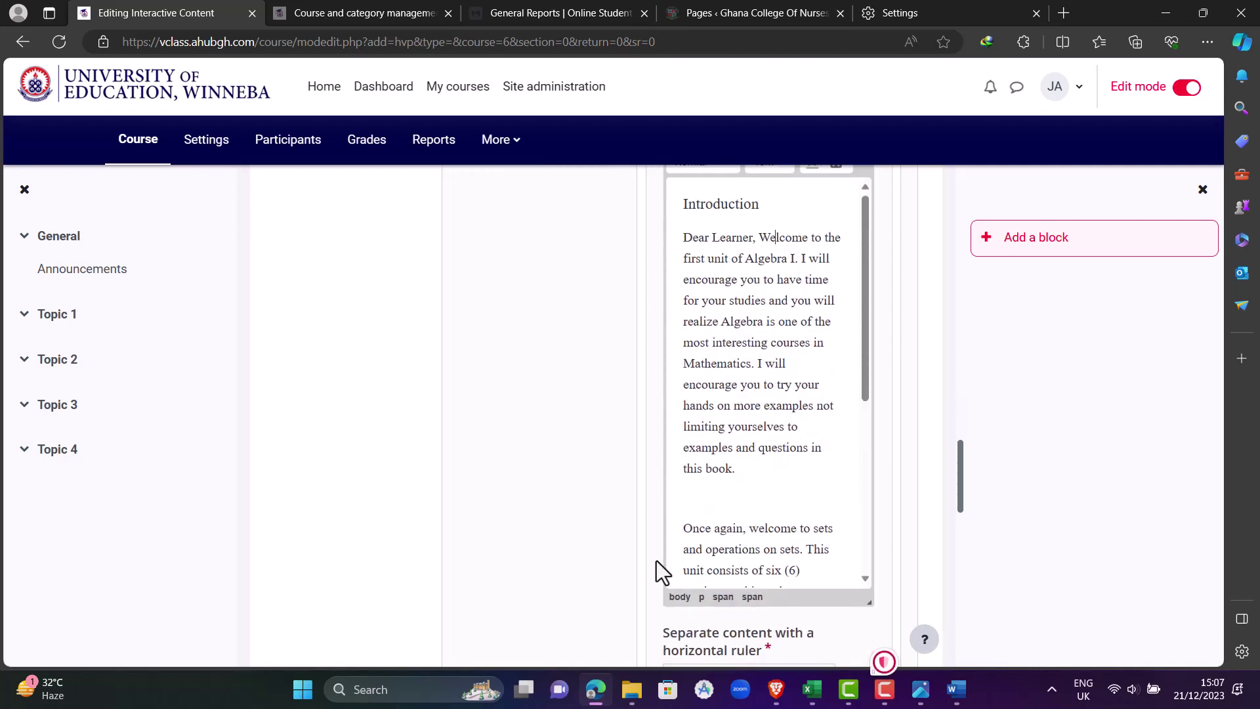
Add a second content element of type Text below the Introduction text and open its text field for editing
{"action": "scroll", "coordinate": [733, 507], "scroll_direction": "down", "scroll_amount": 4}
{"action": "scroll", "coordinate": [733, 505], "scroll_direction": "down", "scroll_amount": 2}
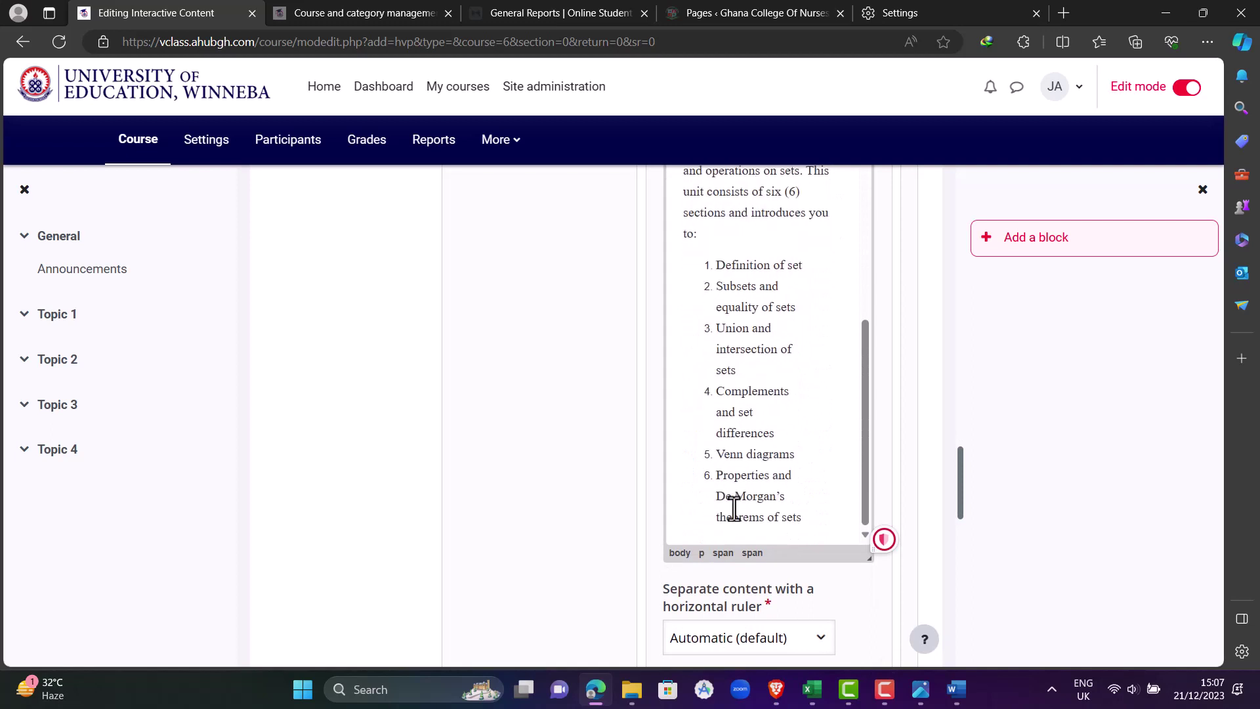
{"action": "scroll", "coordinate": [630, 539], "scroll_direction": "down", "scroll_amount": 3}
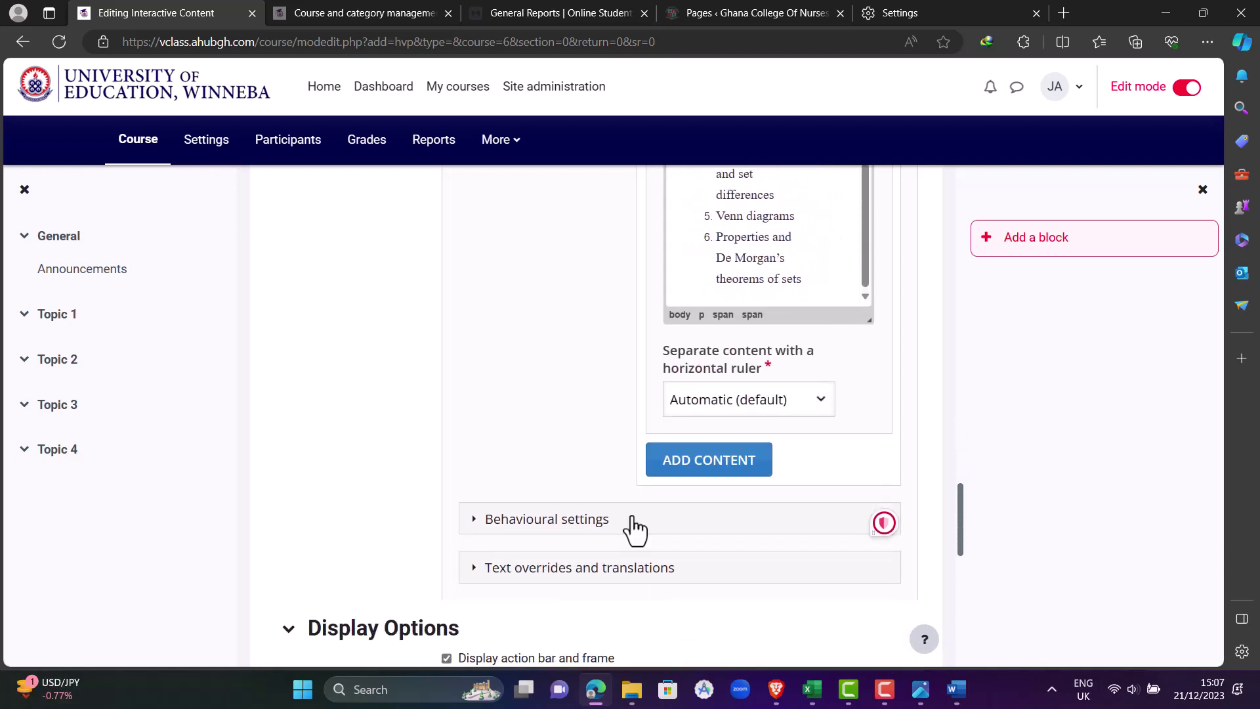
{"action": "left_click", "coordinate": [693, 471]}
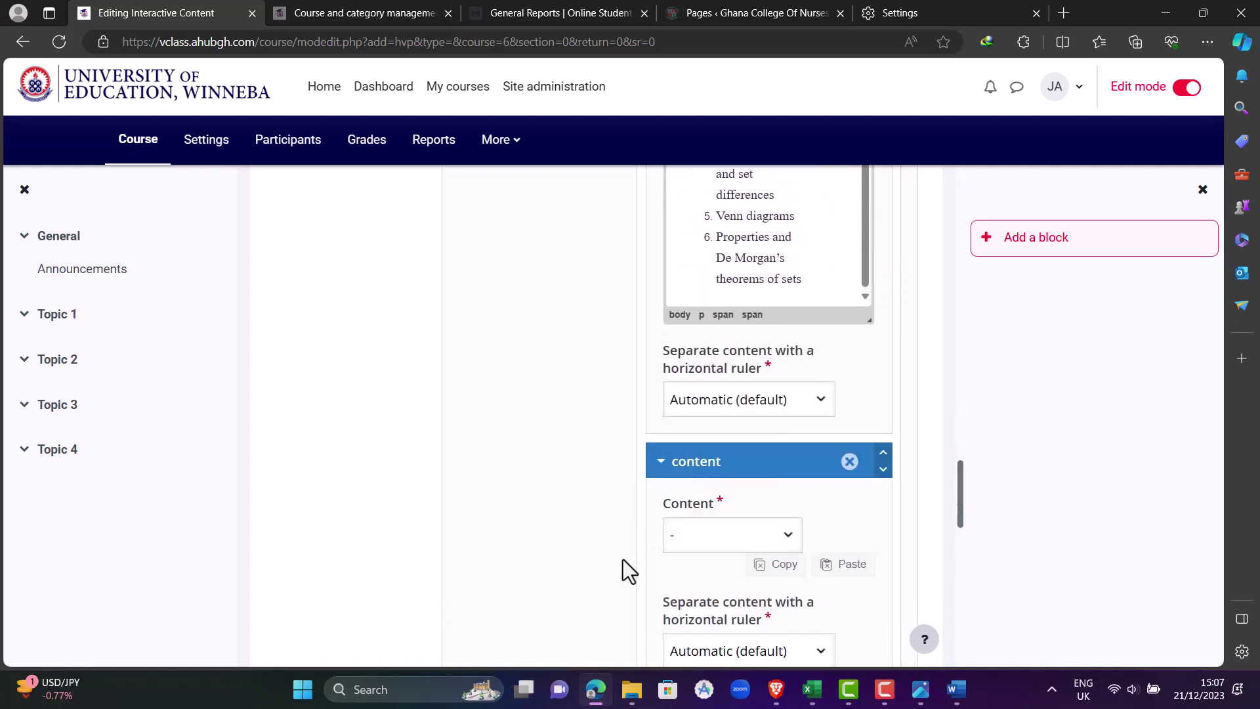
{"action": "scroll", "coordinate": [623, 559], "scroll_direction": "down", "scroll_amount": 3}
{"action": "left_click", "coordinate": [775, 299]}
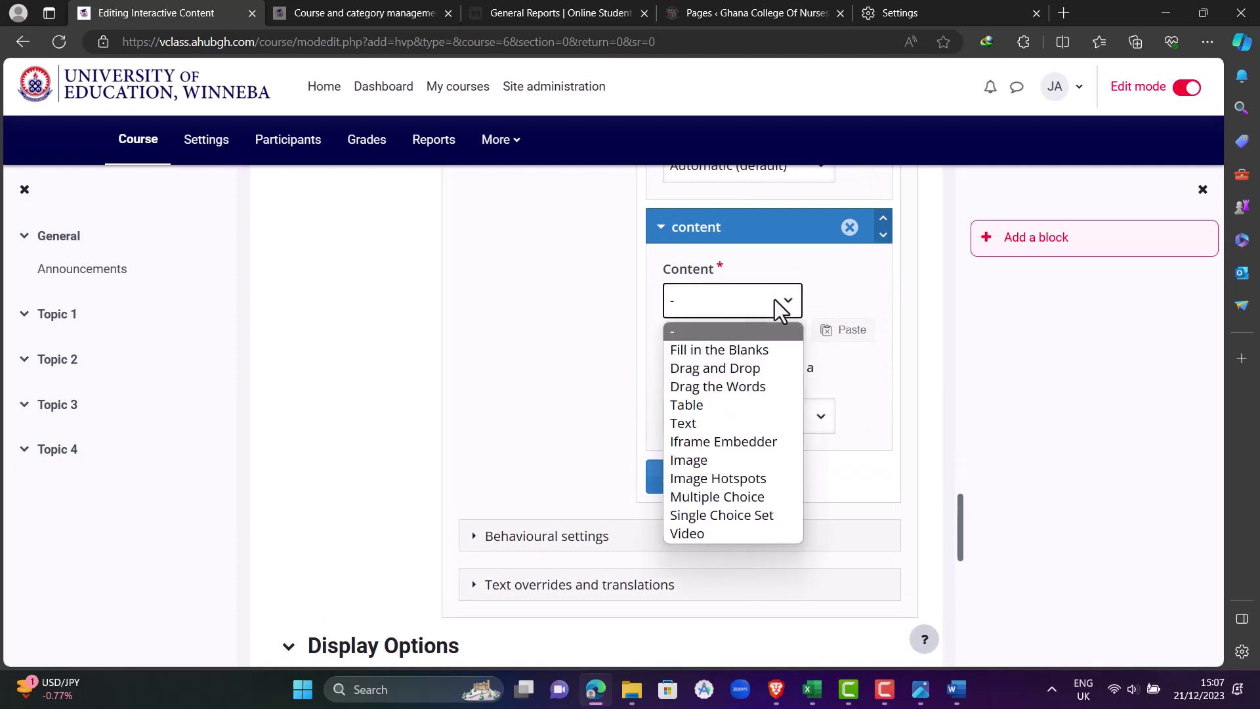
{"action": "left_click", "coordinate": [705, 427]}
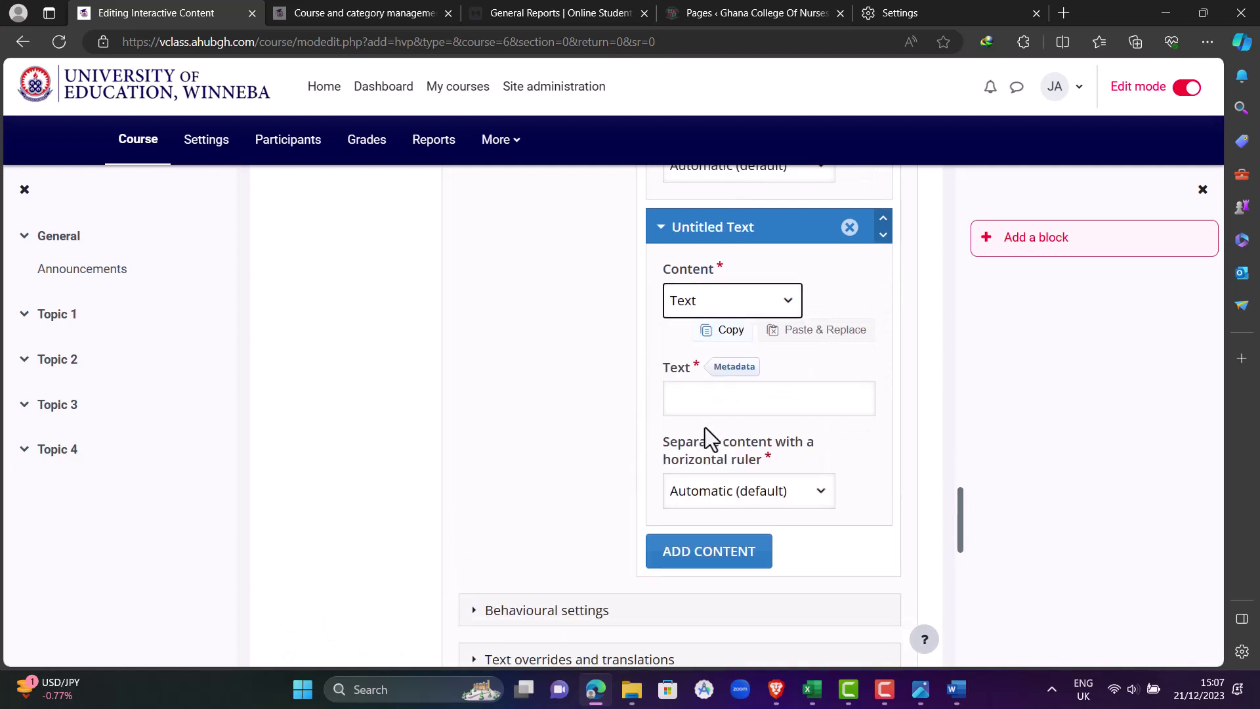
{"action": "left_click", "coordinate": [727, 393]}
{"action": "left_click", "coordinate": [731, 500]}
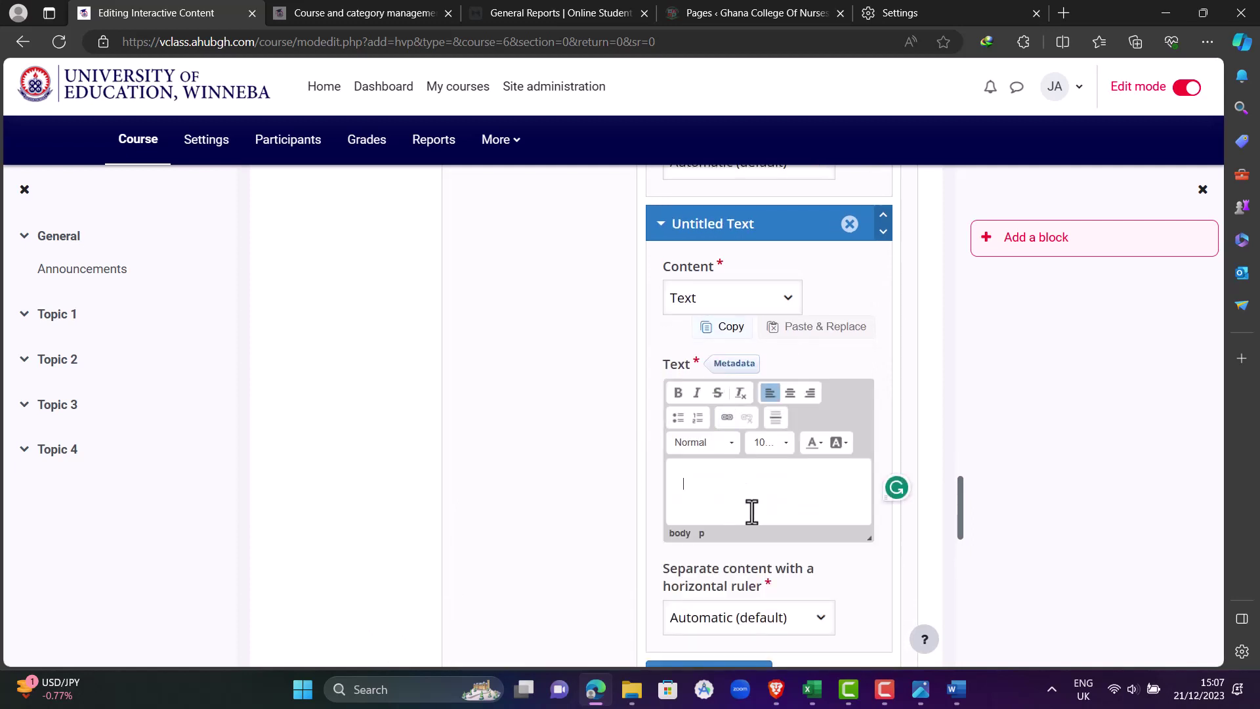
Switch to the unit 1 introduction document in Word and copy the text from "This unit is design to help you" through "first (1) section."
{"action": "left_click", "coordinate": [957, 690]}
{"action": "scroll", "coordinate": [578, 521], "scroll_direction": "down", "scroll_amount": 8}
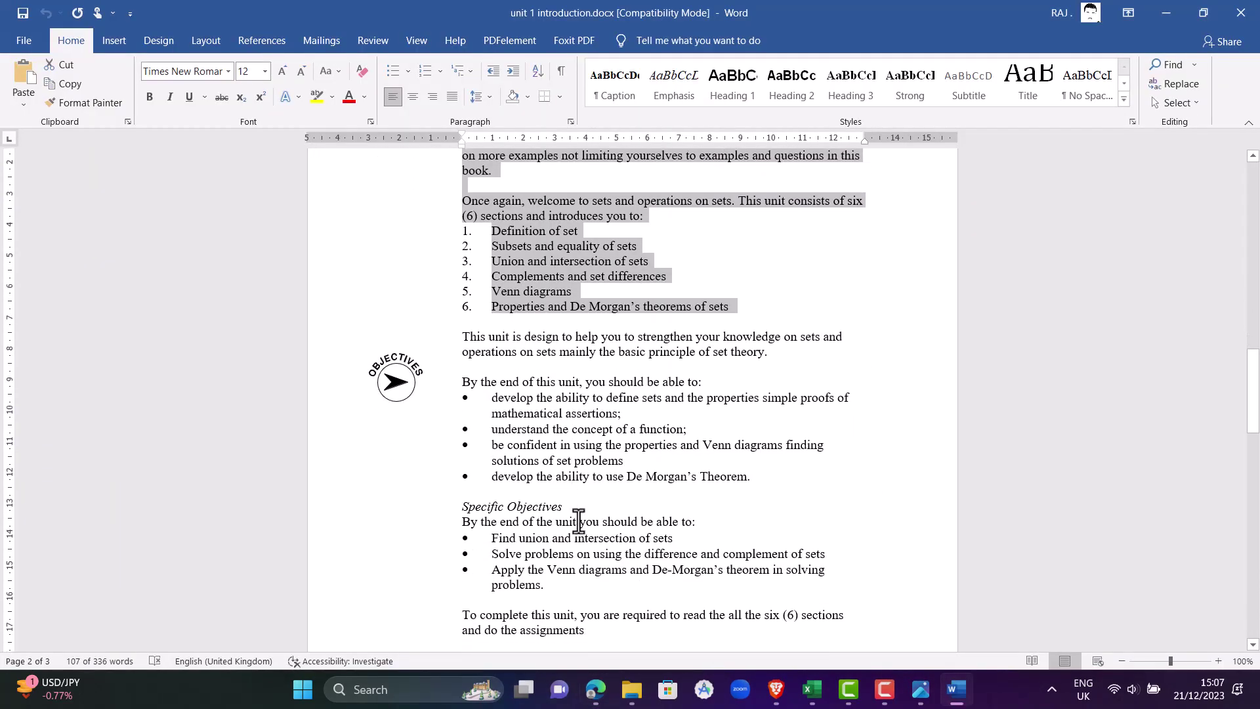
{"action": "scroll", "coordinate": [458, 223], "scroll_direction": "up", "scroll_amount": 1}
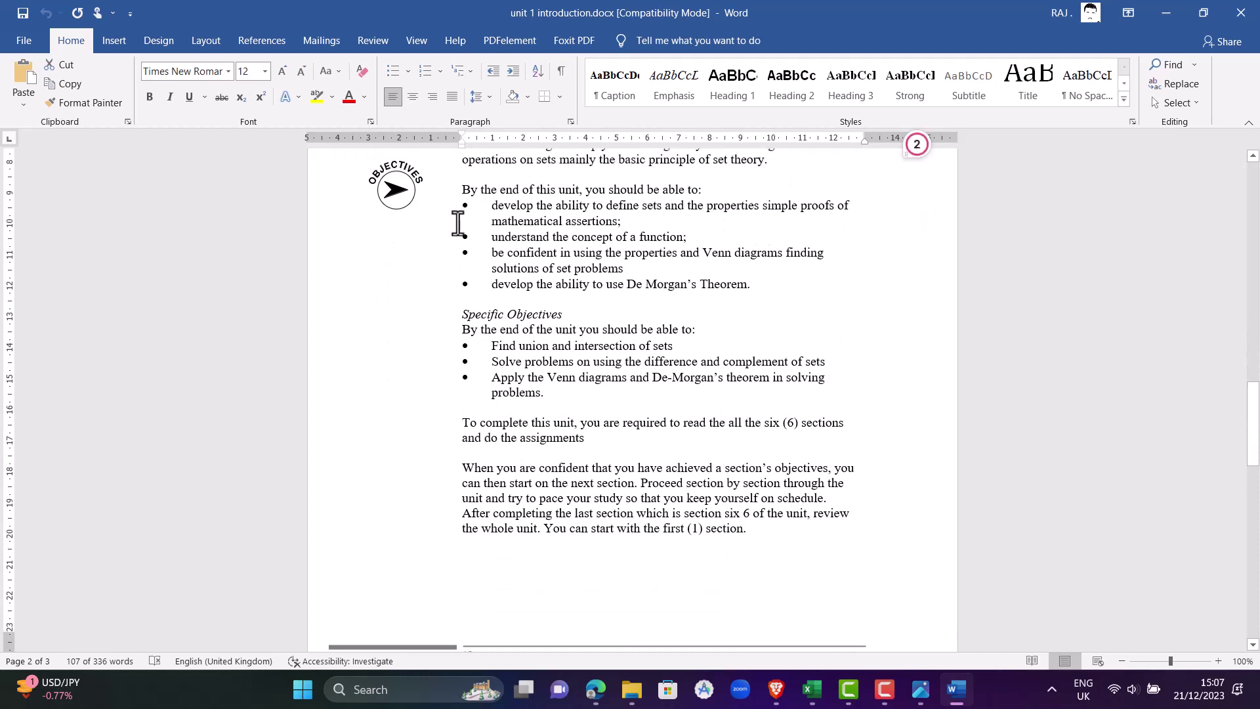
{"action": "left_click_drag", "start_coordinate": [462, 195], "coordinate": [585, 400]}
{"action": "scroll", "coordinate": [585, 401], "scroll_direction": "up", "scroll_amount": 1}
{"action": "scroll", "coordinate": [586, 400], "scroll_direction": "up", "scroll_amount": 2}
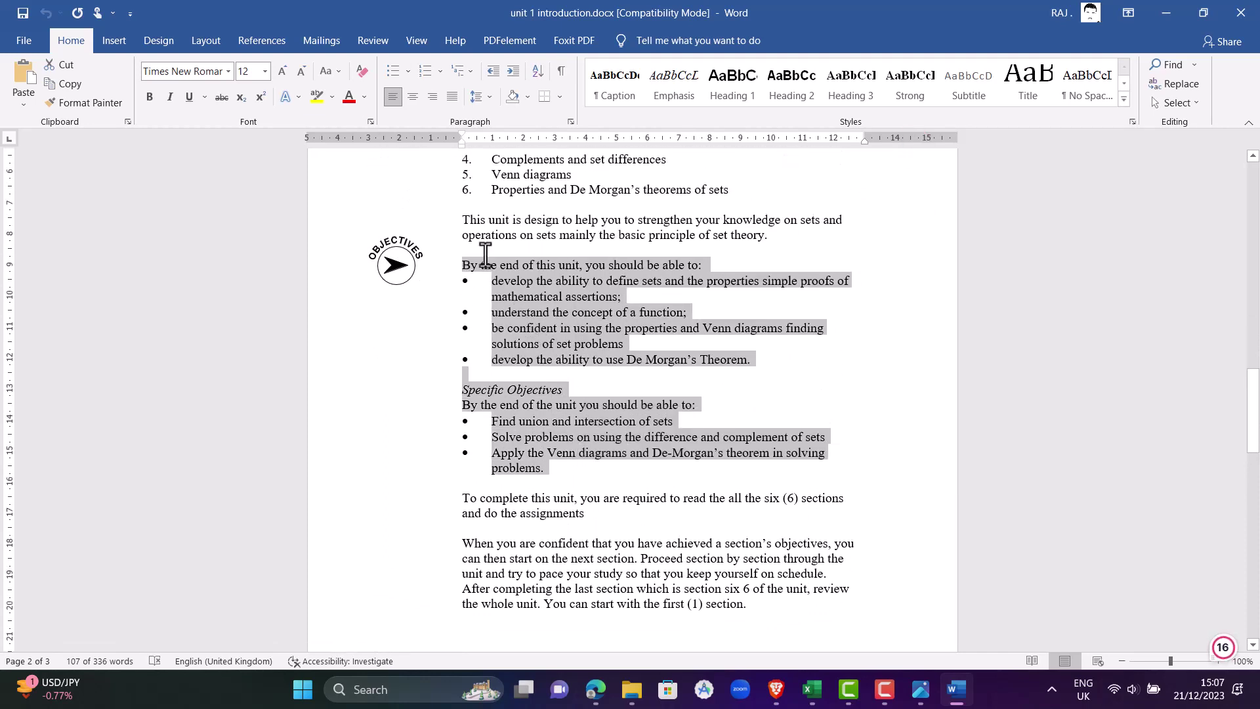
{"action": "left_click_drag", "start_coordinate": [463, 216], "coordinate": [748, 609]}
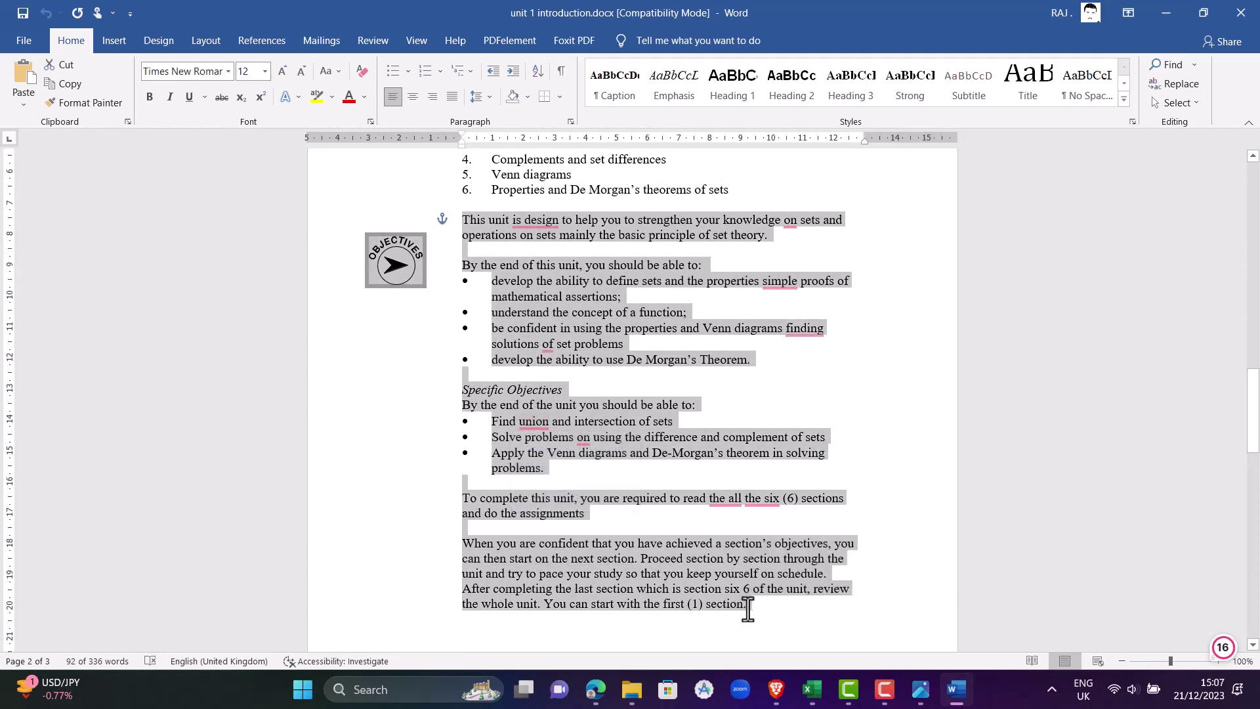
Switch back to the book editor in the browser and paste the copied unit text into the new Text element
{"action": "mouse_move", "coordinate": [596, 689]}
{"action": "left_click", "coordinate": [604, 624]}
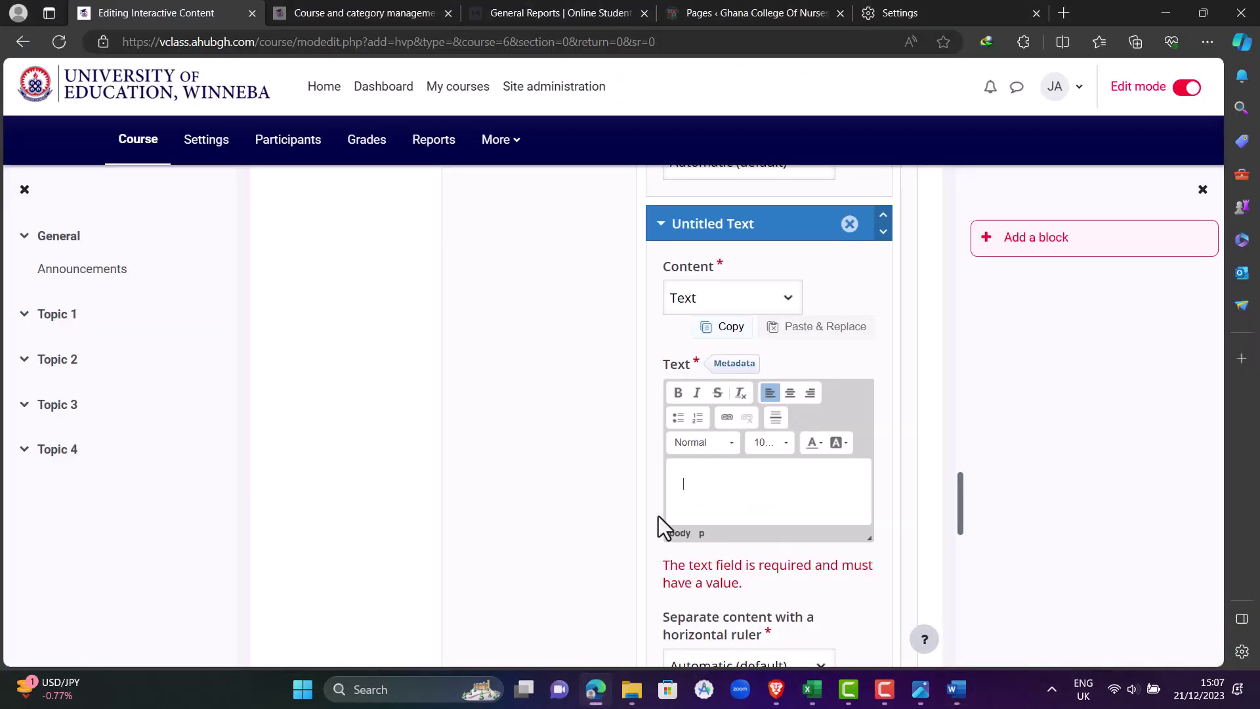
{"action": "left_click", "coordinate": [694, 486]}
{"action": "key", "text": "ctrl+v"}
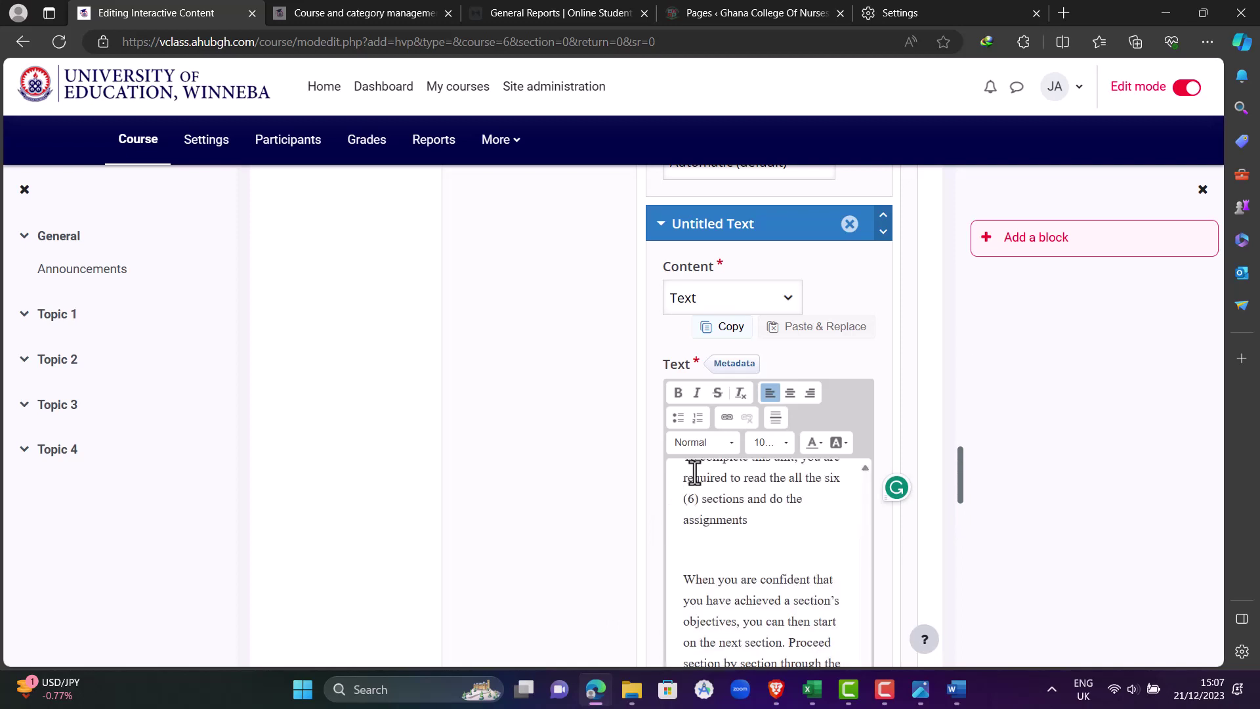
{"action": "scroll", "coordinate": [755, 509], "scroll_direction": "up", "scroll_amount": 10}
{"action": "scroll", "coordinate": [755, 512], "scroll_direction": "down", "scroll_amount": 2}
{"action": "scroll", "coordinate": [754, 509], "scroll_direction": "up", "scroll_amount": 5}
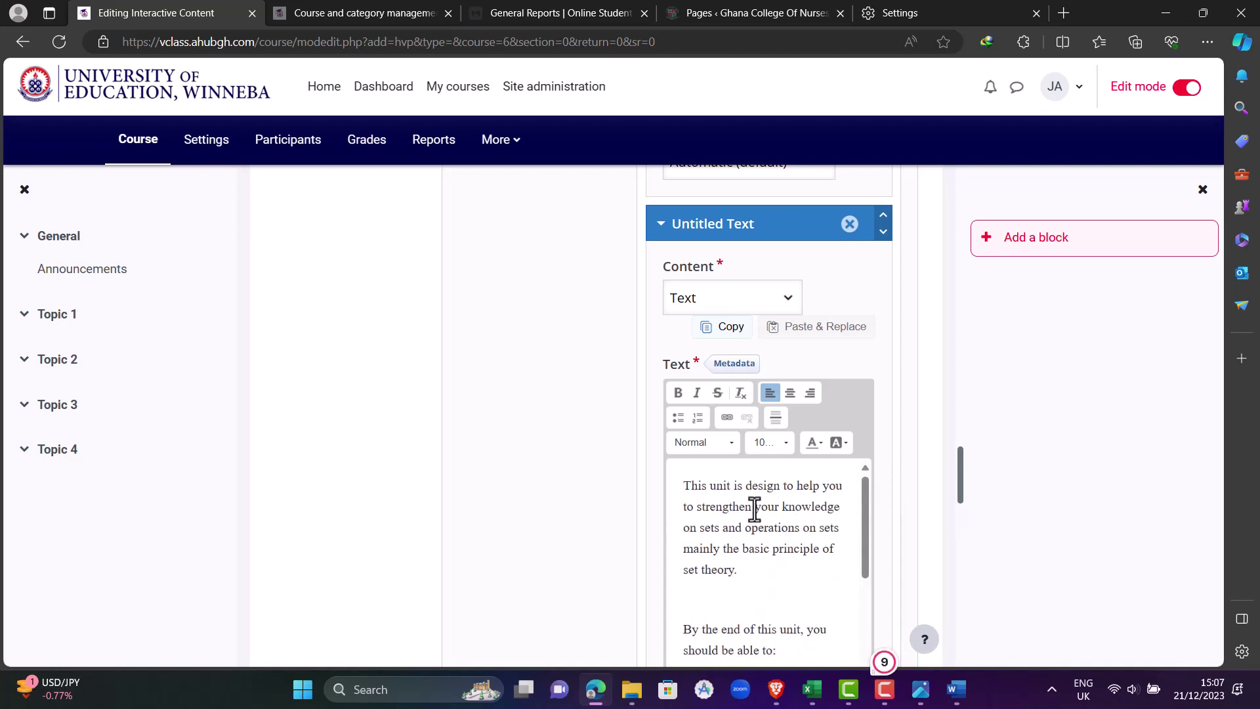
Insert the line "Objectives" above the first paragraph of the pasted text and format it as Heading 2
{"action": "left_click", "coordinate": [683, 486]}
{"action": "key", "text": "Return"}
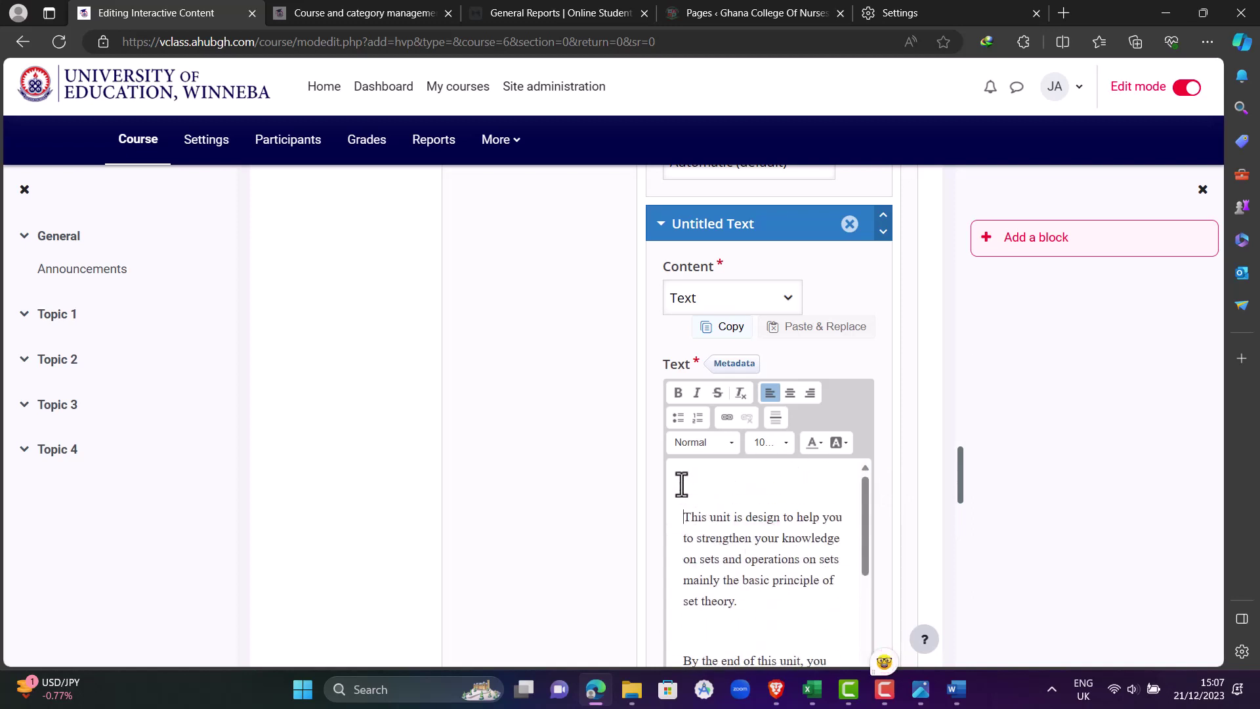
{"action": "type", "text": "Objecti"}
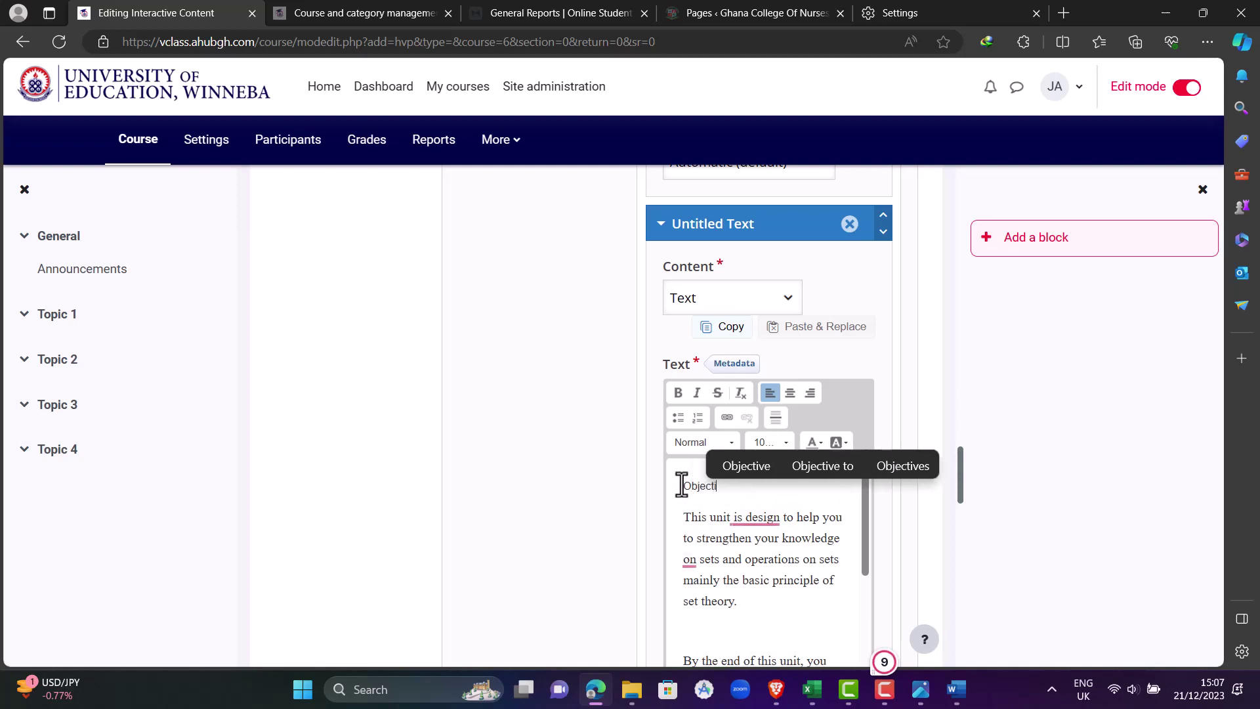
{"action": "type", "text": "ves"}
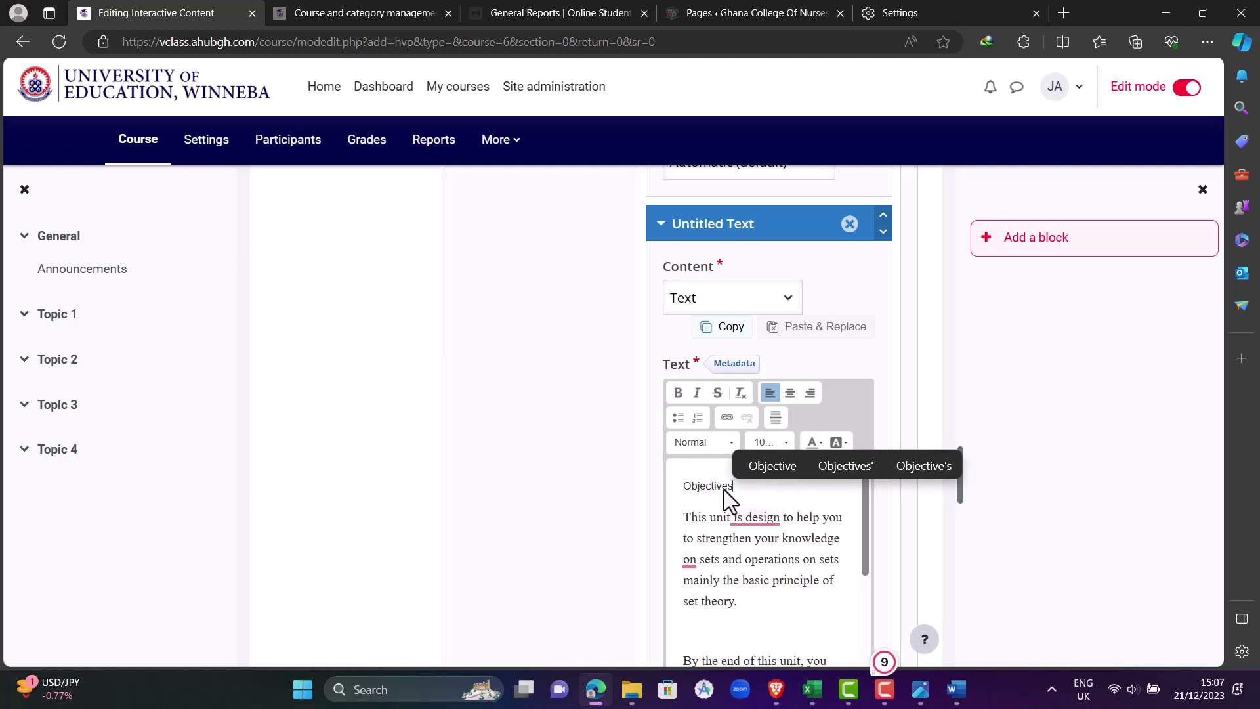
{"action": "left_click_drag", "start_coordinate": [680, 487], "coordinate": [733, 486]}
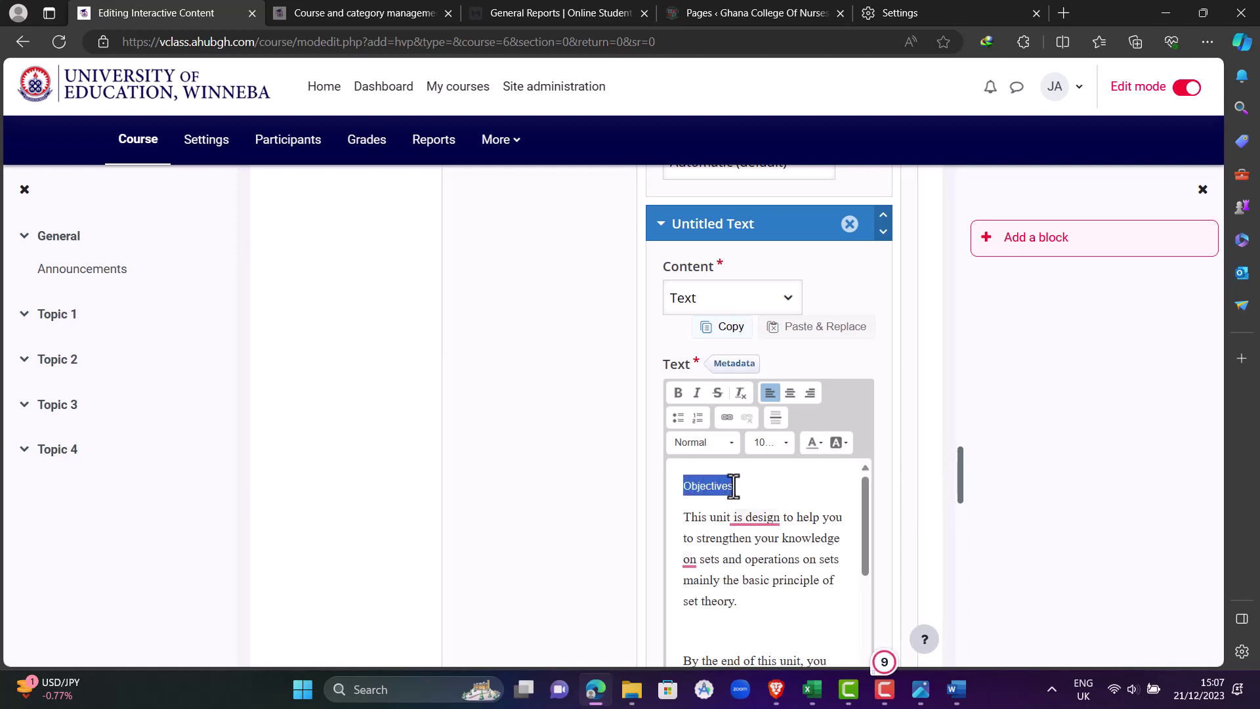
{"action": "left_click", "coordinate": [735, 453]}
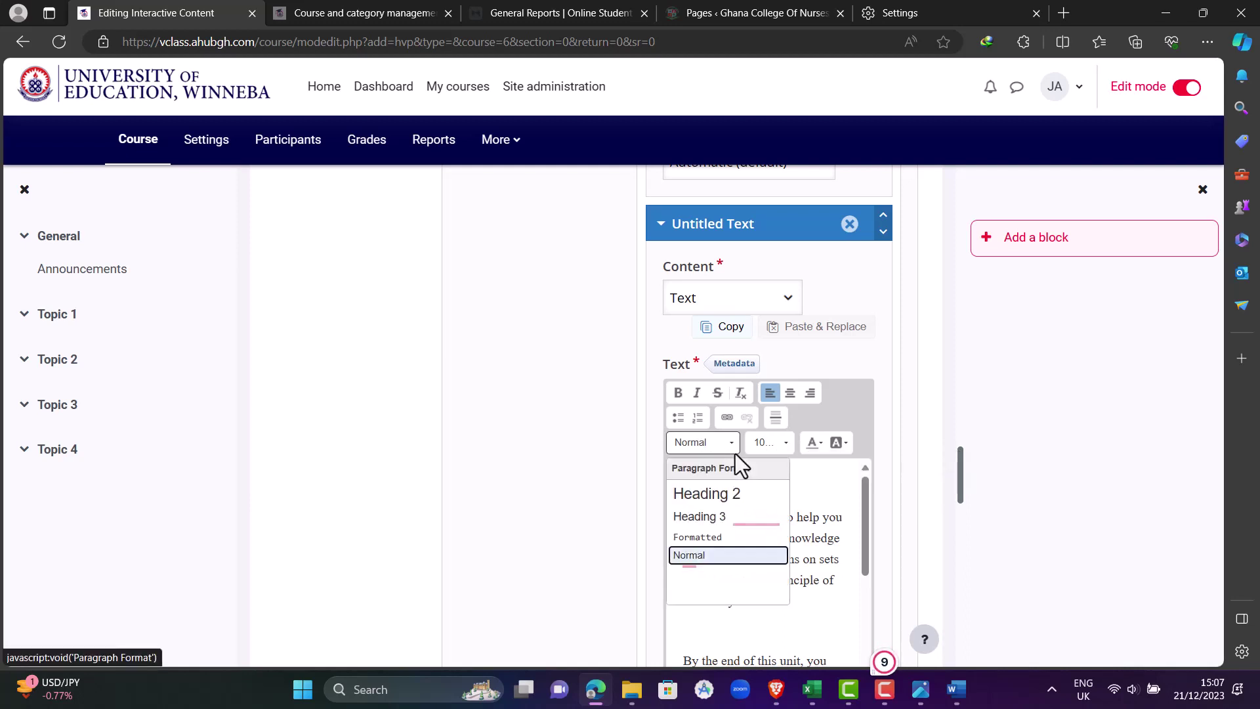
{"action": "left_click", "coordinate": [708, 493]}
{"action": "left_click", "coordinate": [794, 497]}
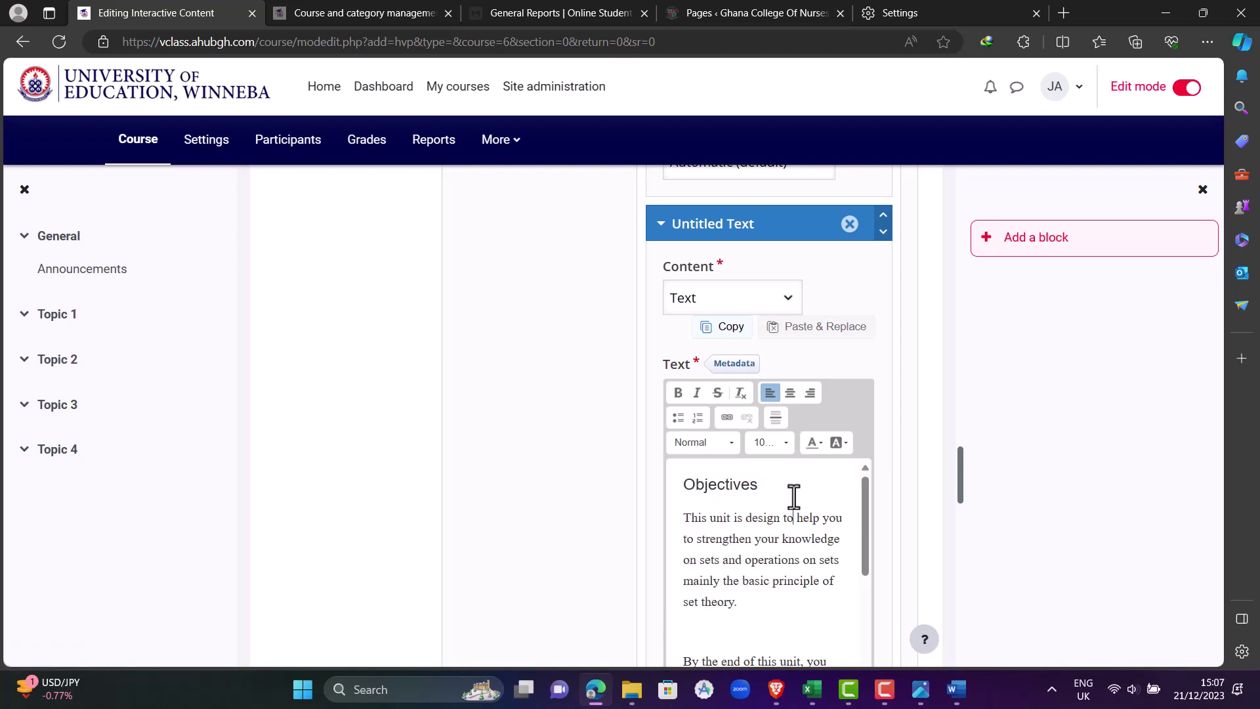
Review the pasted Objectives text to its end, then check the unit 1 introduction document in Word for remaining text
{"action": "scroll", "coordinate": [791, 539], "scroll_direction": "down", "scroll_amount": 10}
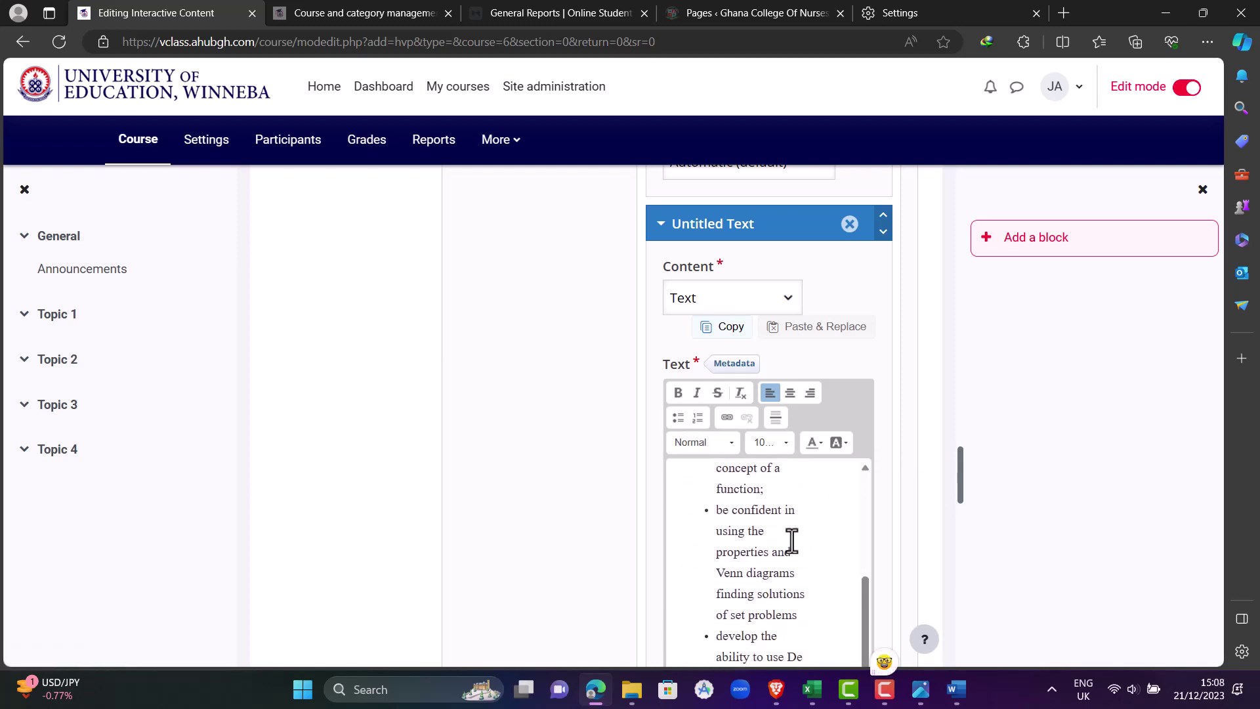
{"action": "scroll", "coordinate": [640, 542], "scroll_direction": "down", "scroll_amount": 6}
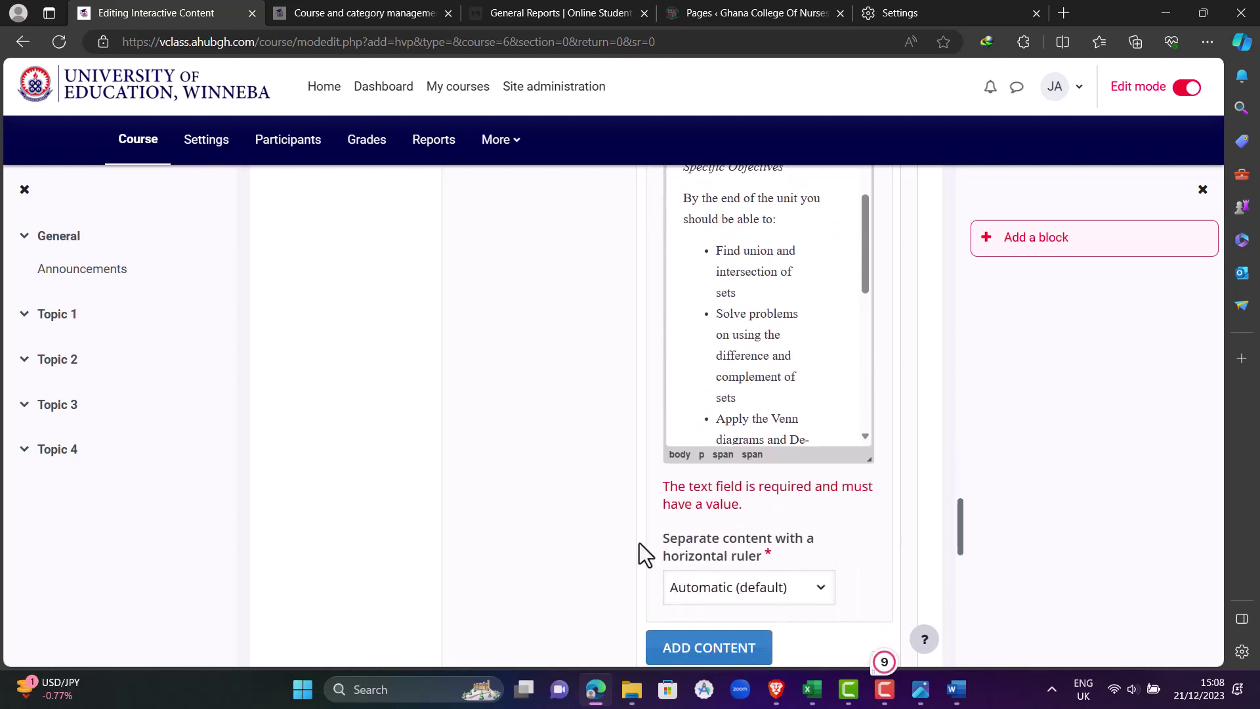
{"action": "scroll", "coordinate": [742, 358], "scroll_direction": "down", "scroll_amount": 10}
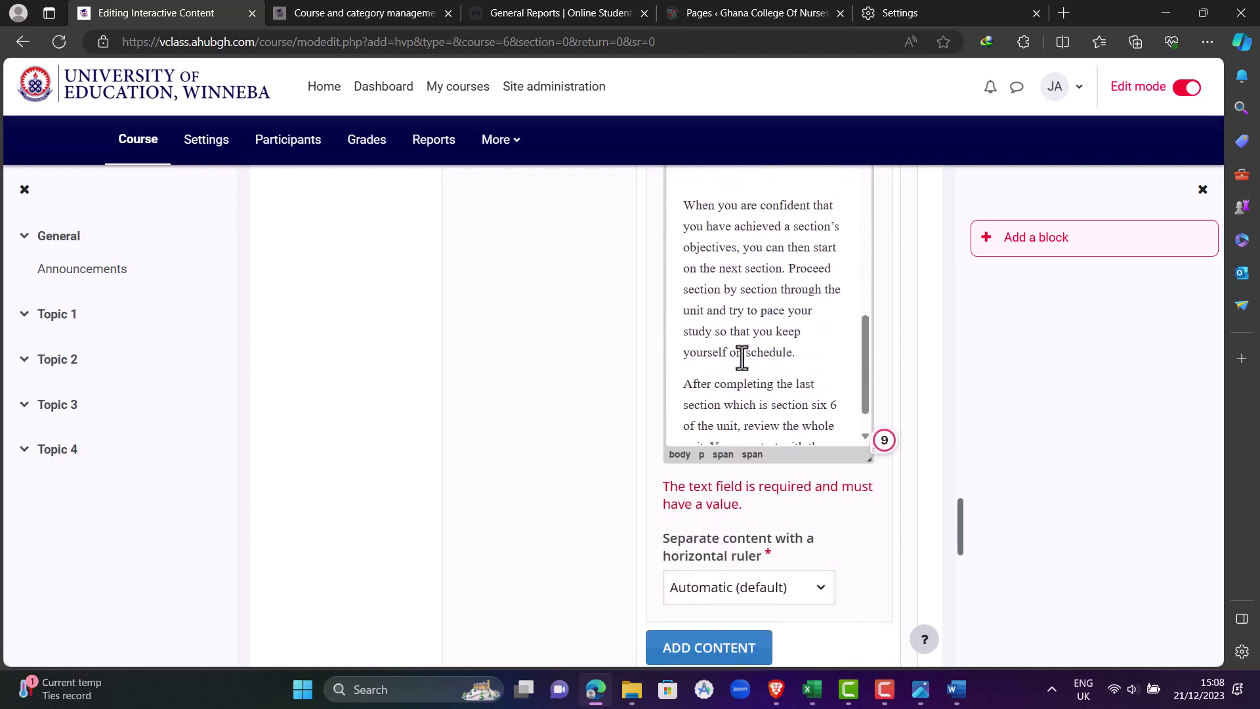
{"action": "left_click", "coordinate": [608, 403]}
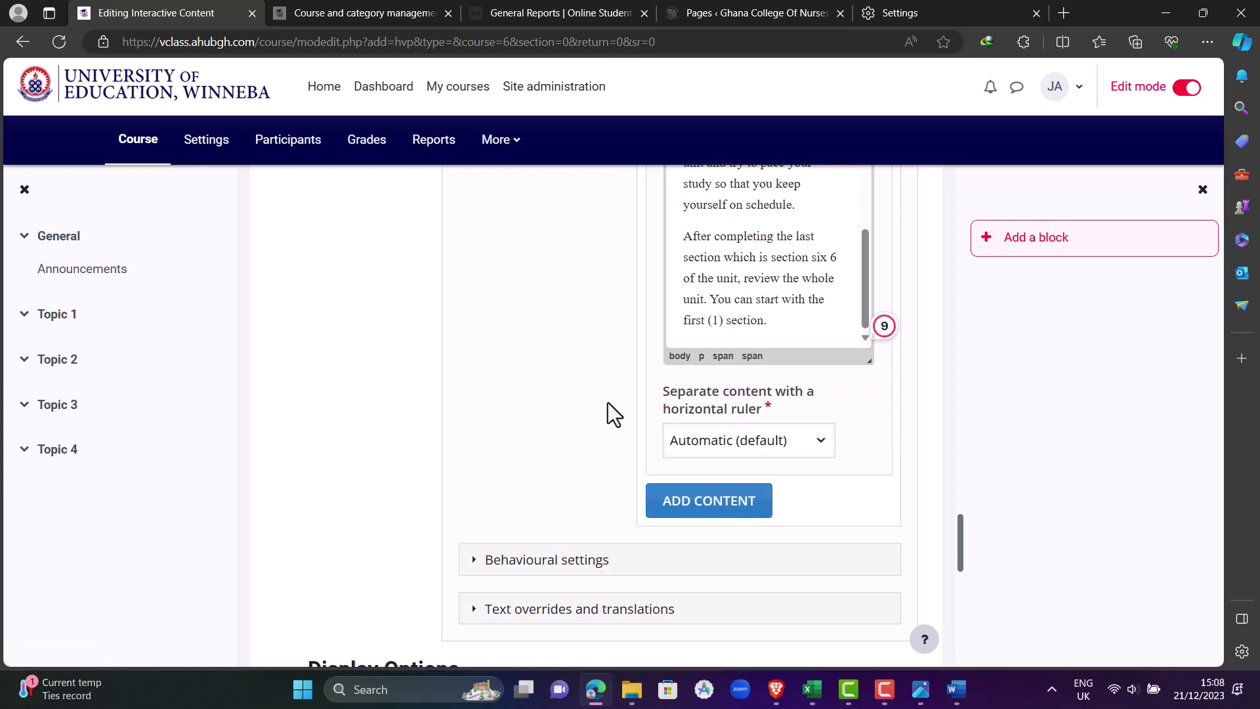
{"action": "mouse_move", "coordinate": [959, 696]}
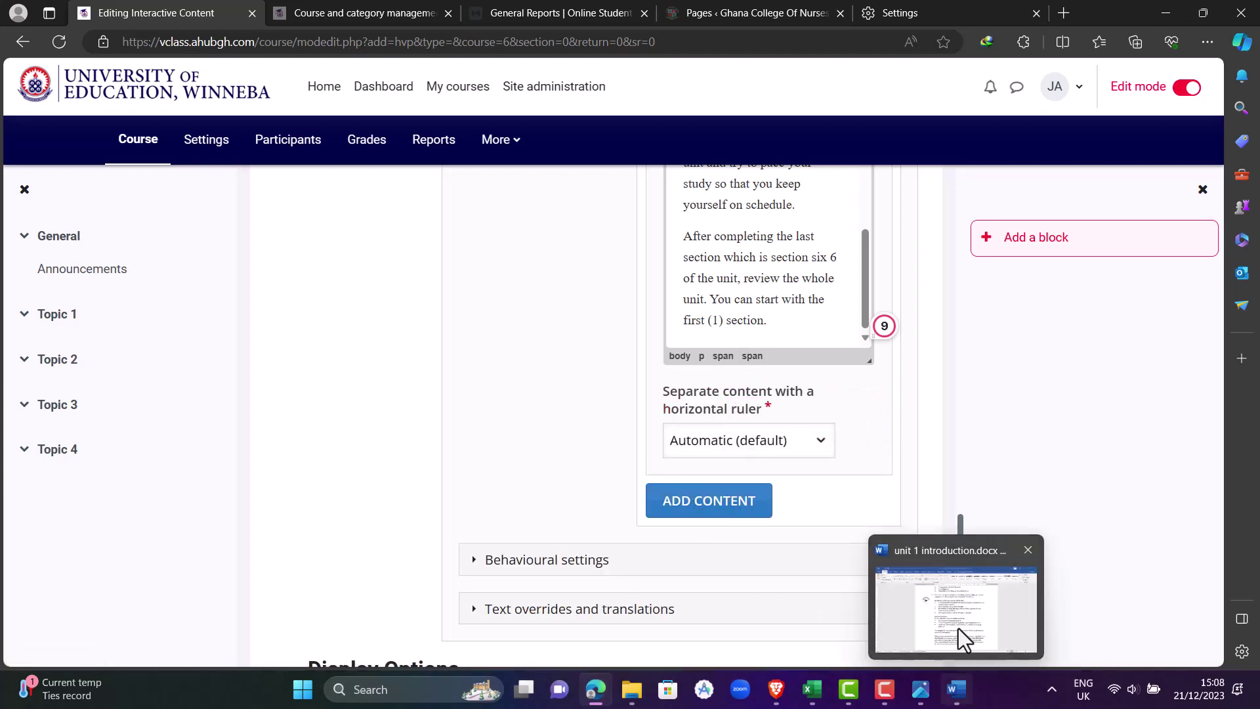
{"action": "left_click", "coordinate": [959, 628]}
{"action": "scroll", "coordinate": [690, 490], "scroll_direction": "down", "scroll_amount": 10}
{"action": "scroll", "coordinate": [690, 490], "scroll_direction": "down", "scroll_amount": 5}
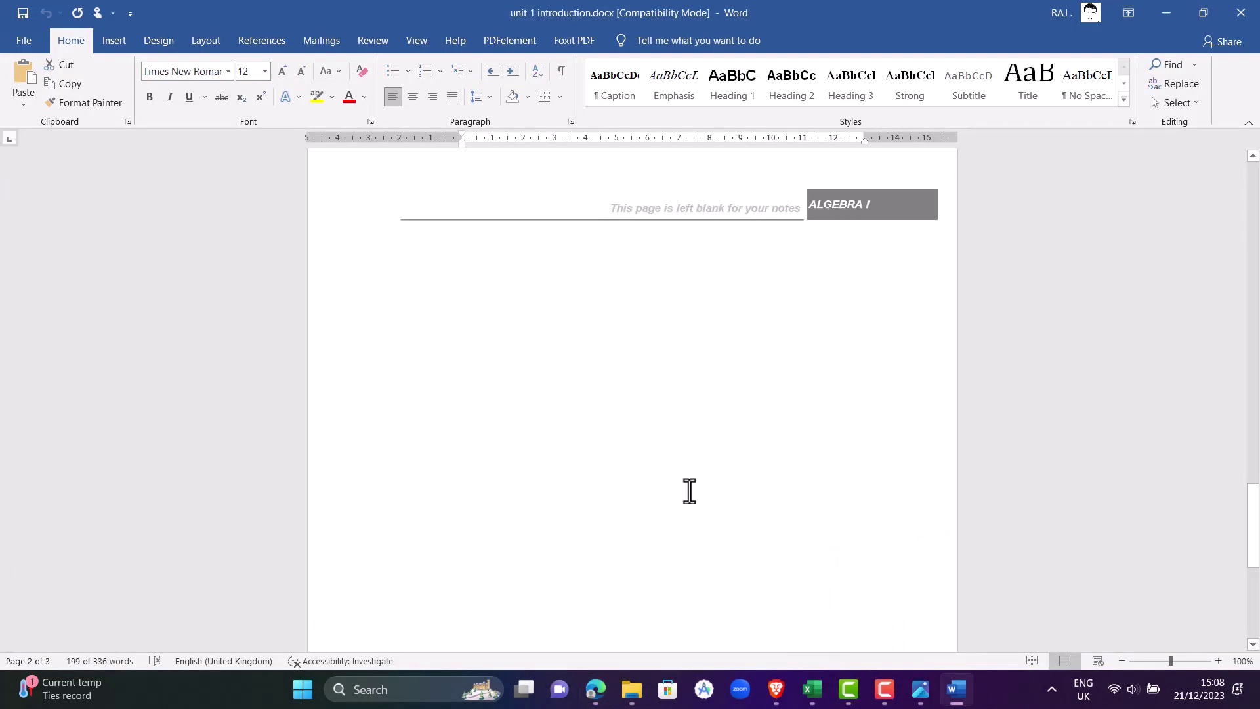
{"action": "scroll", "coordinate": [691, 490], "scroll_direction": "up", "scroll_amount": 20}
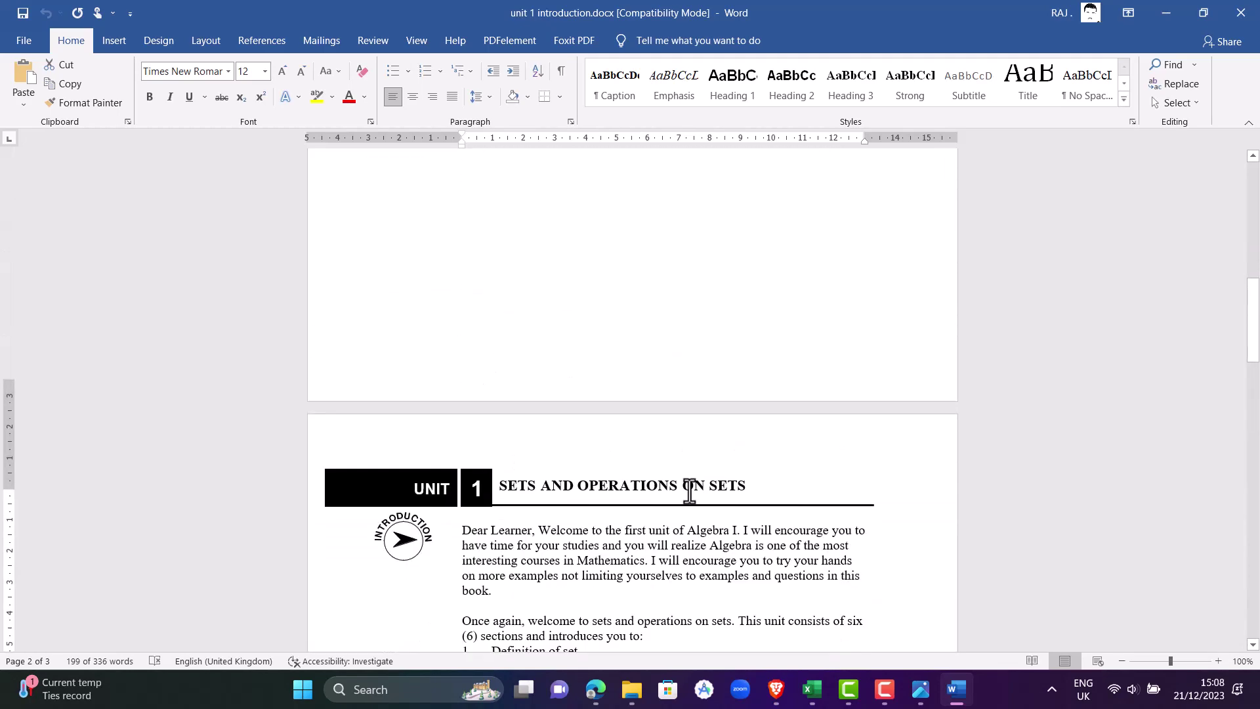
{"action": "scroll", "coordinate": [691, 490], "scroll_direction": "down", "scroll_amount": 5}
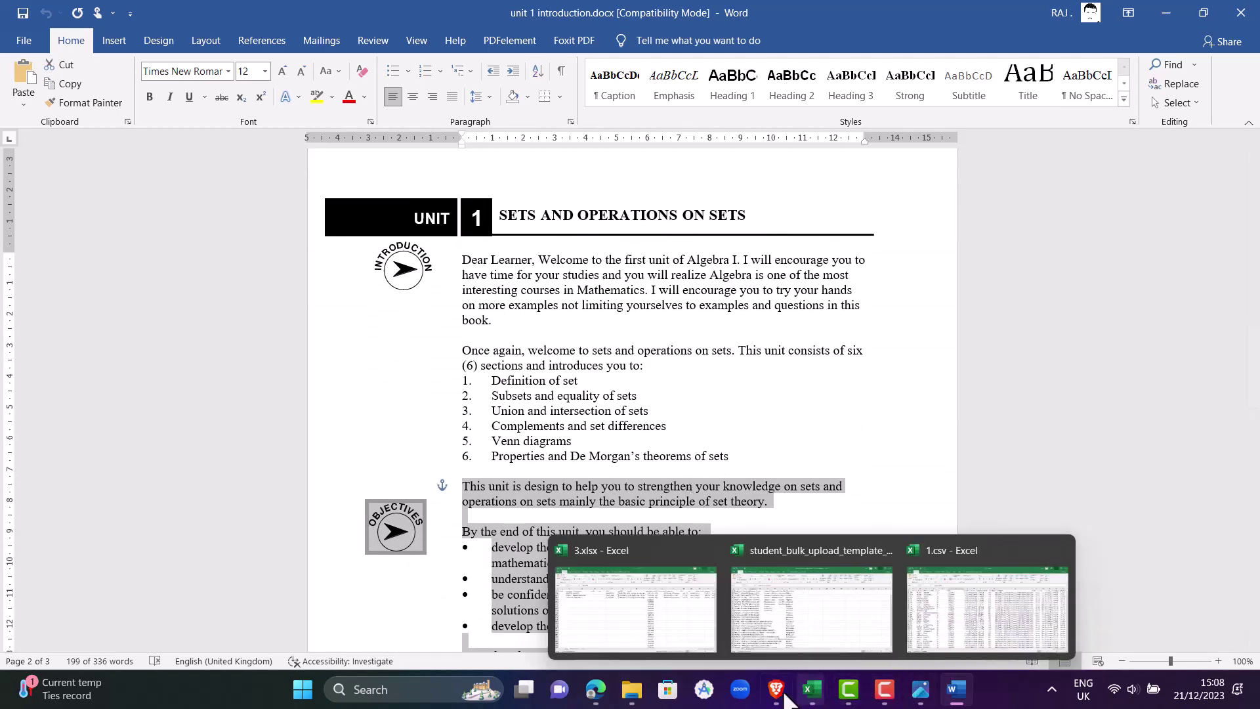
{"action": "mouse_move", "coordinate": [777, 694]}
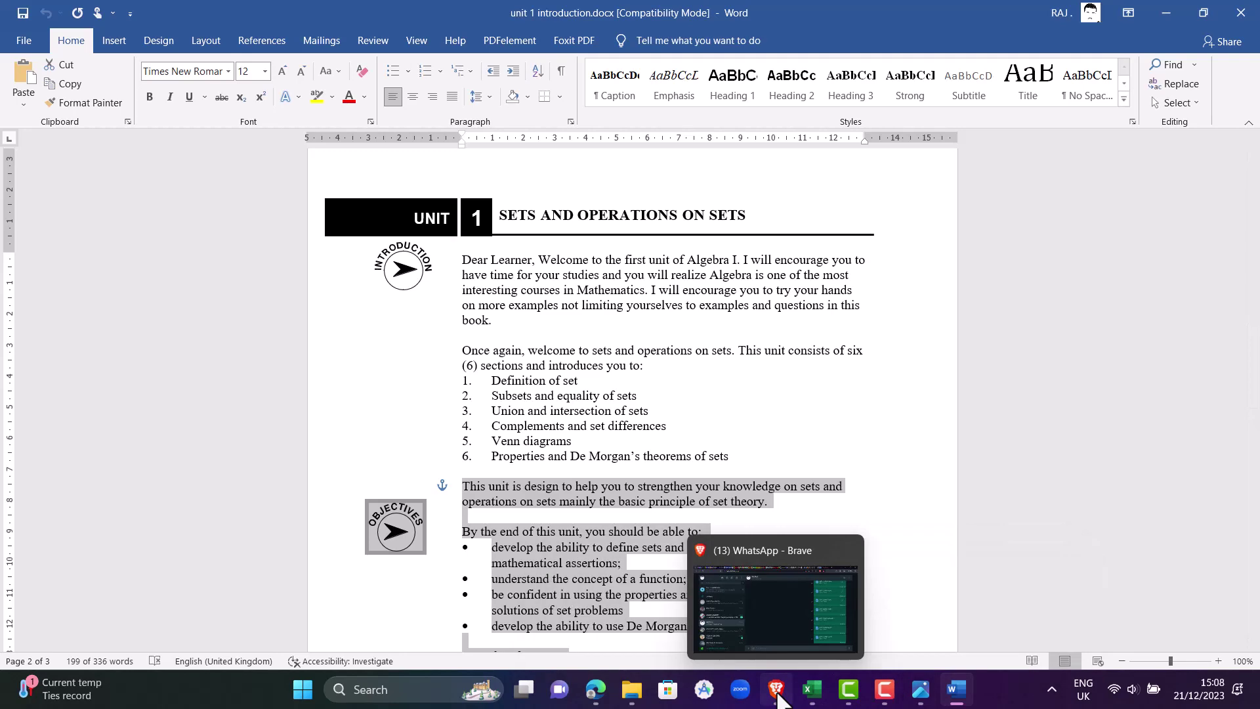
Return to the book editor in the browser, save the ALGEBRA 1 interactive content and display its book cover
{"action": "left_click", "coordinate": [595, 691]}
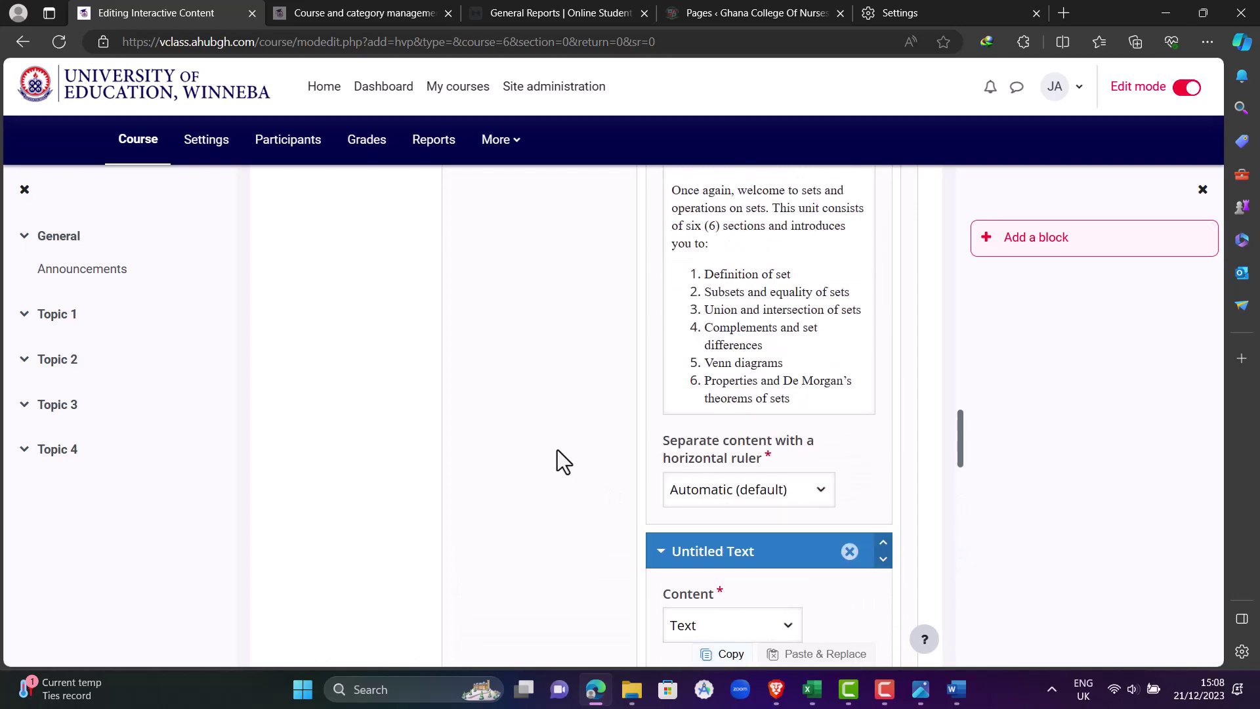
{"action": "scroll", "coordinate": [557, 451], "scroll_direction": "up", "scroll_amount": 8}
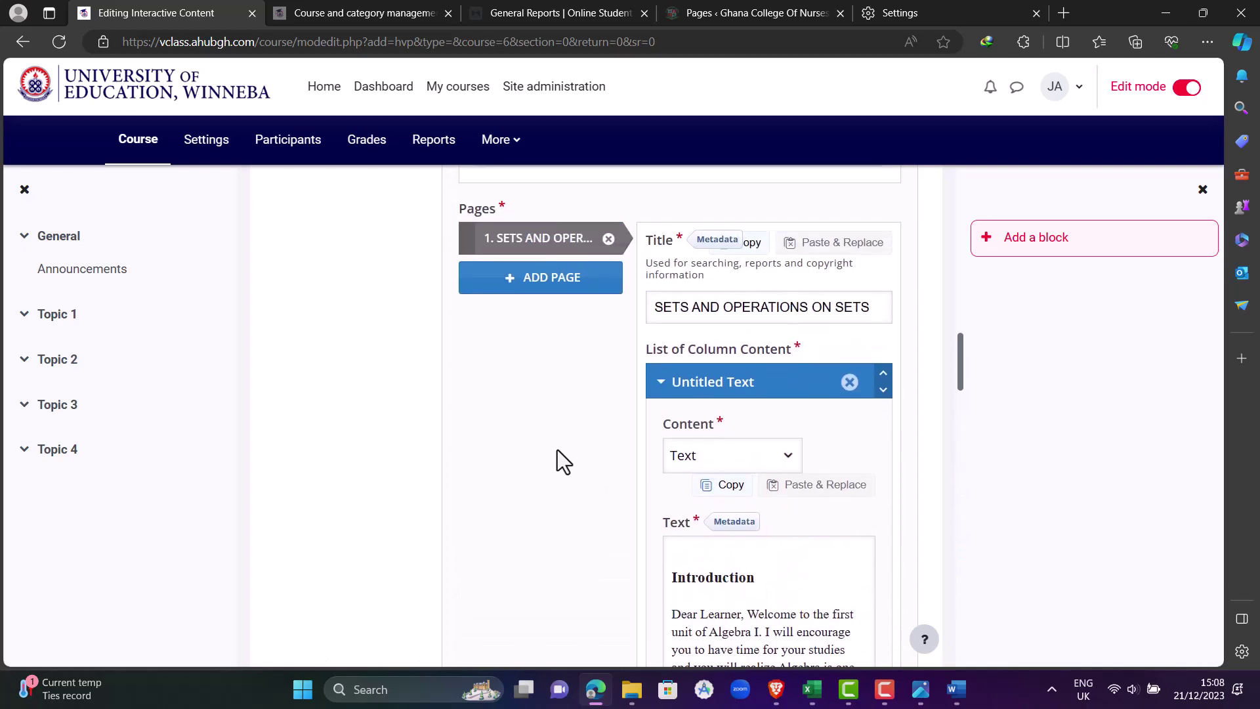
{"action": "scroll", "coordinate": [557, 451], "scroll_direction": "up", "scroll_amount": 2}
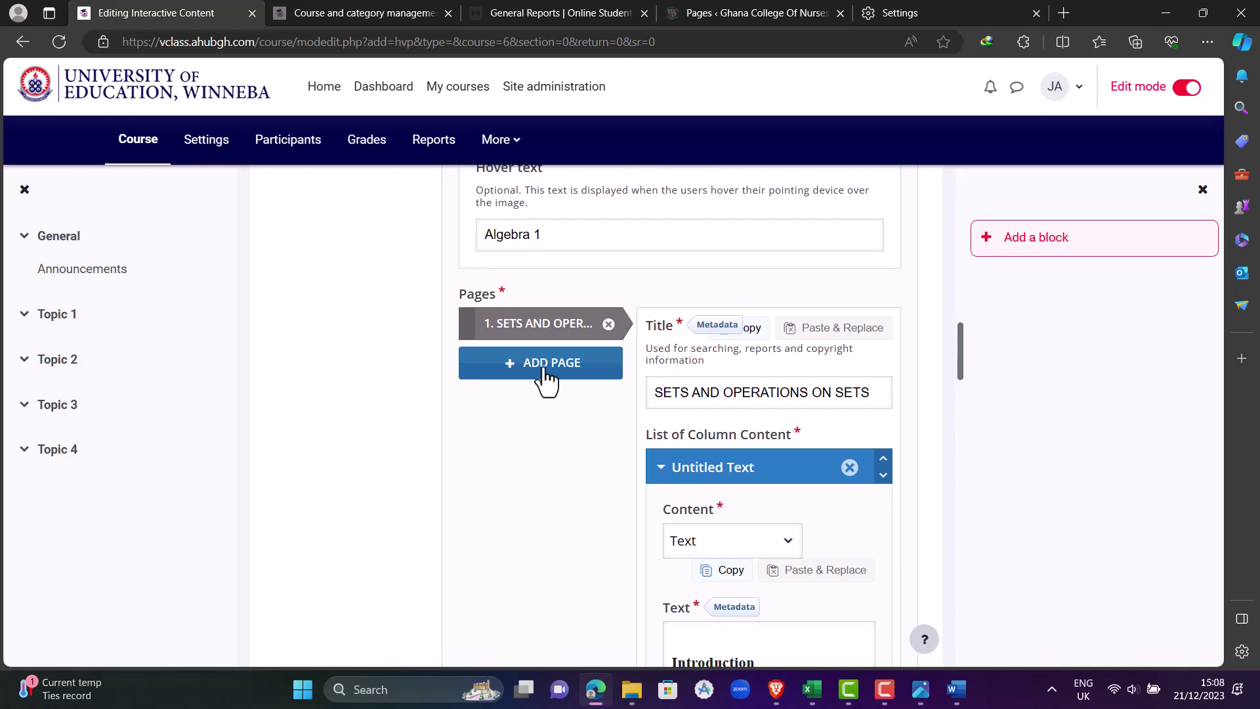
{"action": "scroll", "coordinate": [565, 486], "scroll_direction": "down", "scroll_amount": 15}
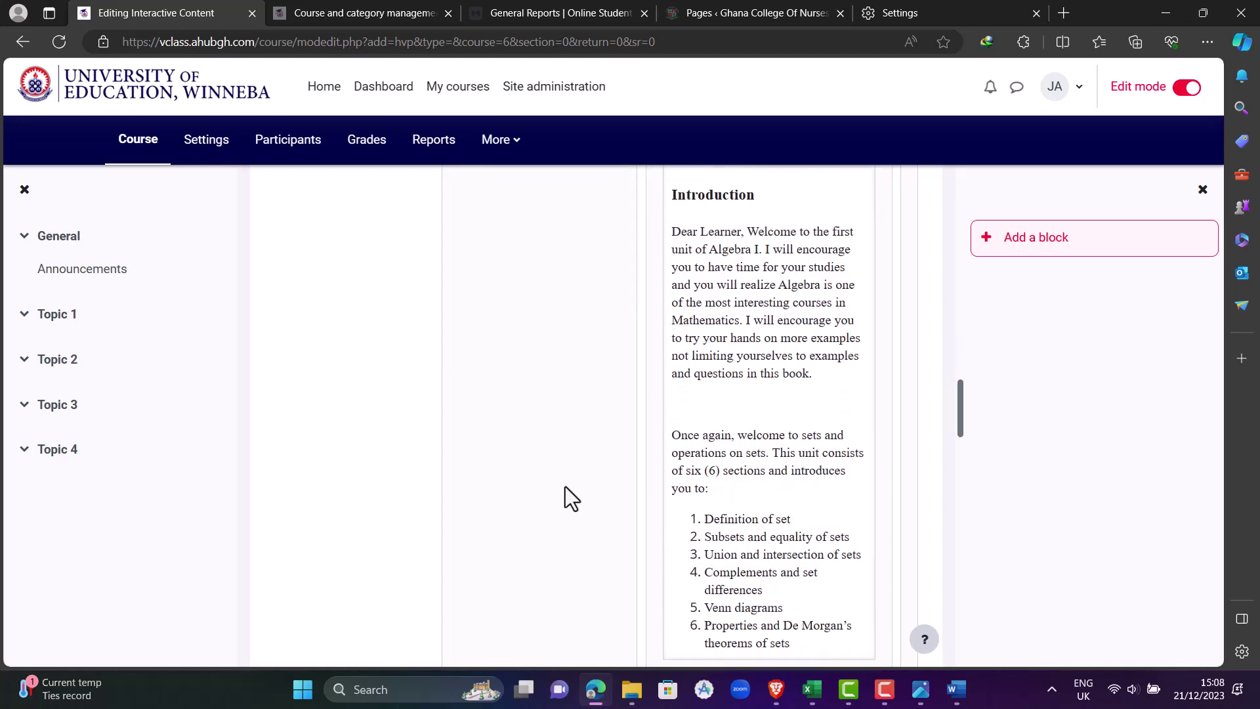
{"action": "scroll", "coordinate": [565, 487], "scroll_direction": "down", "scroll_amount": 10}
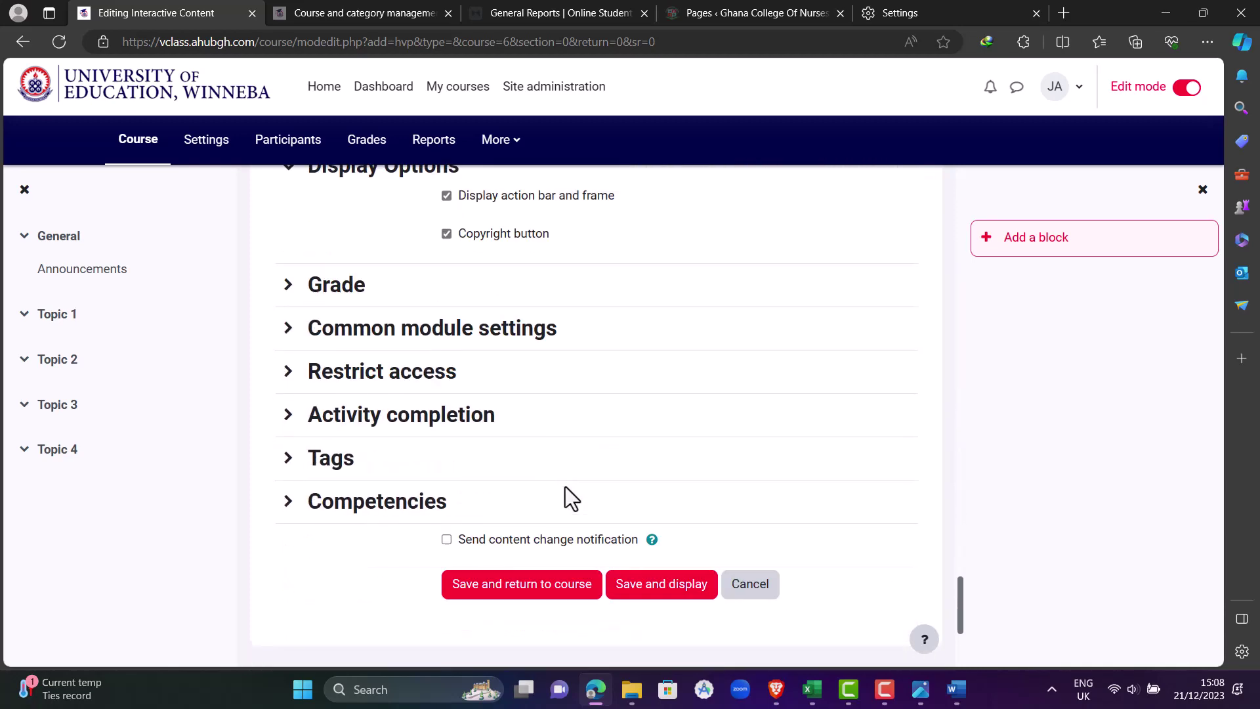
{"action": "left_click", "coordinate": [631, 452]}
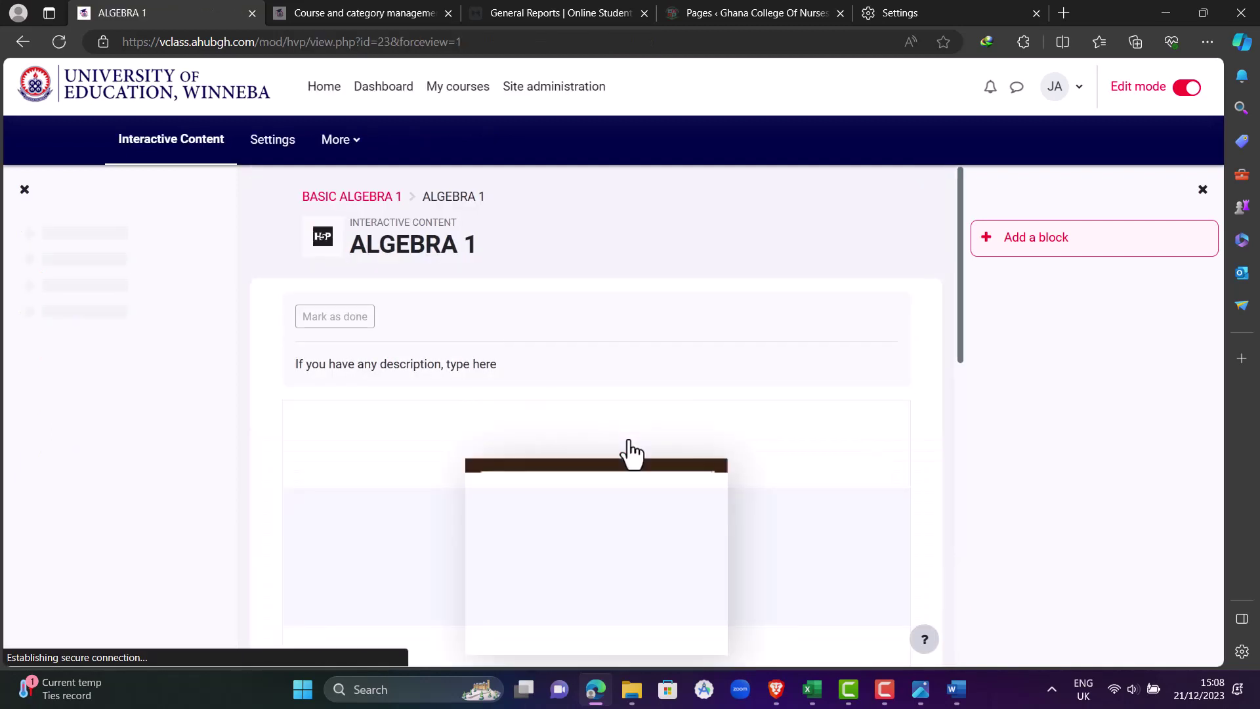
{"action": "scroll", "coordinate": [755, 497], "scroll_direction": "down", "scroll_amount": 4}
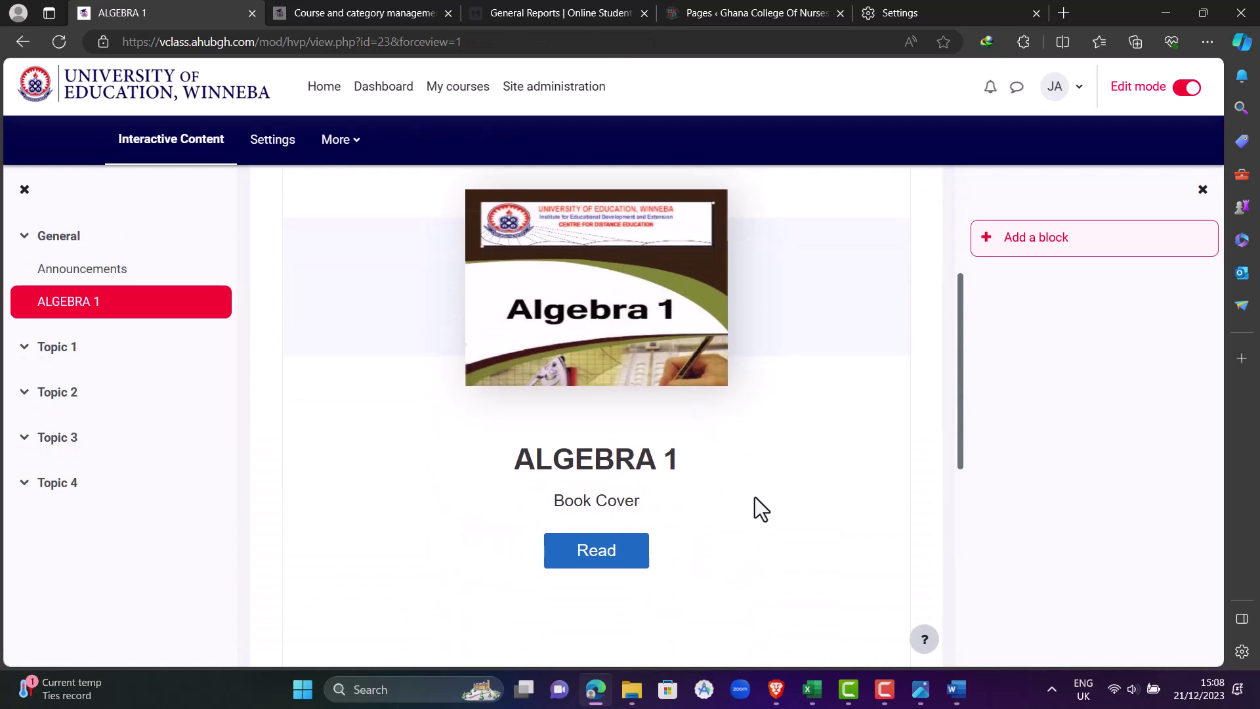
Open the ALGEBRA 1 book for reading, go to its Objectives section, review the page to its end and collapse the page's outline
{"action": "left_click", "coordinate": [595, 563]}
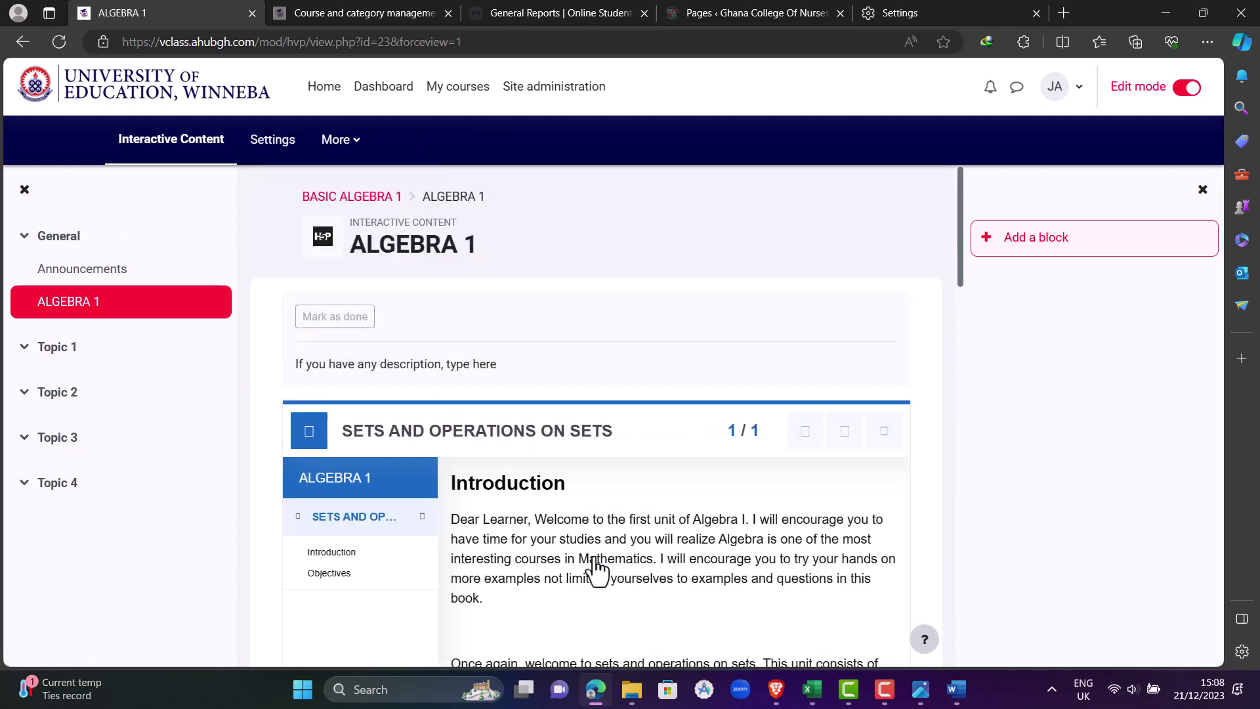
{"action": "scroll", "coordinate": [595, 564], "scroll_direction": "down", "scroll_amount": 2}
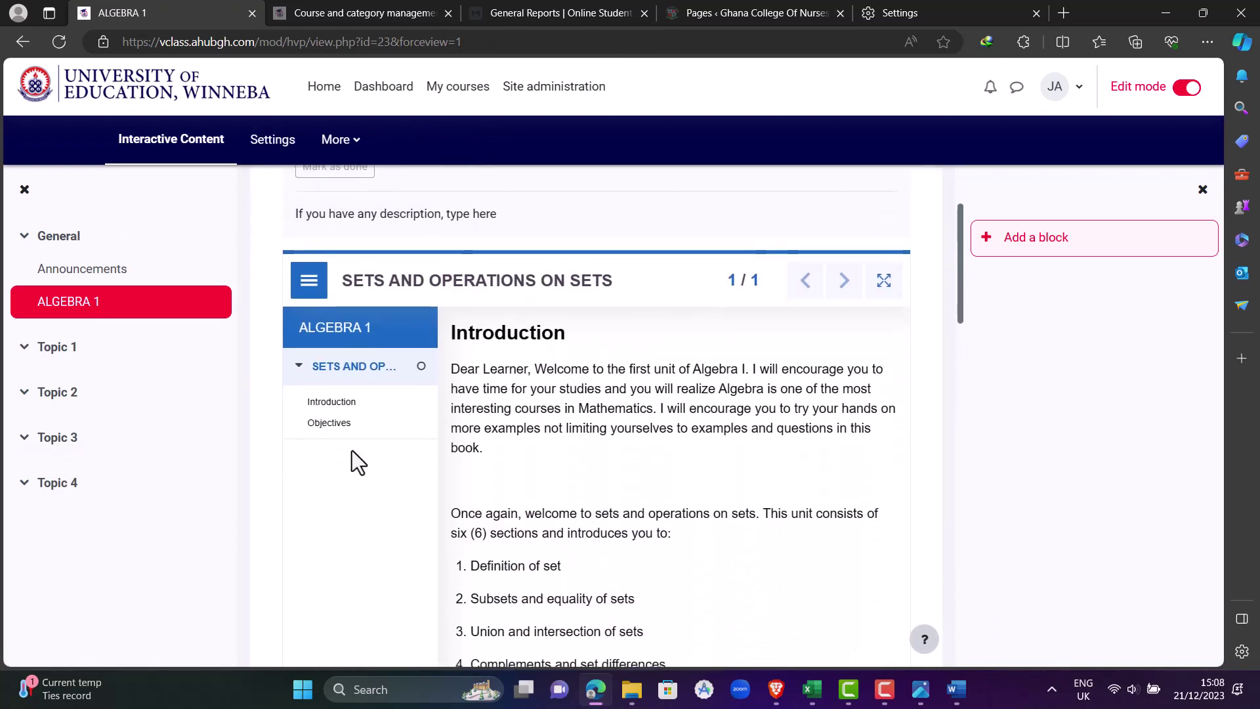
{"action": "left_click", "coordinate": [324, 422]}
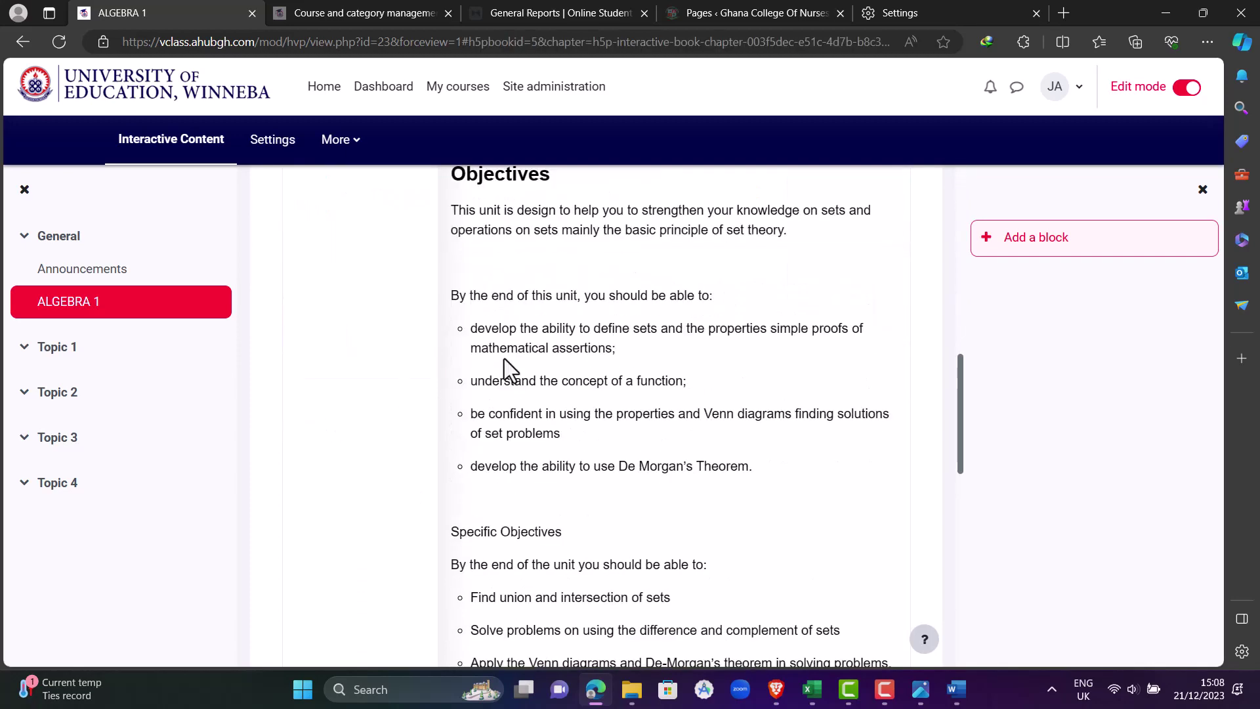
{"action": "scroll", "coordinate": [504, 359], "scroll_direction": "down", "scroll_amount": 6}
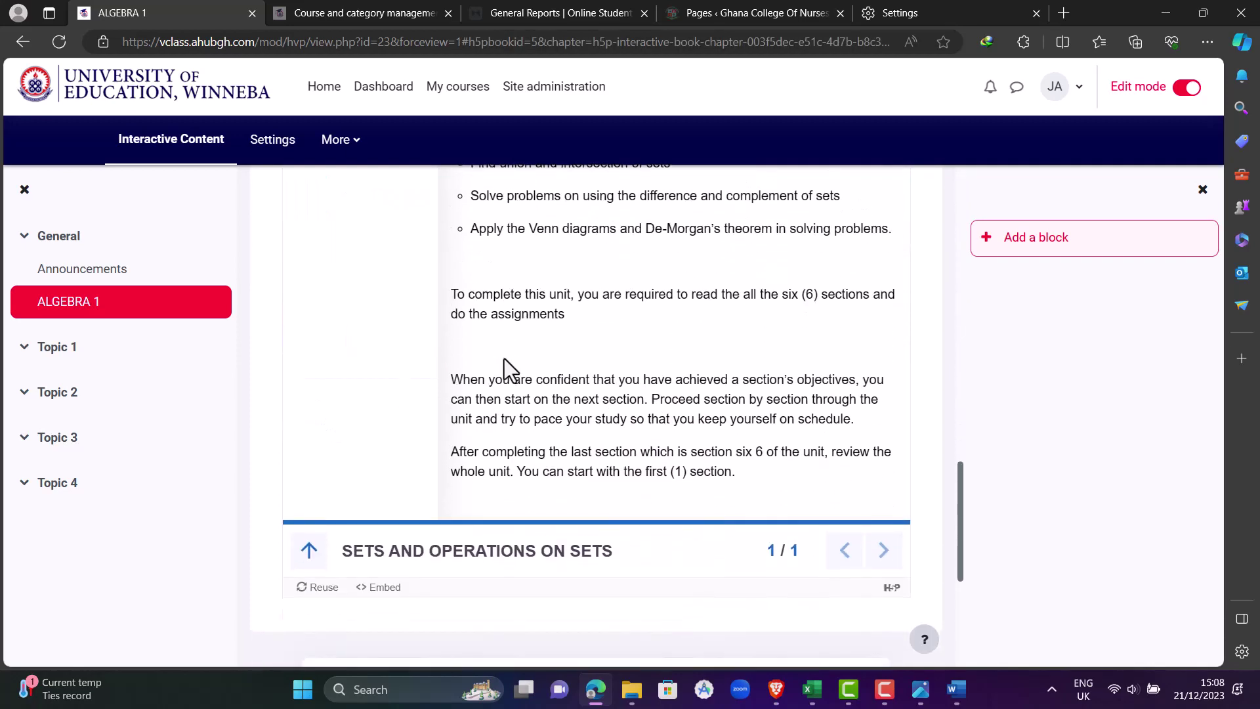
{"action": "scroll", "coordinate": [504, 358], "scroll_direction": "up", "scroll_amount": 15}
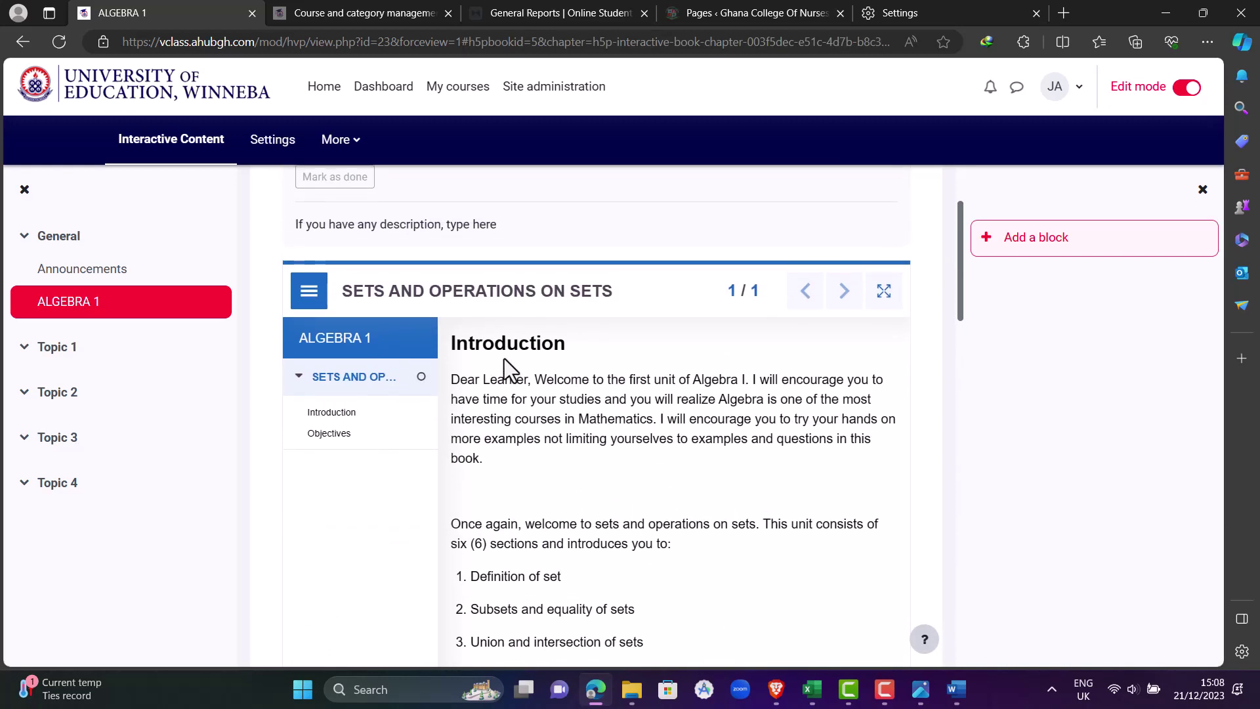
{"action": "left_click", "coordinate": [299, 390]}
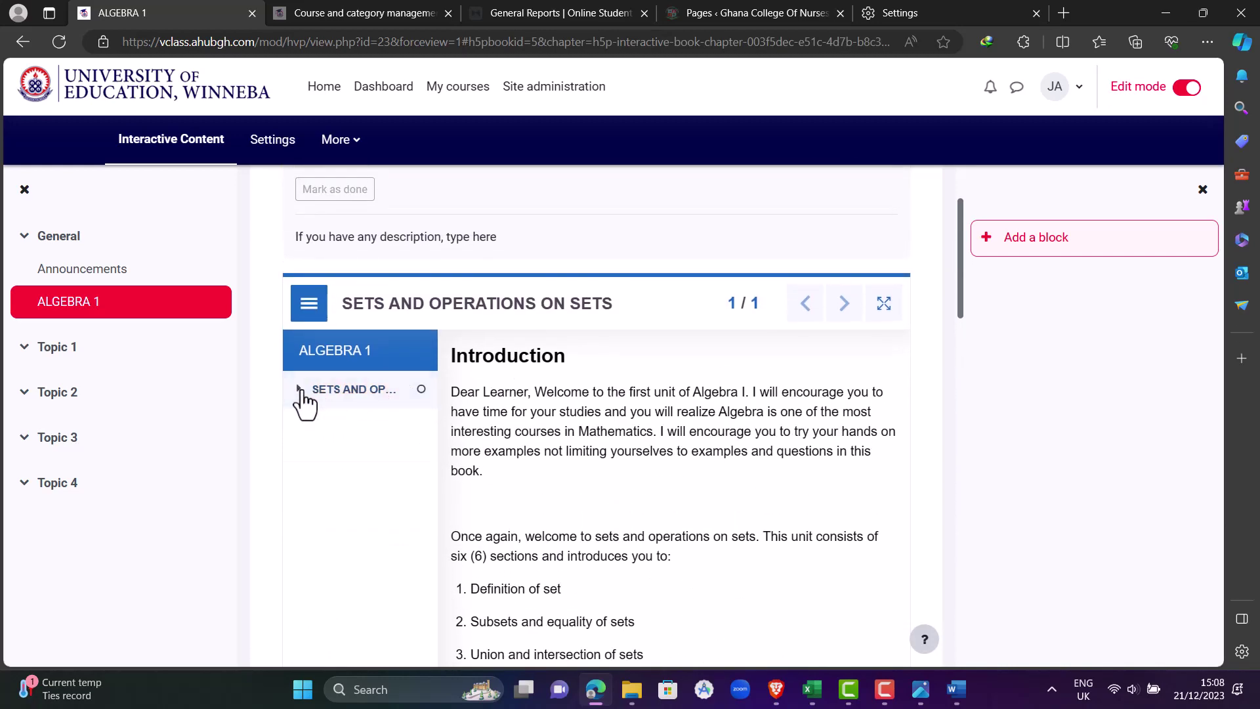
Open the settings of the ALGEBRA 1 interactive content and add a second page to the book
{"action": "left_click", "coordinate": [265, 146]}
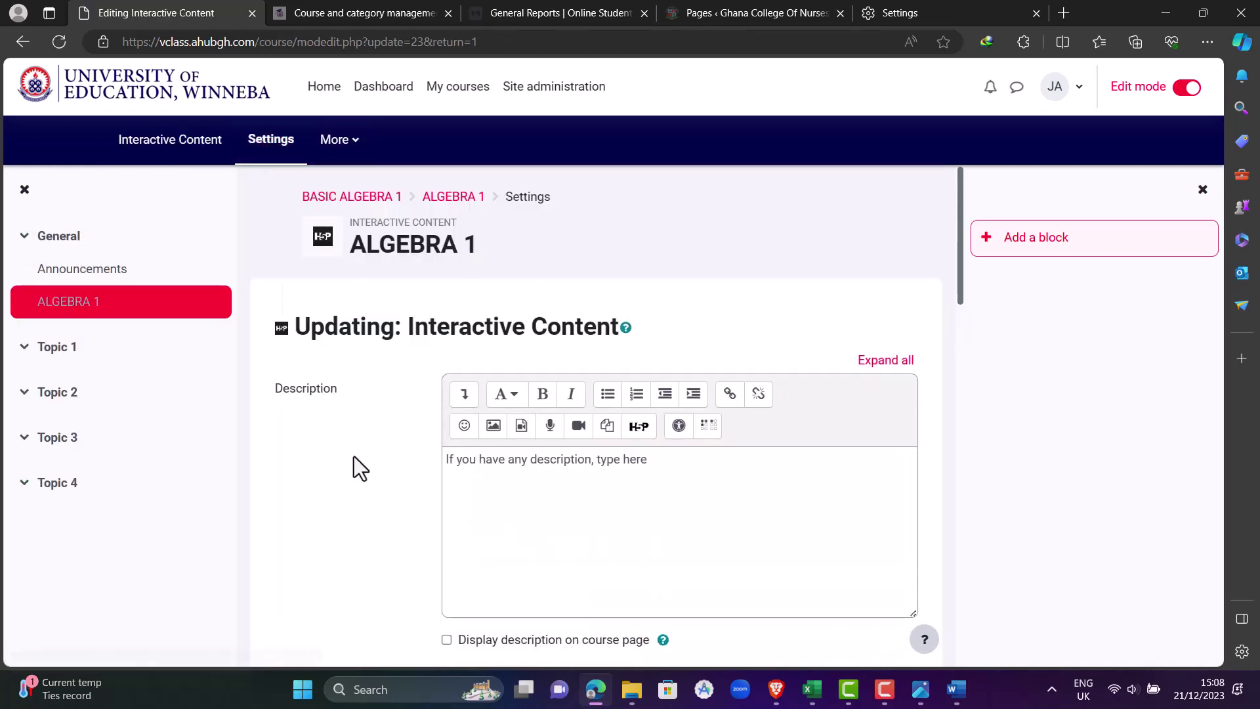
{"action": "scroll", "coordinate": [353, 456], "scroll_direction": "down", "scroll_amount": 2}
{"action": "scroll", "coordinate": [353, 456], "scroll_direction": "down", "scroll_amount": 8}
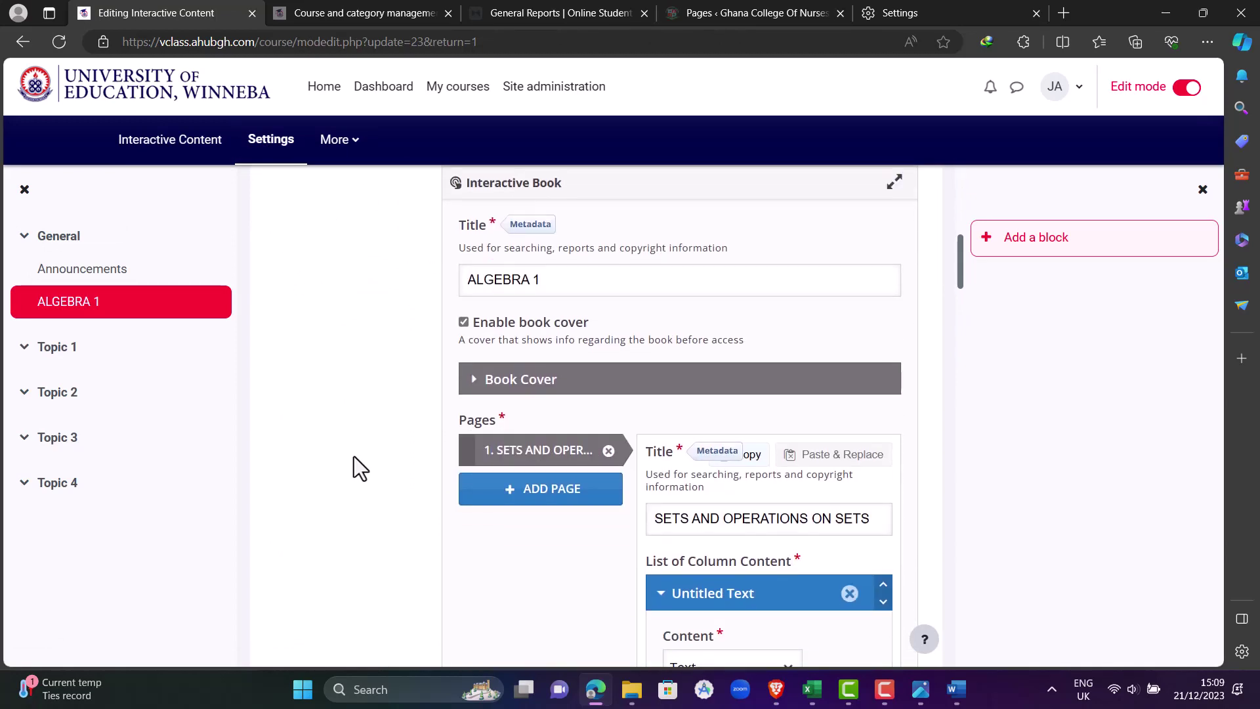
{"action": "scroll", "coordinate": [354, 456], "scroll_direction": "down", "scroll_amount": 9}
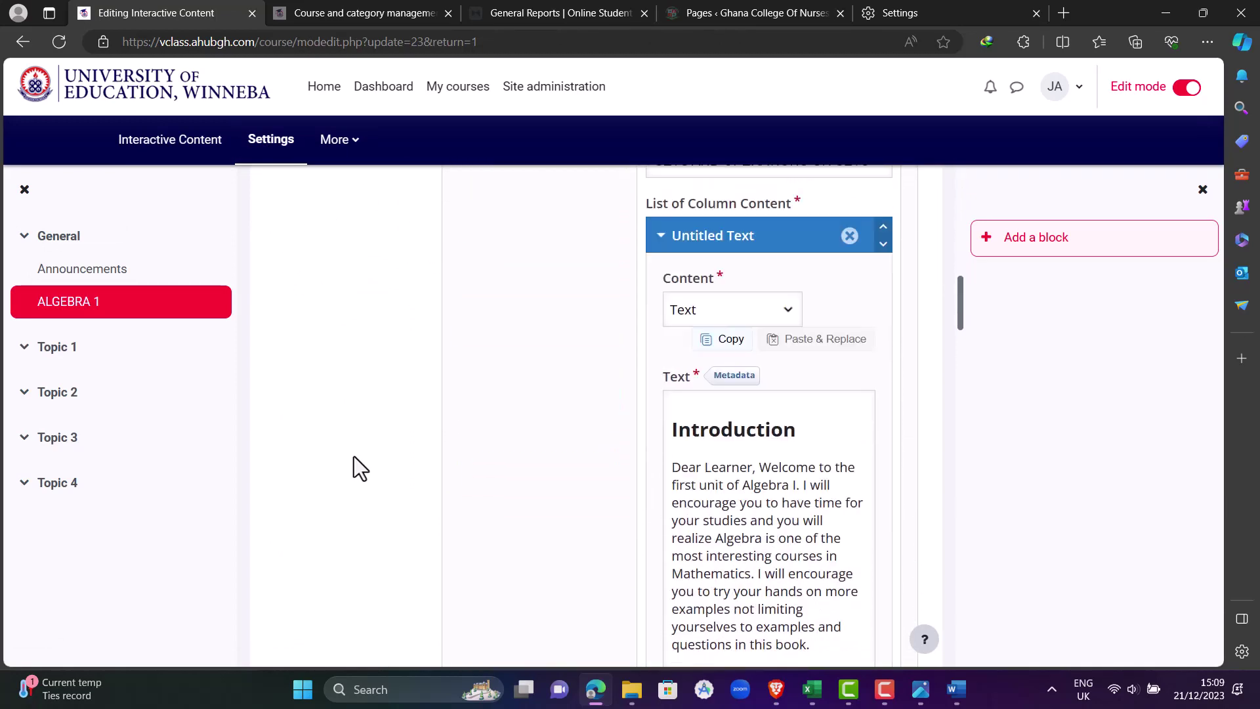
{"action": "scroll", "coordinate": [353, 458], "scroll_direction": "down", "scroll_amount": 13}
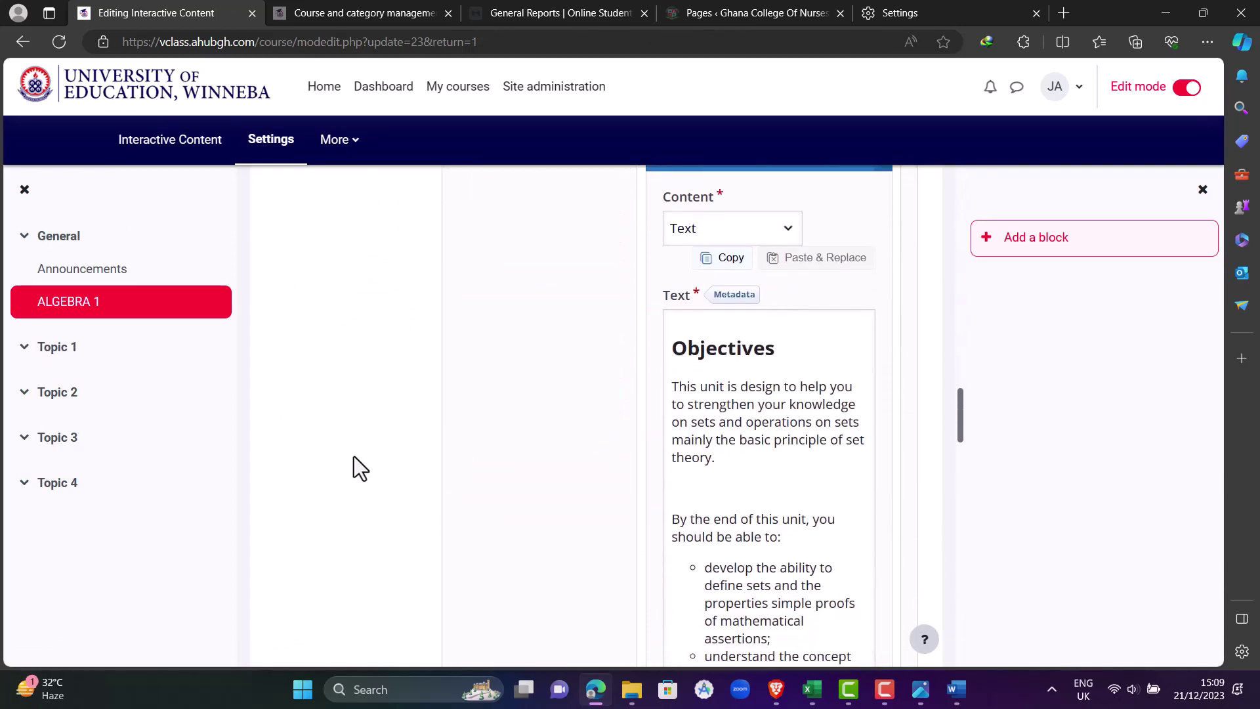
{"action": "scroll", "coordinate": [353, 456], "scroll_direction": "down", "scroll_amount": 11}
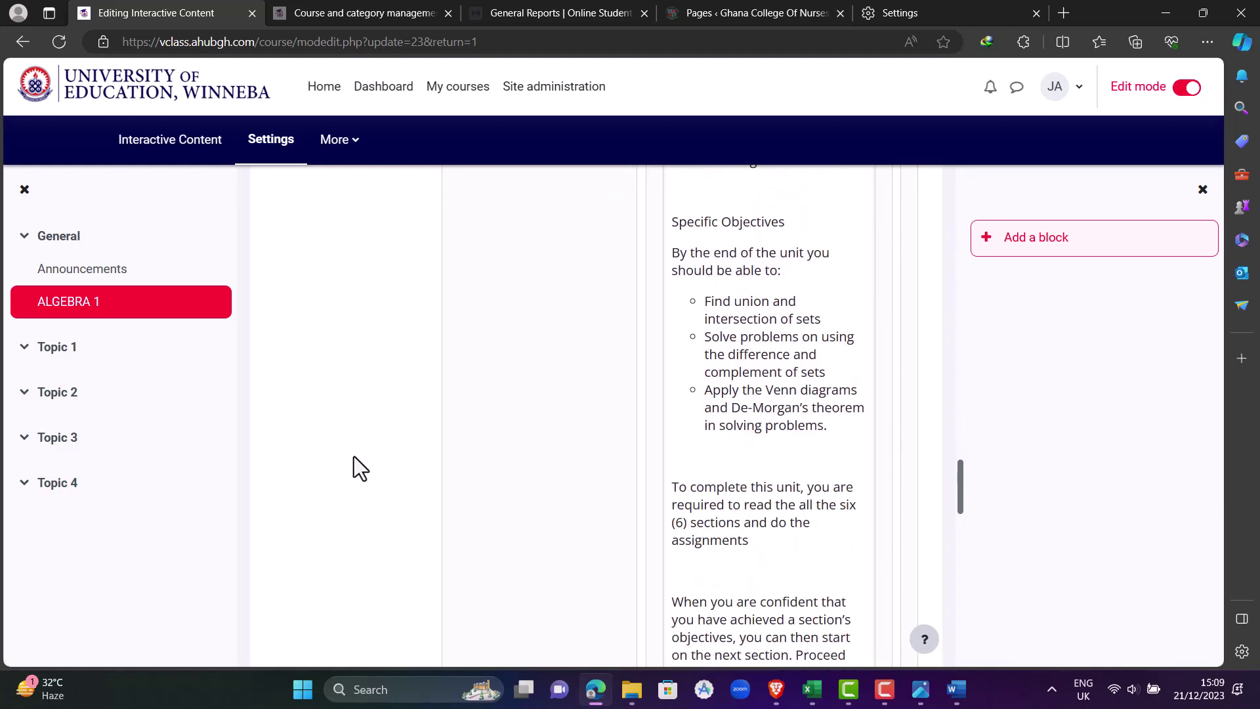
{"action": "scroll", "coordinate": [353, 455], "scroll_direction": "down", "scroll_amount": 4}
{"action": "scroll", "coordinate": [353, 456], "scroll_direction": "up", "scroll_amount": 15}
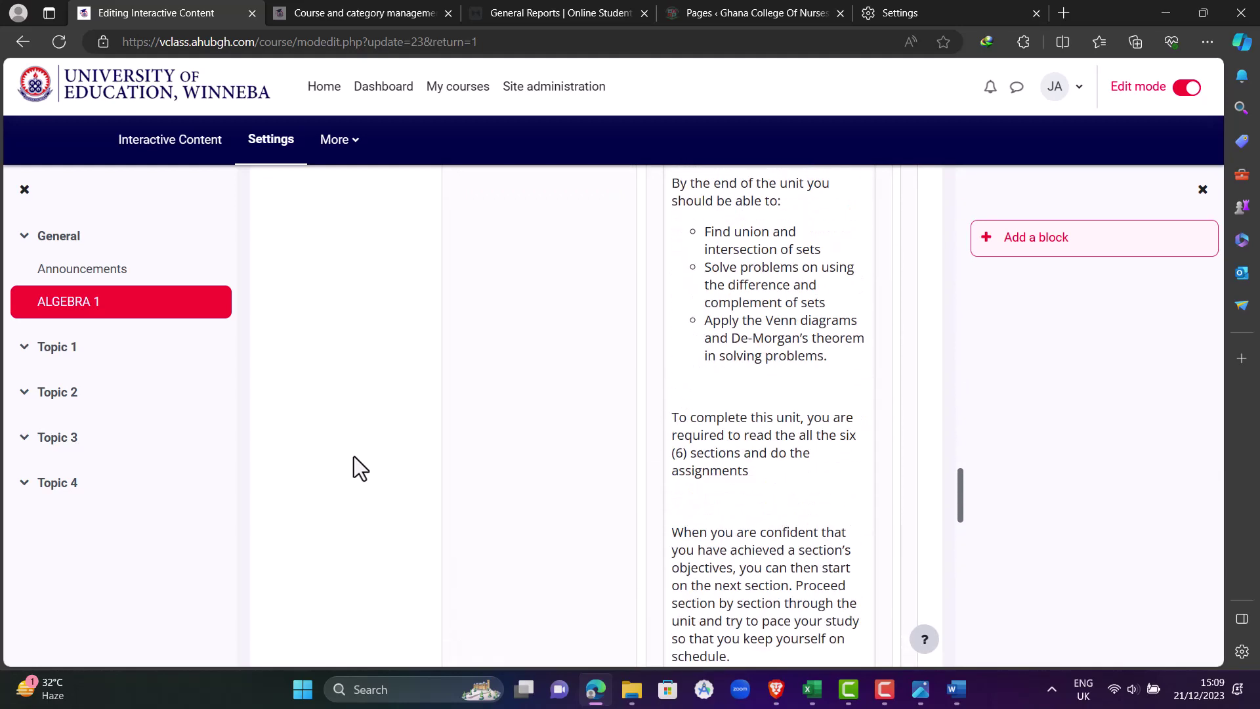
{"action": "scroll", "coordinate": [353, 456], "scroll_direction": "up", "scroll_amount": 18}
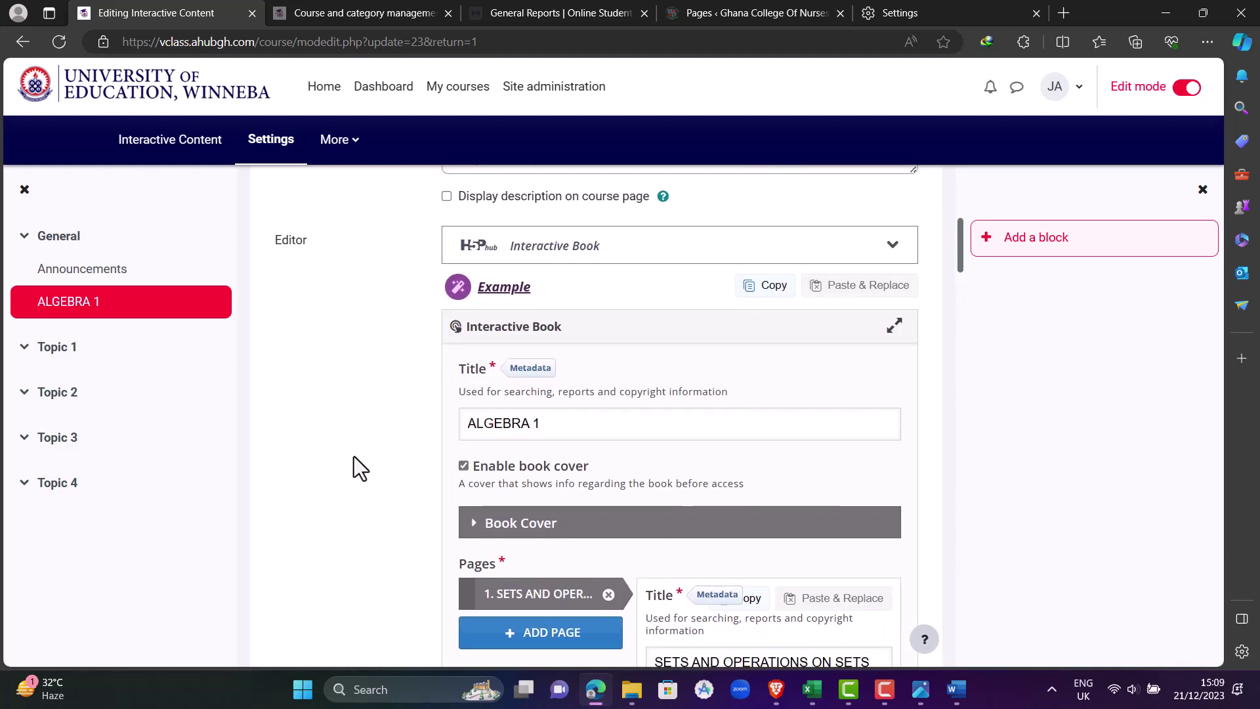
{"action": "scroll", "coordinate": [353, 456], "scroll_direction": "down", "scroll_amount": 4}
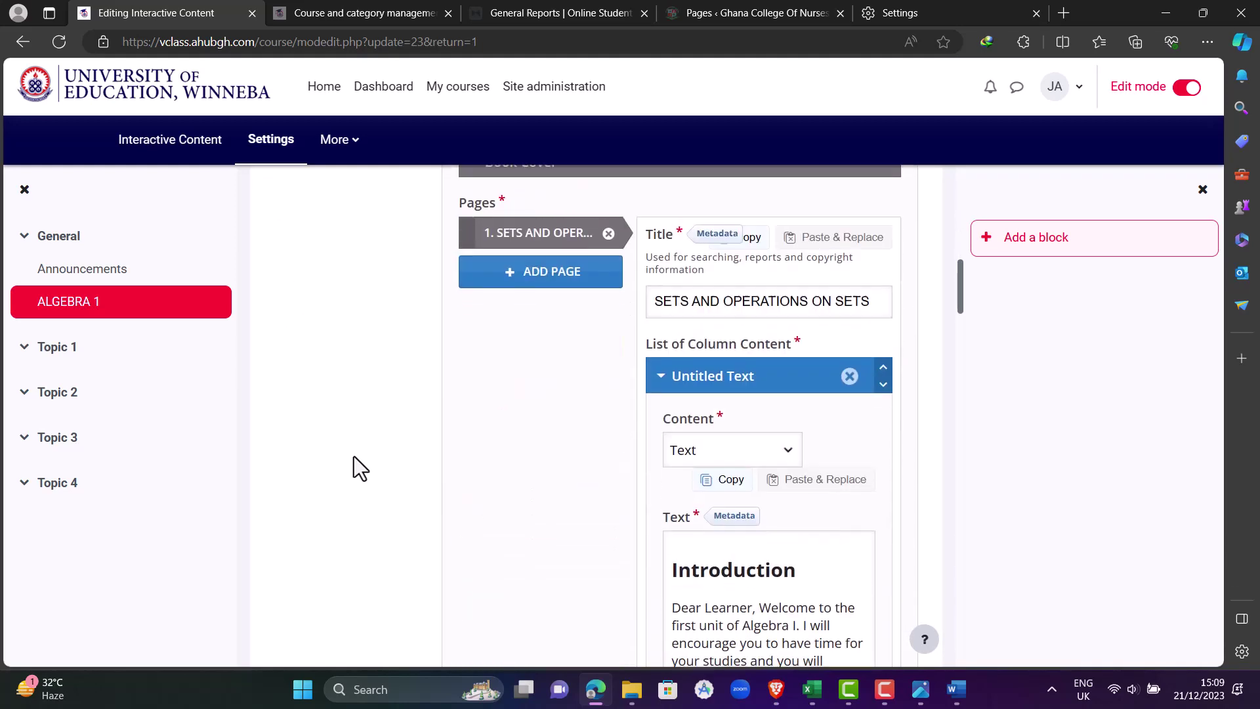
{"action": "left_click", "coordinate": [551, 271]}
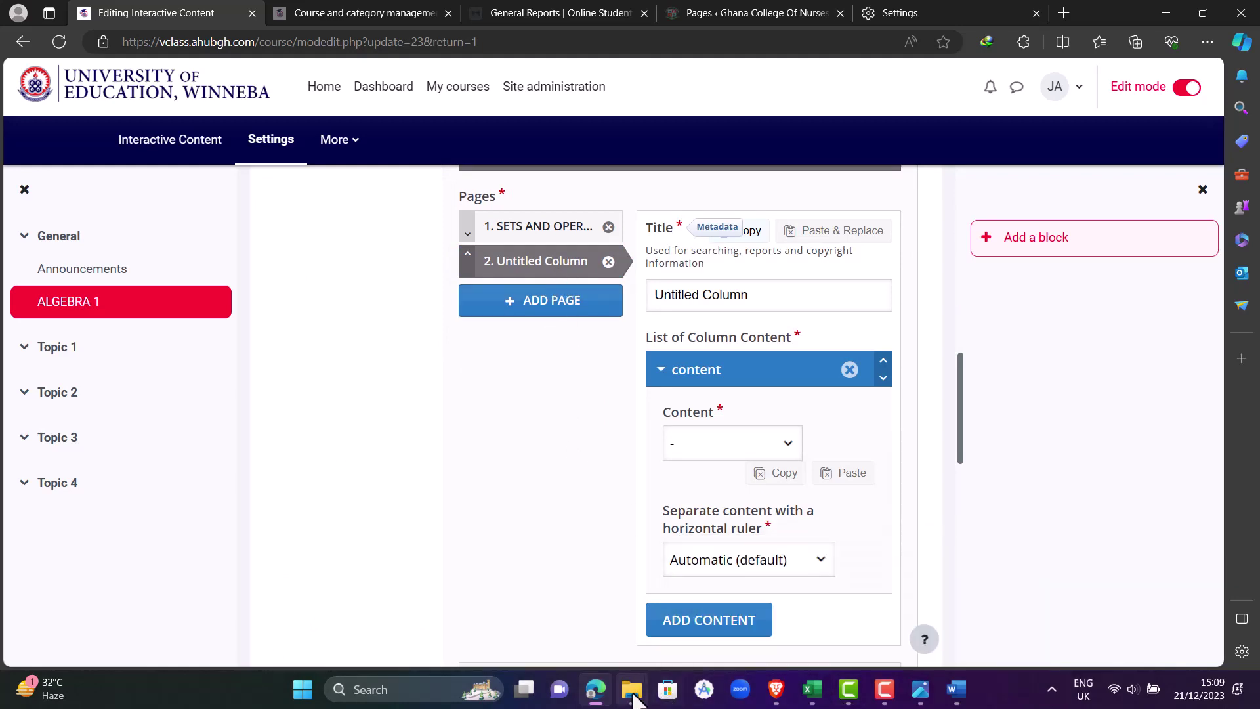
Switch to File Explorer, open unit 1 section 1.docx from the Unit 1 folder in Word and go to its DEFINITIONS OF SETS section
{"action": "mouse_move", "coordinate": [632, 690]}
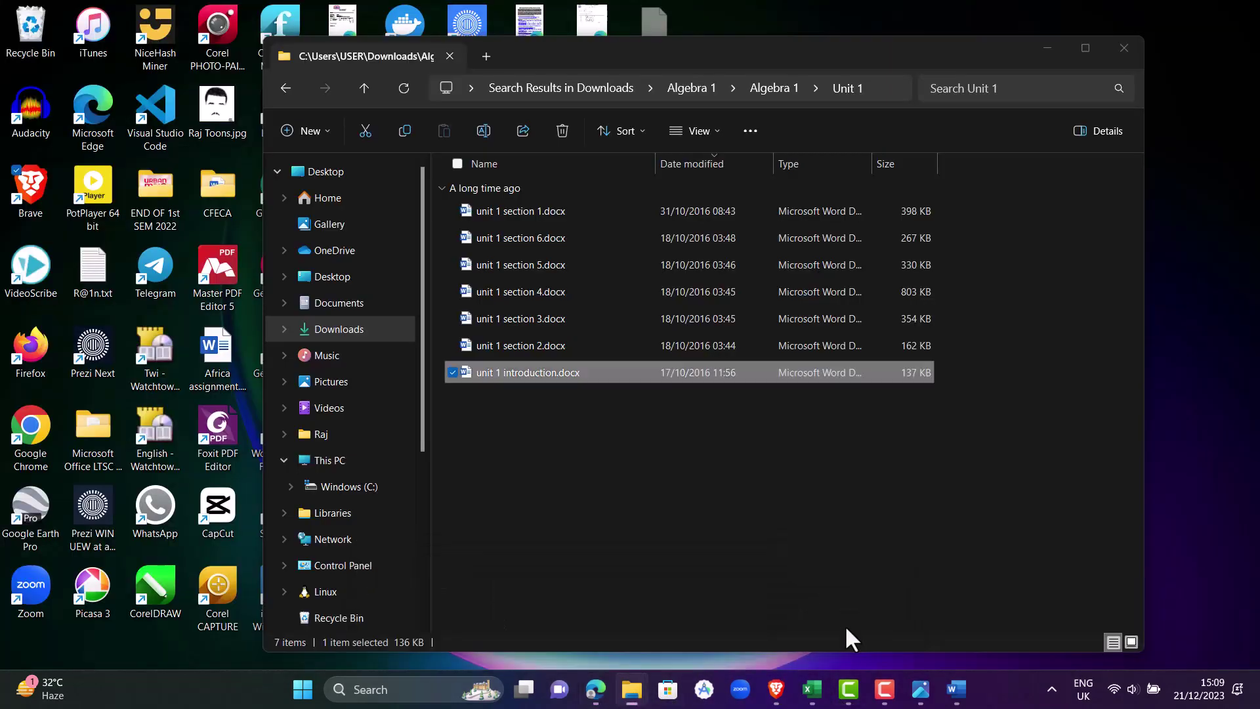
{"action": "left_click", "coordinate": [845, 625]}
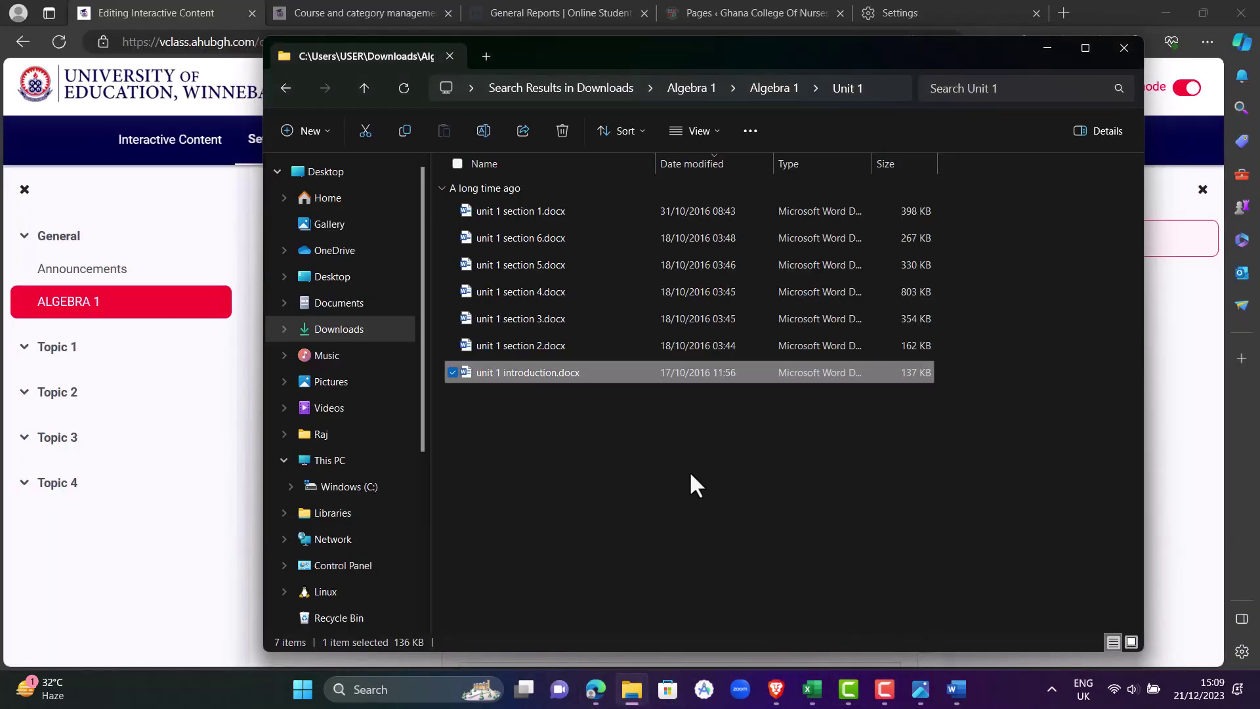
{"action": "double_click", "coordinate": [557, 214]}
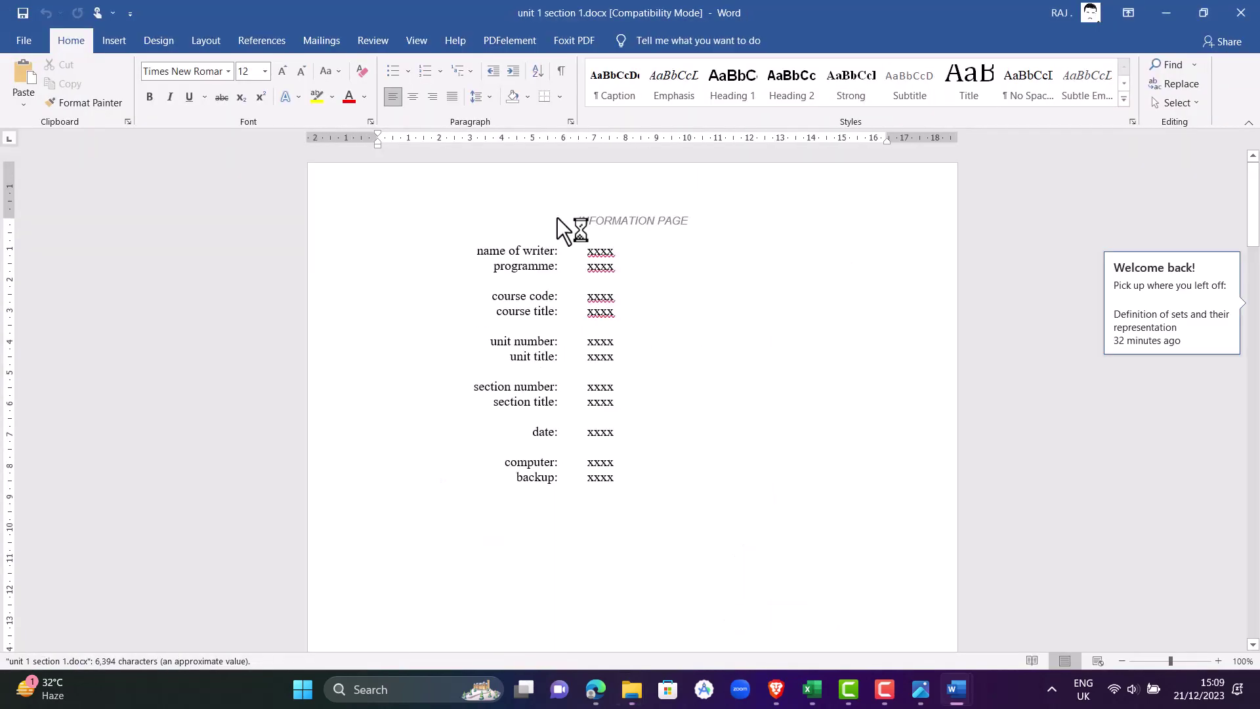
{"action": "scroll", "coordinate": [583, 435], "scroll_direction": "down", "scroll_amount": 14}
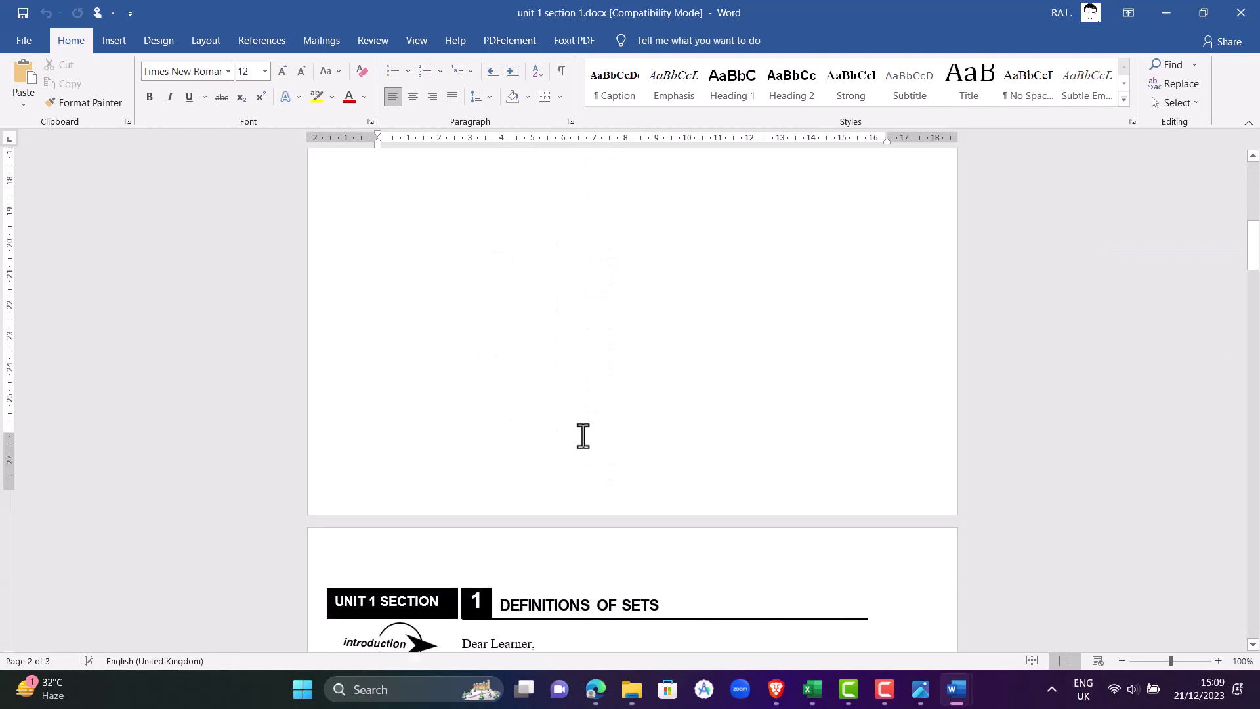
{"action": "scroll", "coordinate": [582, 435], "scroll_direction": "down", "scroll_amount": 1}
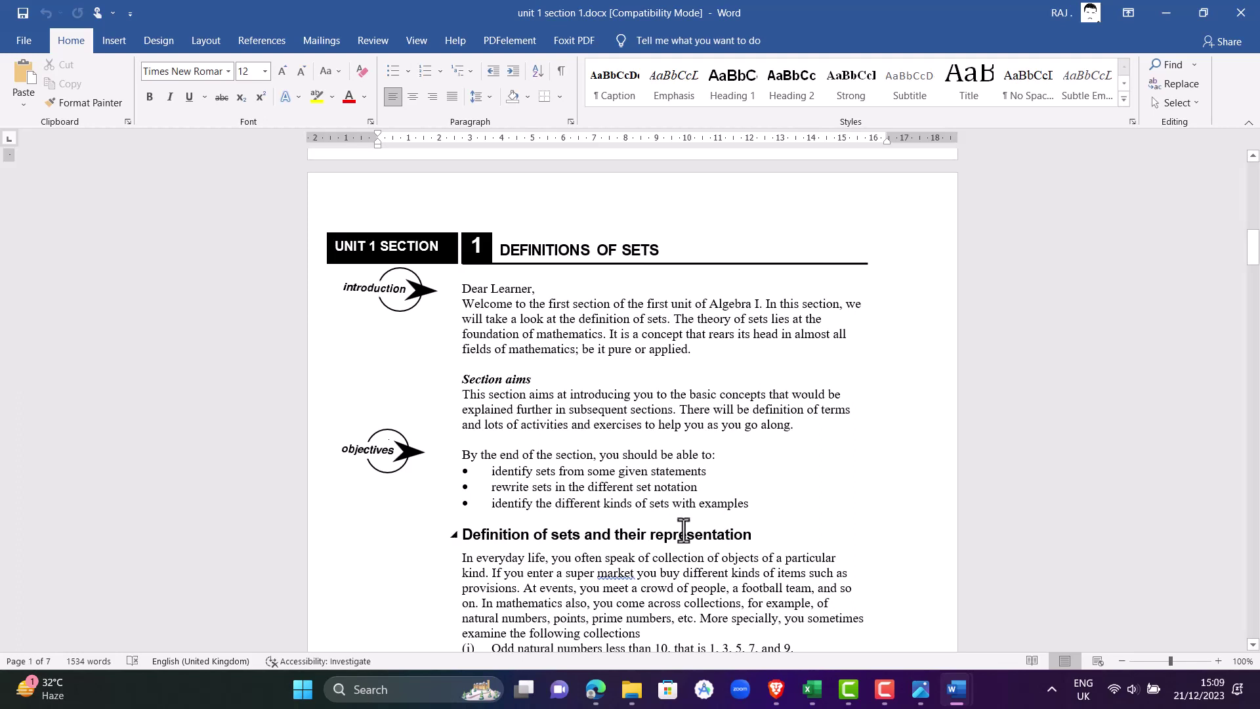
Return to the book editor in the browser and title the new page UNIT 1 SECTION 1
{"action": "left_click", "coordinate": [594, 697]}
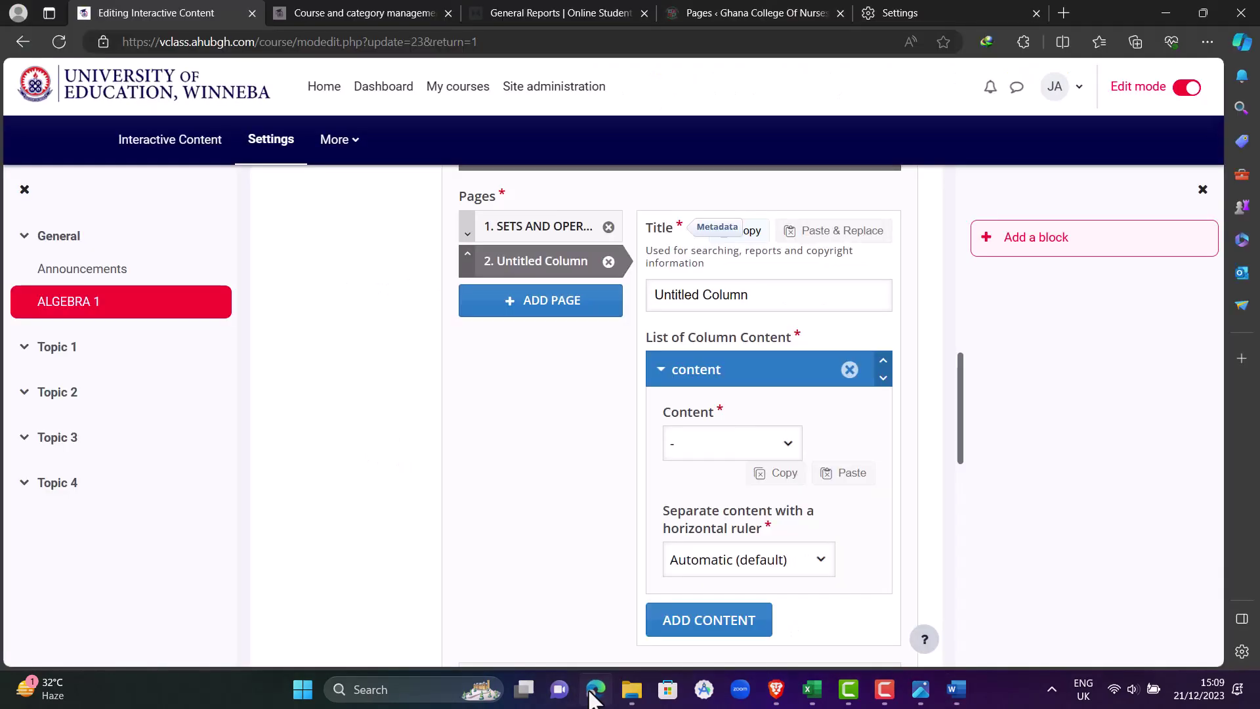
{"action": "left_click_drag", "start_coordinate": [752, 295], "coordinate": [628, 301]}
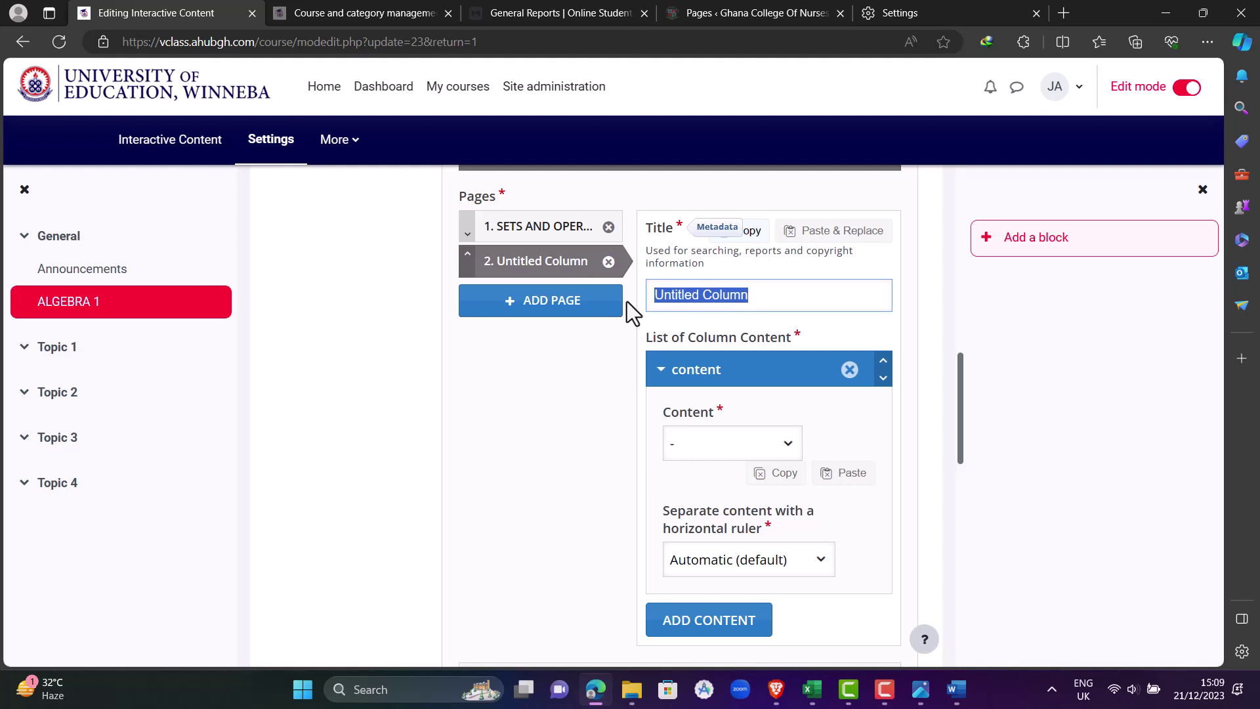
{"action": "type", "text": "UNIT"}
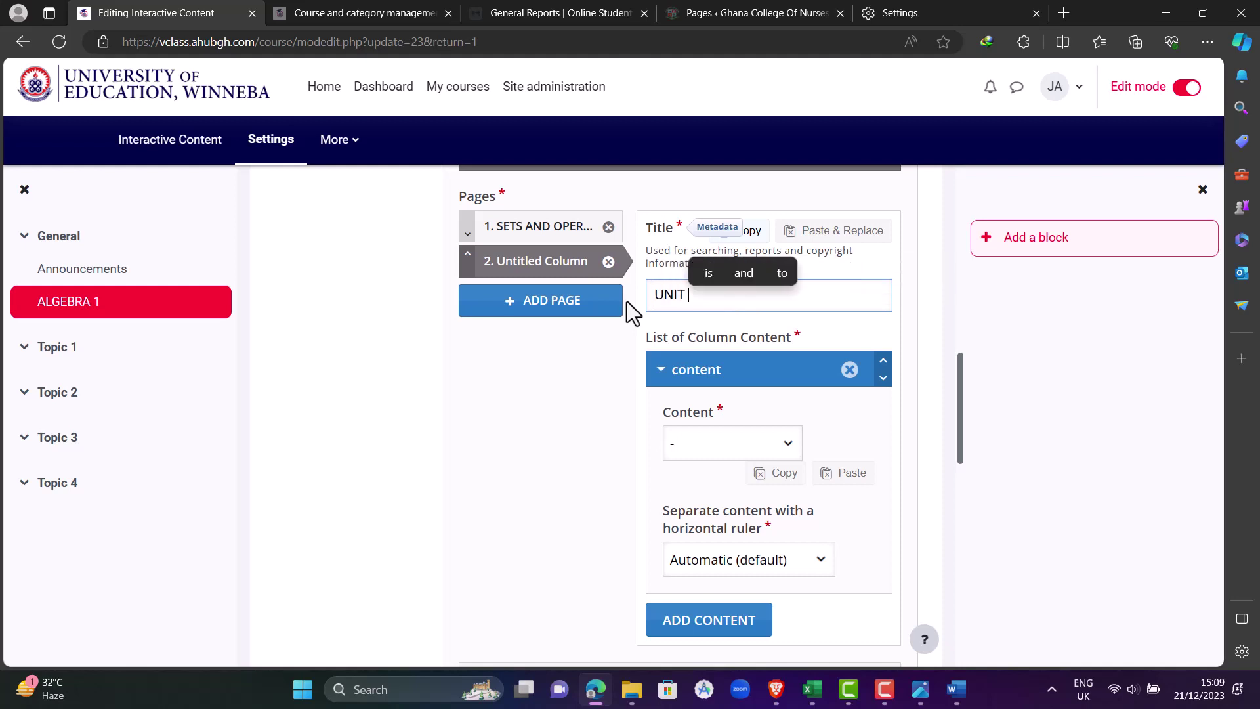
{"action": "type", "text": " 1 SE"}
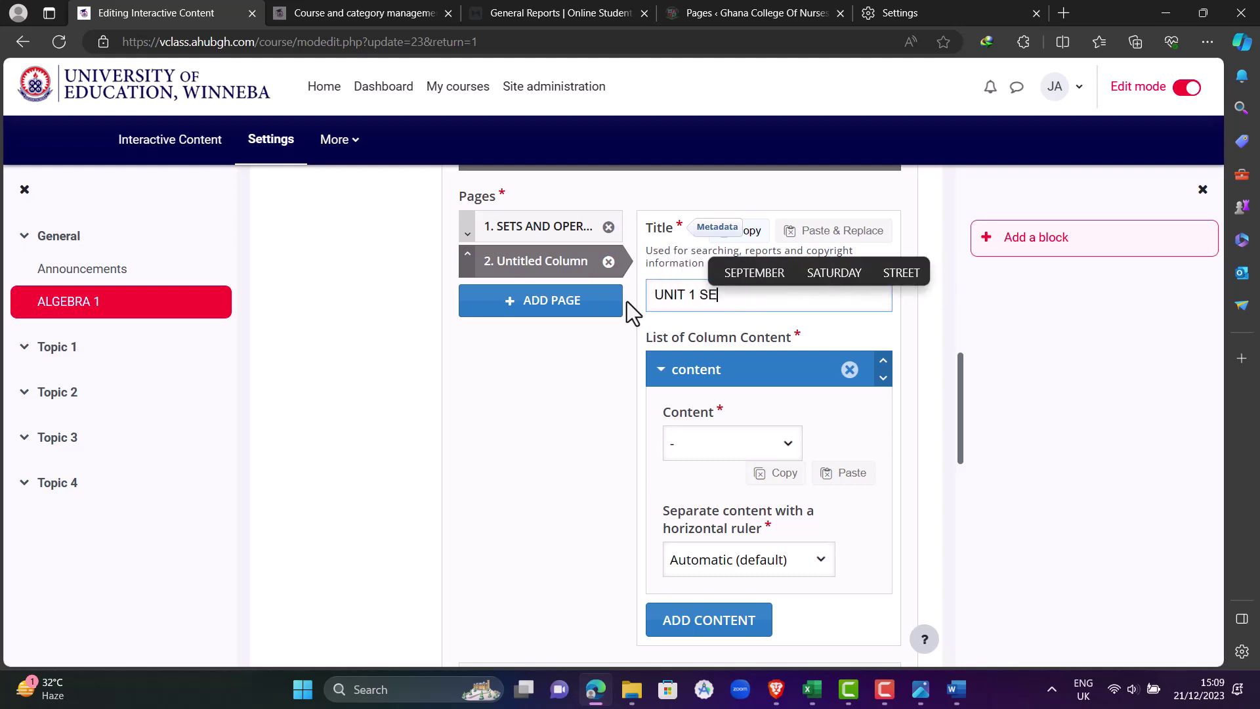
{"action": "type", "text": "CTION 1"}
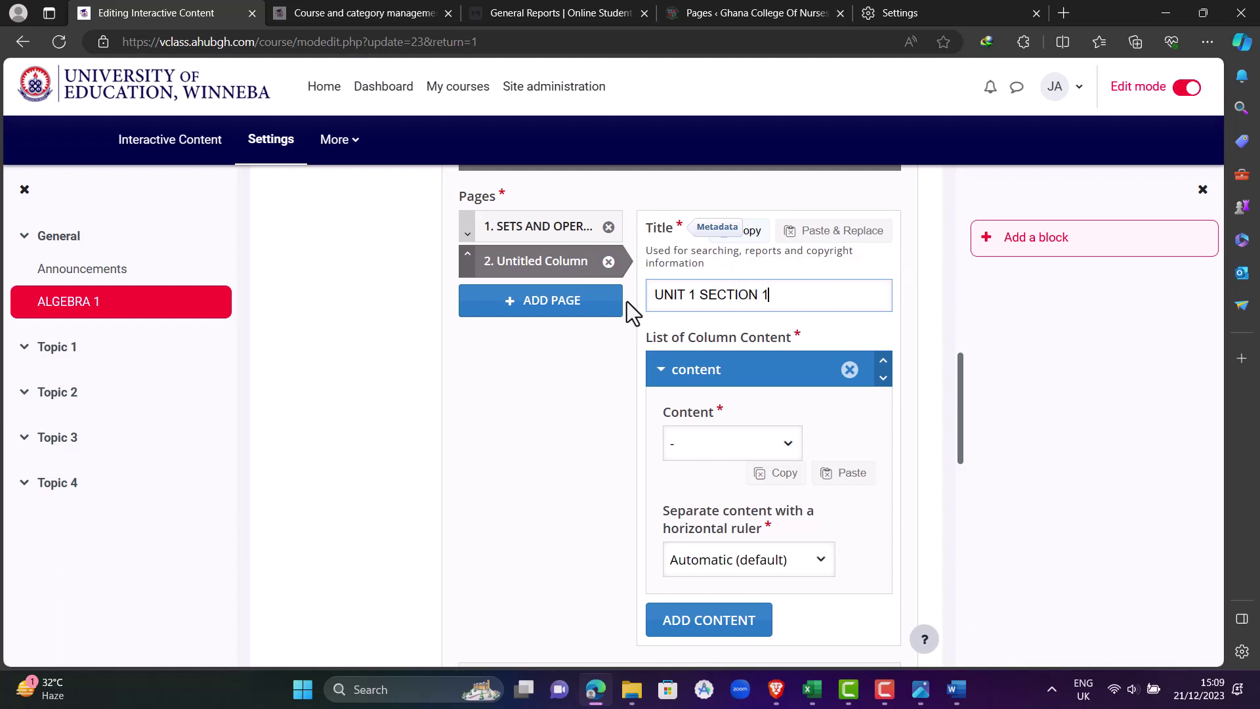
{"action": "left_click", "coordinate": [587, 373]}
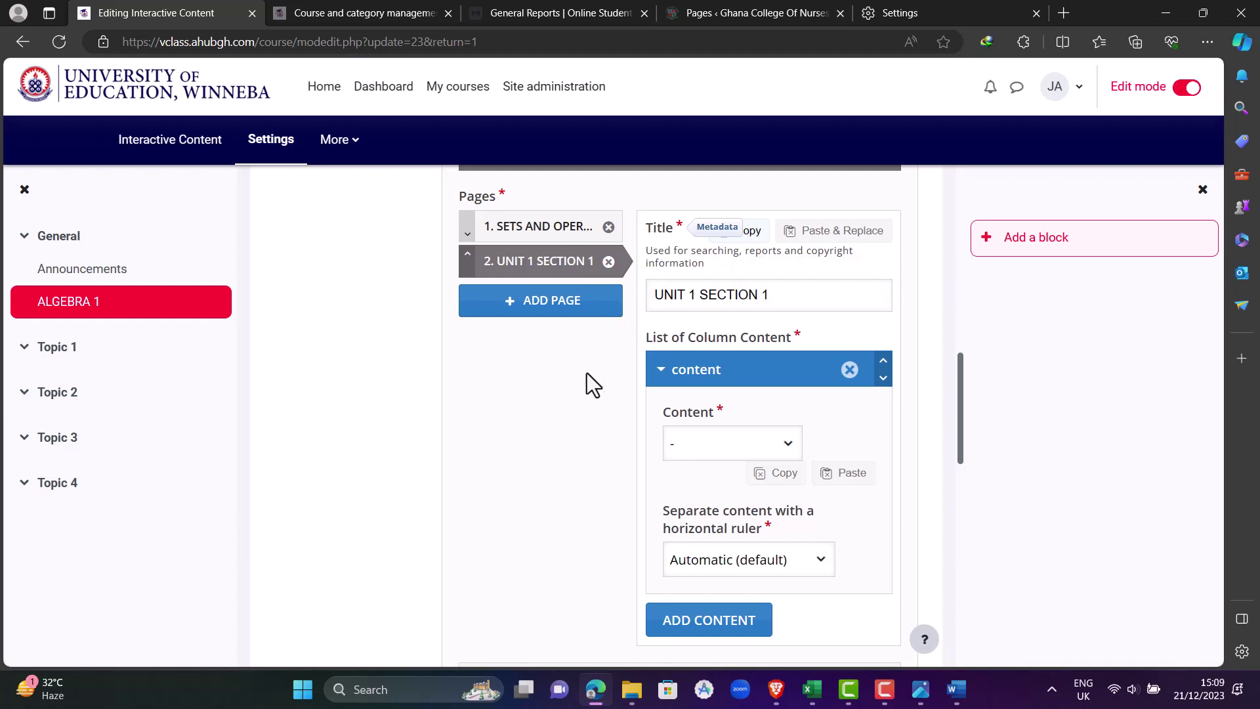
Set the new page's content type to Text and activate its empty text editor
{"action": "left_click", "coordinate": [750, 440]}
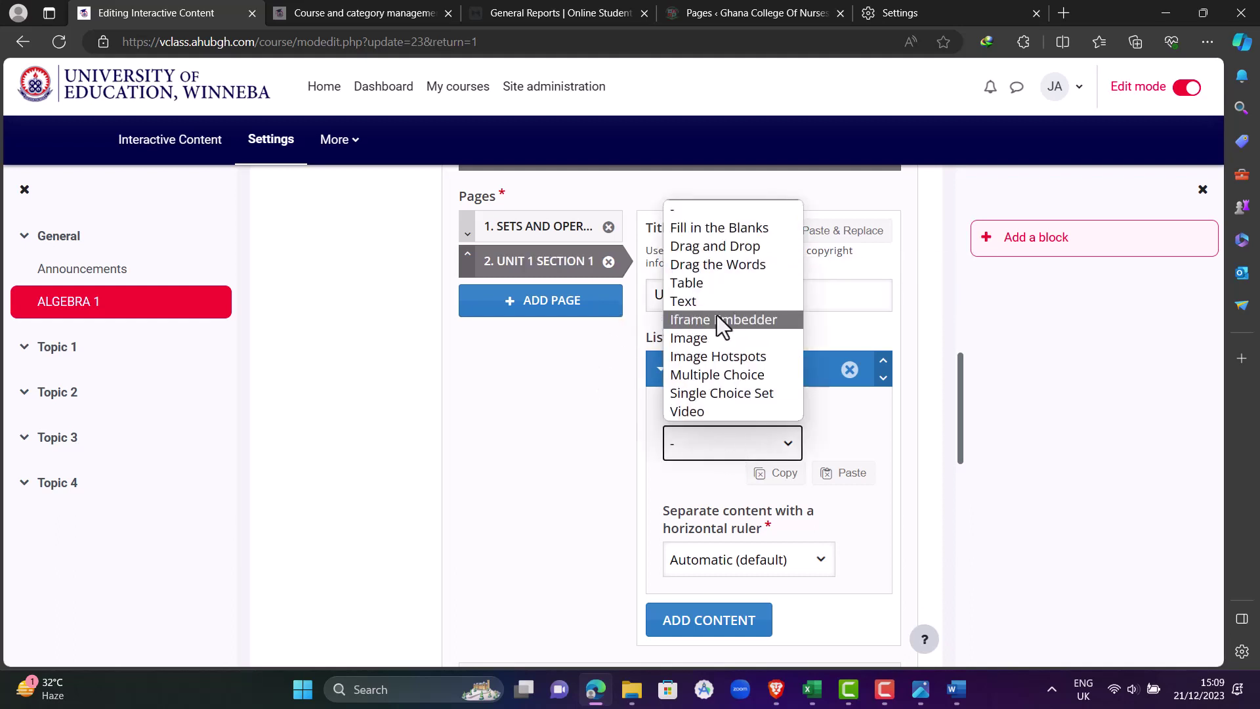
{"action": "left_click", "coordinate": [714, 299]}
{"action": "scroll", "coordinate": [625, 472], "scroll_direction": "down", "scroll_amount": 2}
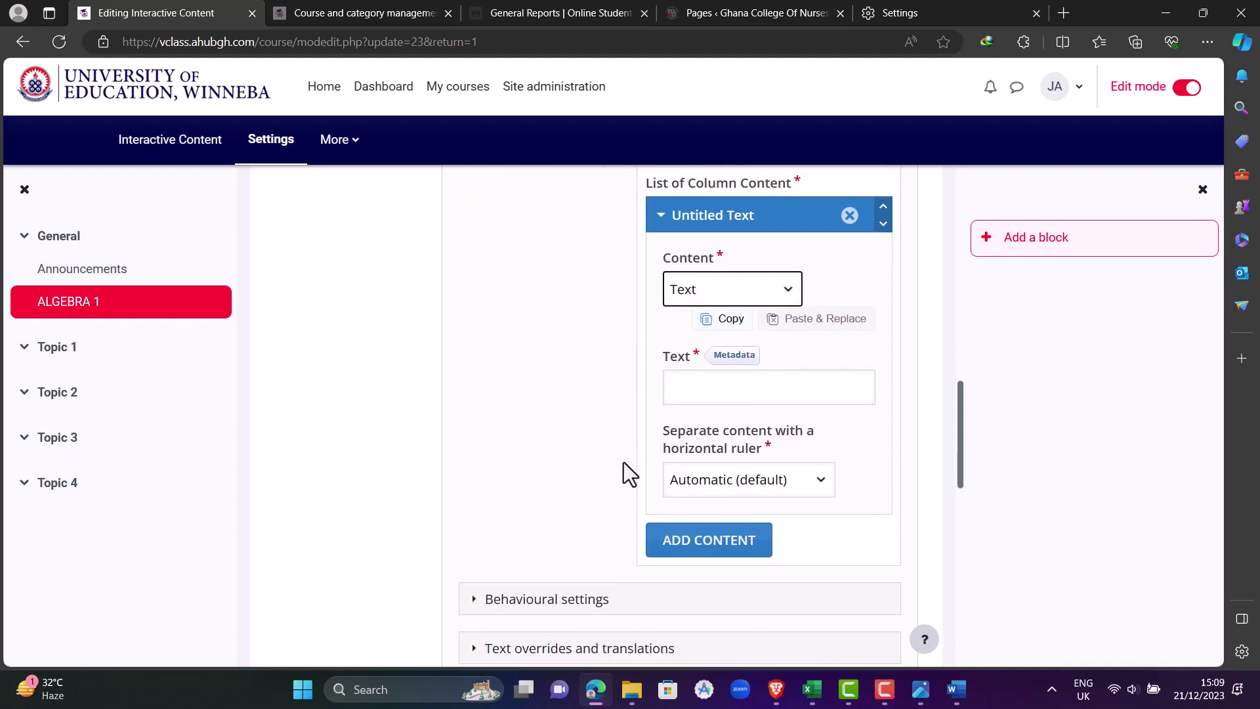
{"action": "left_click", "coordinate": [741, 388]}
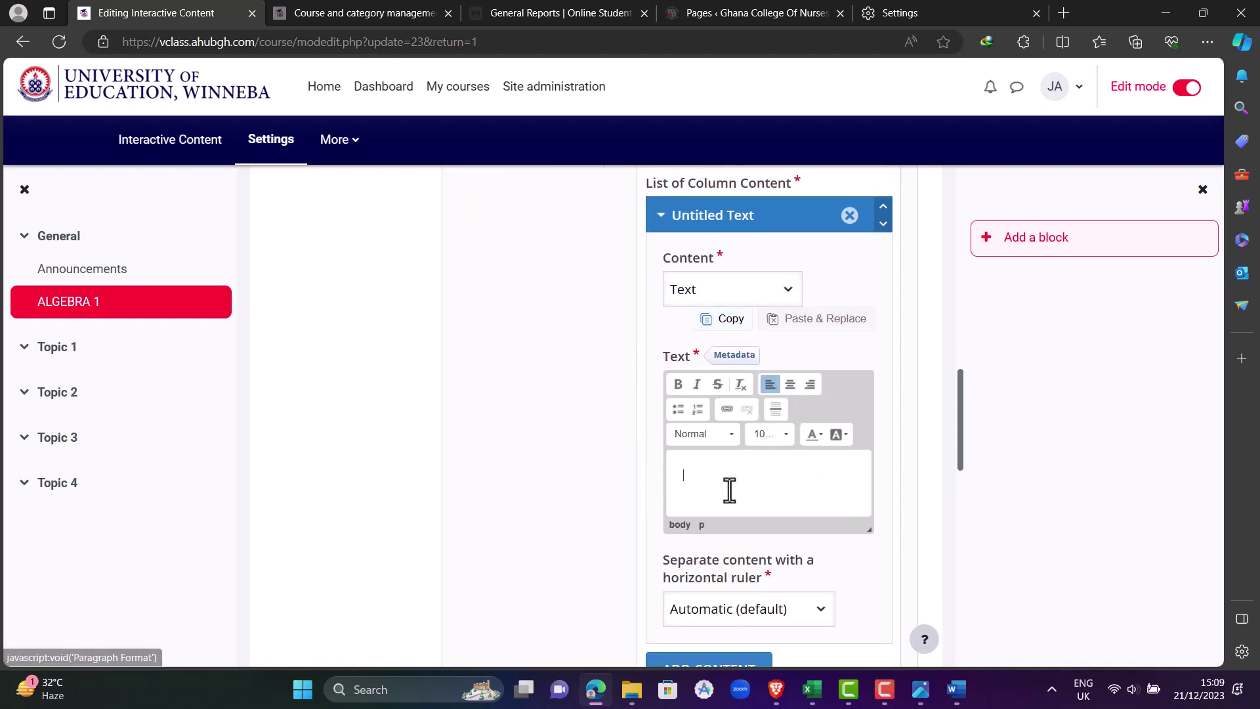
Switch to unit 1 section 1.docx in Word and copy the heading DEFINITIONS OF SETS
{"action": "left_click", "coordinate": [956, 696]}
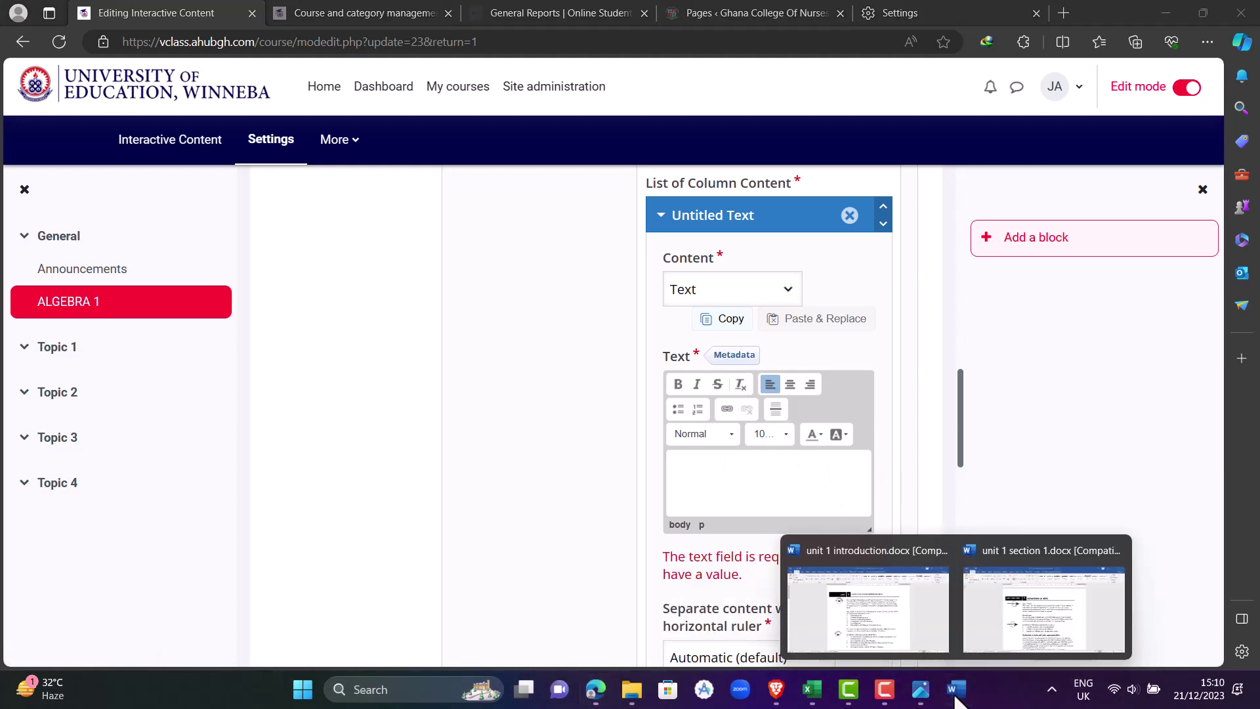
{"action": "left_click", "coordinate": [1001, 638]}
{"action": "scroll", "coordinate": [490, 386], "scroll_direction": "down", "scroll_amount": 3}
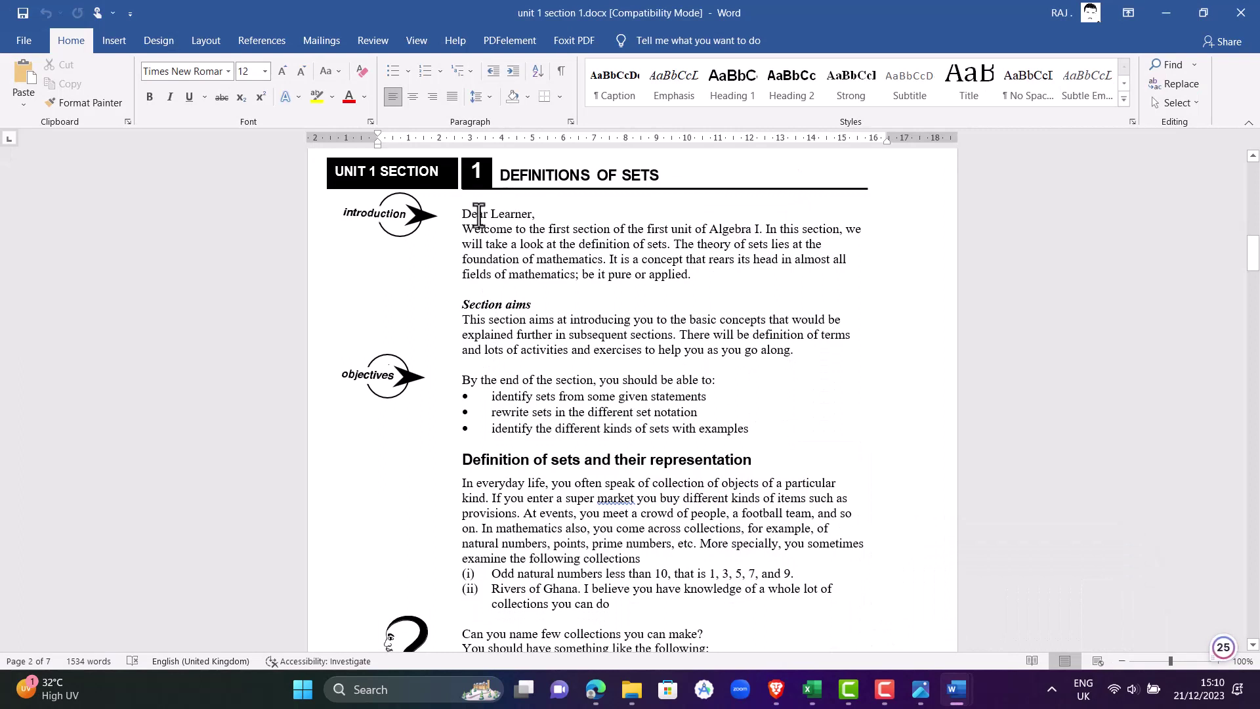
{"action": "left_click", "coordinate": [510, 180]}
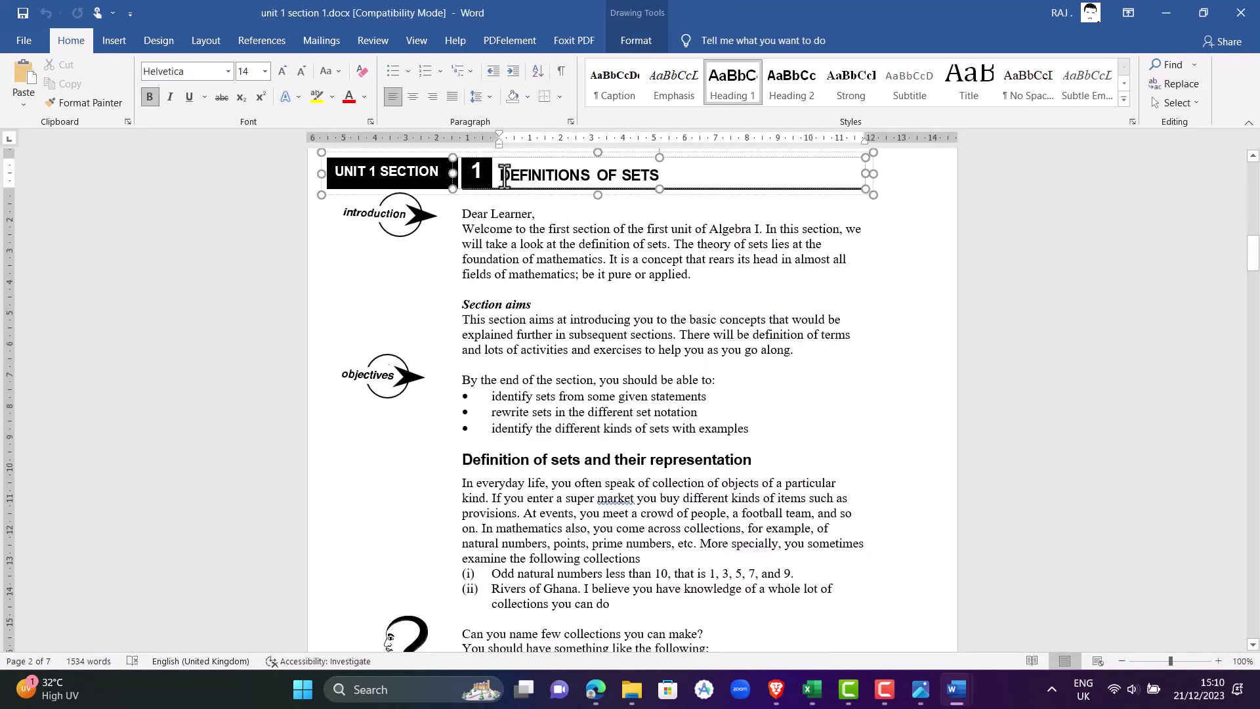
{"action": "left_click_drag", "start_coordinate": [509, 180], "coordinate": [575, 164]}
{"action": "left_click", "coordinate": [550, 172]}
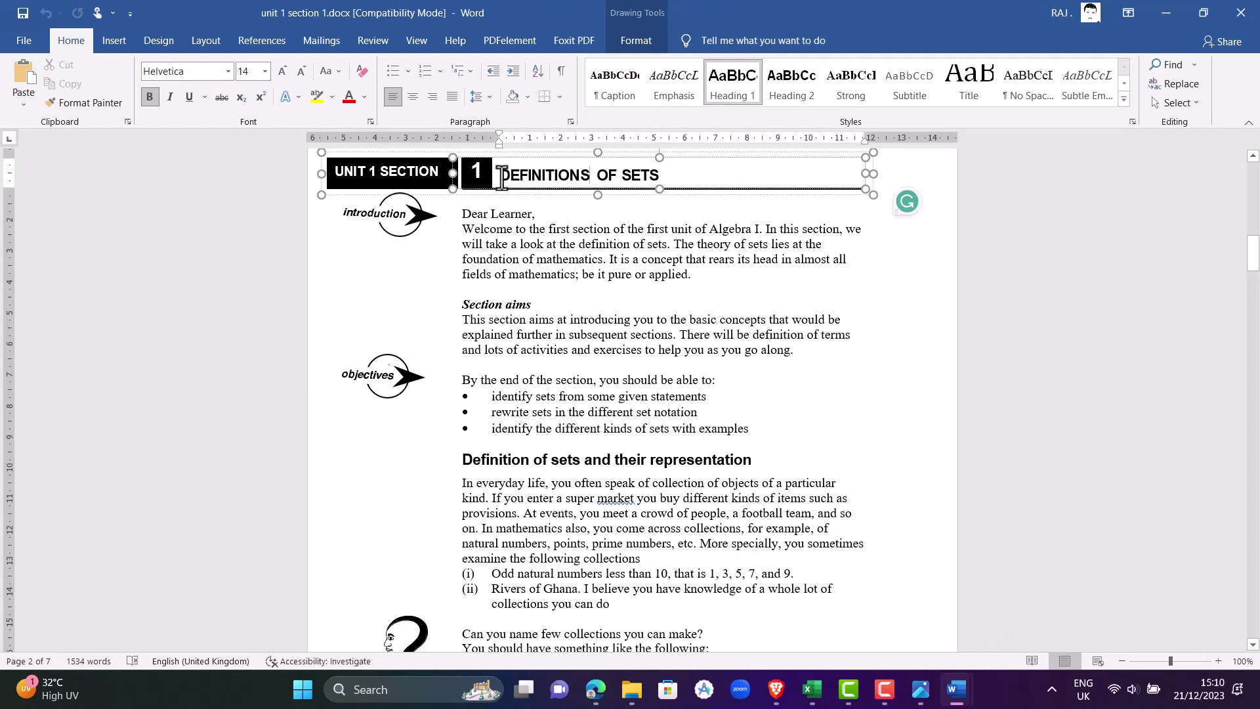
{"action": "left_click_drag", "start_coordinate": [500, 177], "coordinate": [654, 177]}
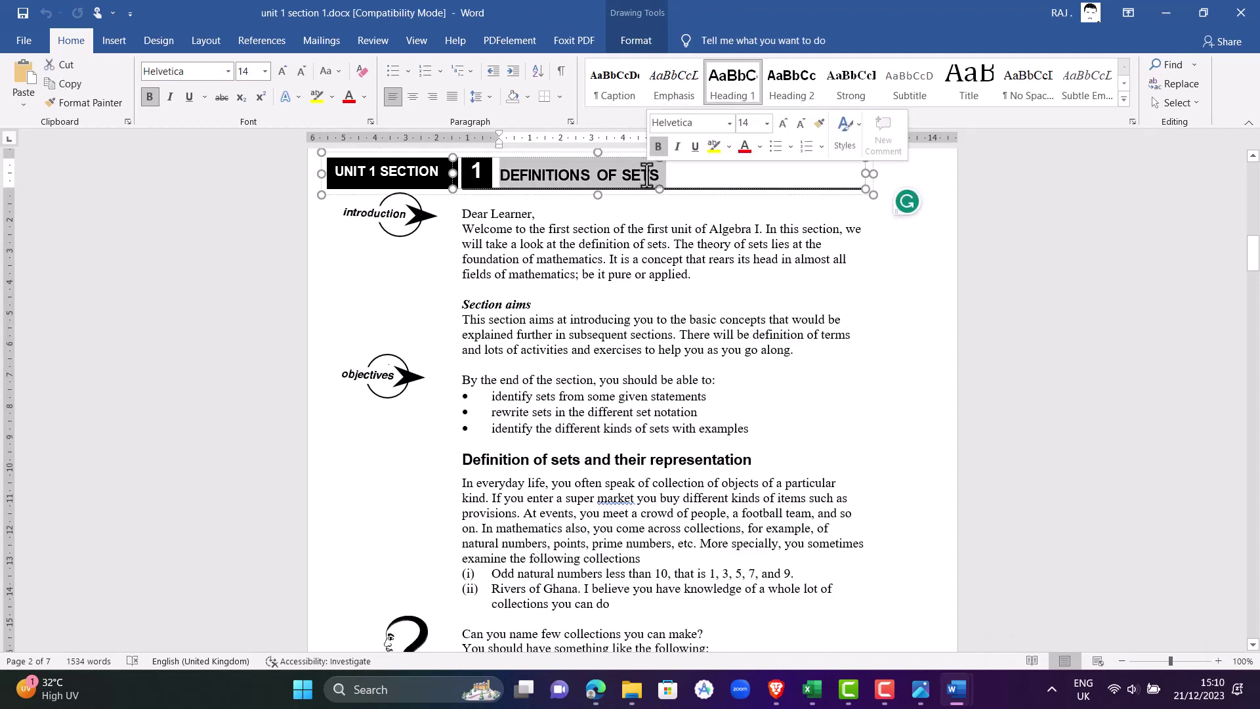
{"action": "right_click", "coordinate": [652, 178]}
{"action": "left_click", "coordinate": [696, 202]}
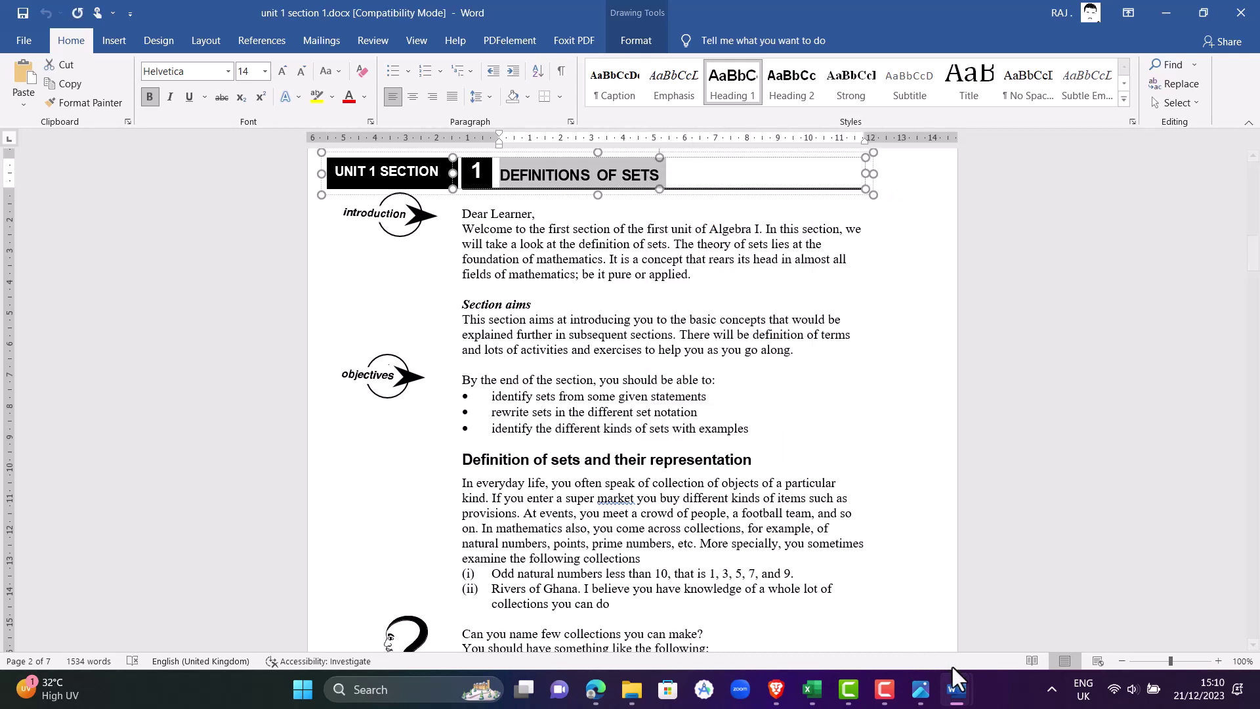
Return to the book editor in the browser and paste the heading DEFINITIONS OF SETS into the empty text editor
{"action": "left_click", "coordinate": [589, 683]}
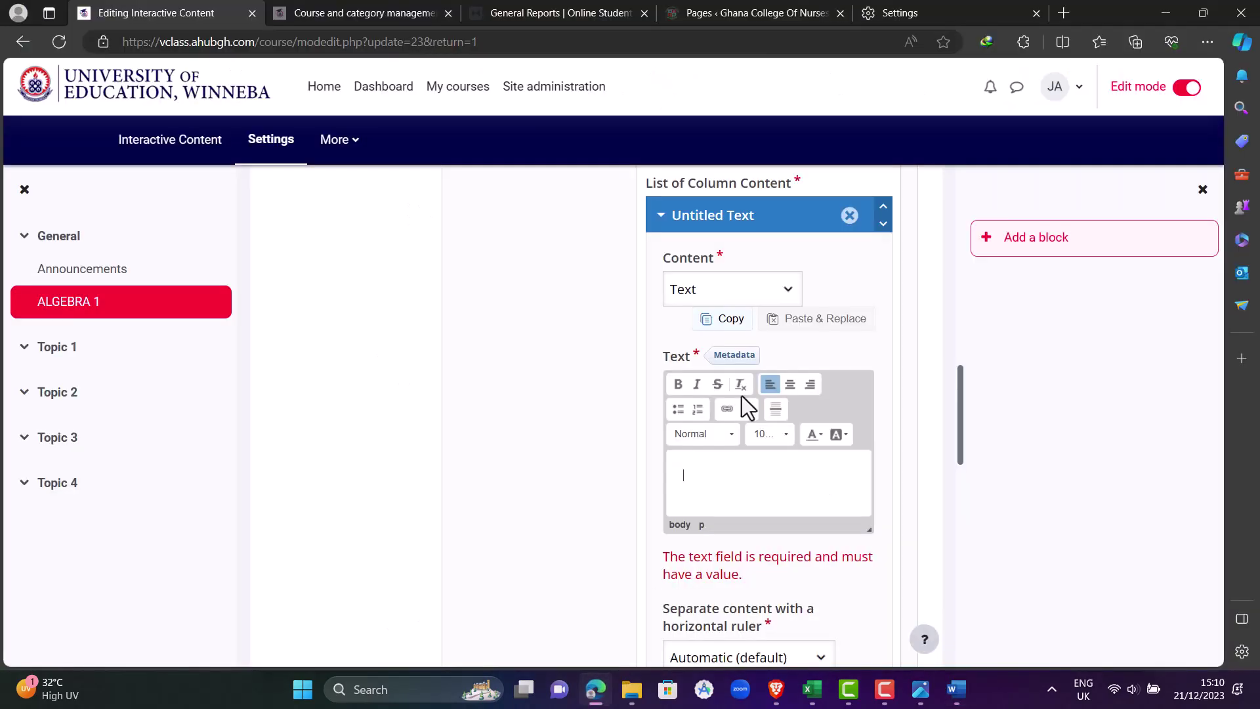
{"action": "right_click", "coordinate": [714, 473]}
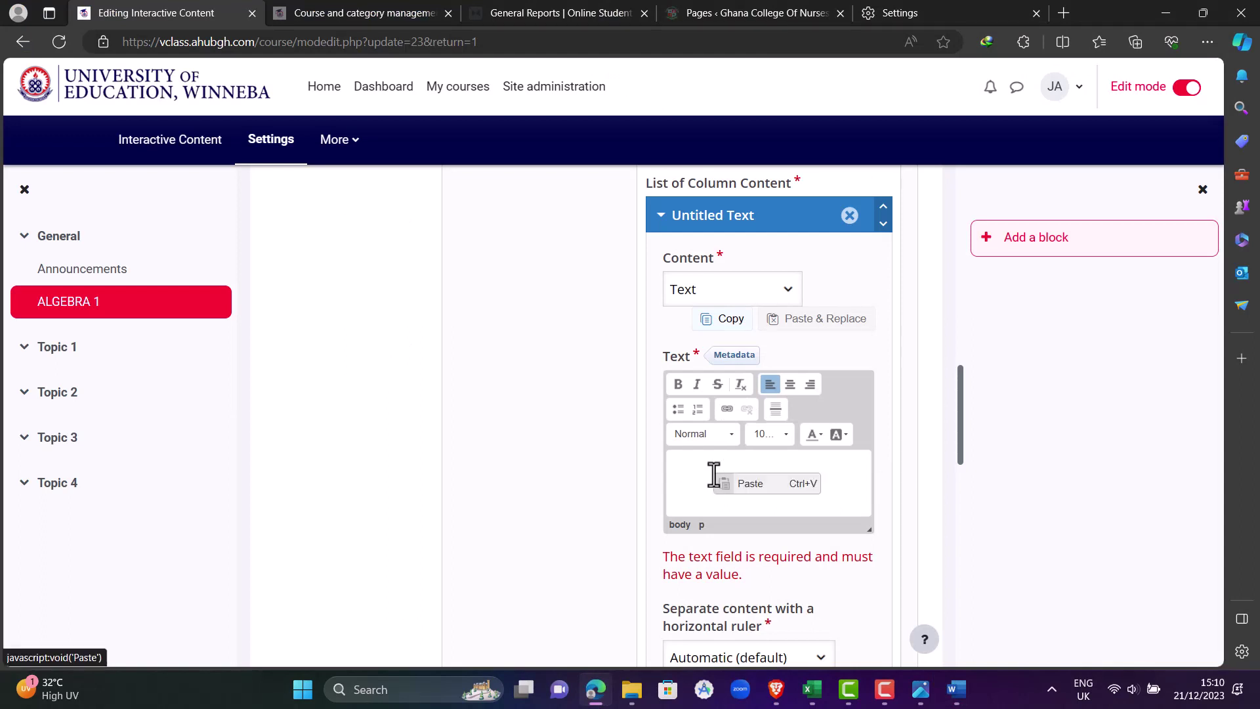
{"action": "left_click", "coordinate": [694, 471]}
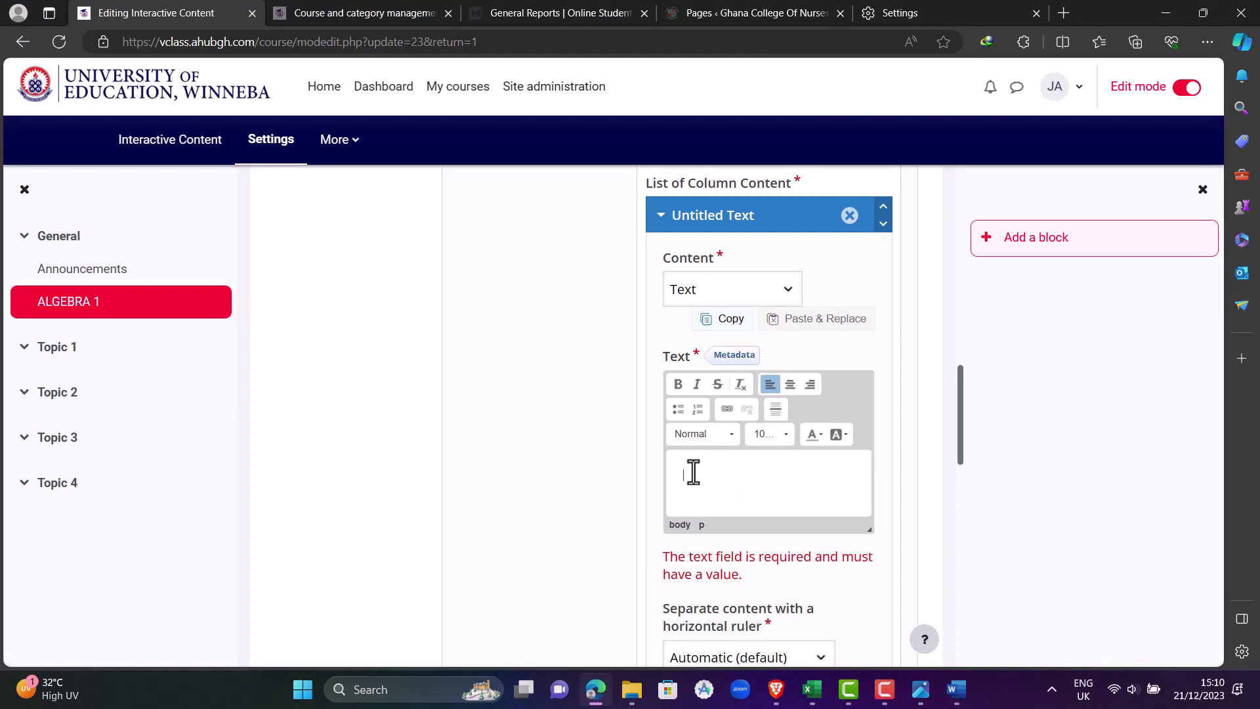
{"action": "key", "text": "ctrl+v"}
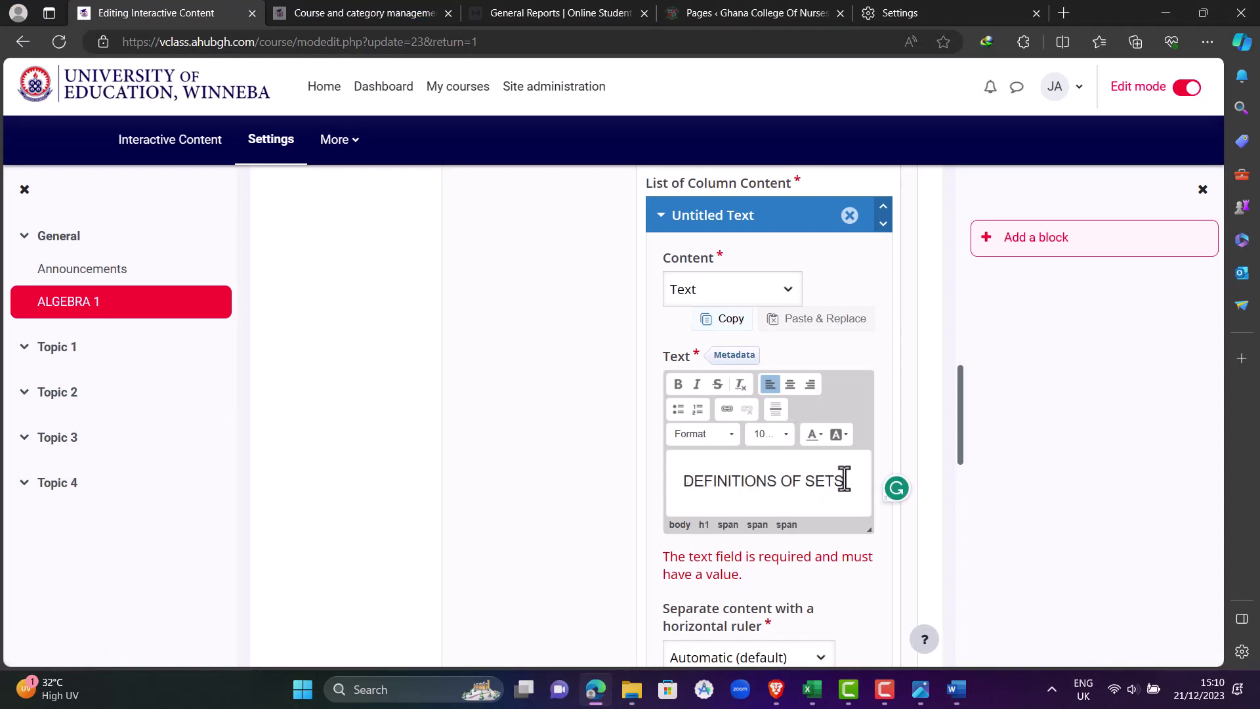
Format the pasted DEFINITIONS OF SETS line as Heading 2 and start a new line below it
{"action": "left_click_drag", "start_coordinate": [845, 480], "coordinate": [691, 475]}
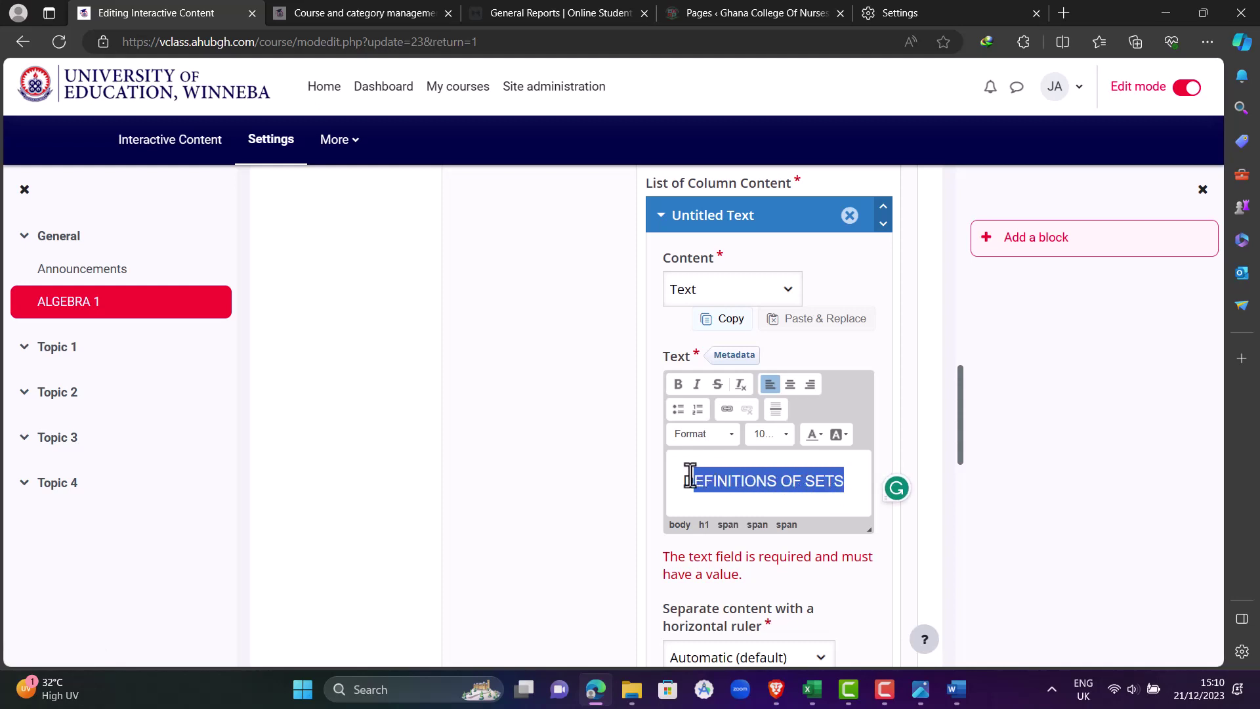
{"action": "left_click", "coordinate": [726, 441]}
{"action": "left_click", "coordinate": [717, 490]}
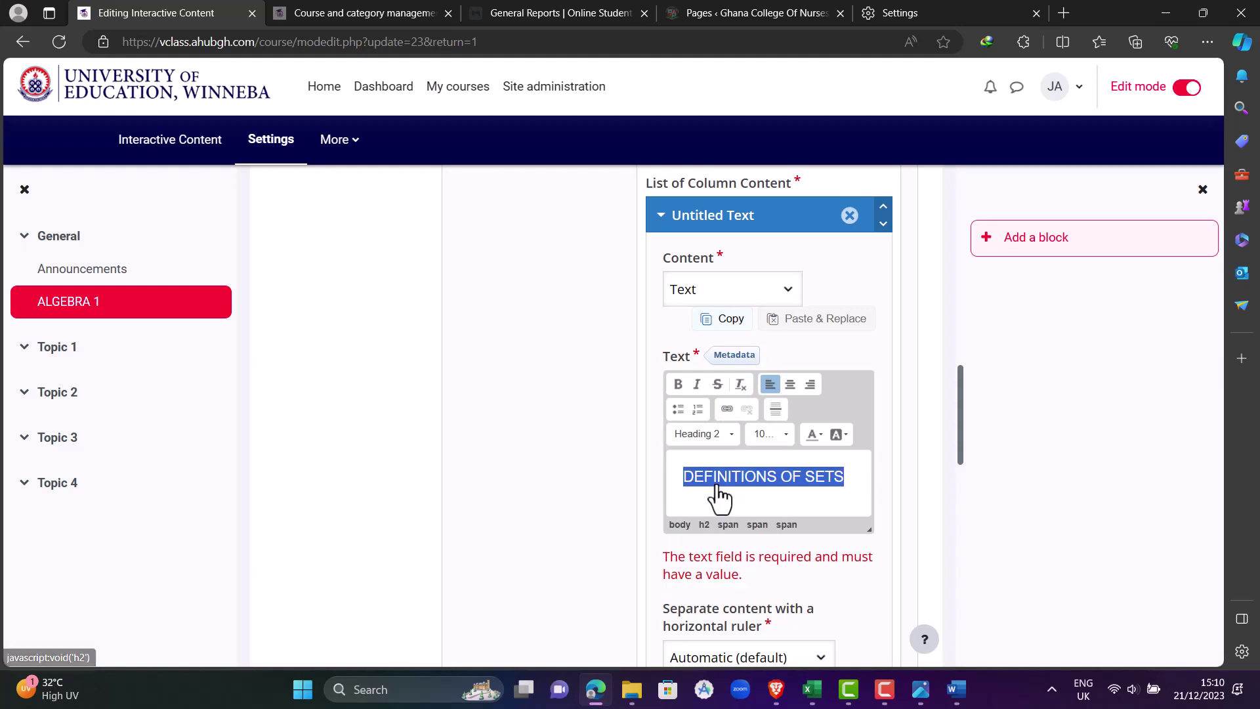
{"action": "left_click", "coordinate": [855, 471]}
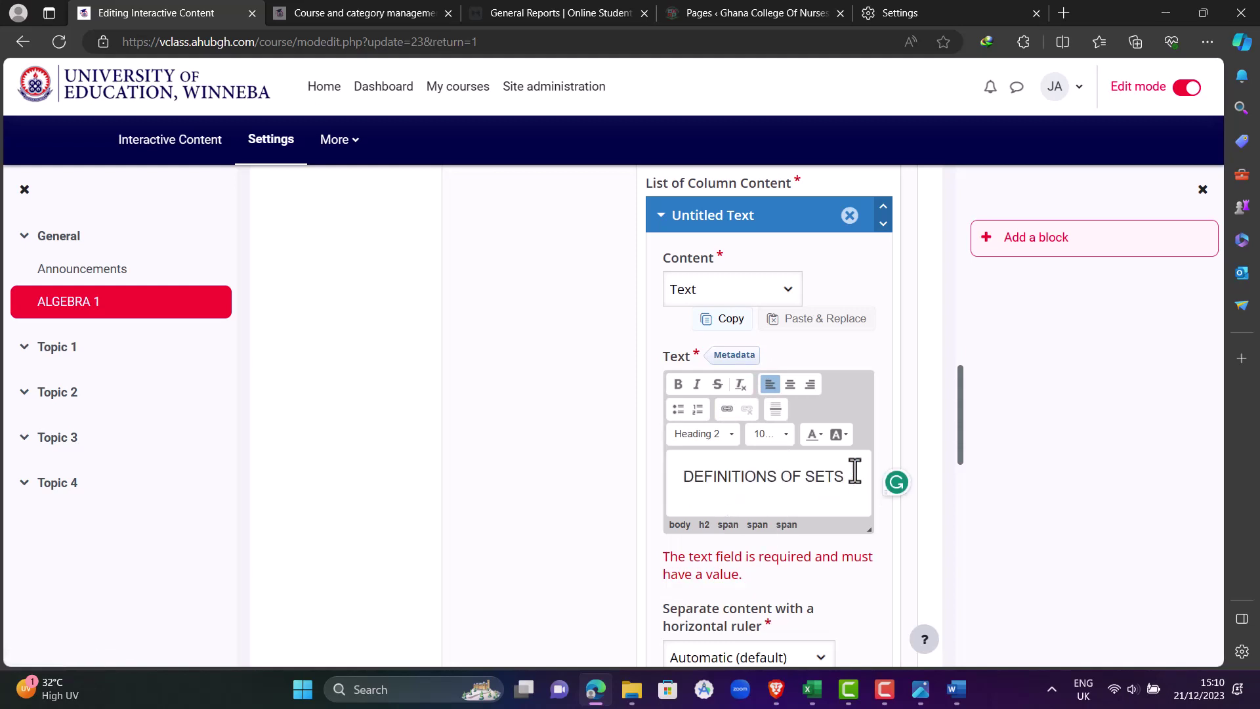
{"action": "key", "text": "Return"}
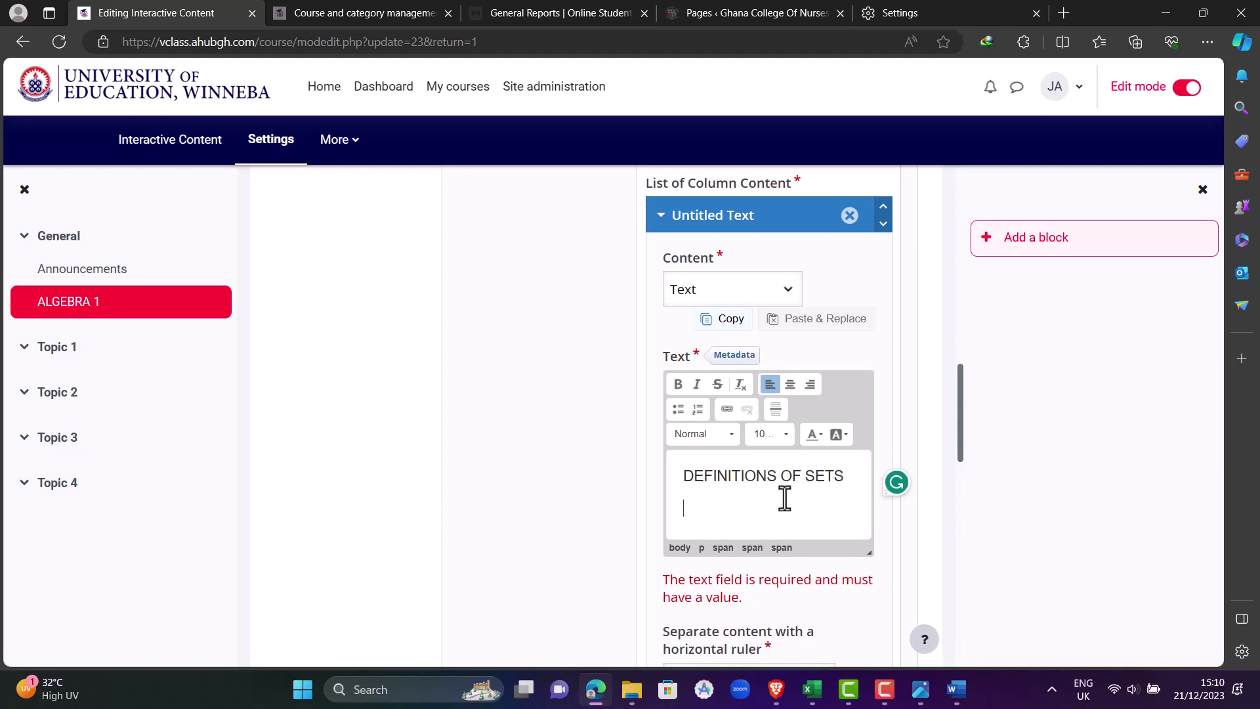
Switch to unit 1 section 1.docx in Word and copy the introduction from Dear Learner to "be it pure or applied."
{"action": "mouse_move", "coordinate": [957, 702]}
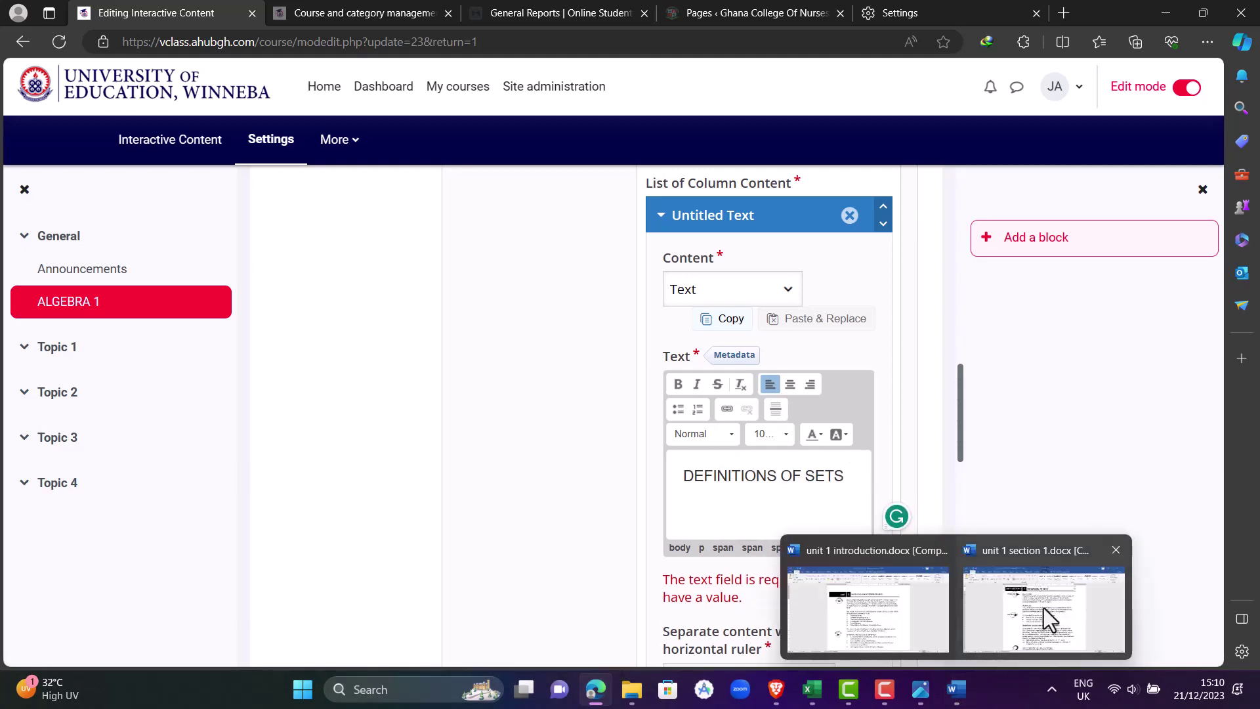
{"action": "left_click", "coordinate": [1044, 608]}
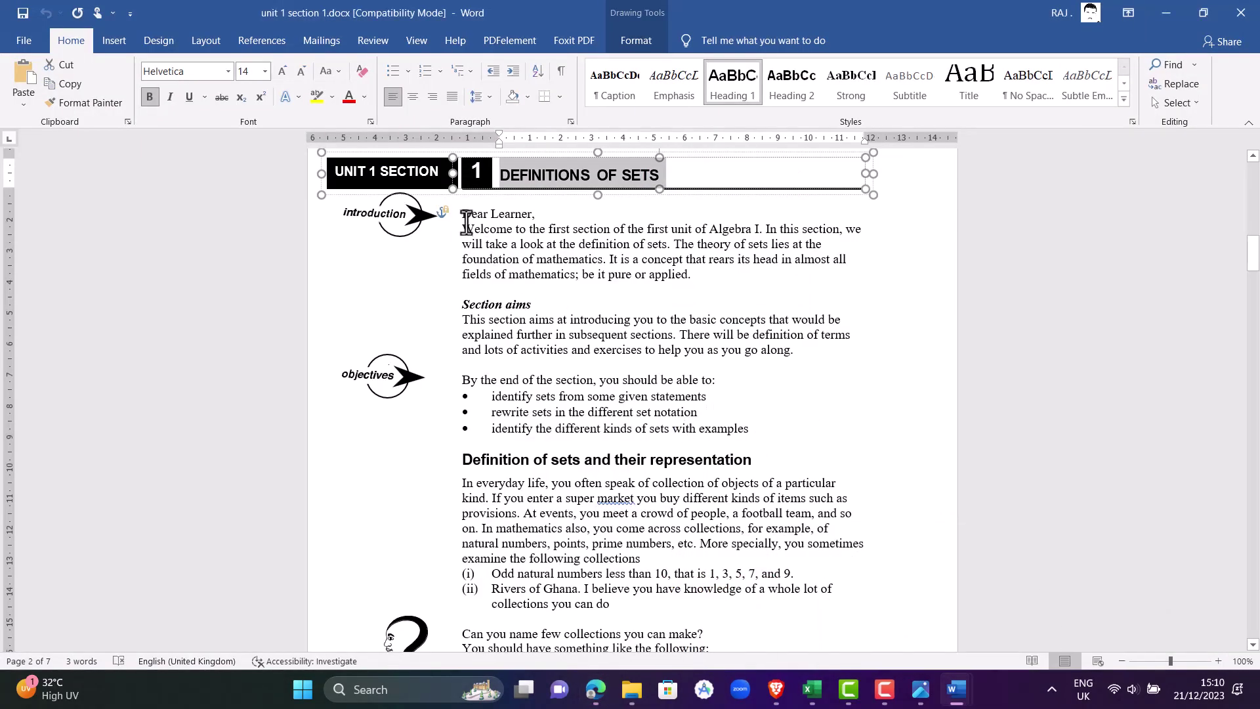
{"action": "left_click_drag", "start_coordinate": [469, 214], "coordinate": [474, 246]}
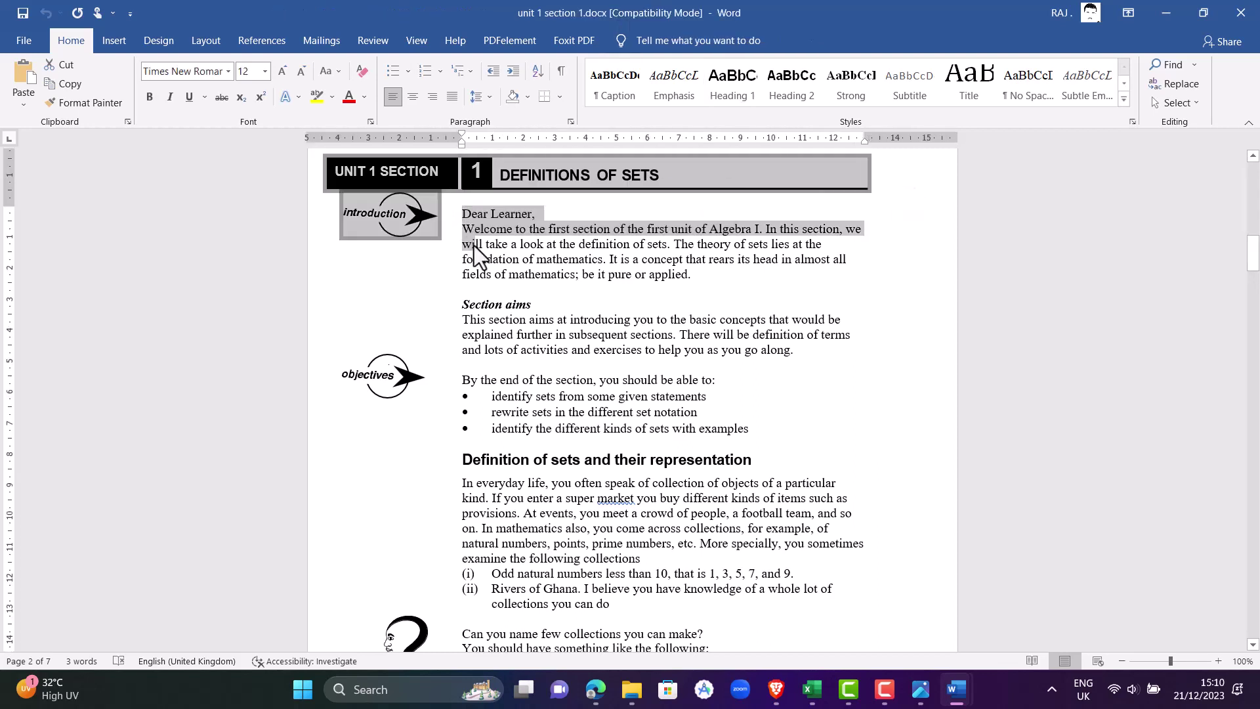
{"action": "left_click", "coordinate": [474, 246]}
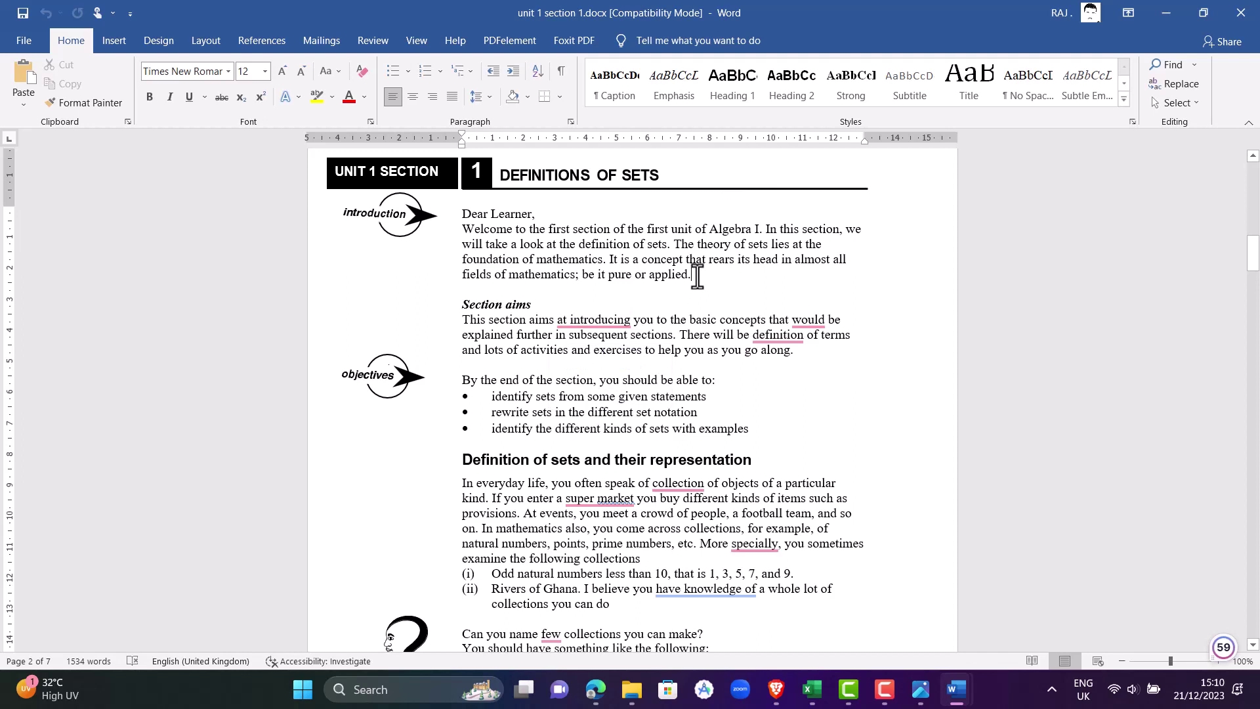
{"action": "mouse_move", "coordinate": [697, 276]}
{"action": "left_mouse_down"}
{"action": "mouse_move", "coordinate": [539, 260]}
{"action": "mouse_move", "coordinate": [472, 222]}
{"action": "mouse_move", "coordinate": [484, 214]}
{"action": "left_mouse_up"}
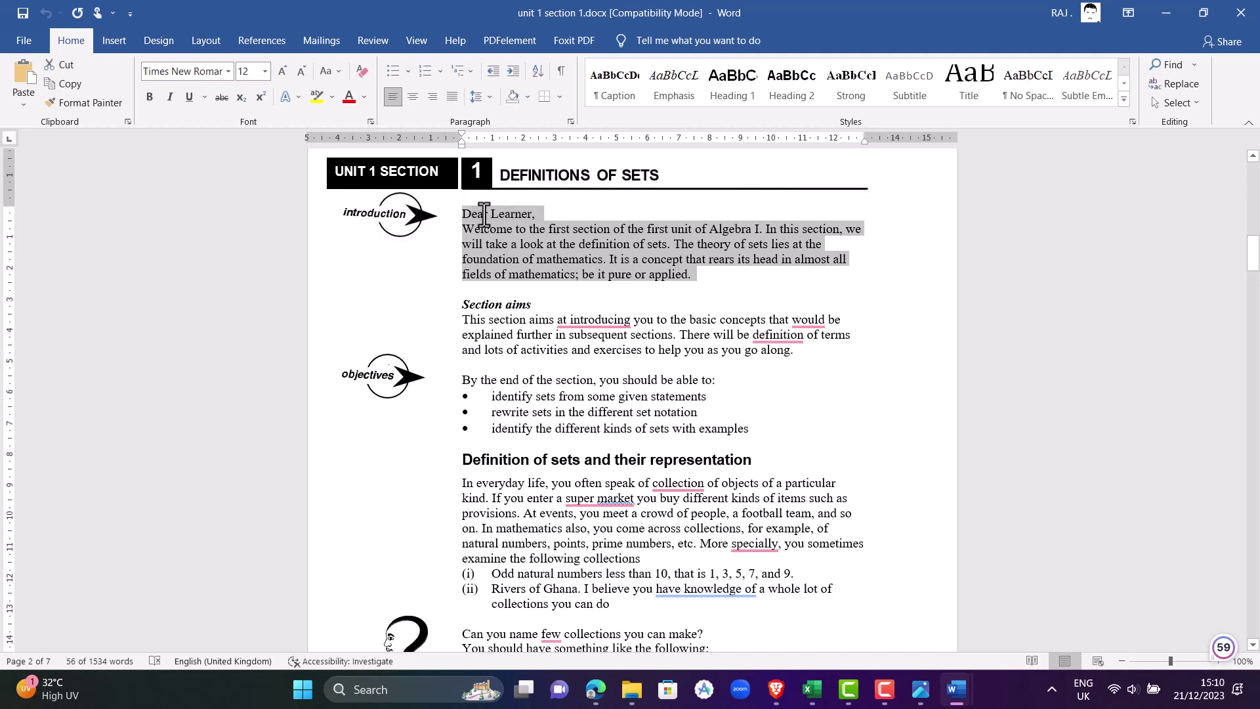
Return to the book editor and add the subheading Introduction below DEFINITIONS OF SETS, formatted as Heading 3
{"action": "left_click", "coordinate": [596, 690]}
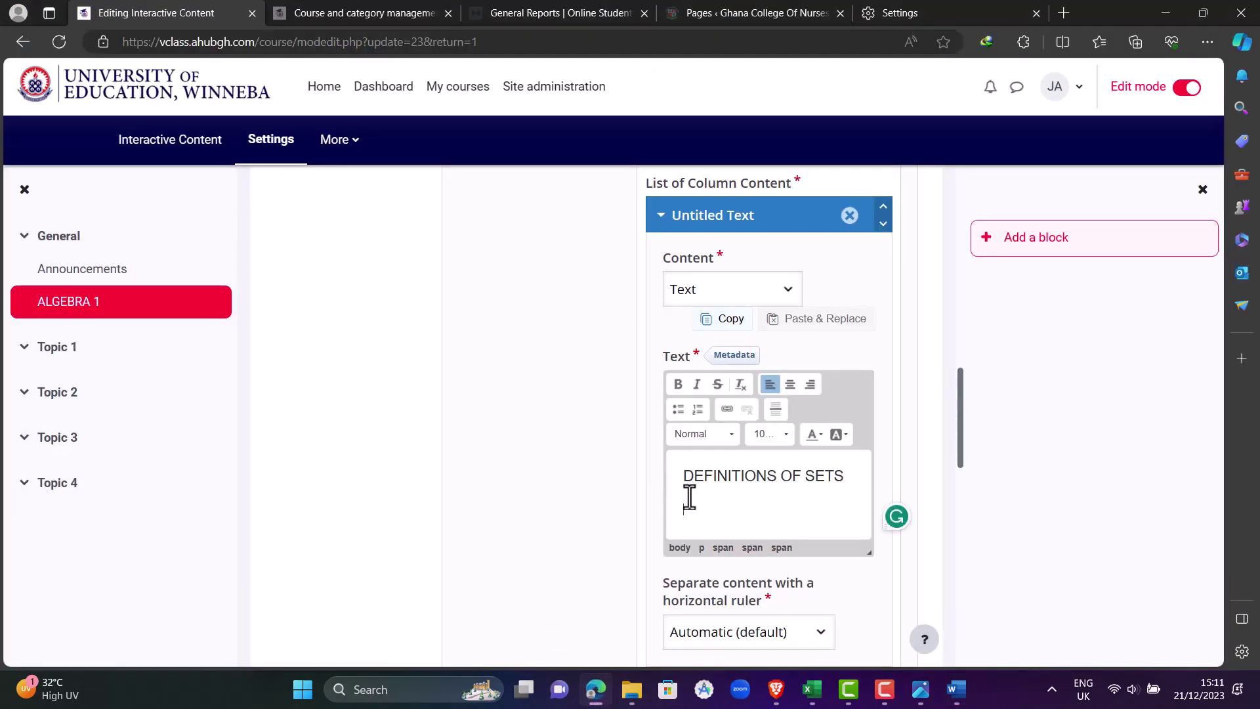
{"action": "type", "text": "Introd"}
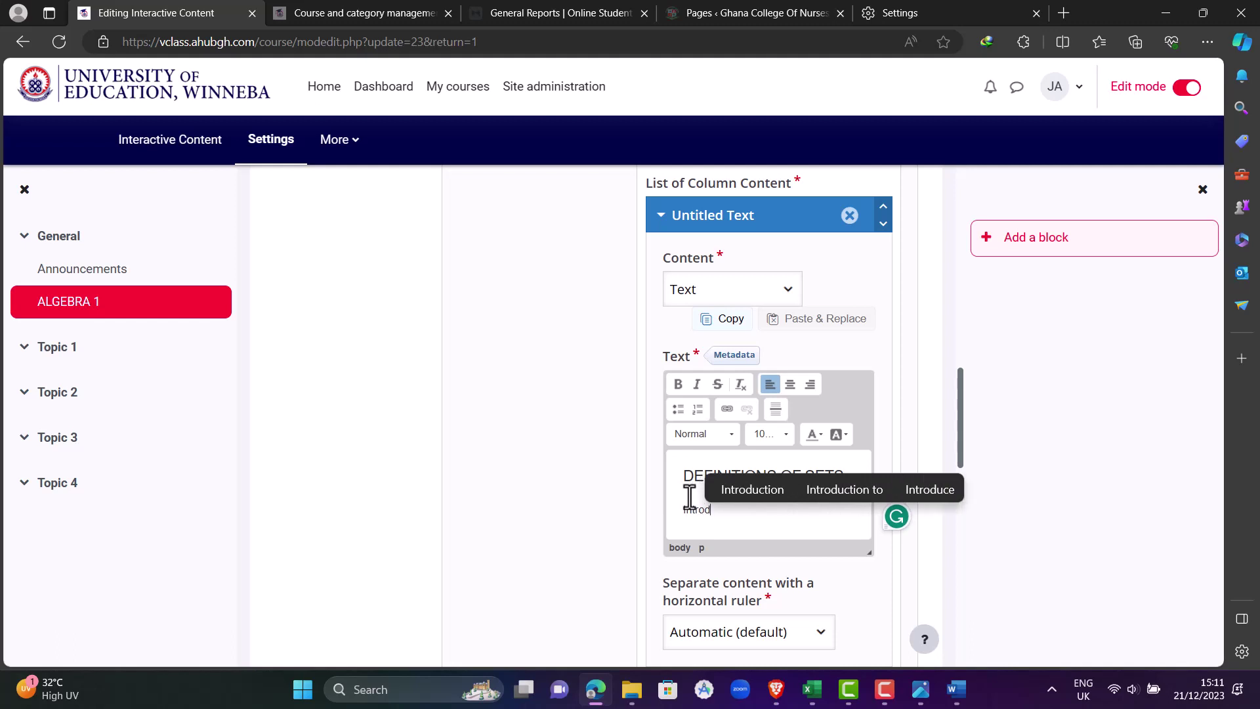
{"action": "type", "text": "uction"}
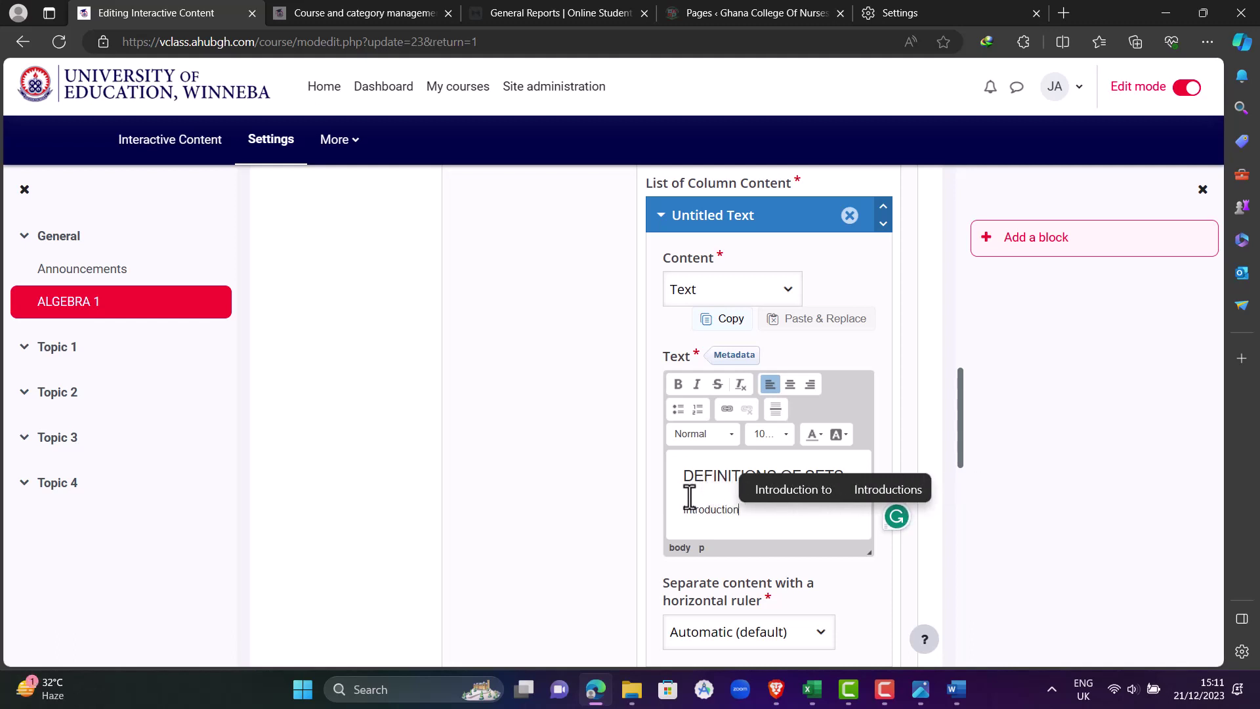
{"action": "key", "text": "shift+Left"}
{"action": "key", "text": "shift+Left"}
{"action": "key", "text": "shift+Left"}
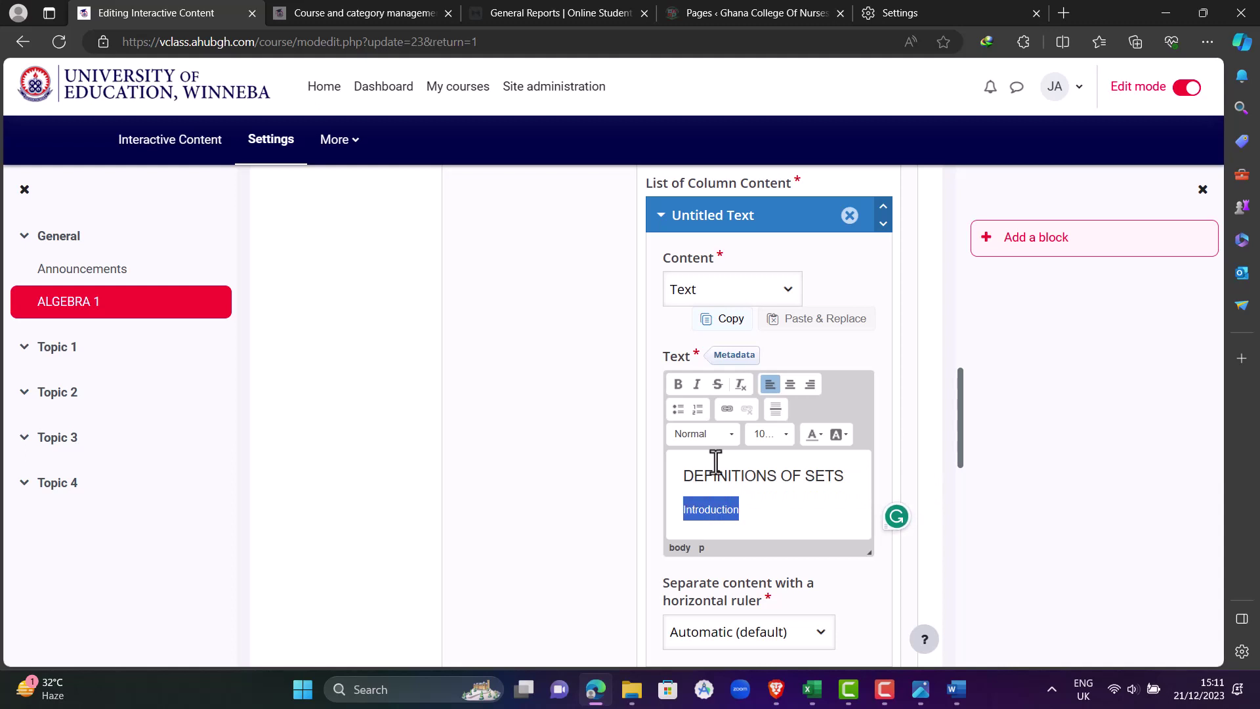
{"action": "left_click", "coordinate": [734, 434]}
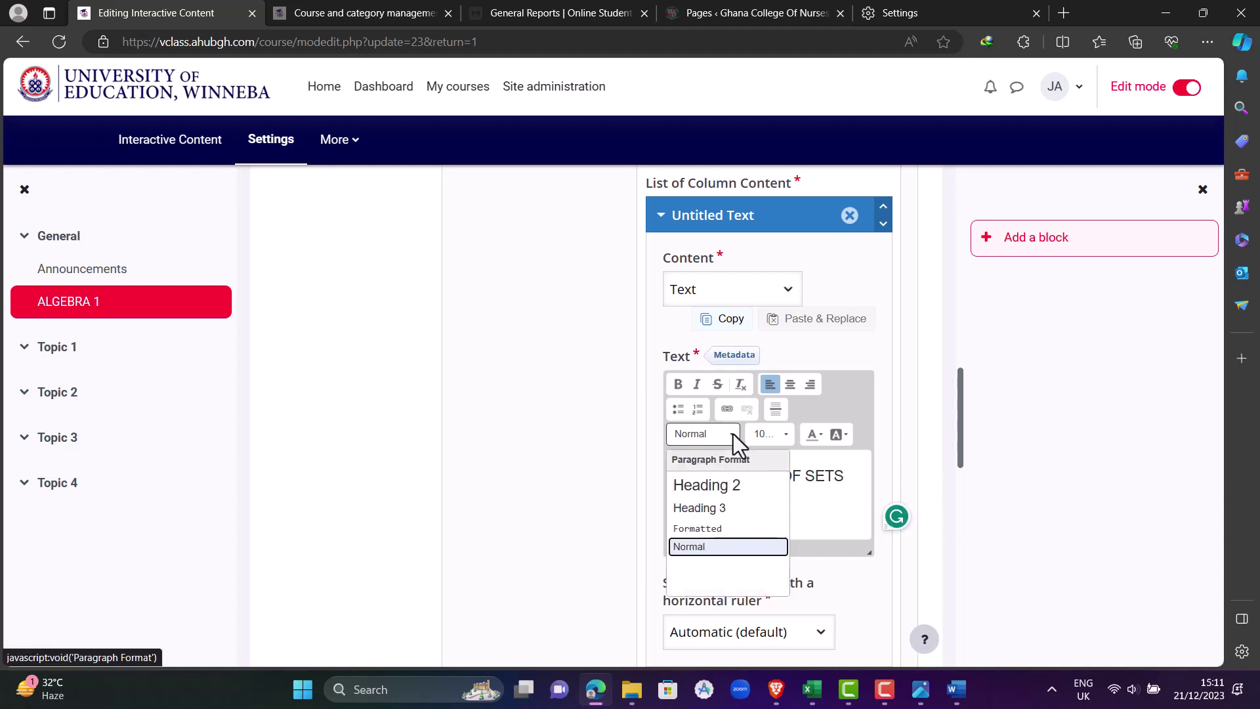
{"action": "left_click", "coordinate": [711, 509]}
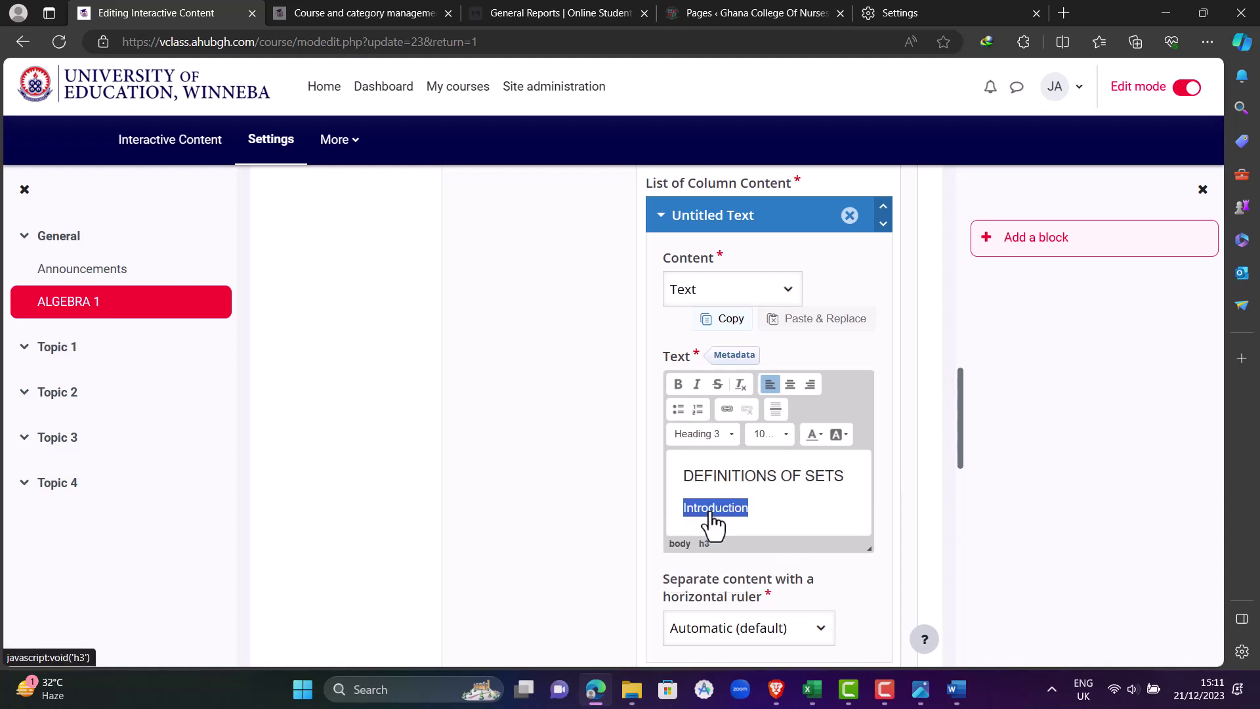
Paste the copied introduction on a new line below the Introduction subheading and complete its greeting as Dear Learner
{"action": "left_click", "coordinate": [762, 511]}
{"action": "key", "text": "Return"}
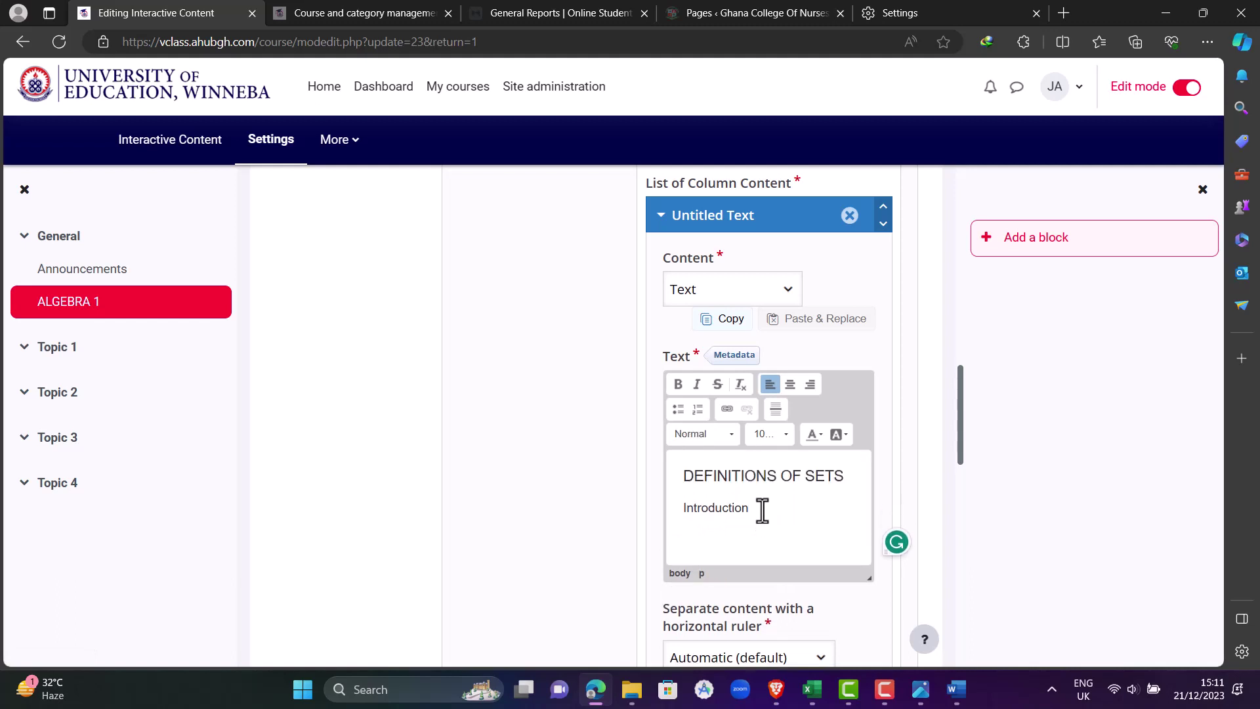
{"action": "key", "text": "ctrl+v"}
{"action": "scroll", "coordinate": [762, 559], "scroll_direction": "down", "scroll_amount": 1}
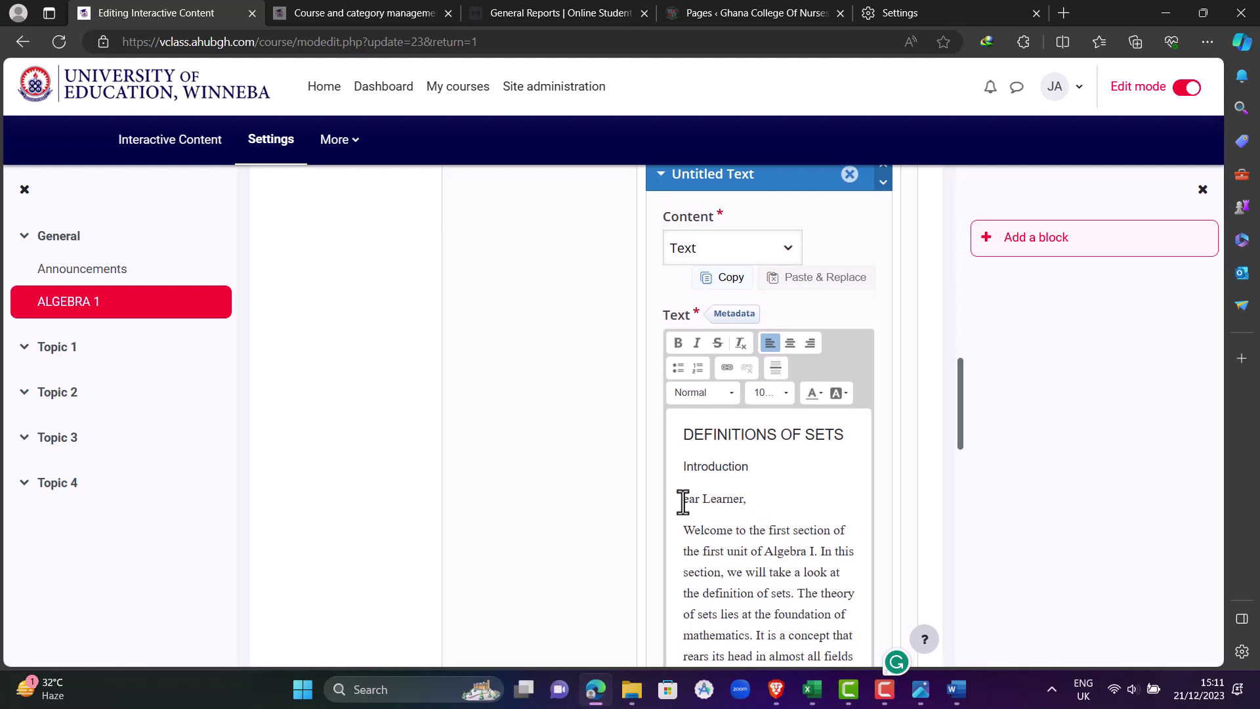
{"action": "scroll", "coordinate": [692, 541], "scroll_direction": "down", "scroll_amount": 3}
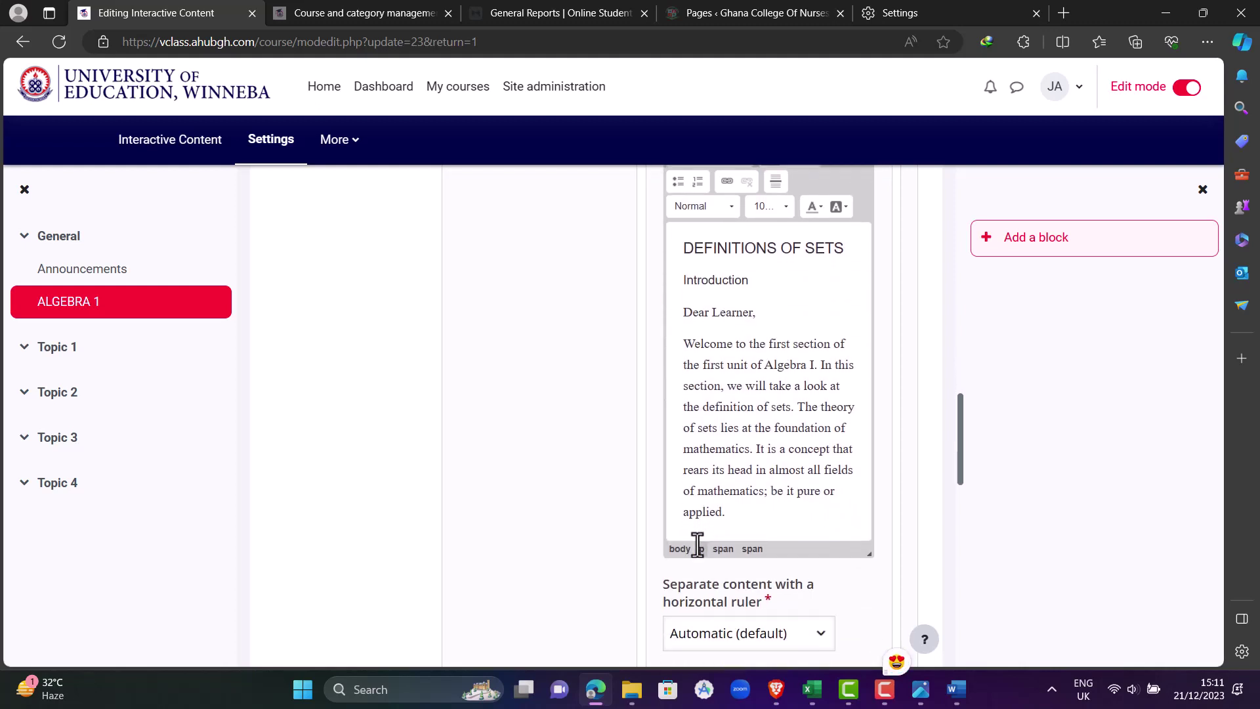
Add another content element to the page, set its type to Text and activate its text editor
{"action": "scroll", "coordinate": [727, 493], "scroll_direction": "down", "scroll_amount": 3}
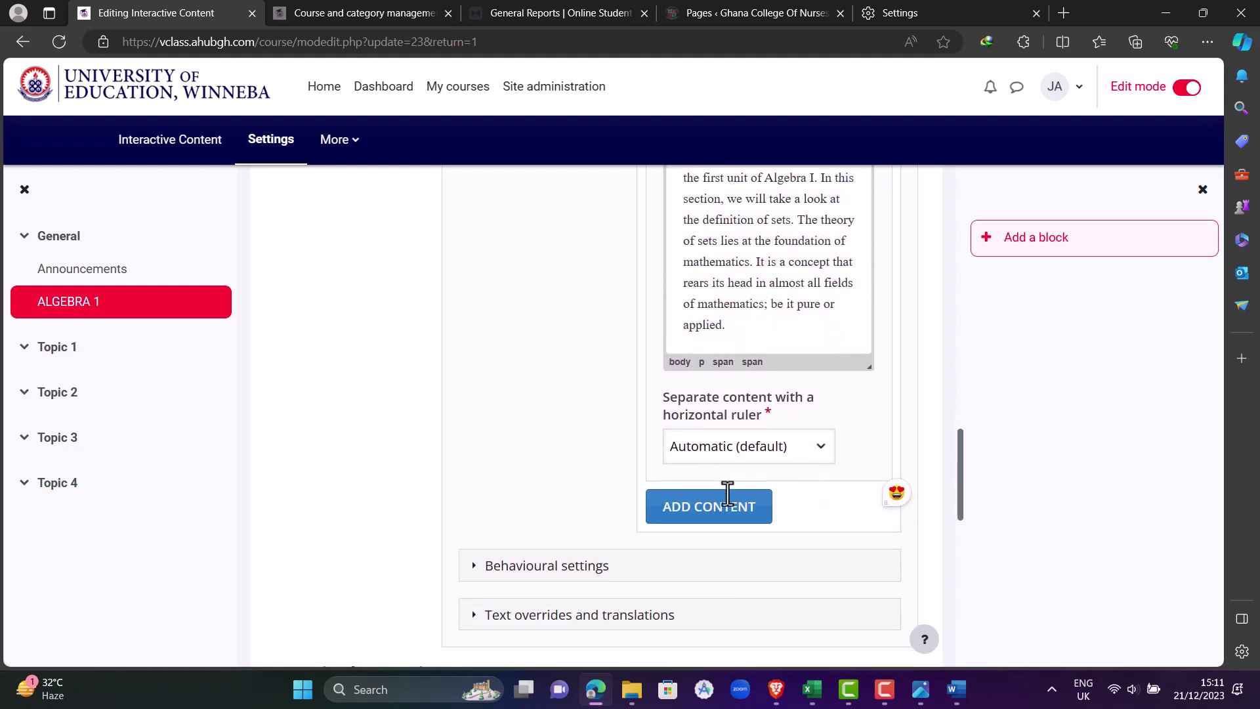
{"action": "left_click", "coordinate": [713, 504]}
{"action": "scroll", "coordinate": [716, 508], "scroll_direction": "down", "scroll_amount": 3}
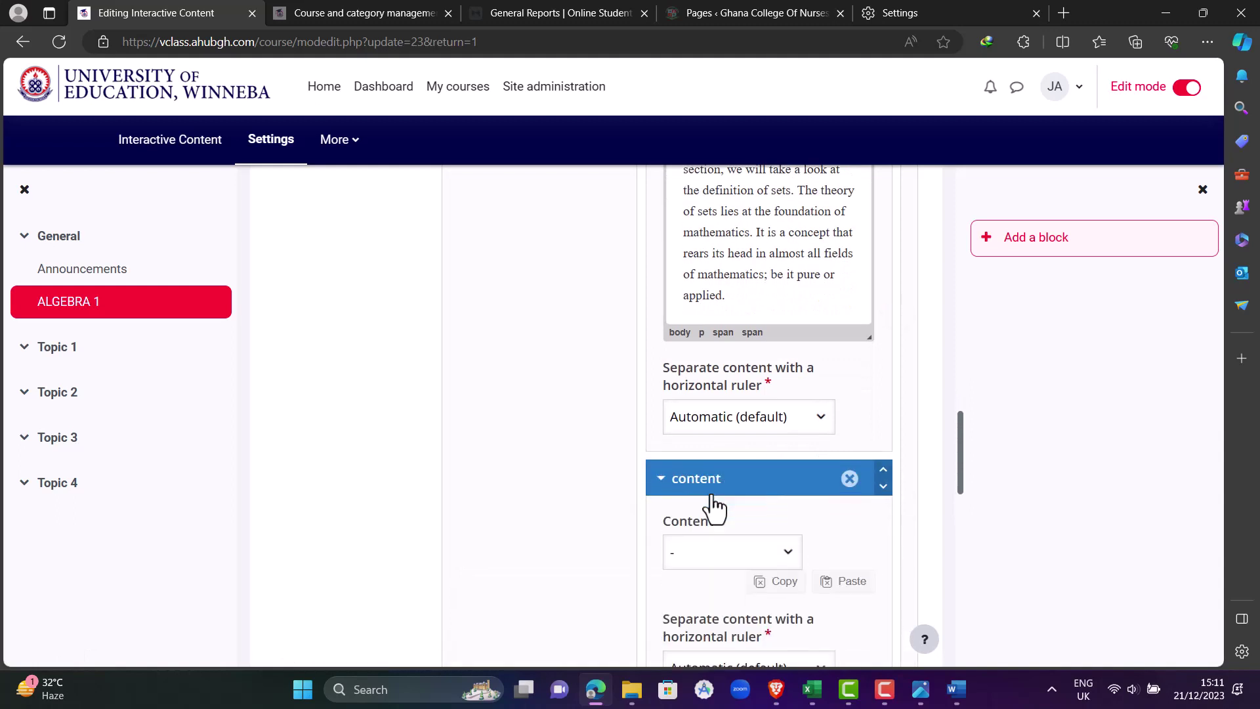
{"action": "left_click", "coordinate": [791, 344]}
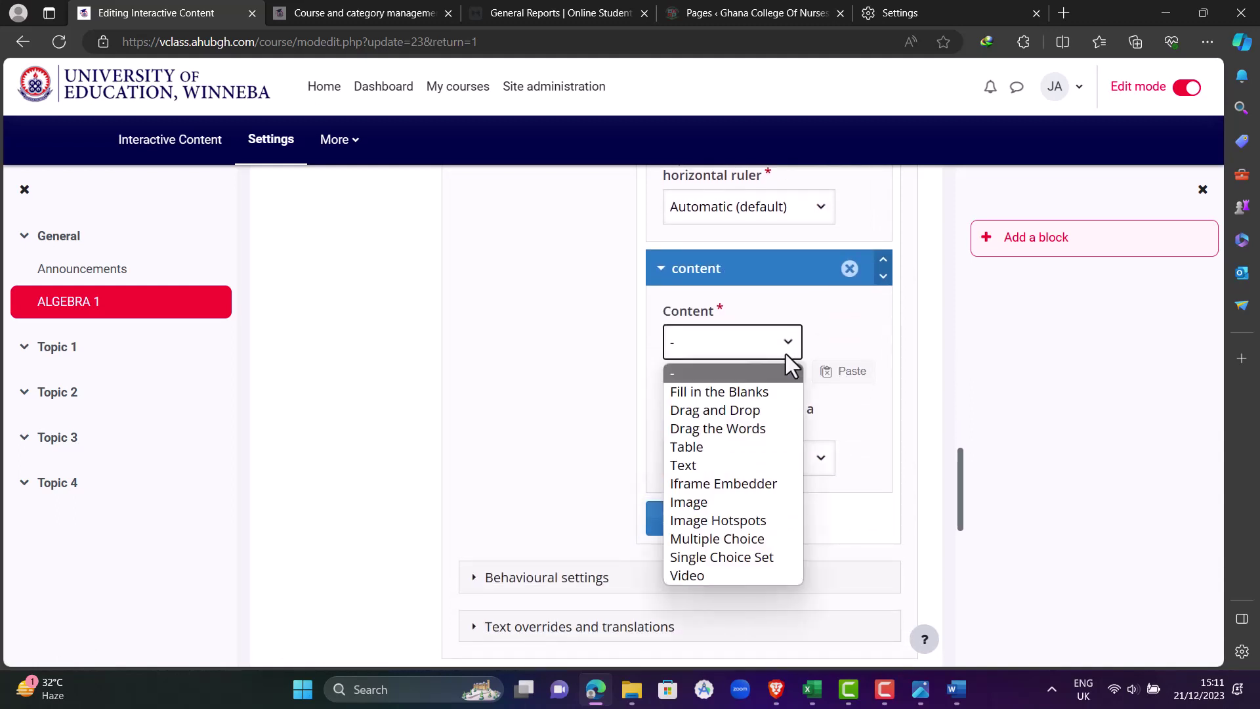
{"action": "left_click", "coordinate": [714, 467]}
{"action": "left_click", "coordinate": [738, 452]}
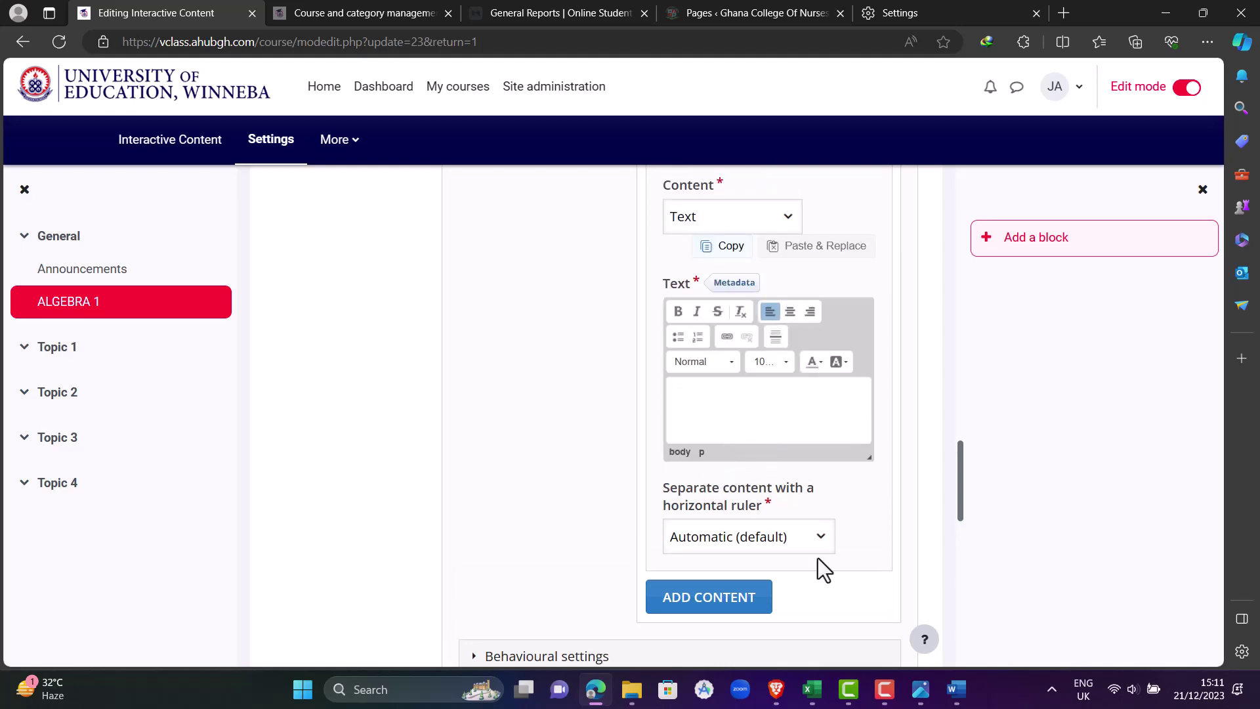
Switch to unit 1 section 1.docx in Word and look over the Section aims and objectives passages
{"action": "mouse_move", "coordinate": [957, 690]}
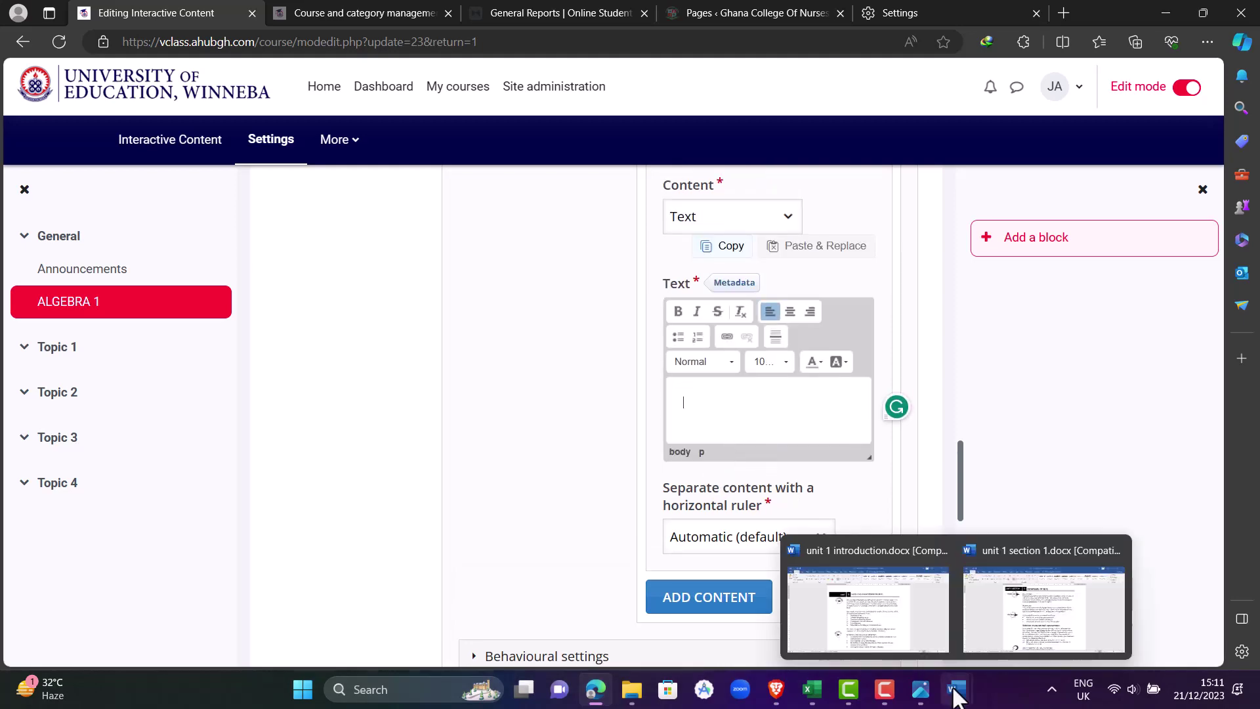
{"action": "left_click", "coordinate": [1022, 625]}
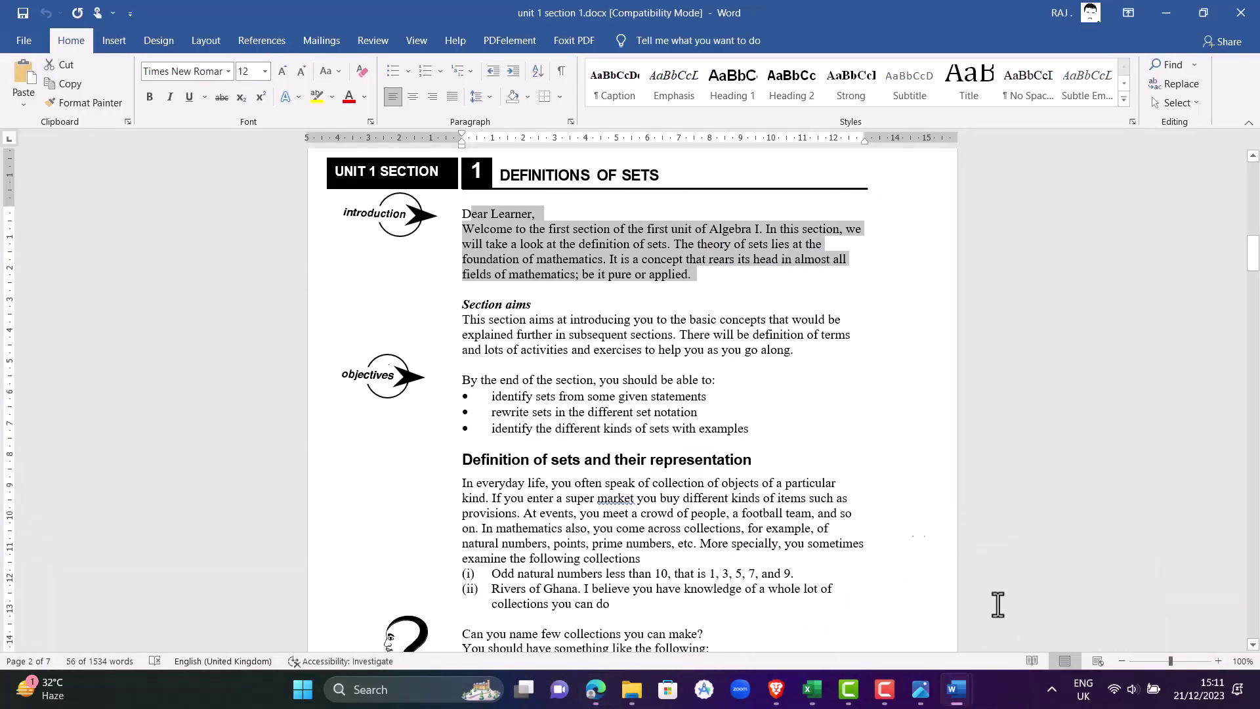
{"action": "left_click", "coordinate": [537, 351]}
{"action": "scroll", "coordinate": [537, 353], "scroll_direction": "down", "scroll_amount": 2}
{"action": "scroll", "coordinate": [536, 353], "scroll_direction": "down", "scroll_amount": 1}
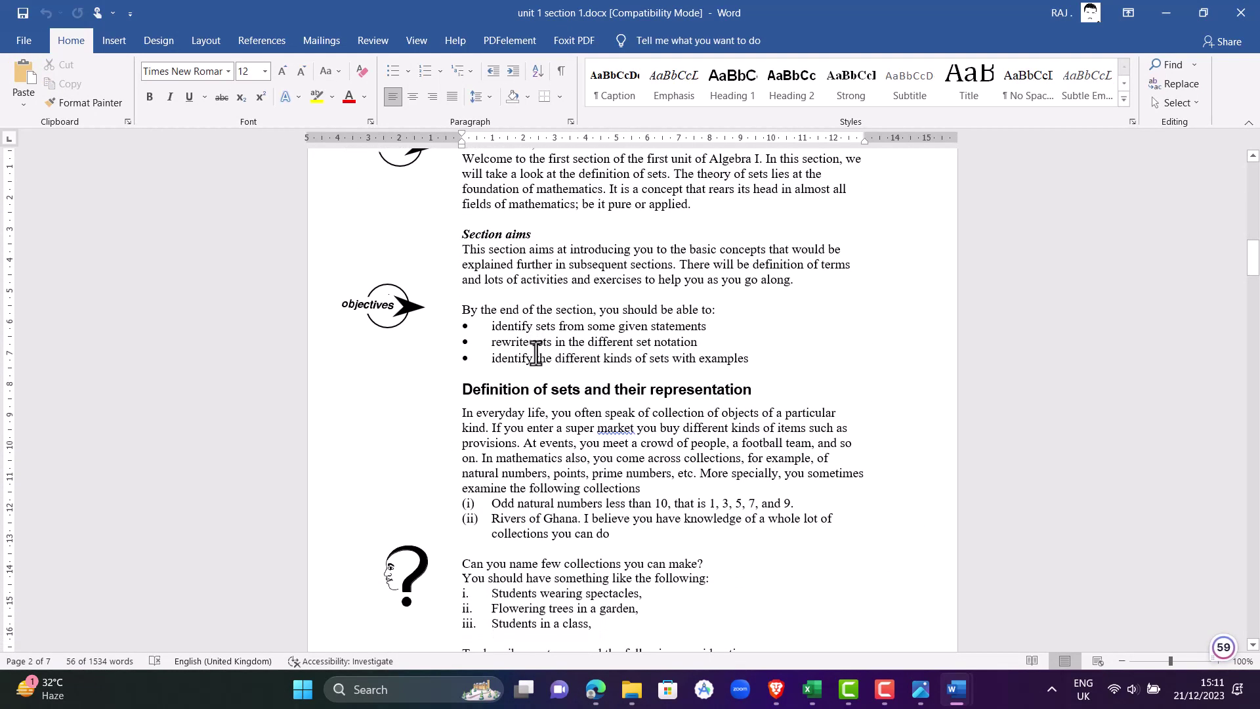
{"action": "left_click", "coordinate": [464, 234]}
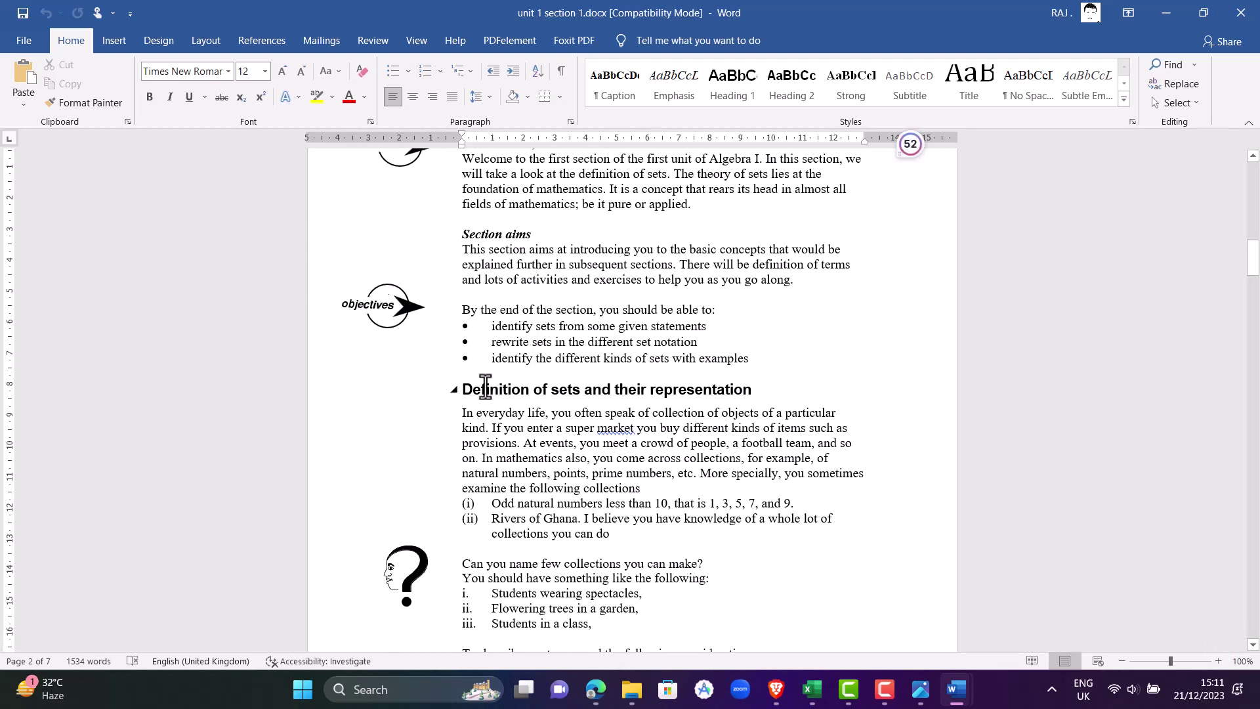
Return to the book editor and enter the word Objectives in the new text element
{"action": "left_click", "coordinate": [593, 699]}
{"action": "left_click", "coordinate": [749, 420]}
{"action": "type", "text": "Ob"}
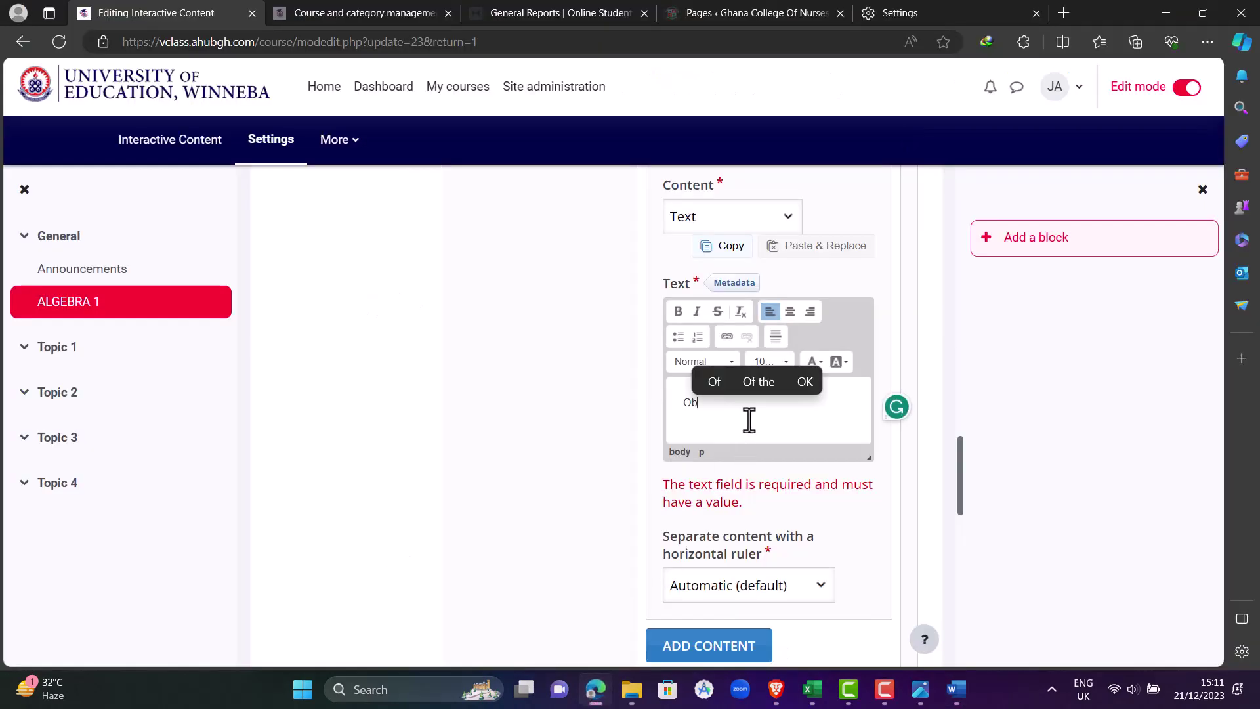
{"action": "type", "text": "jectives"}
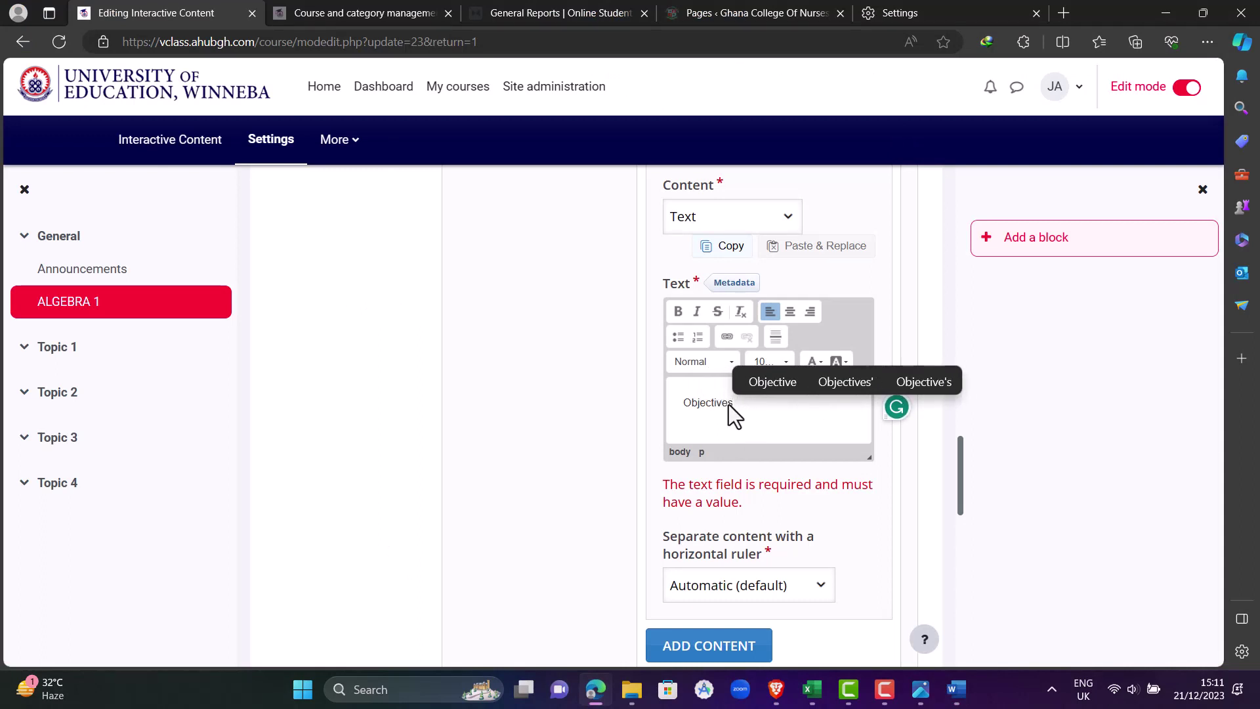
Format the word Objectives as Heading 2 and start a new line below it
{"action": "key", "text": "shift+Left"}
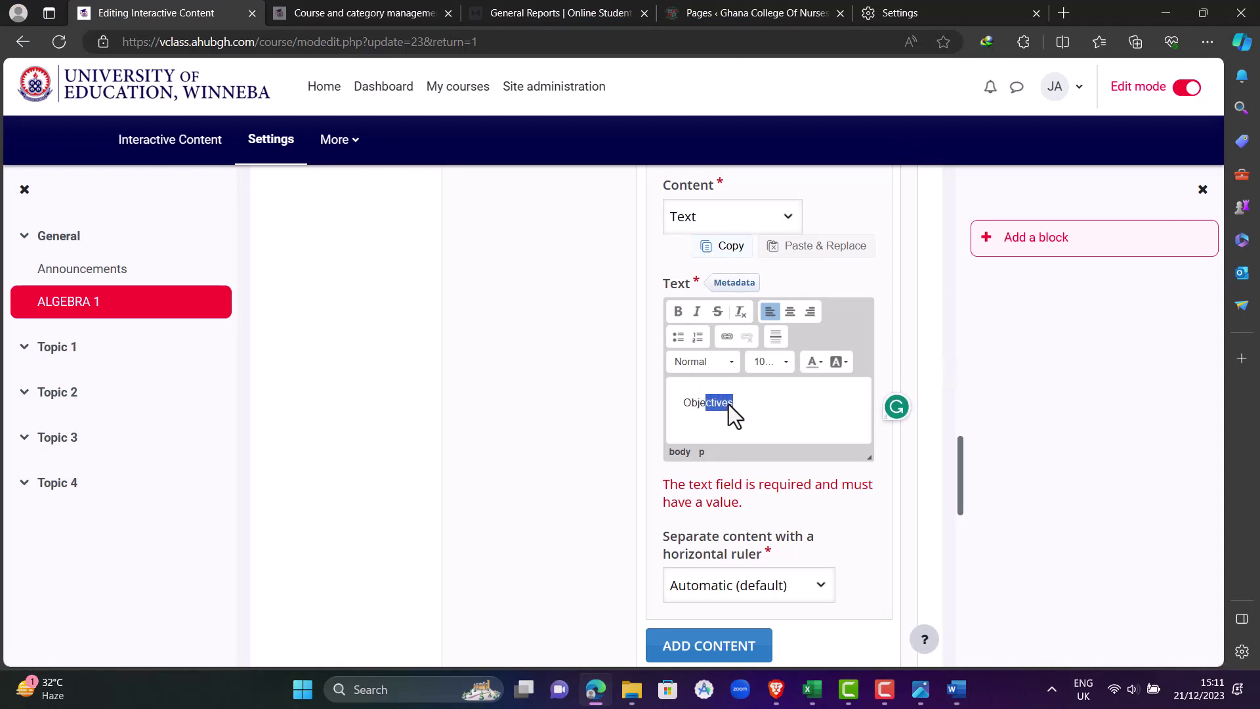
{"action": "key", "text": "shift+Left"}
{"action": "key", "text": "shift+Left"}
{"action": "key", "text": "shift+Left"}
{"action": "key", "text": "shift+Left"}
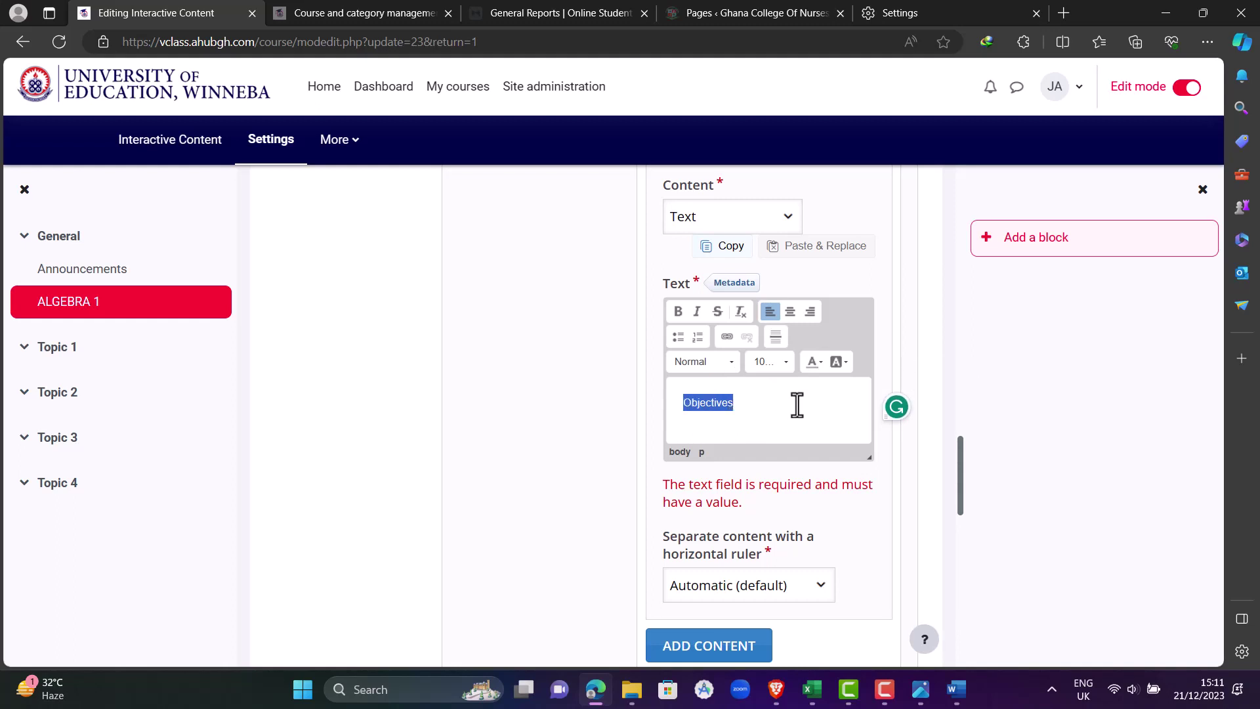
{"action": "left_click", "coordinate": [730, 364]}
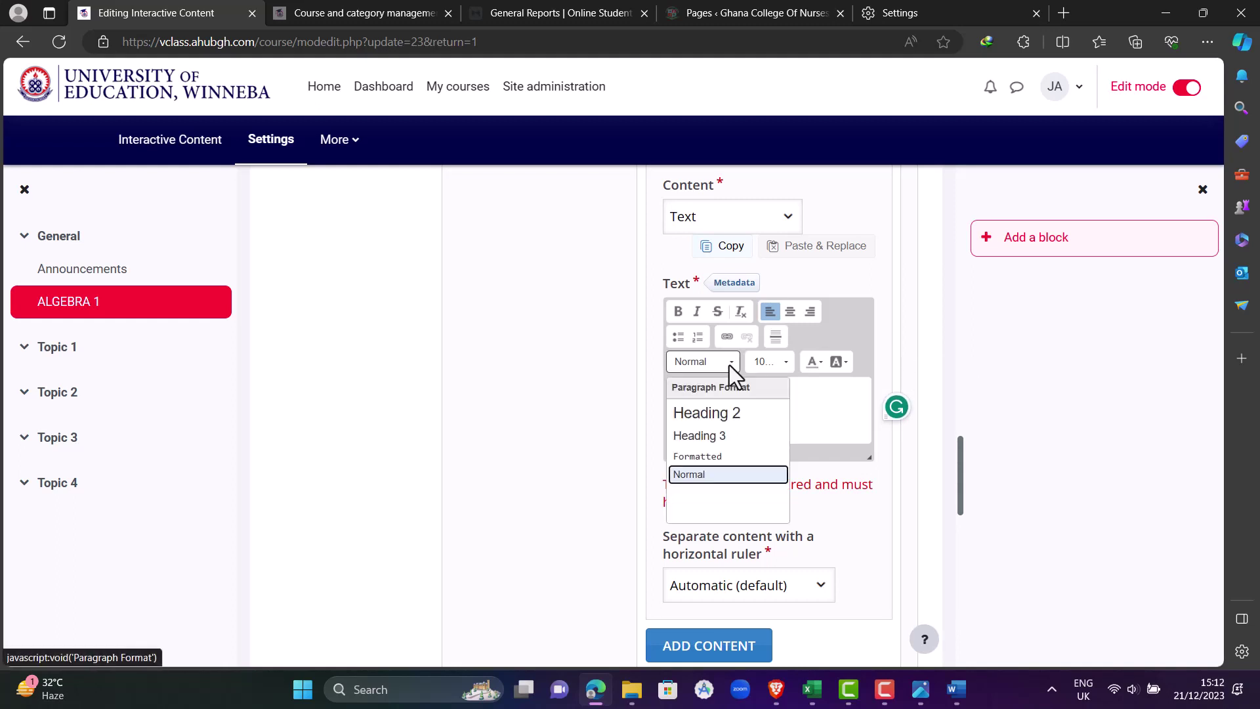
{"action": "left_click", "coordinate": [715, 415]}
{"action": "left_click", "coordinate": [790, 409]}
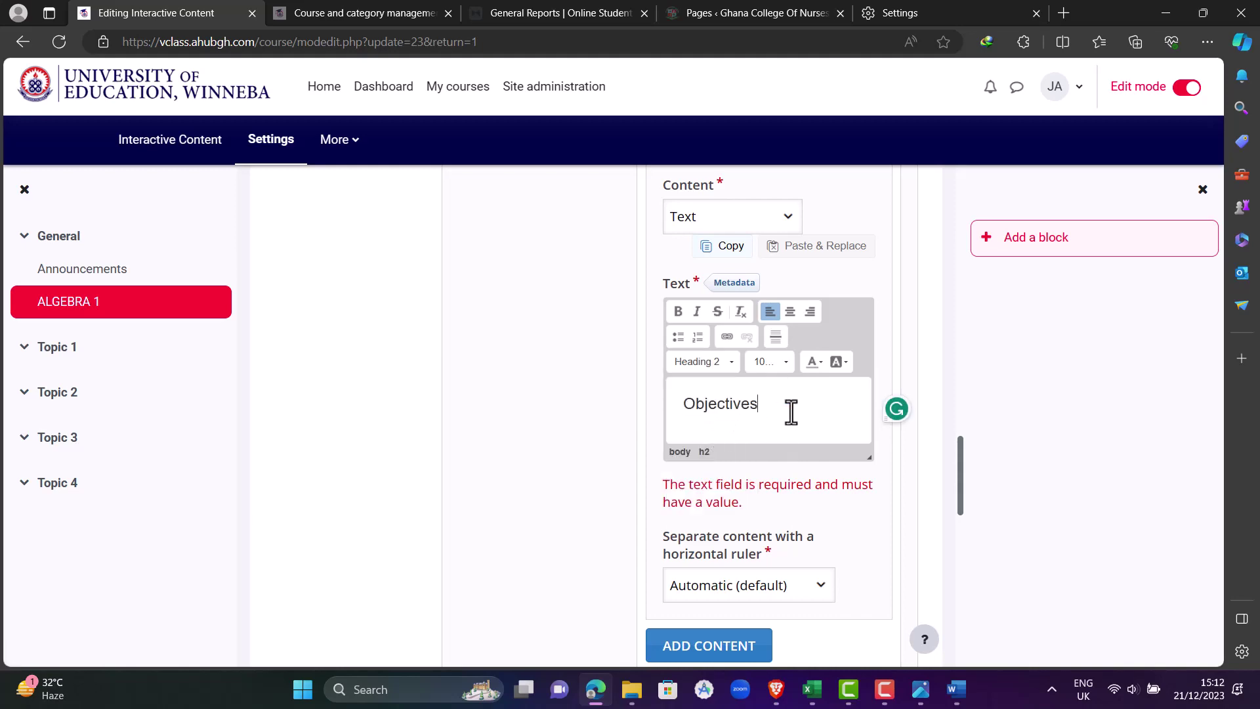
{"action": "key", "text": "Return"}
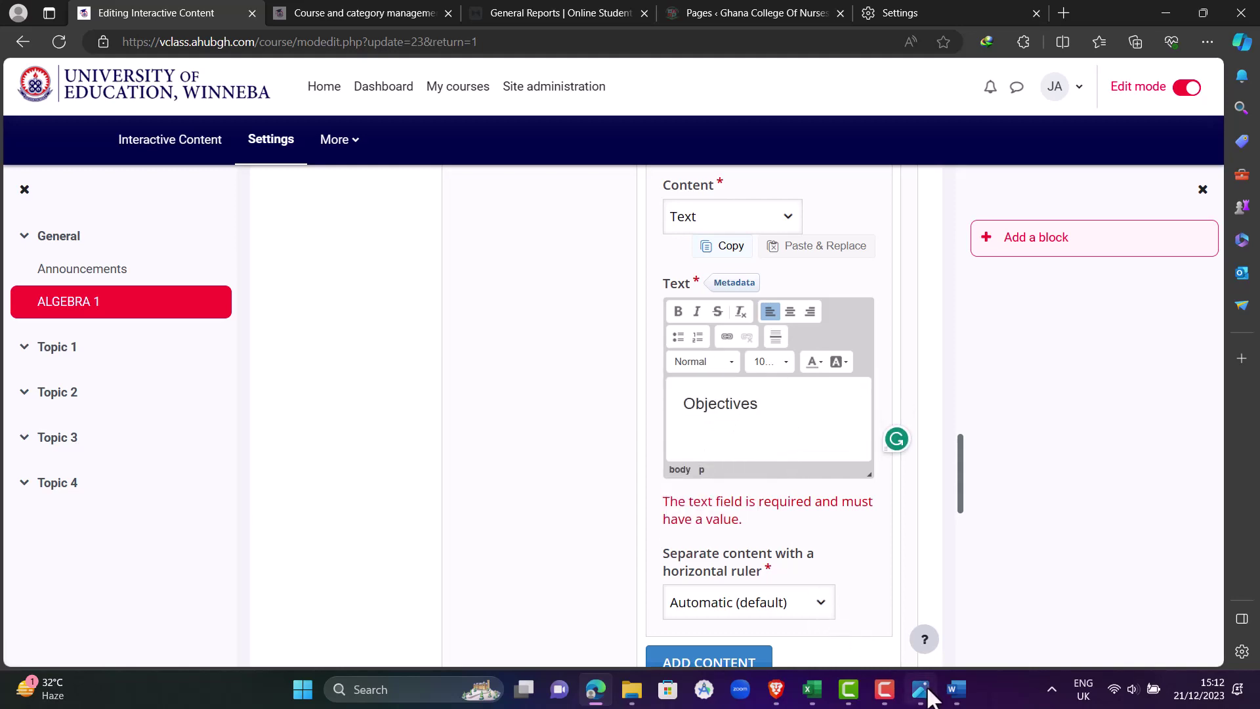
Switch to unit 1 section 1.docx in Word and copy the passage from Section aims through the last objectives bullet
{"action": "mouse_move", "coordinate": [956, 690]}
{"action": "left_click", "coordinate": [1009, 639]}
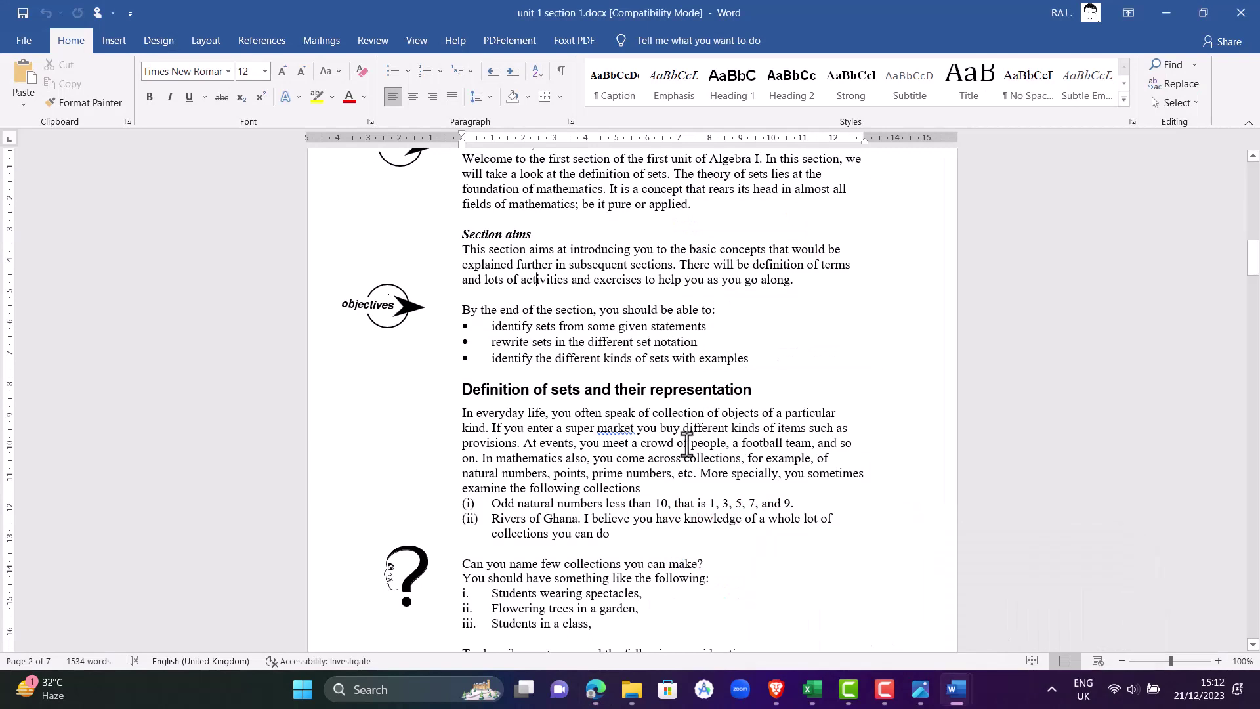
{"action": "scroll", "coordinate": [510, 268], "scroll_direction": "up", "scroll_amount": 1}
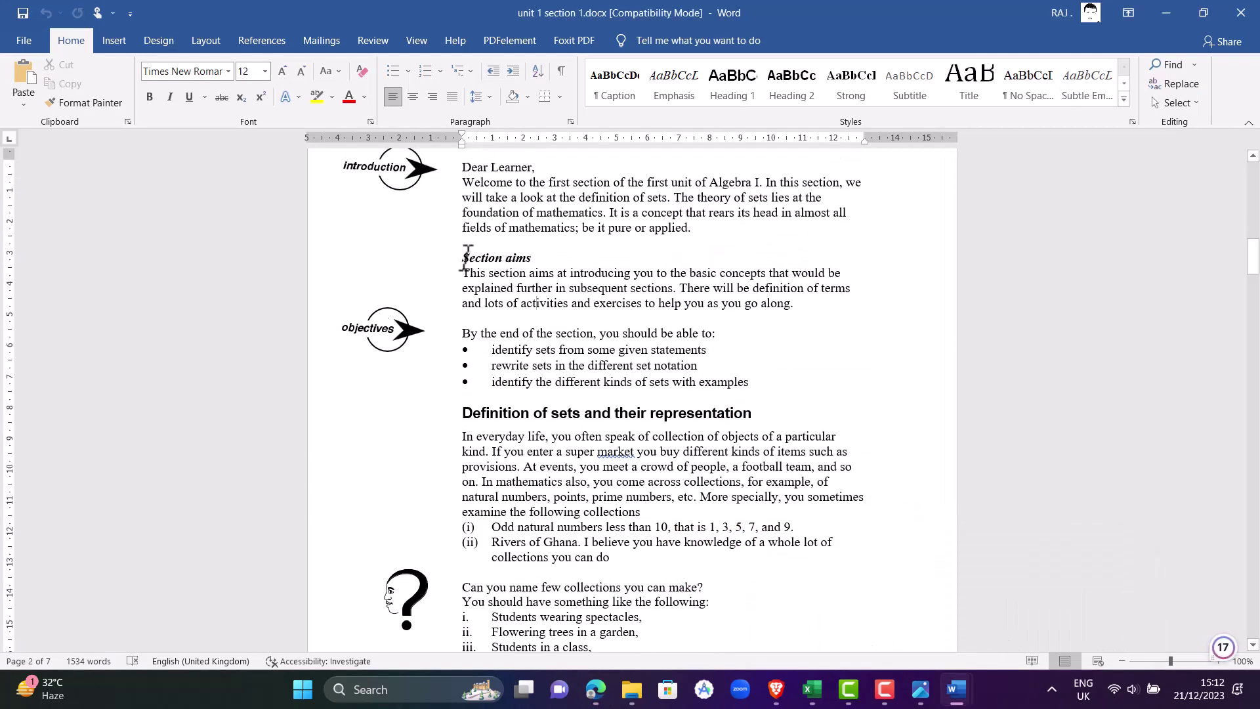
{"action": "left_click_drag", "start_coordinate": [467, 256], "coordinate": [733, 388]}
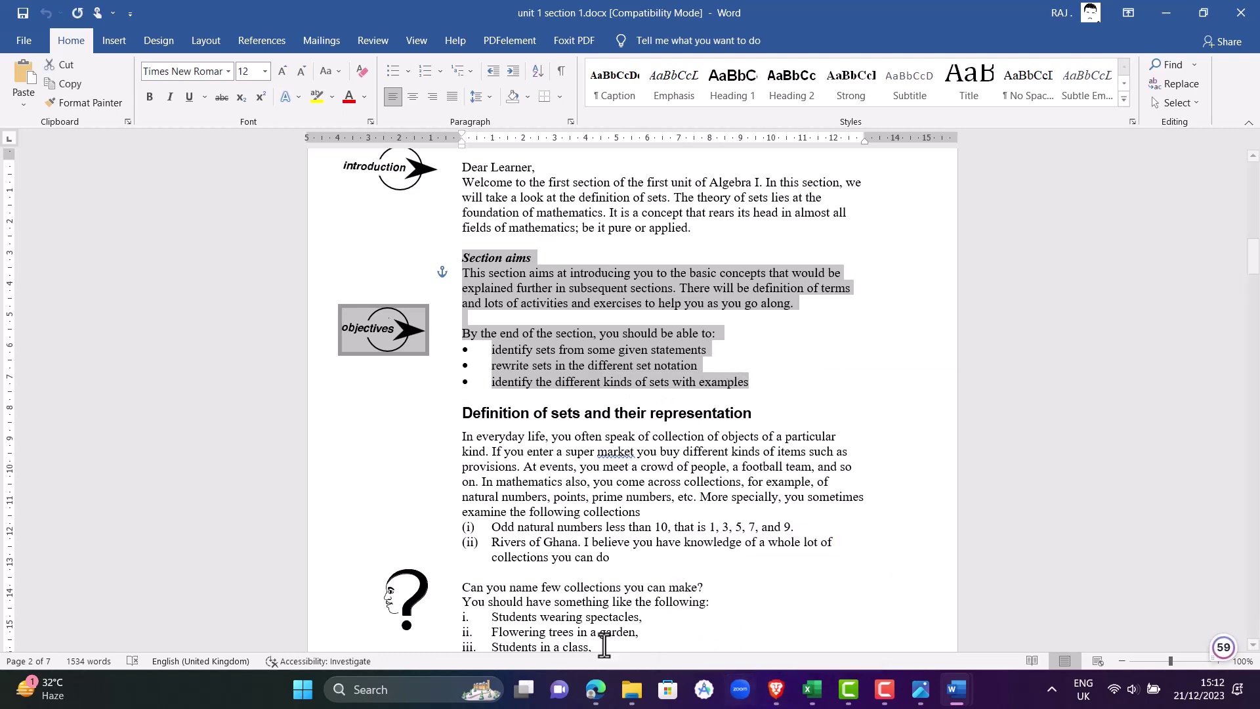
Return to the book editor, paste the copied aims and objectives below the Objectives heading, and review the pasted text
{"action": "left_click", "coordinate": [595, 689]}
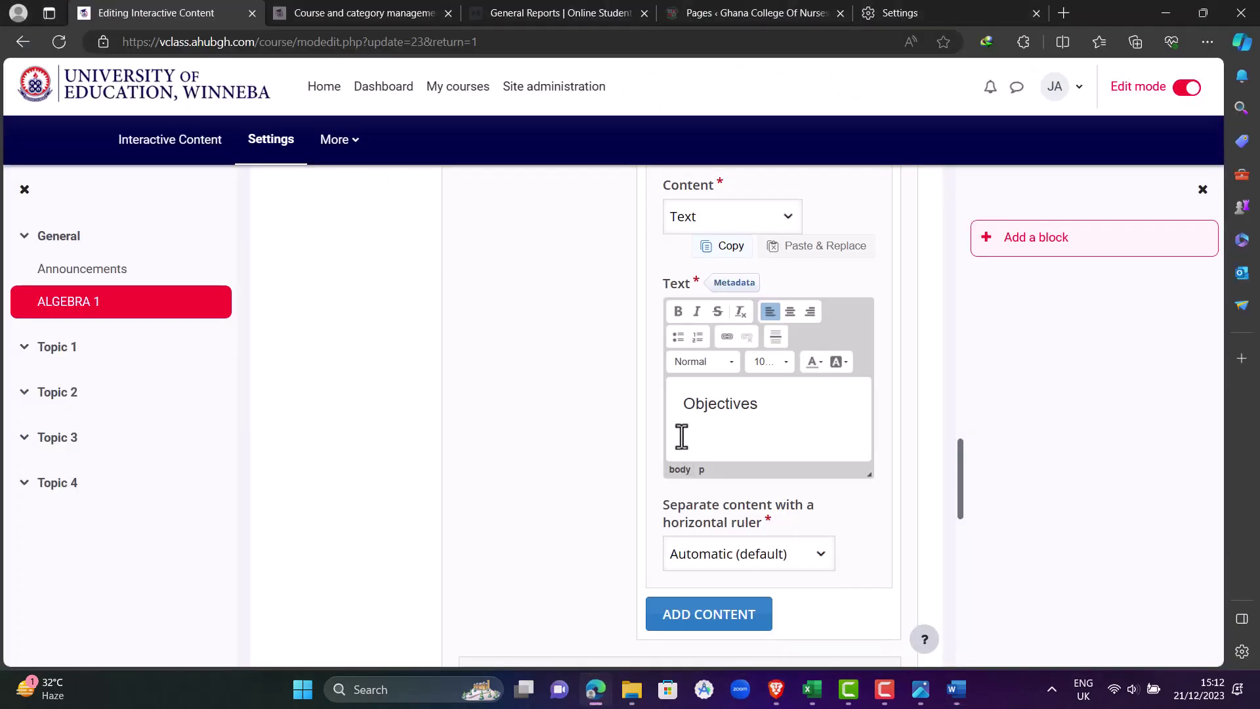
{"action": "key", "text": "ctrl+v"}
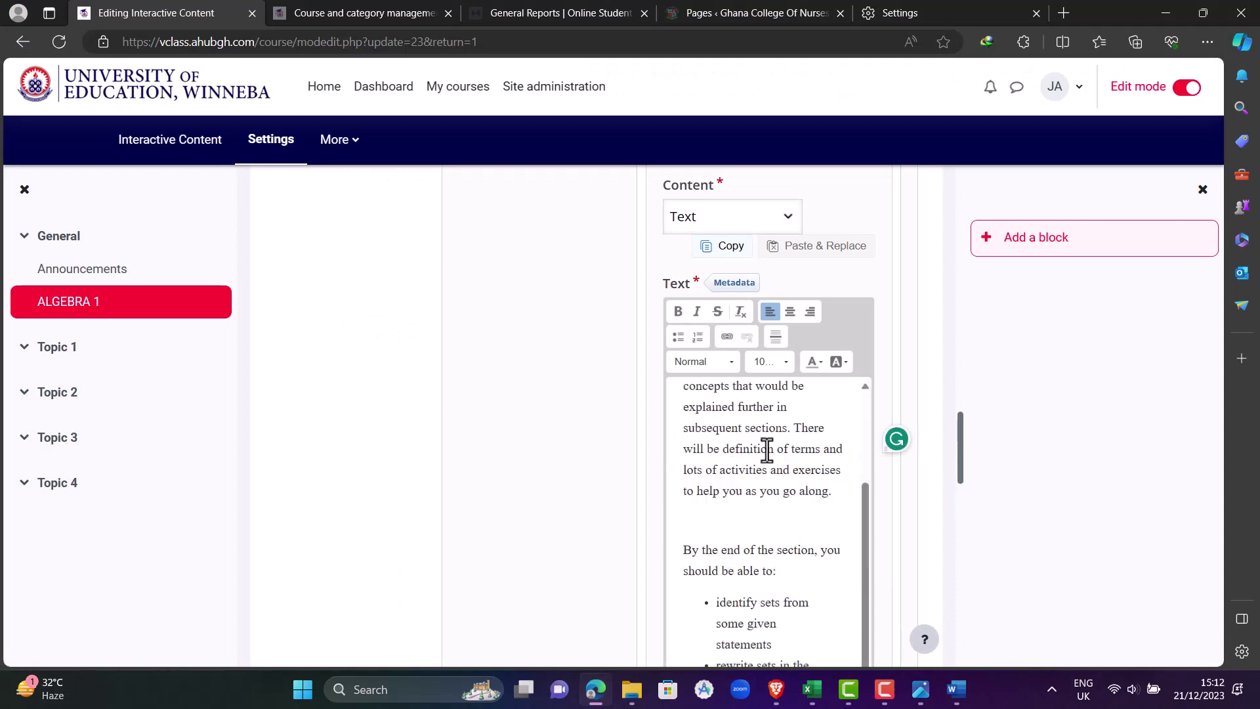
{"action": "scroll", "coordinate": [767, 450], "scroll_direction": "up", "scroll_amount": 2}
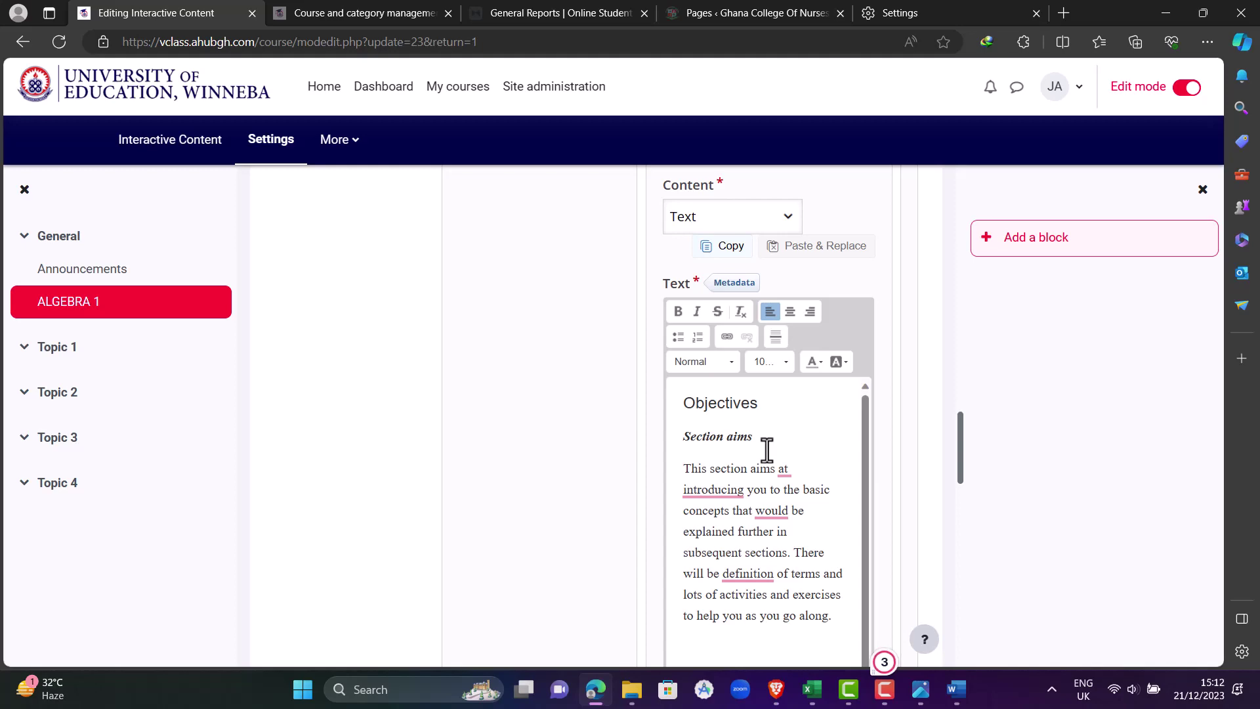
{"action": "scroll", "coordinate": [766, 450], "scroll_direction": "down", "scroll_amount": 5}
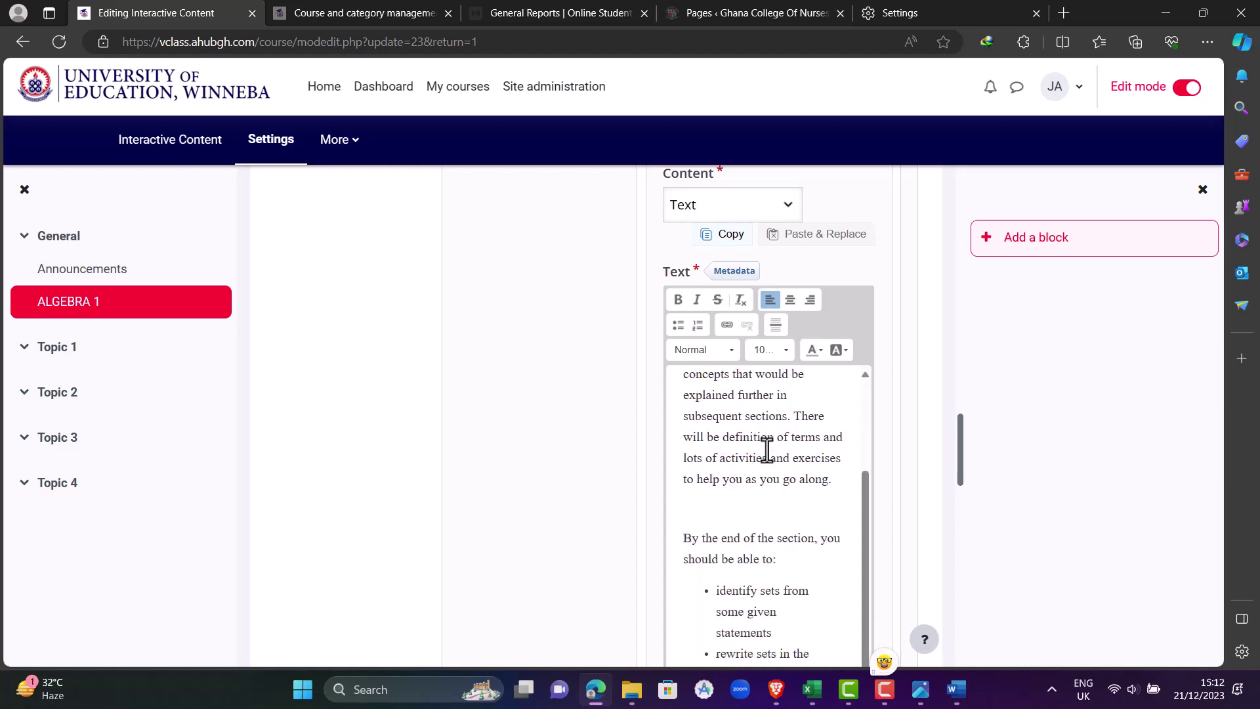
Switch to unit 1 section 1.docx in Word and look over the Definition of sets and their representation passage
{"action": "mouse_move", "coordinate": [967, 674]}
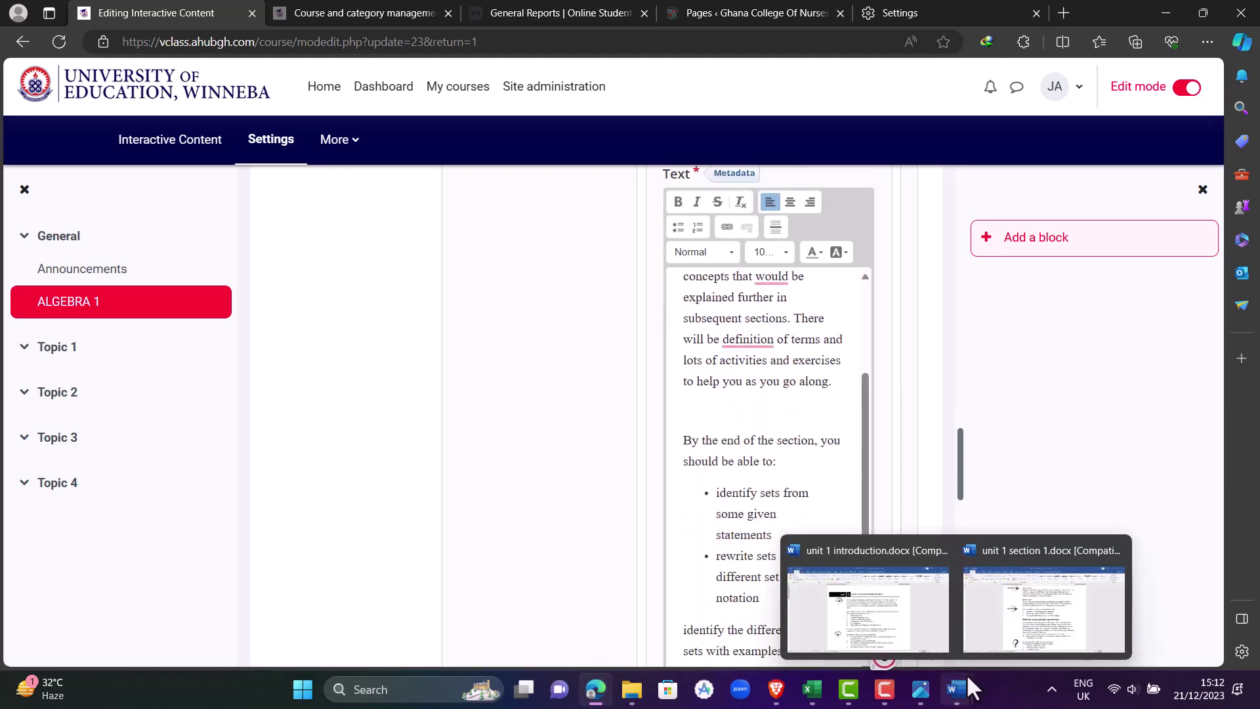
{"action": "left_click", "coordinate": [1015, 617]}
{"action": "scroll", "coordinate": [625, 468], "scroll_direction": "down", "scroll_amount": 3}
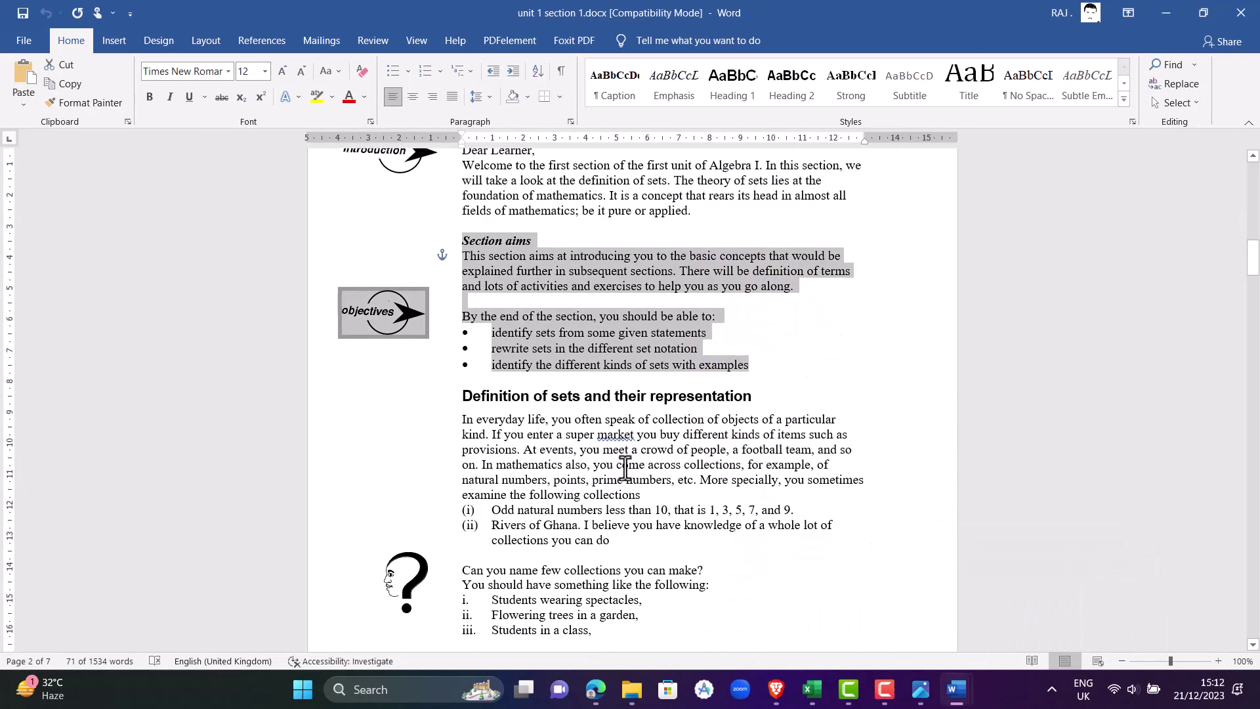
{"action": "scroll", "coordinate": [626, 468], "scroll_direction": "down", "scroll_amount": 1}
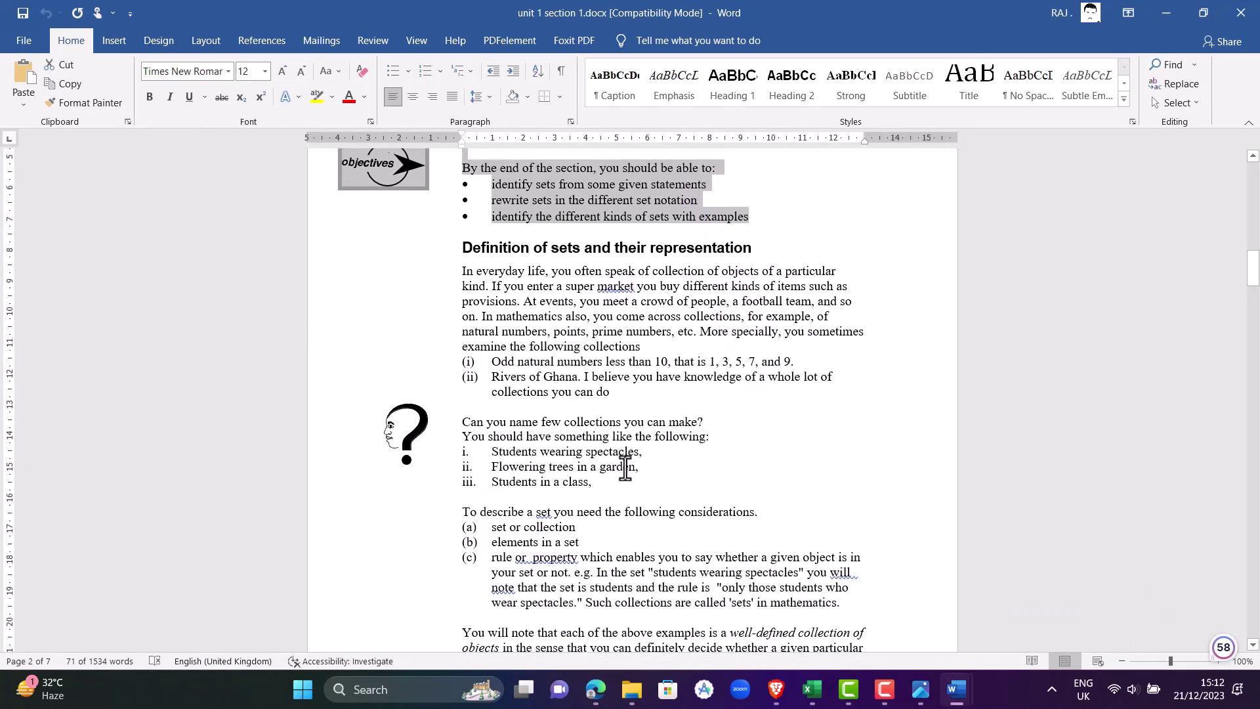
{"action": "scroll", "coordinate": [625, 468], "scroll_direction": "down", "scroll_amount": 1}
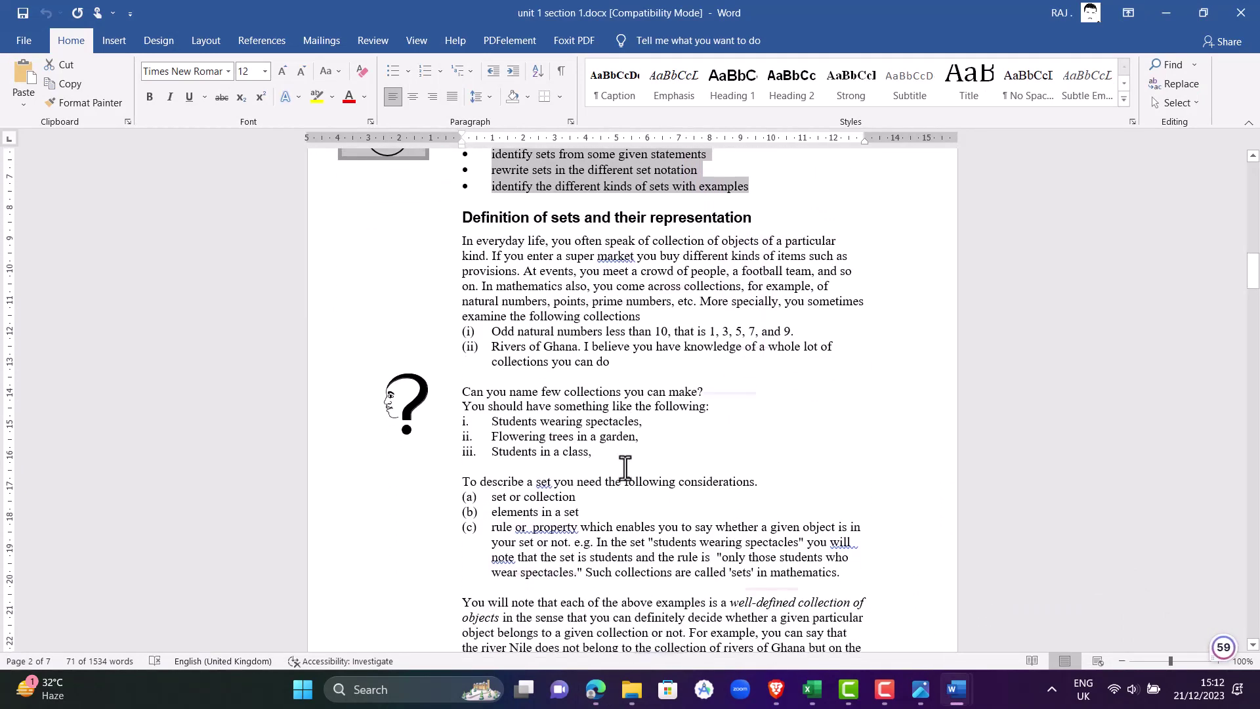
{"action": "scroll", "coordinate": [626, 468], "scroll_direction": "down", "scroll_amount": 1}
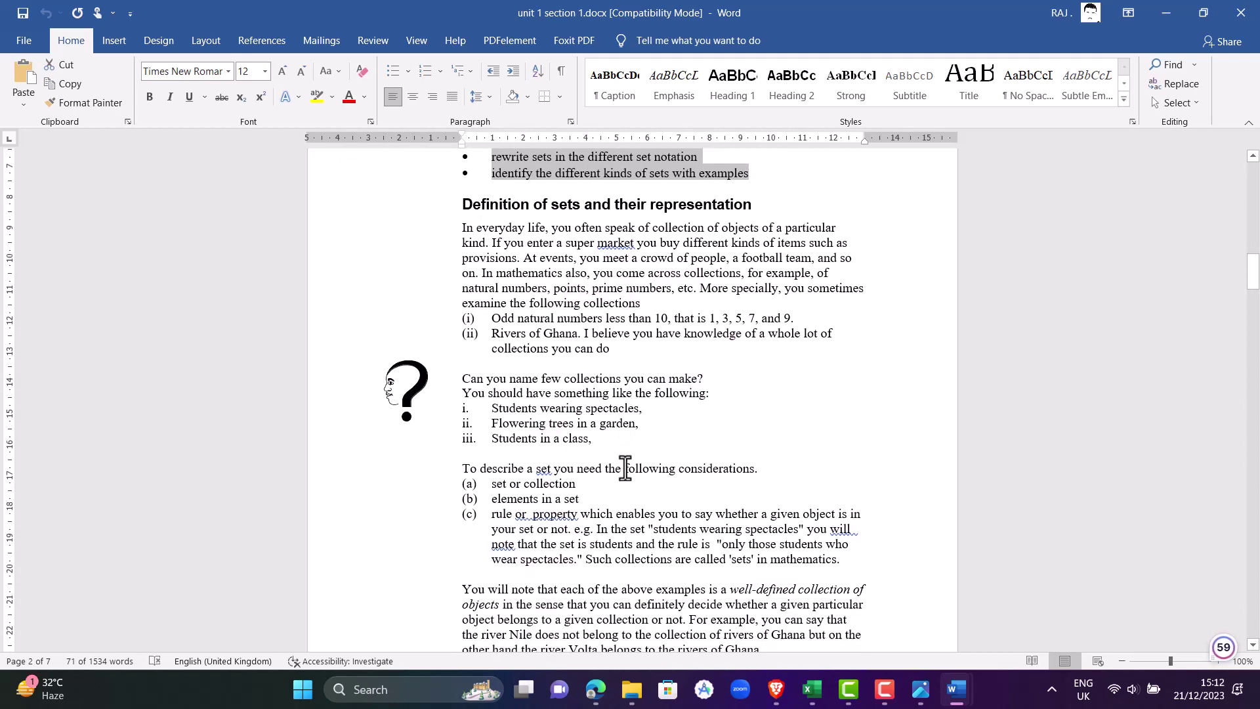
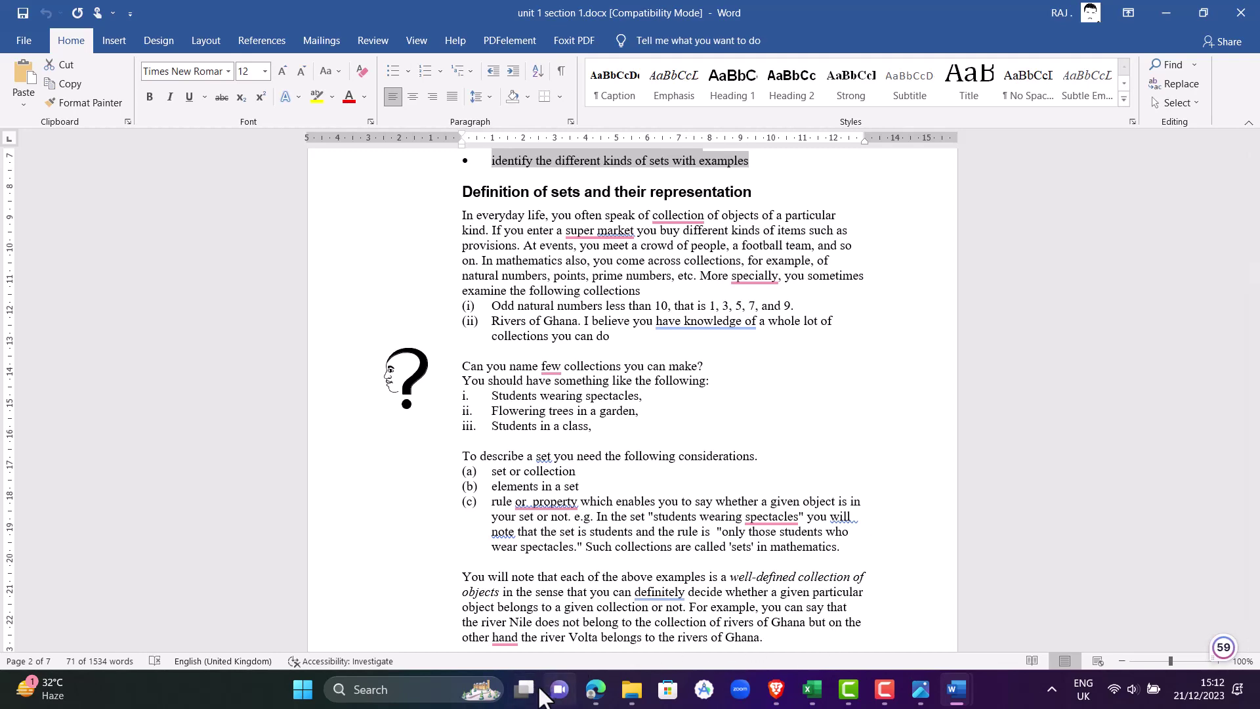
Back in the book editor, add a content element below the Objectives text, set its type to Text and activate its text editor
{"action": "left_click", "coordinate": [595, 689]}
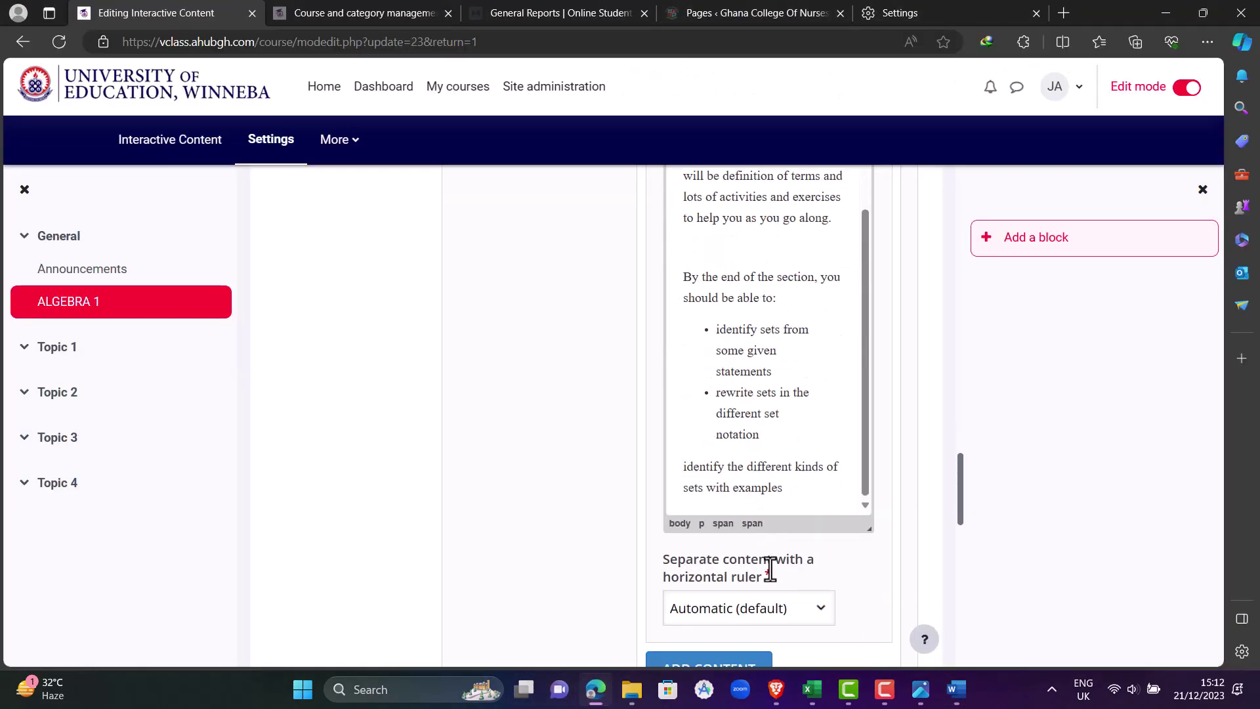
{"action": "scroll", "coordinate": [770, 569], "scroll_direction": "down", "scroll_amount": 1}
{"action": "scroll", "coordinate": [633, 499], "scroll_direction": "down", "scroll_amount": 2}
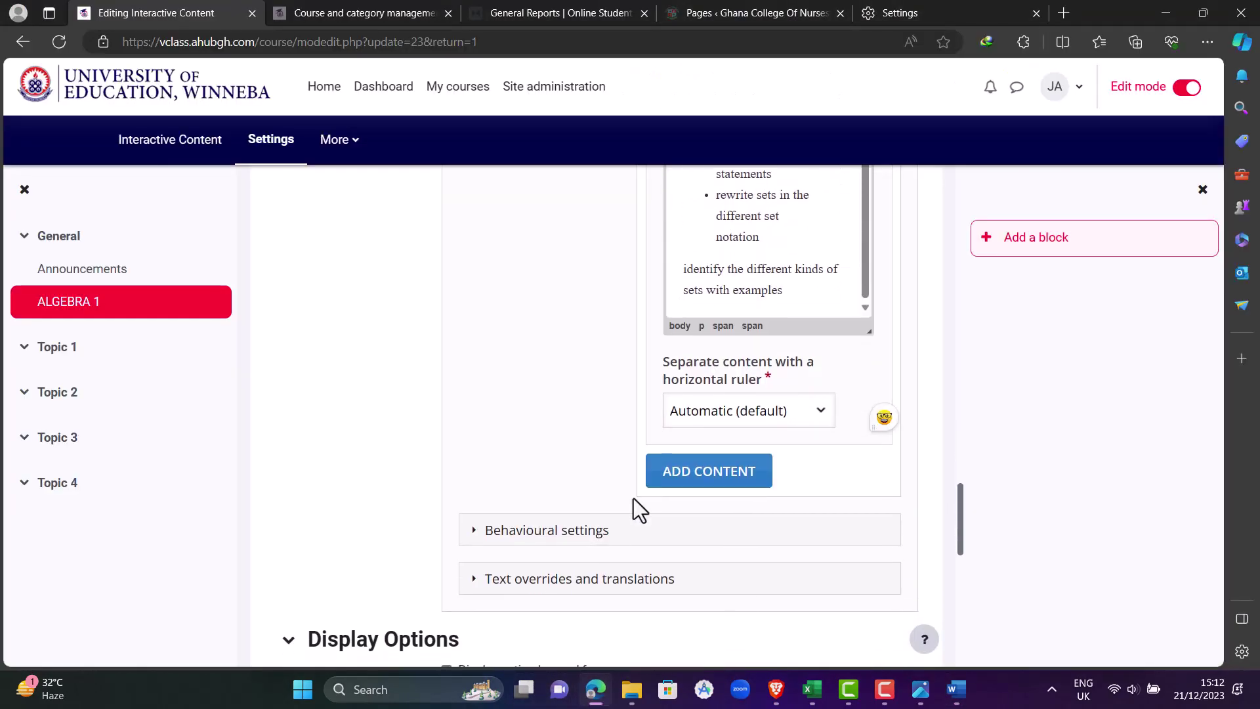
{"action": "left_click", "coordinate": [714, 477]}
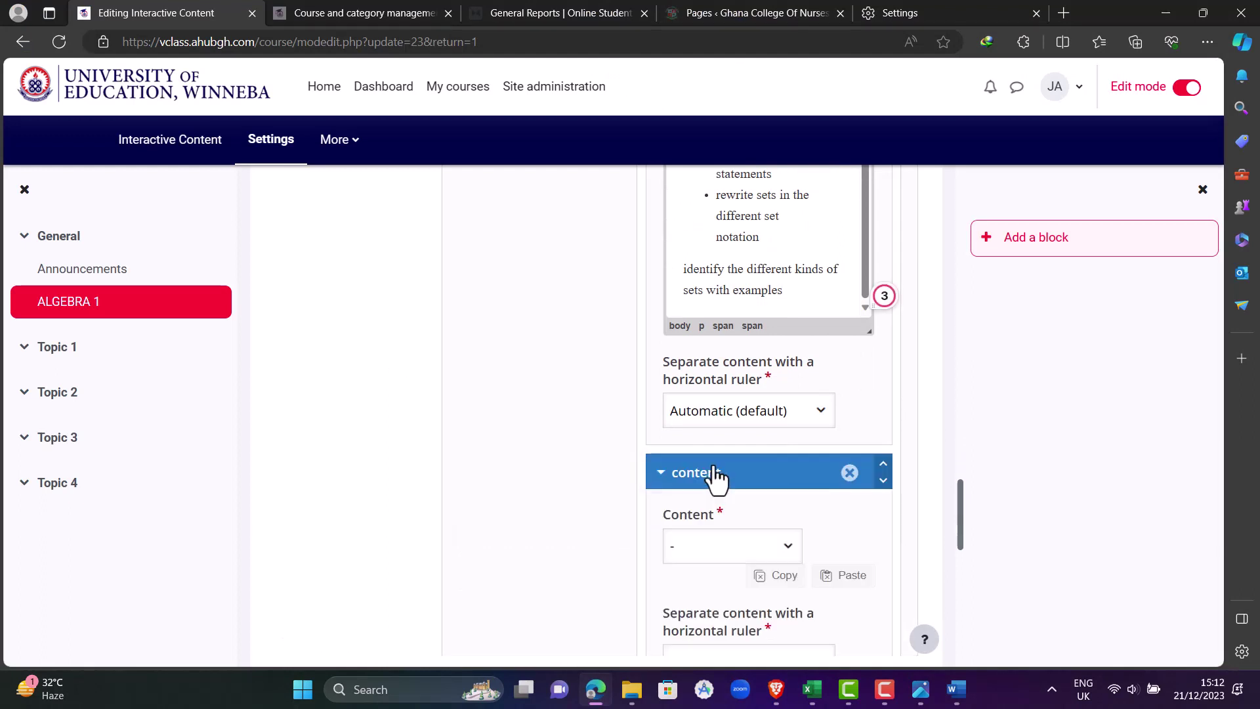
{"action": "scroll", "coordinate": [596, 519], "scroll_direction": "down", "scroll_amount": 3}
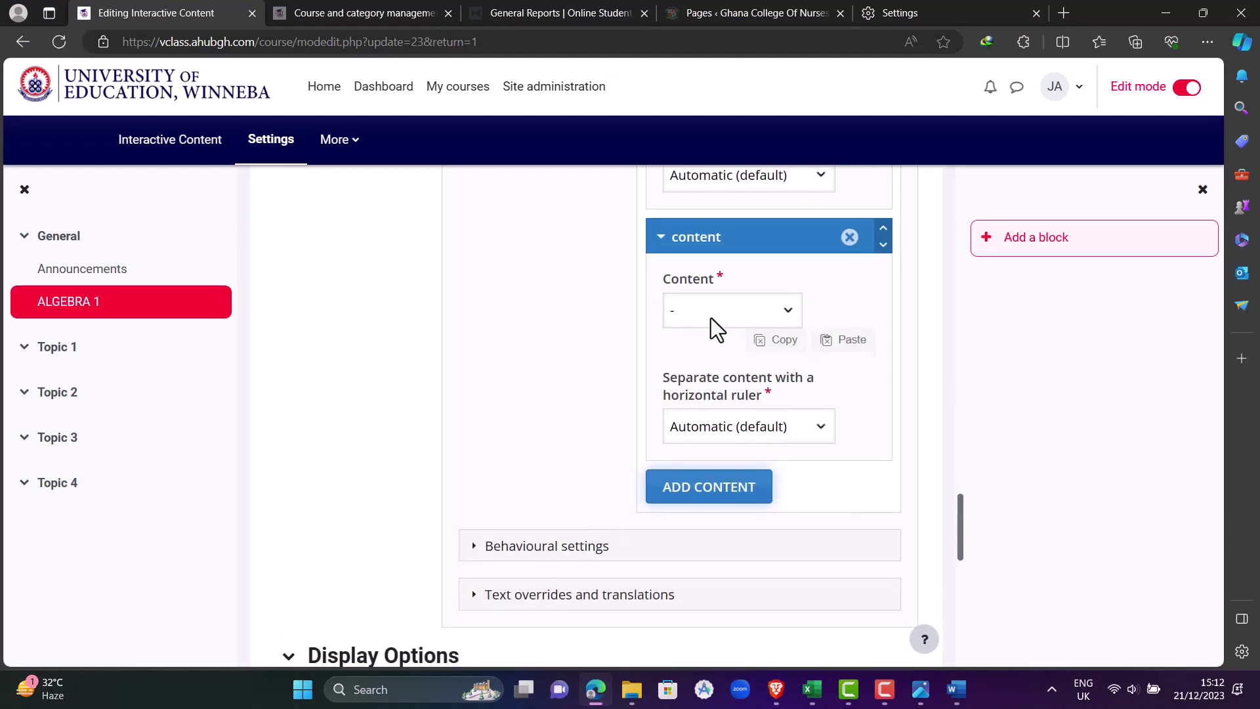
{"action": "left_click", "coordinate": [711, 318]}
{"action": "left_click", "coordinate": [699, 434]}
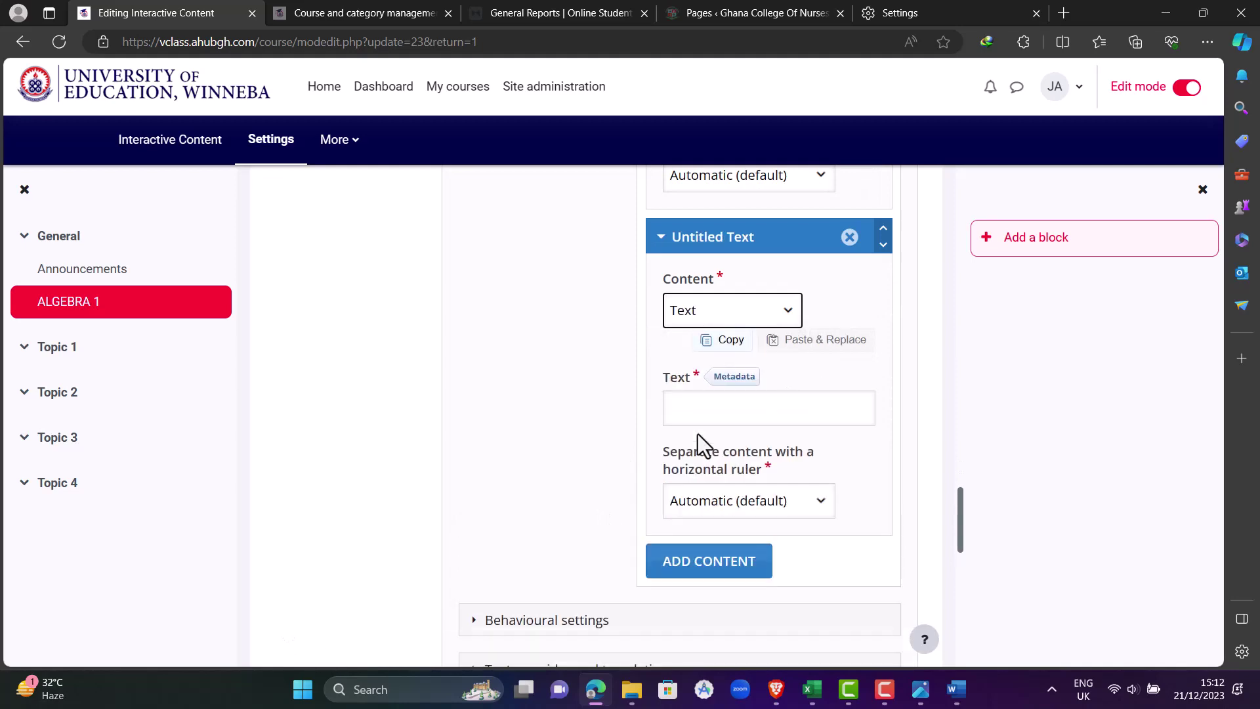
{"action": "left_click", "coordinate": [707, 414]}
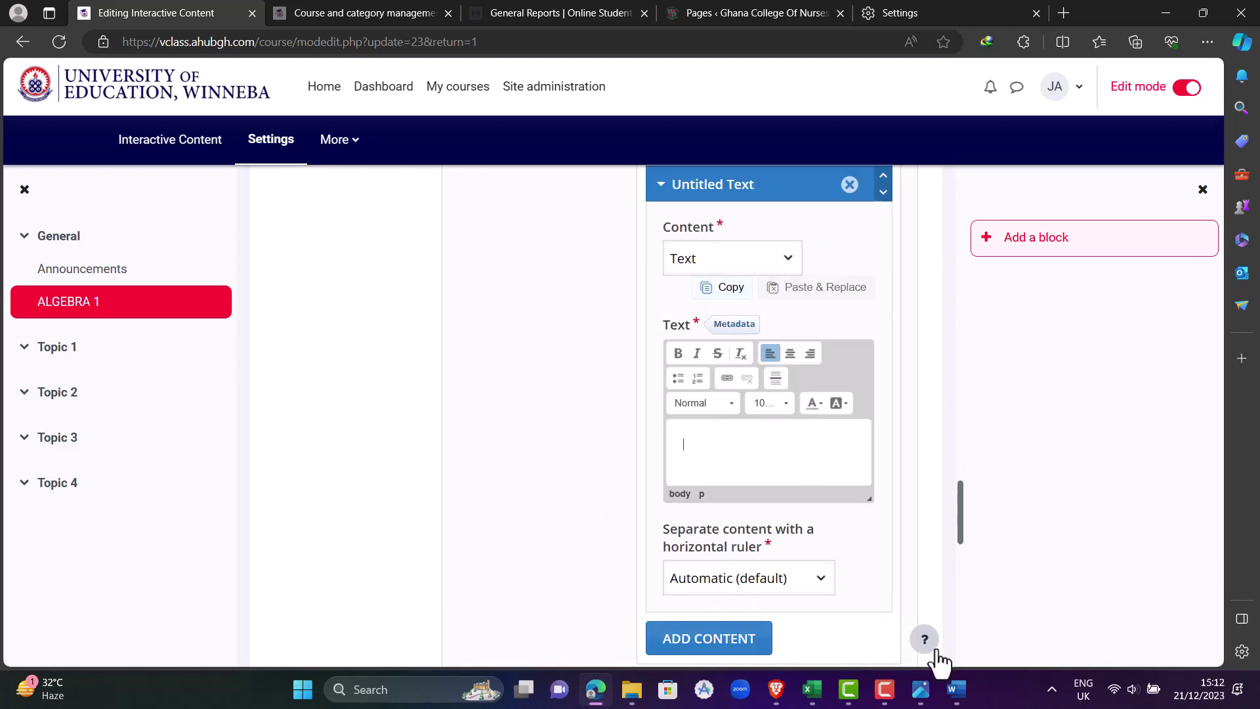
In unit 1 section 1.docx, copy from the heading Definition of sets and their representation through the paragraph ending with the rivers of Ghana
{"action": "mouse_move", "coordinate": [956, 690]}
{"action": "left_click", "coordinate": [1011, 635]}
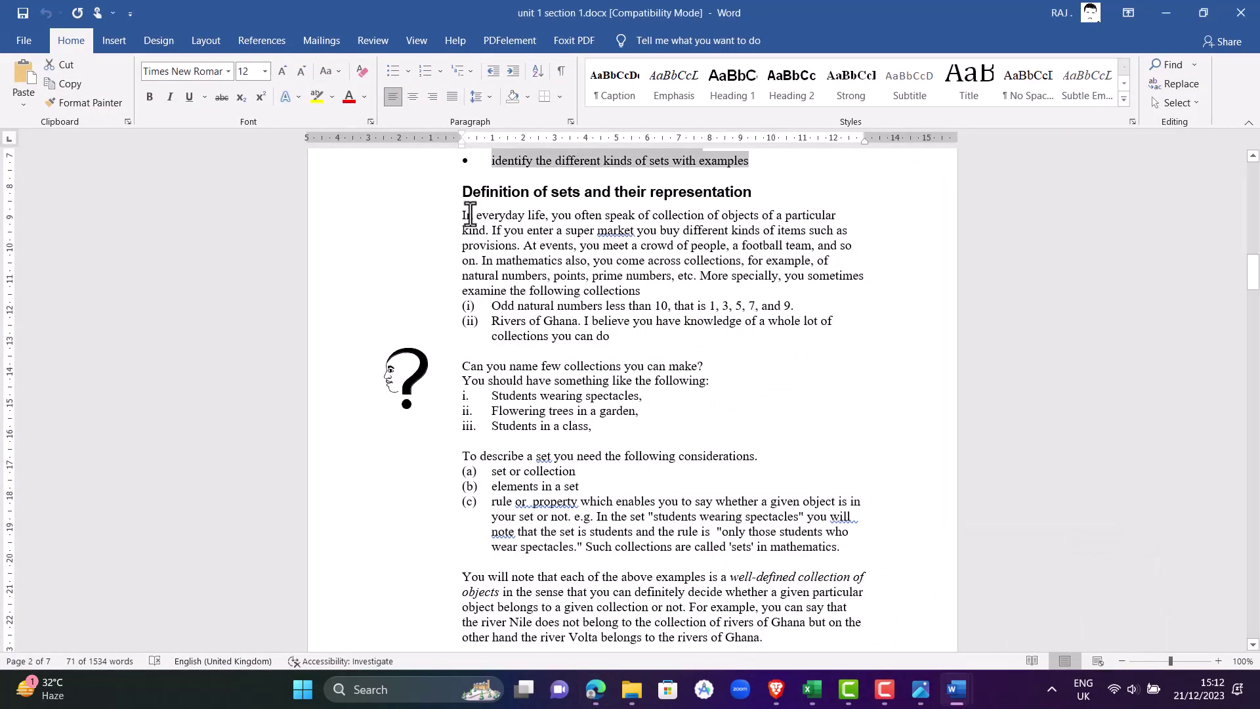
{"action": "left_click", "coordinate": [455, 193]}
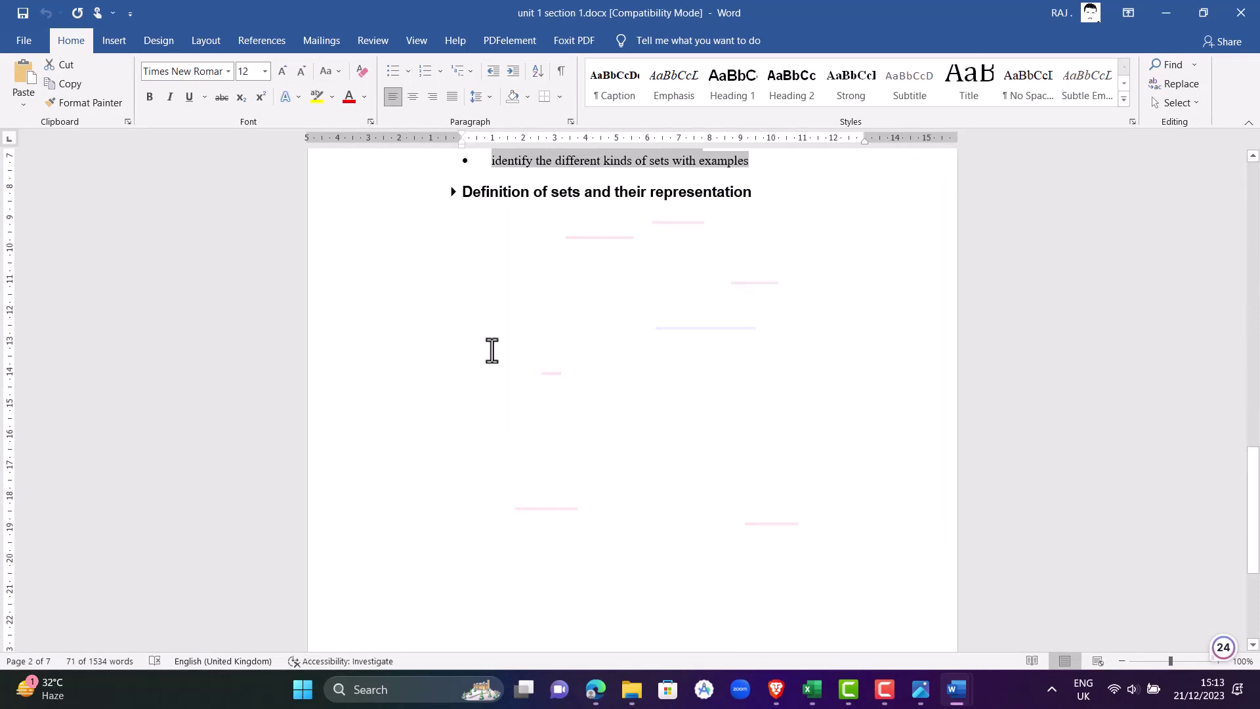
{"action": "left_click", "coordinate": [454, 193]}
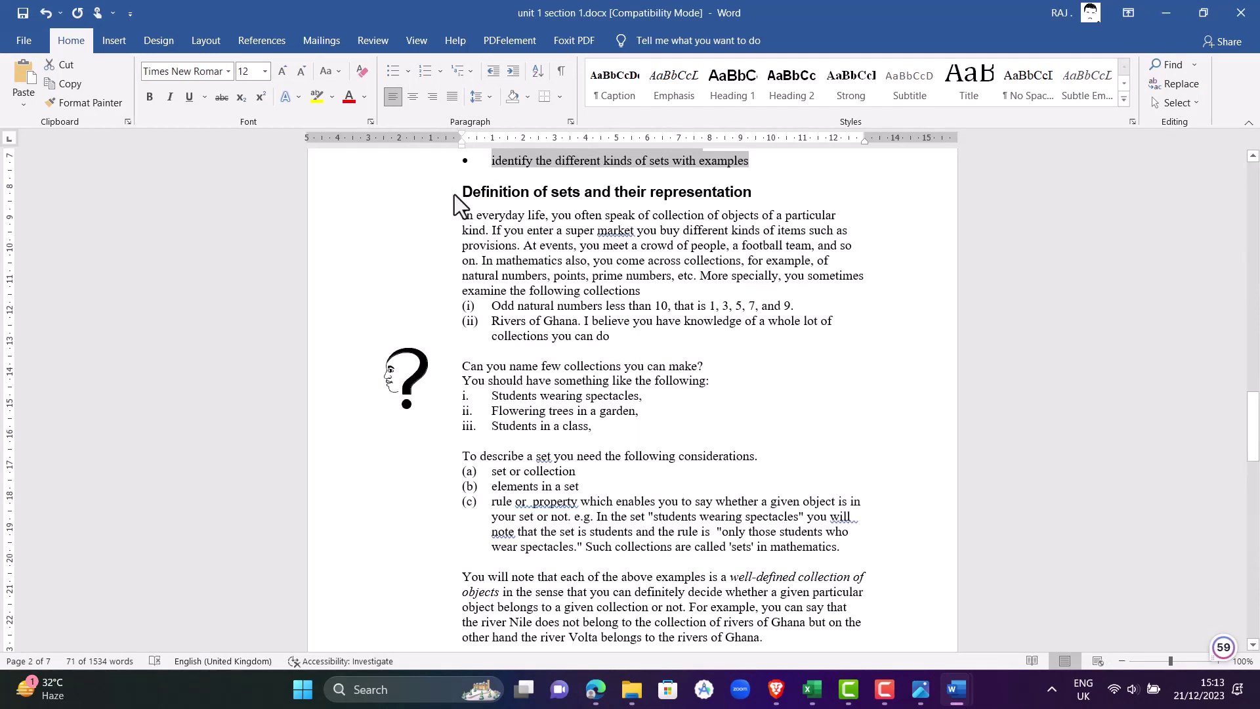
{"action": "left_click_drag", "start_coordinate": [460, 192], "coordinate": [776, 579]}
{"action": "scroll", "coordinate": [728, 564], "scroll_direction": "down", "scroll_amount": 3}
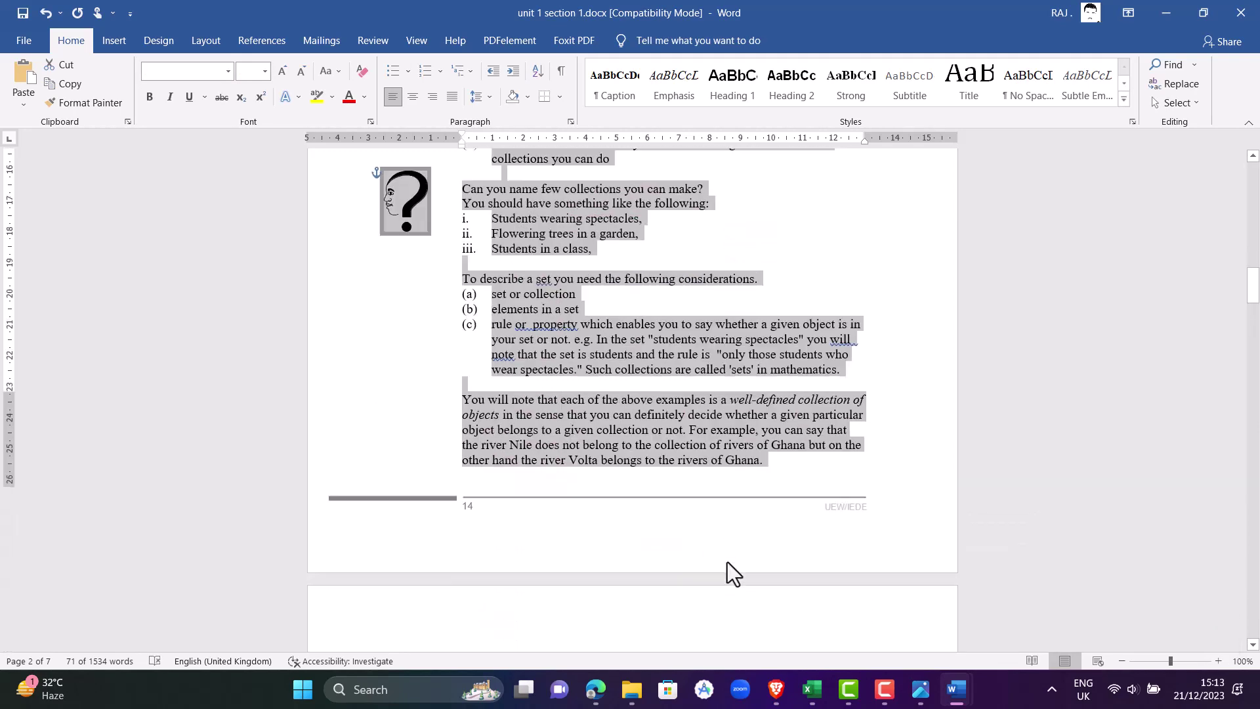
{"action": "scroll", "coordinate": [728, 566], "scroll_direction": "down", "scroll_amount": 5}
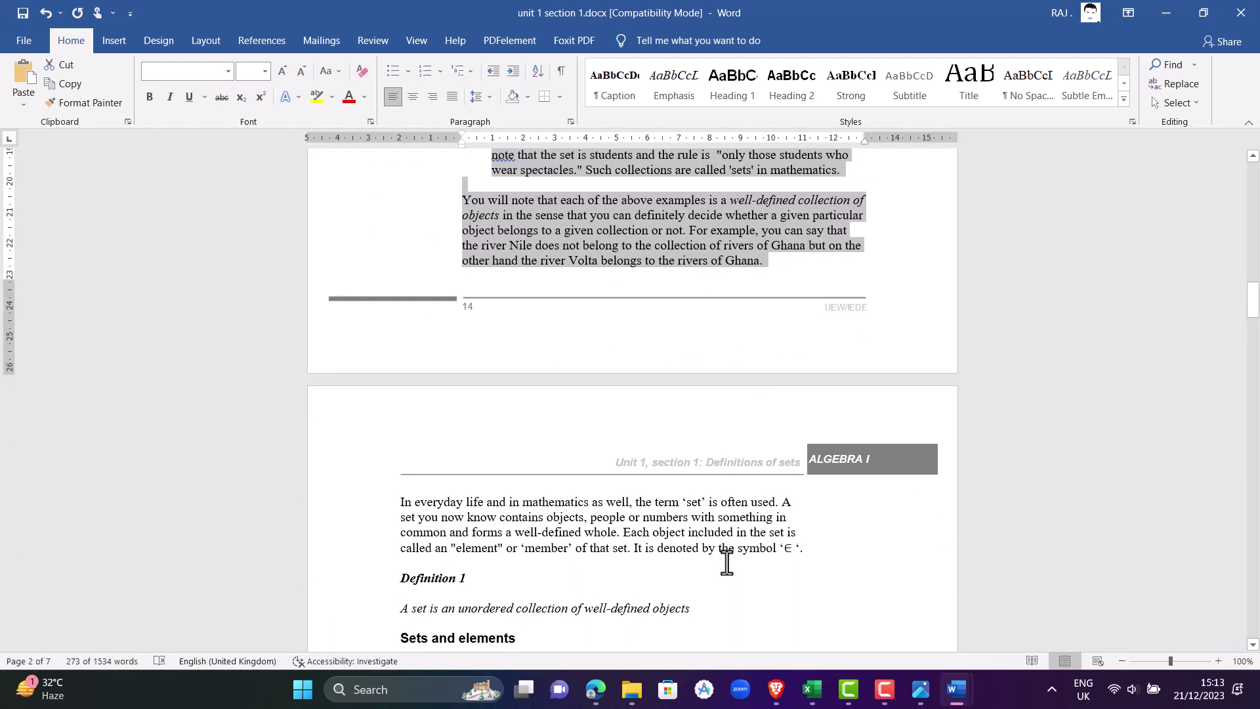
{"action": "scroll", "coordinate": [727, 562], "scroll_direction": "up", "scroll_amount": 1}
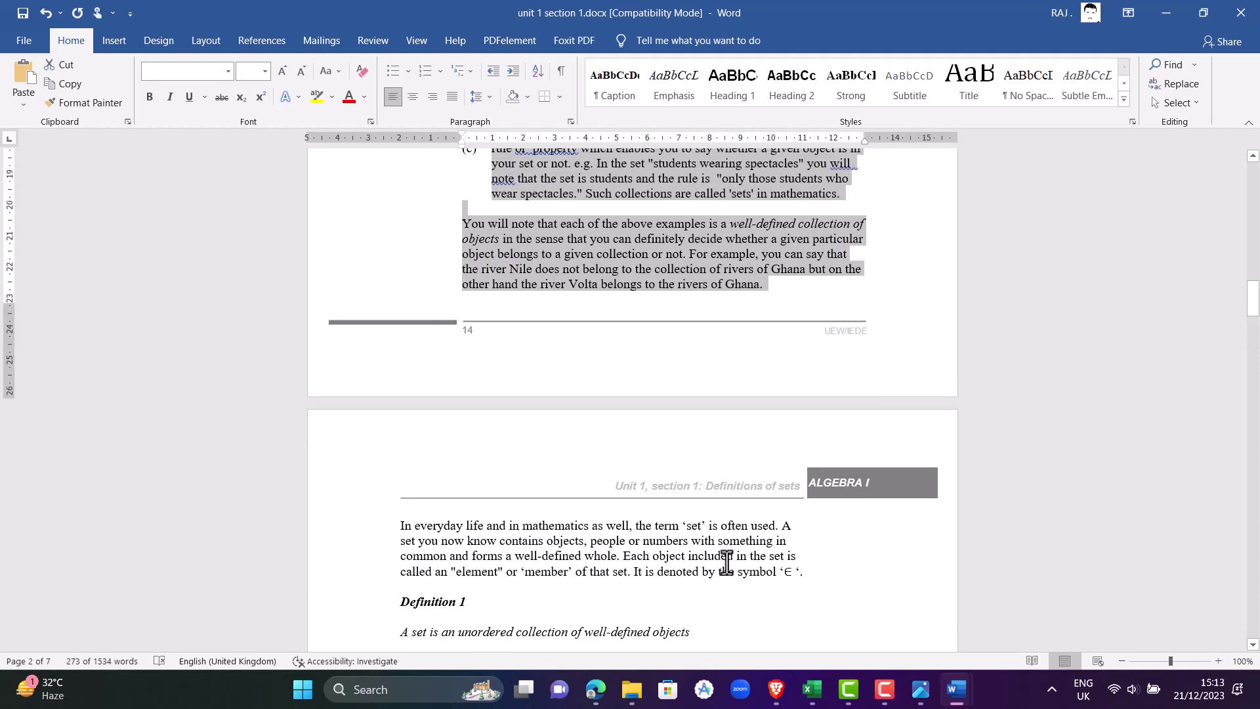
{"action": "scroll", "coordinate": [727, 563], "scroll_direction": "down", "scroll_amount": 1}
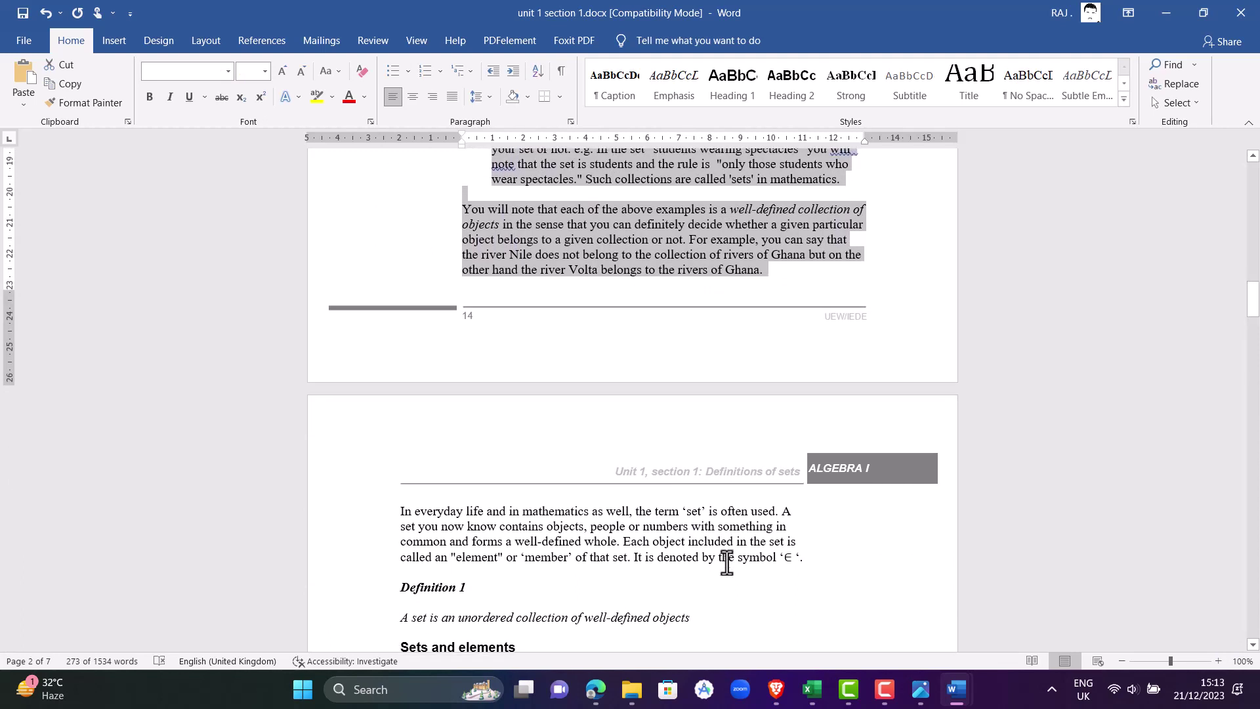
{"action": "mouse_move", "coordinate": [965, 697]}
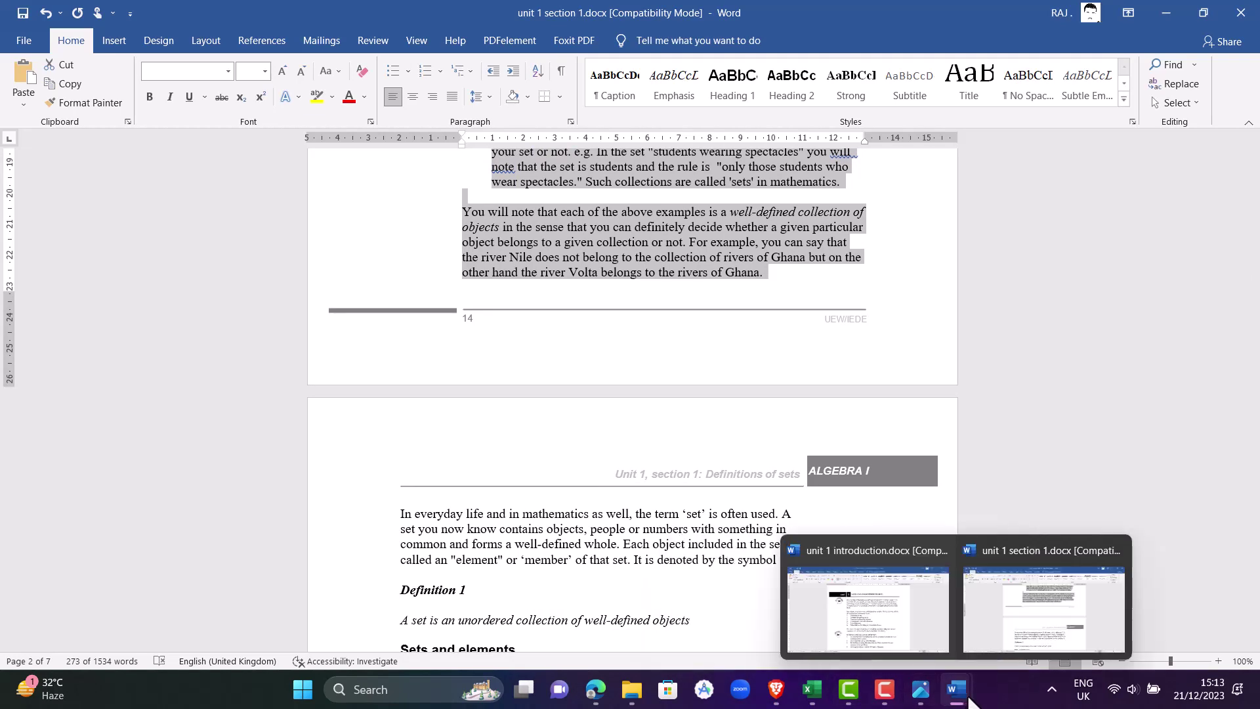
Return to the book editor, paste the copied definition passage into the empty text element and go back to its beginning
{"action": "left_click", "coordinate": [595, 690]}
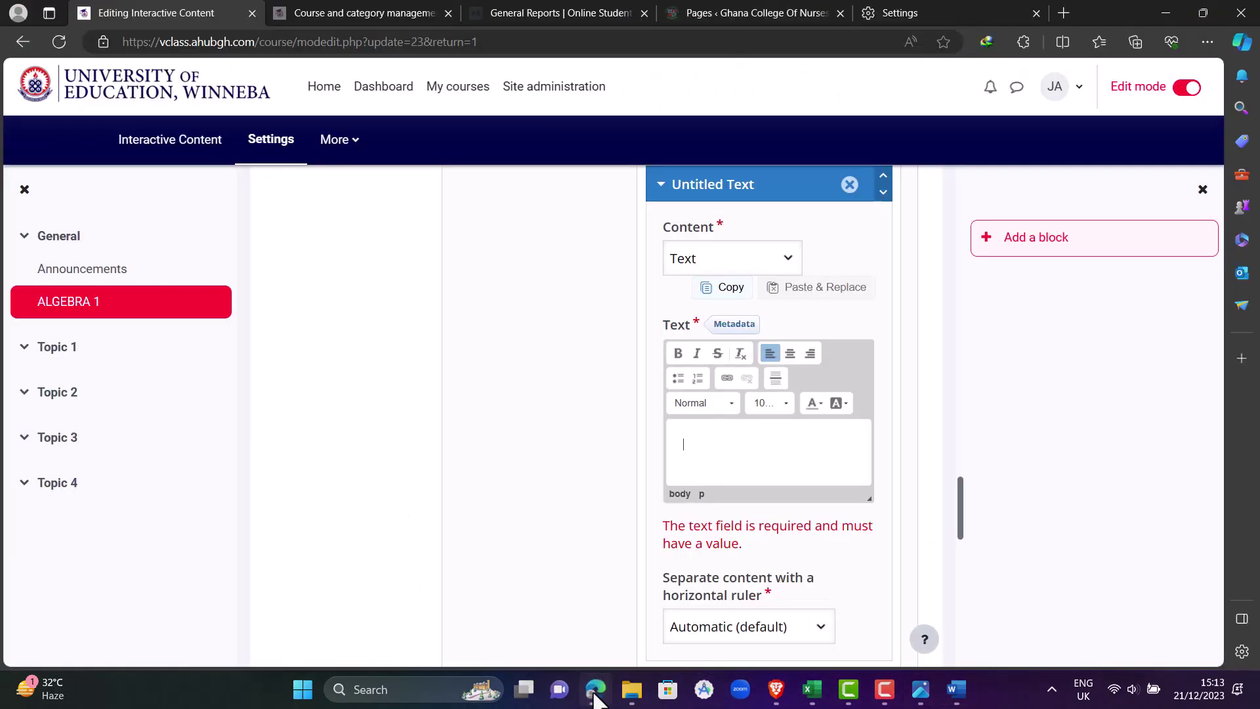
{"action": "left_click", "coordinate": [696, 446]}
{"action": "key", "text": "ctrl+v"}
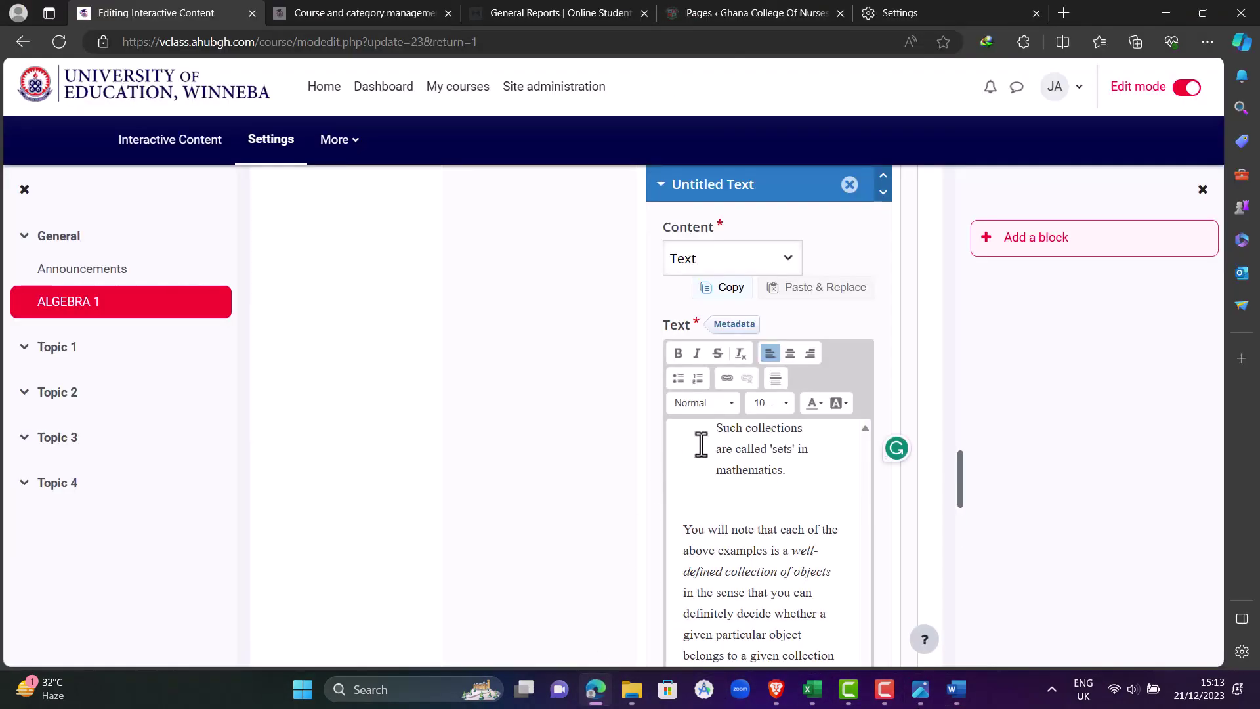
{"action": "scroll", "coordinate": [701, 444], "scroll_direction": "up", "scroll_amount": 5}
{"action": "scroll", "coordinate": [701, 445], "scroll_direction": "up", "scroll_amount": 10}
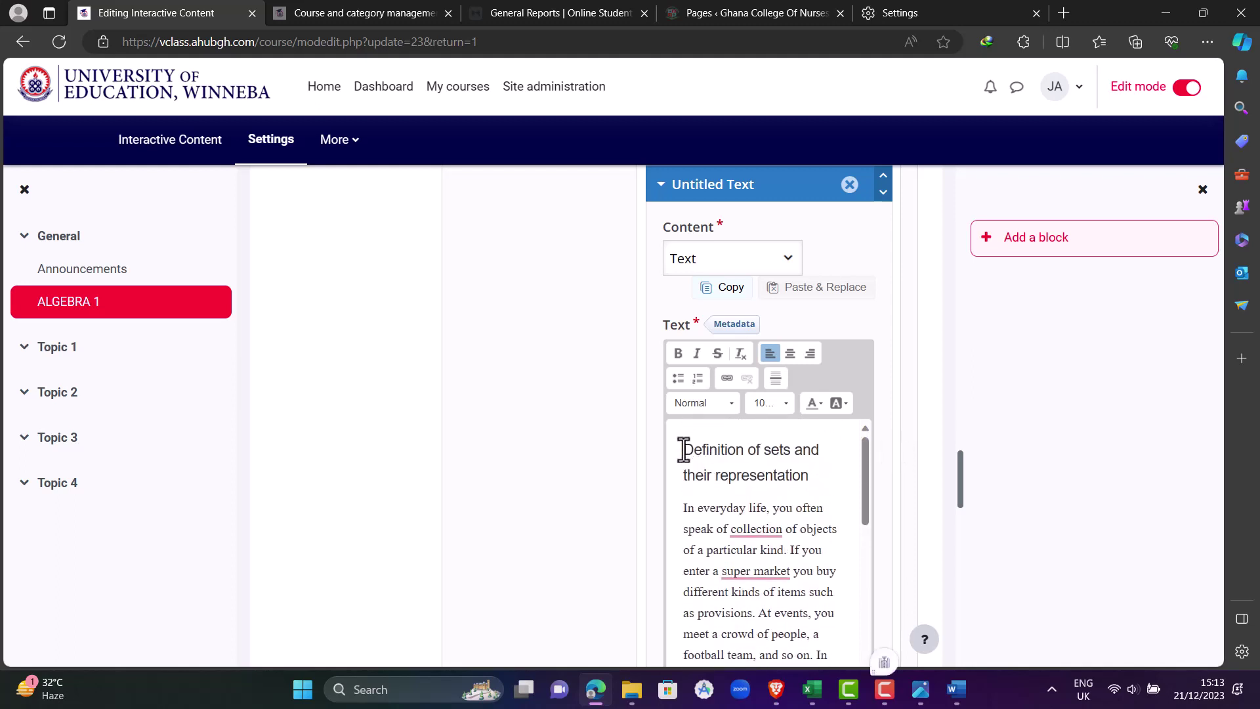
Apply the Heading 2 format to the title Definition of sets and their representation in the pasted text
{"action": "left_click_drag", "start_coordinate": [683, 450], "coordinate": [763, 476]}
{"action": "left_click_drag", "start_coordinate": [821, 474], "coordinate": [849, 474]}
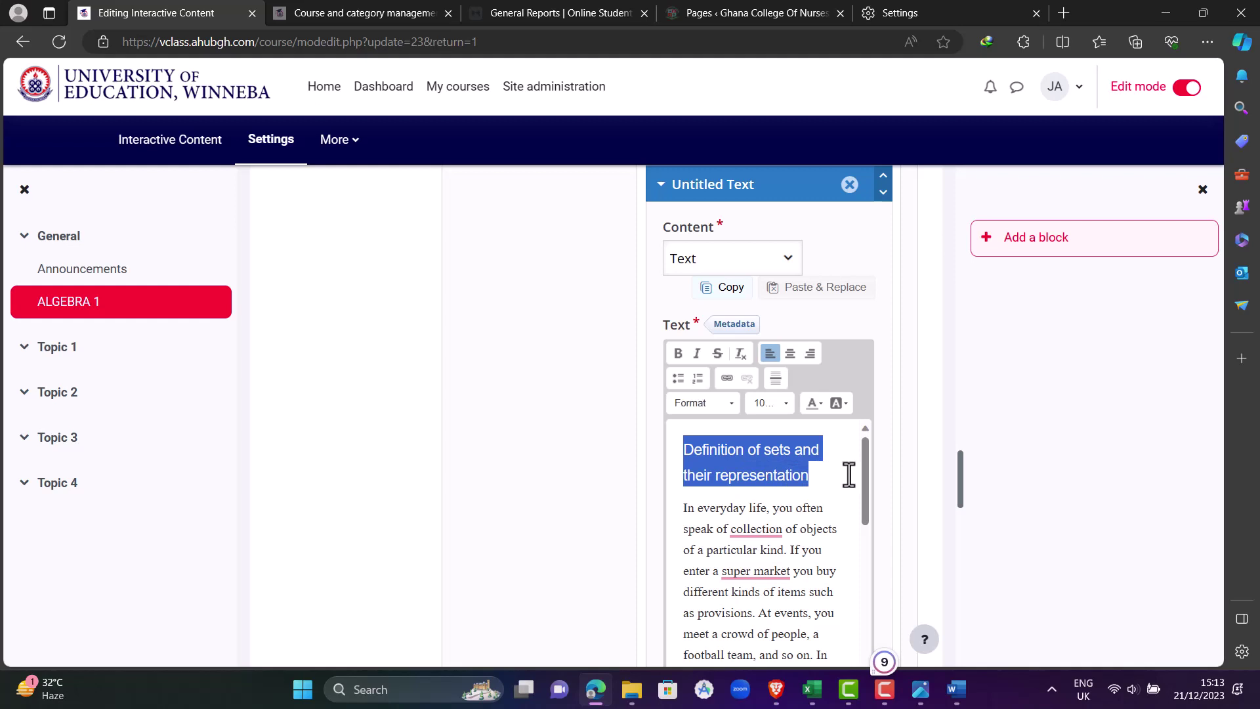
{"action": "left_click", "coordinate": [728, 404]}
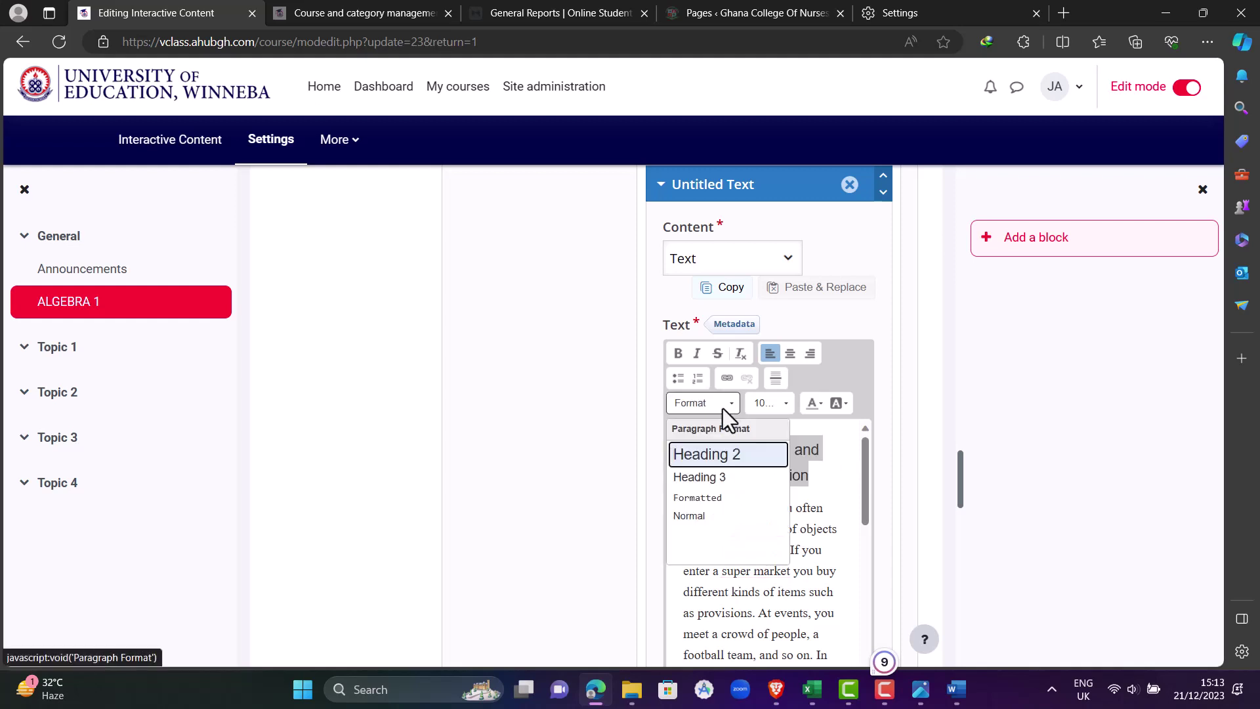
{"action": "left_click", "coordinate": [706, 460]}
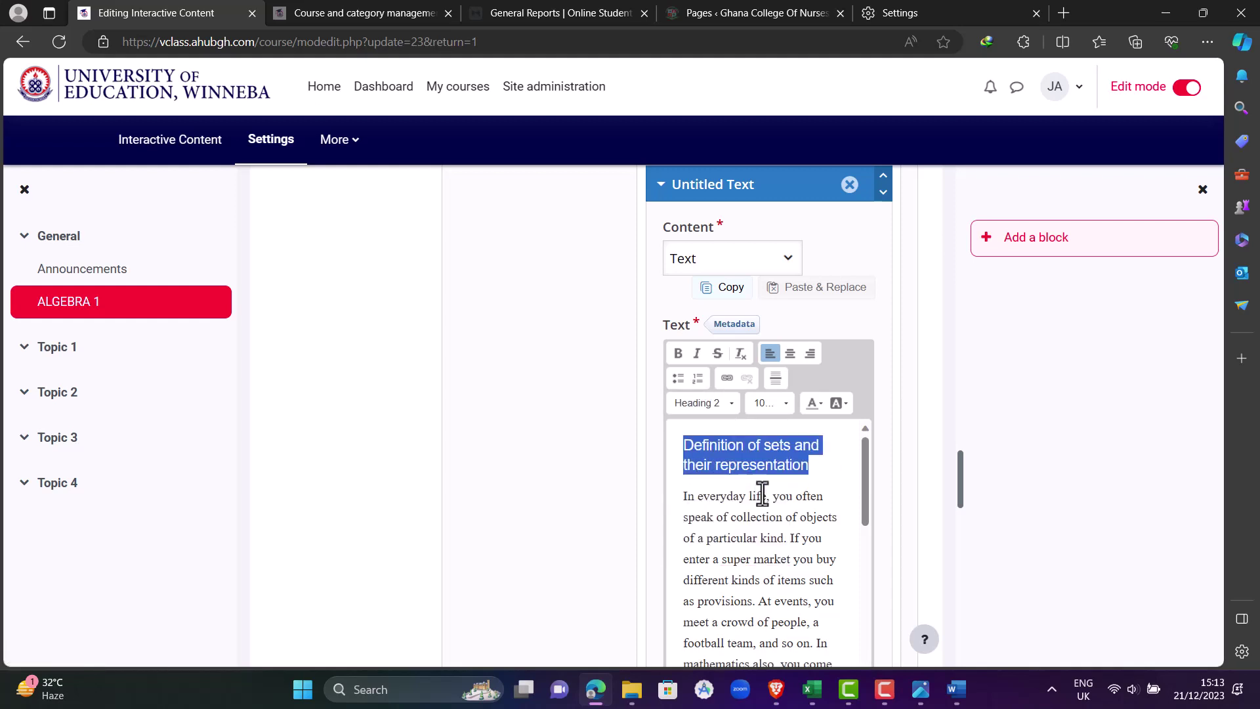
{"action": "left_click", "coordinate": [773, 515]}
Switch to unit 1 section 1.docx and copy the passage from In everyday life and in mathematics through the sentence under Definition 1
{"action": "scroll", "coordinate": [773, 514], "scroll_direction": "down", "scroll_amount": 8}
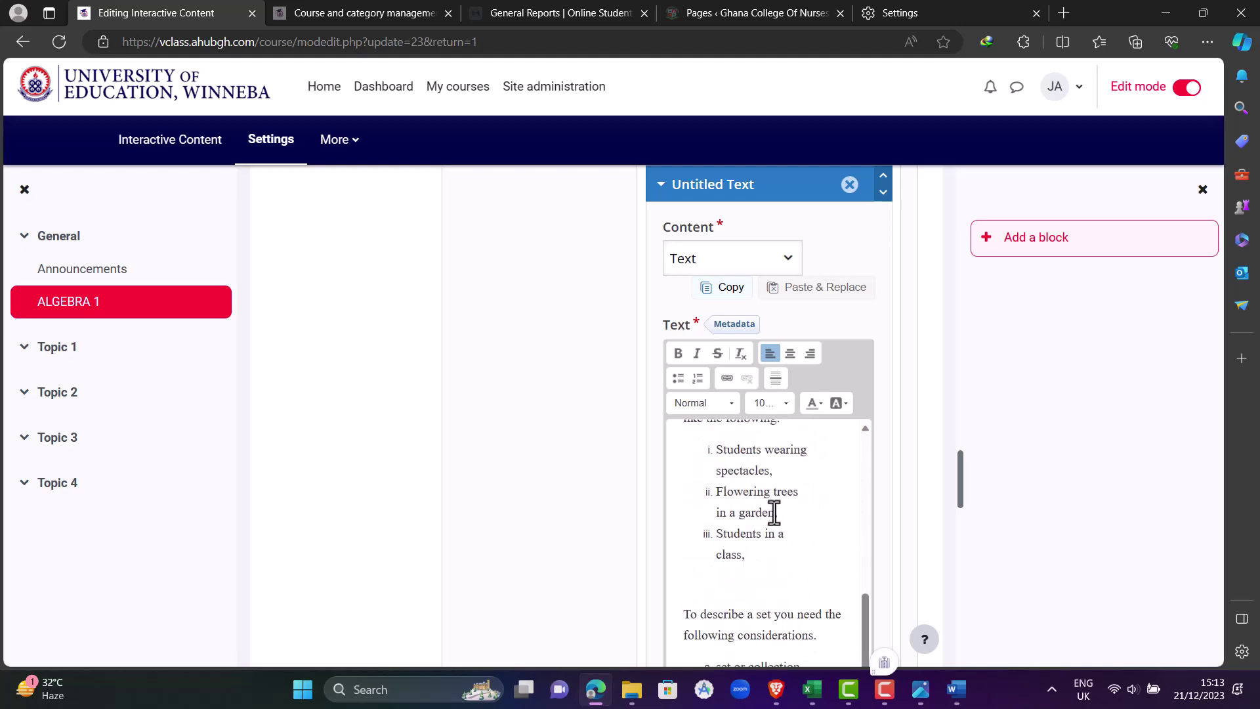
{"action": "scroll", "coordinate": [775, 512], "scroll_direction": "down", "scroll_amount": 10}
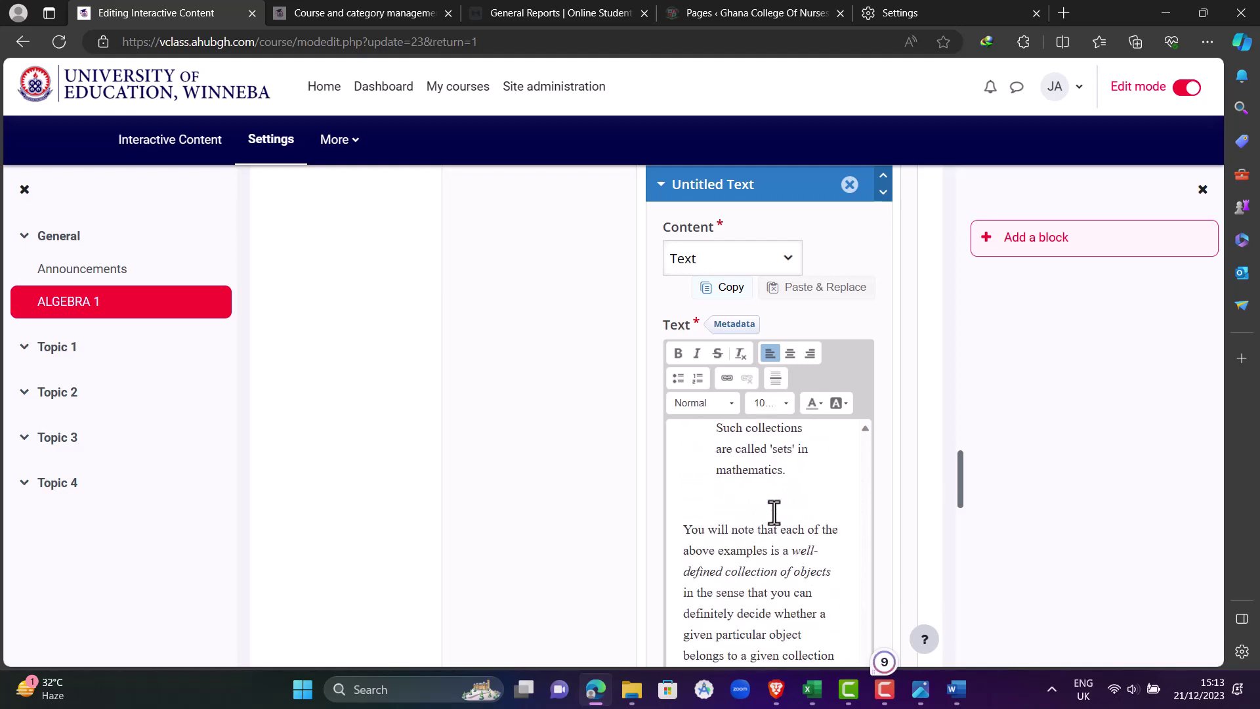
{"action": "mouse_move", "coordinate": [957, 688]}
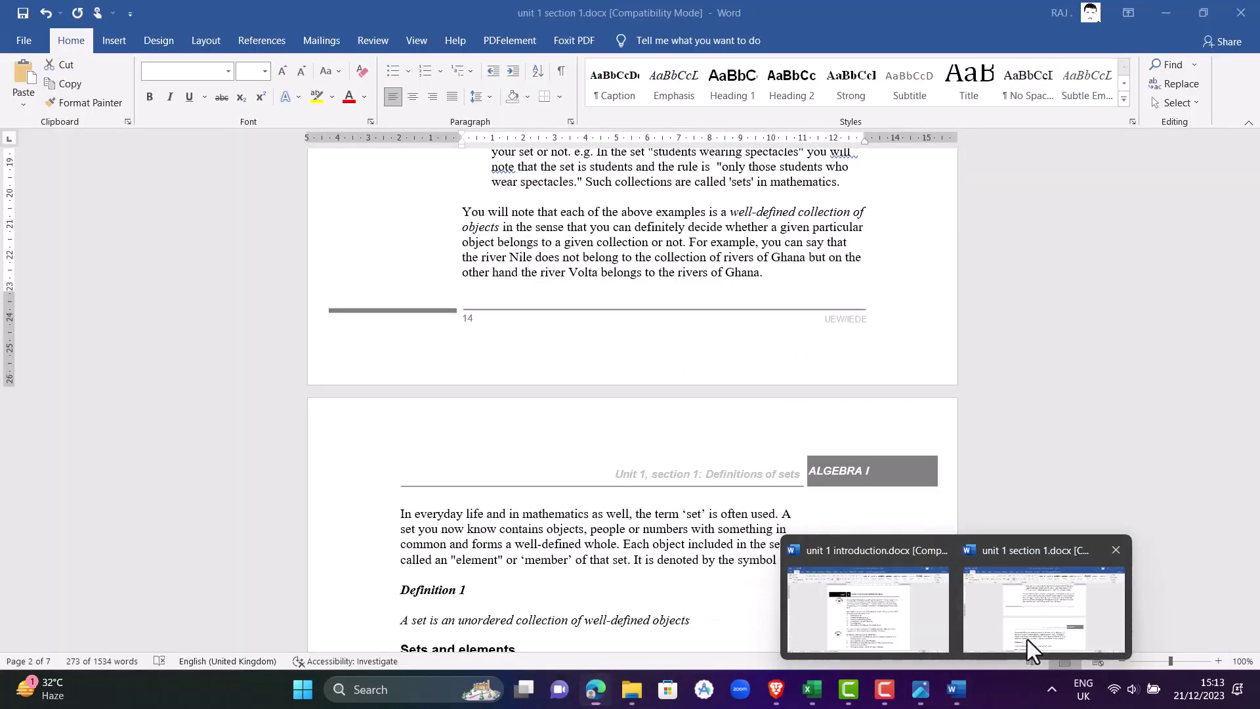
{"action": "left_click", "coordinate": [1026, 639]}
{"action": "scroll", "coordinate": [780, 544], "scroll_direction": "down", "scroll_amount": 5}
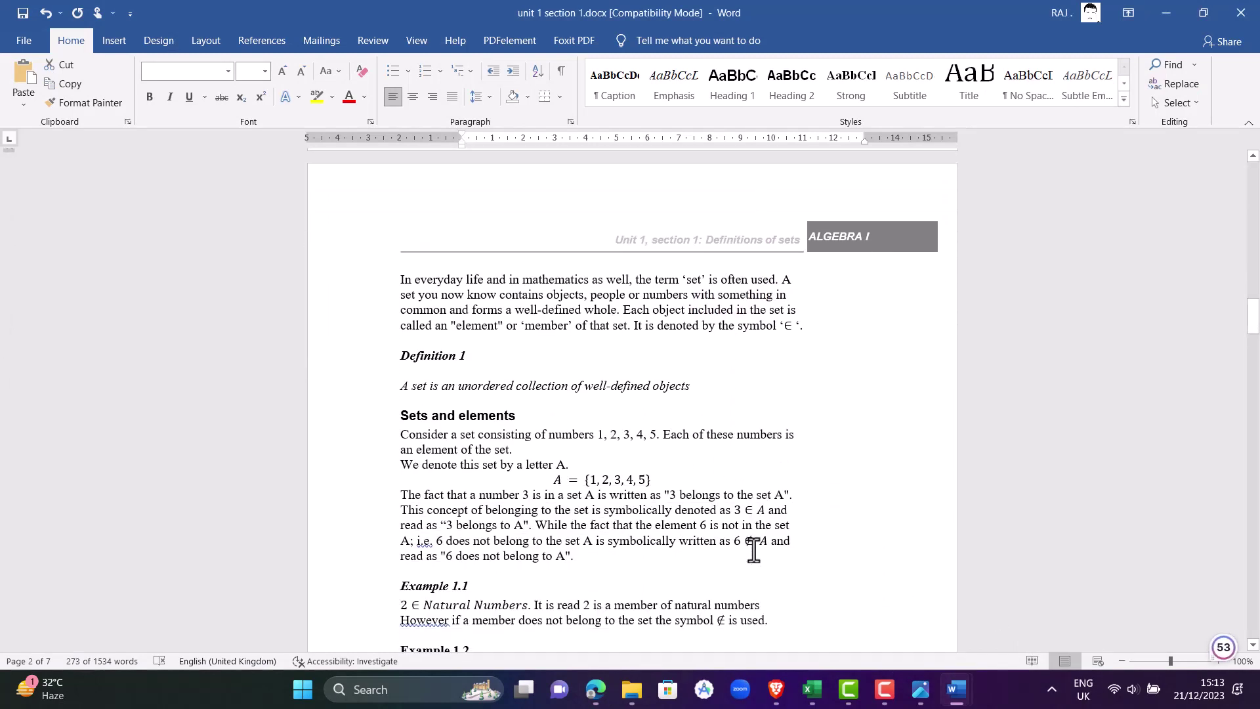
{"action": "scroll", "coordinate": [754, 550], "scroll_direction": "down", "scroll_amount": 5}
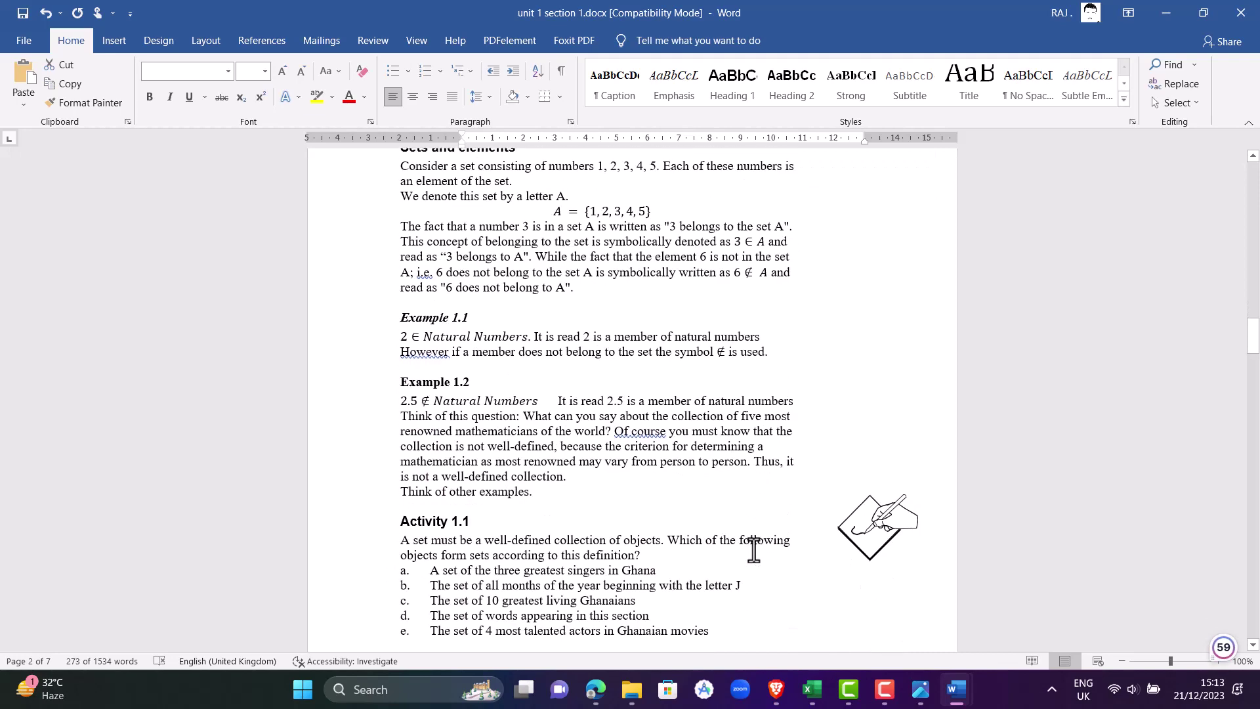
{"action": "scroll", "coordinate": [753, 551], "scroll_direction": "up", "scroll_amount": 2}
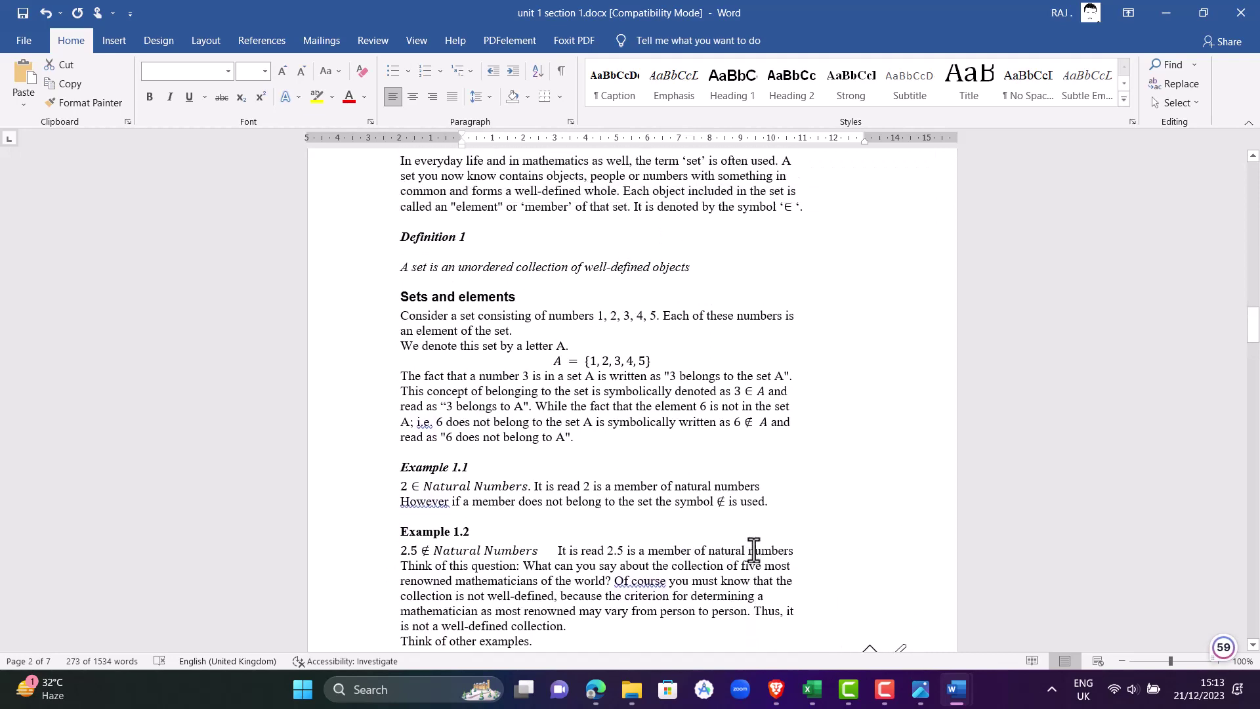
{"action": "scroll", "coordinate": [754, 550], "scroll_direction": "up", "scroll_amount": 3}
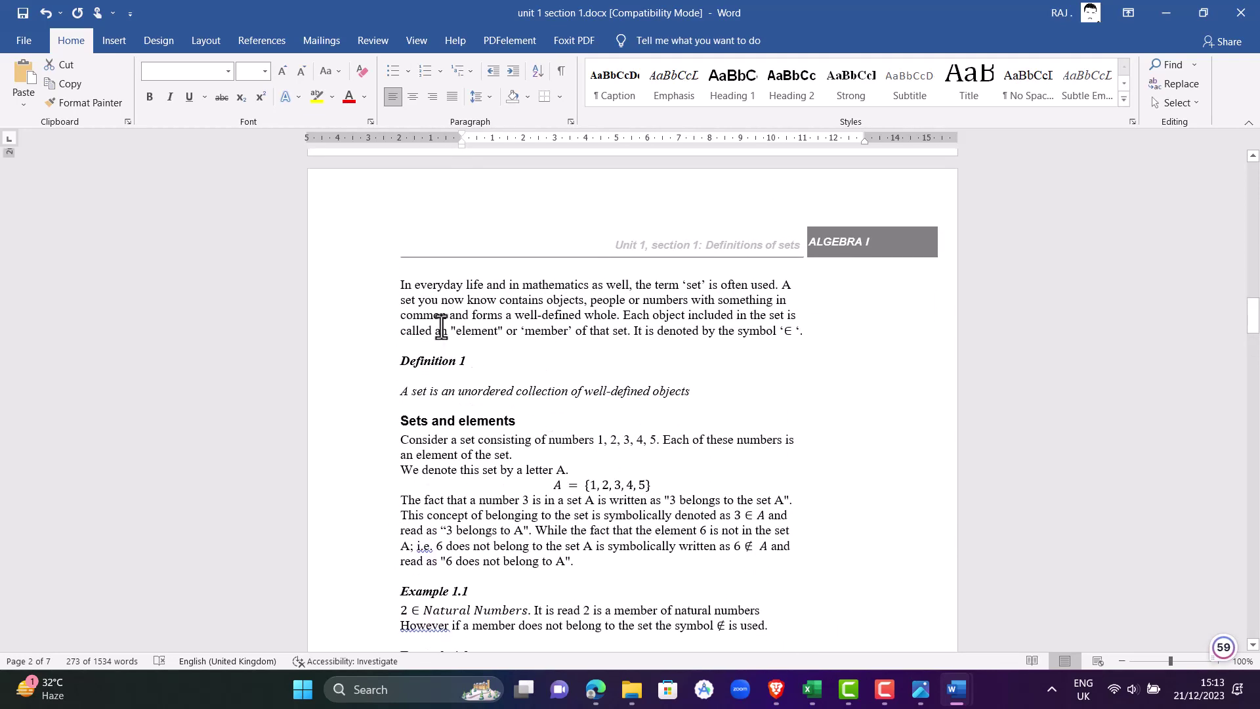
{"action": "left_click_drag", "start_coordinate": [395, 287], "coordinate": [742, 400]}
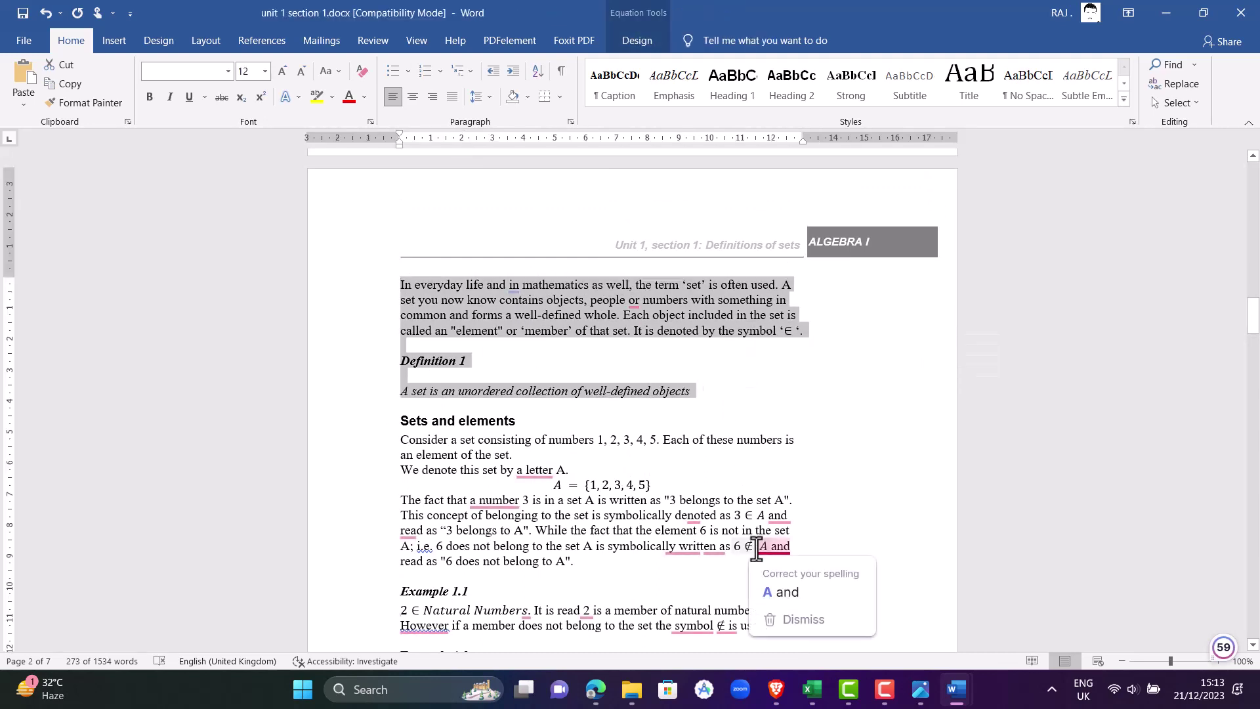
Return to the book editor and paste the copied Definition 1 passage after the rivers of Ghana paragraph that ends the text element
{"action": "left_click", "coordinate": [595, 691]}
{"action": "scroll", "coordinate": [739, 537], "scroll_direction": "down", "scroll_amount": 6}
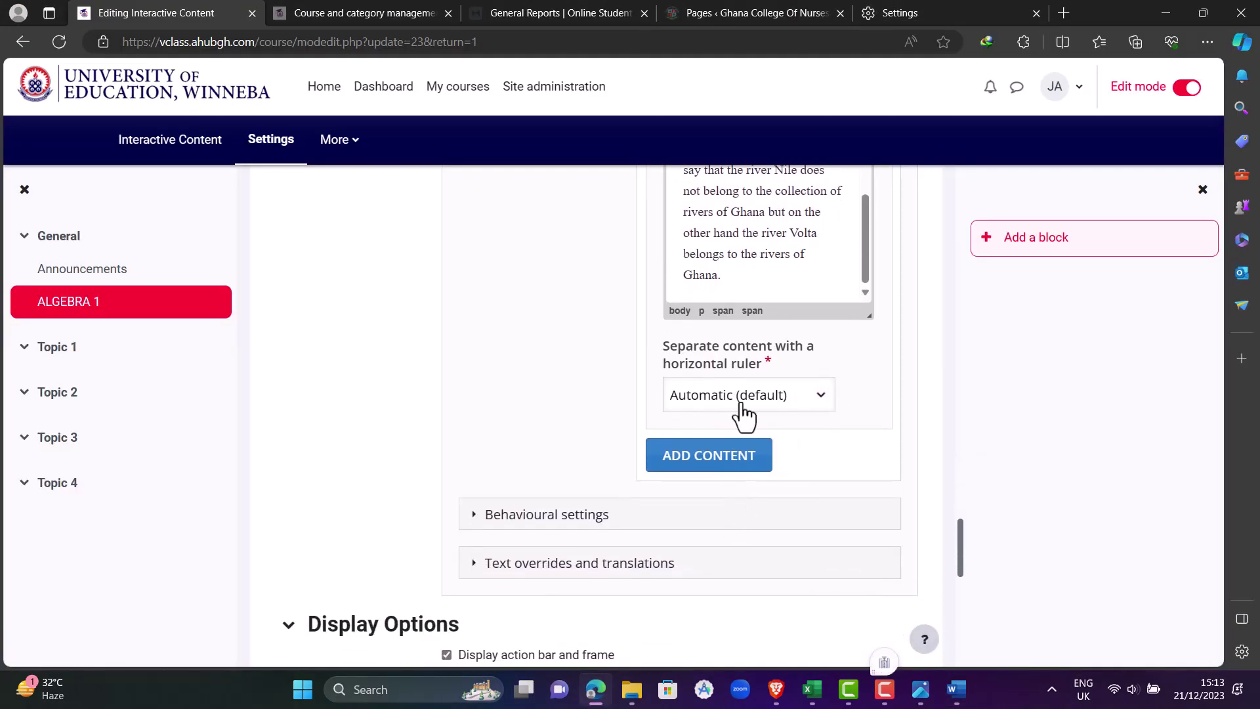
{"action": "key", "text": "Return"}
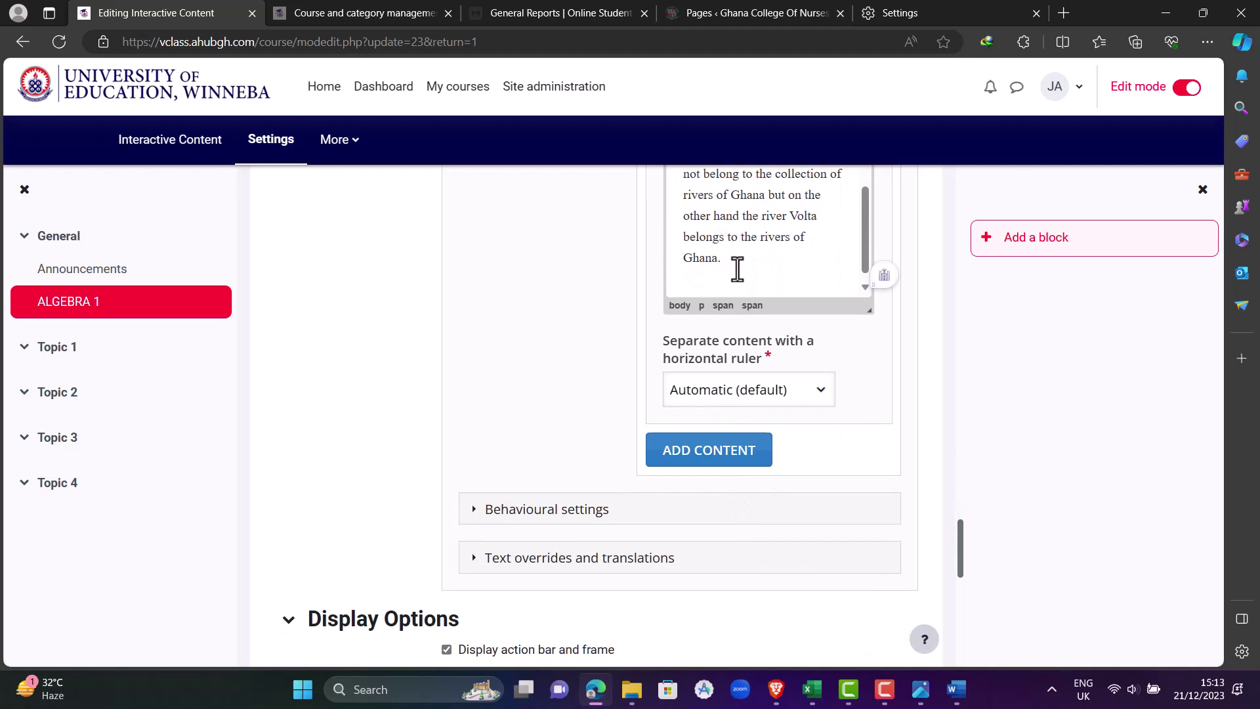
{"action": "type", "text": "Definition 1  A set is an unordered collection of well-defined objects"}
{"action": "key", "text": "Return"}
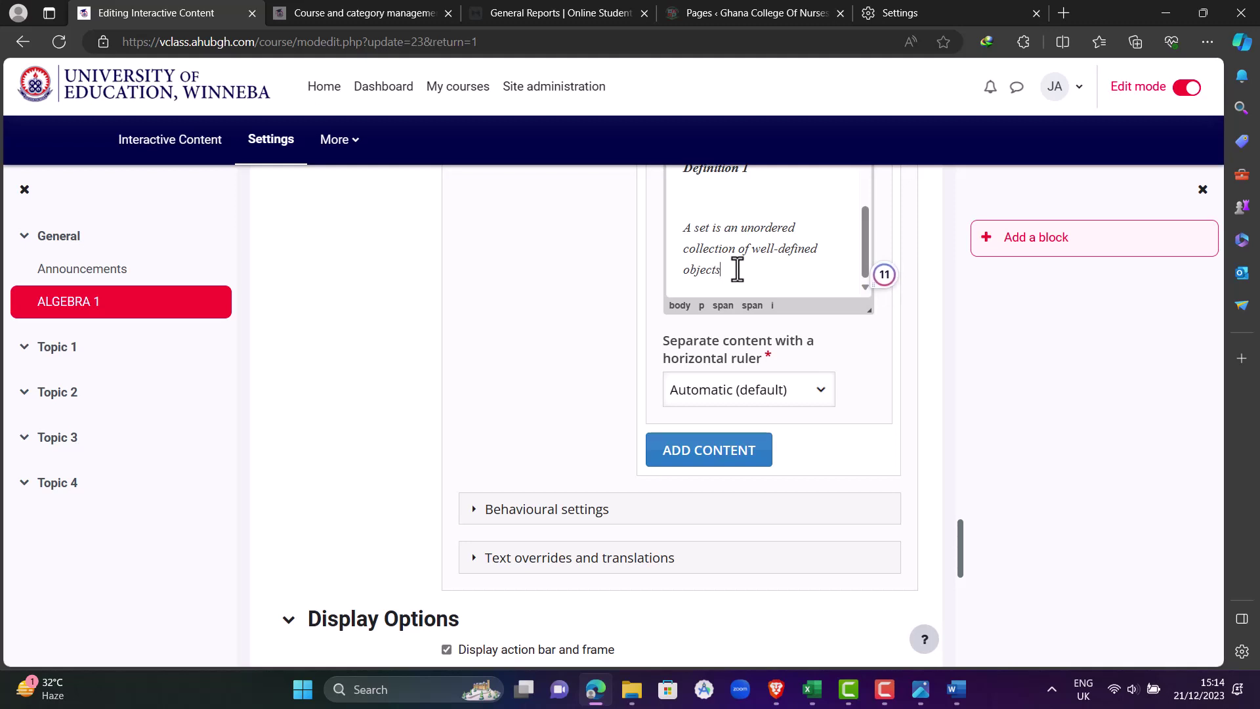
{"action": "scroll", "coordinate": [718, 328], "scroll_direction": "up", "scroll_amount": 1}
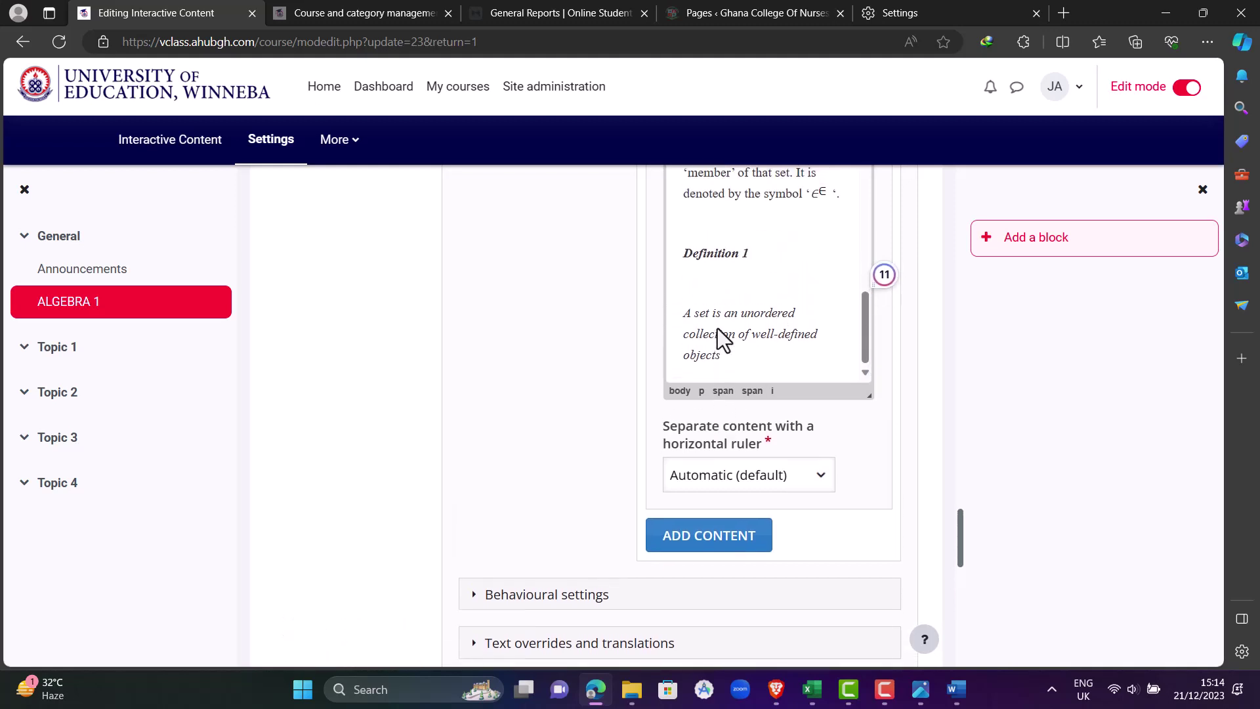
{"action": "left_click", "coordinate": [719, 334]}
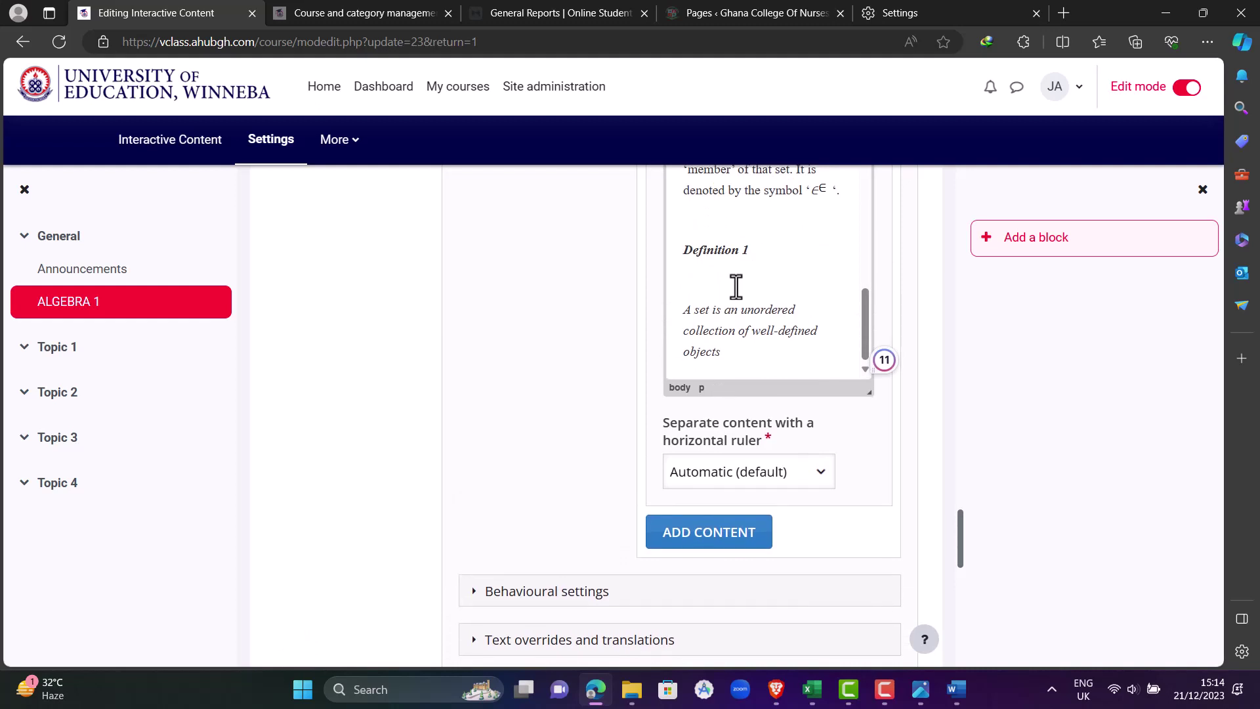
{"action": "scroll", "coordinate": [735, 286], "scroll_direction": "down", "scroll_amount": 1}
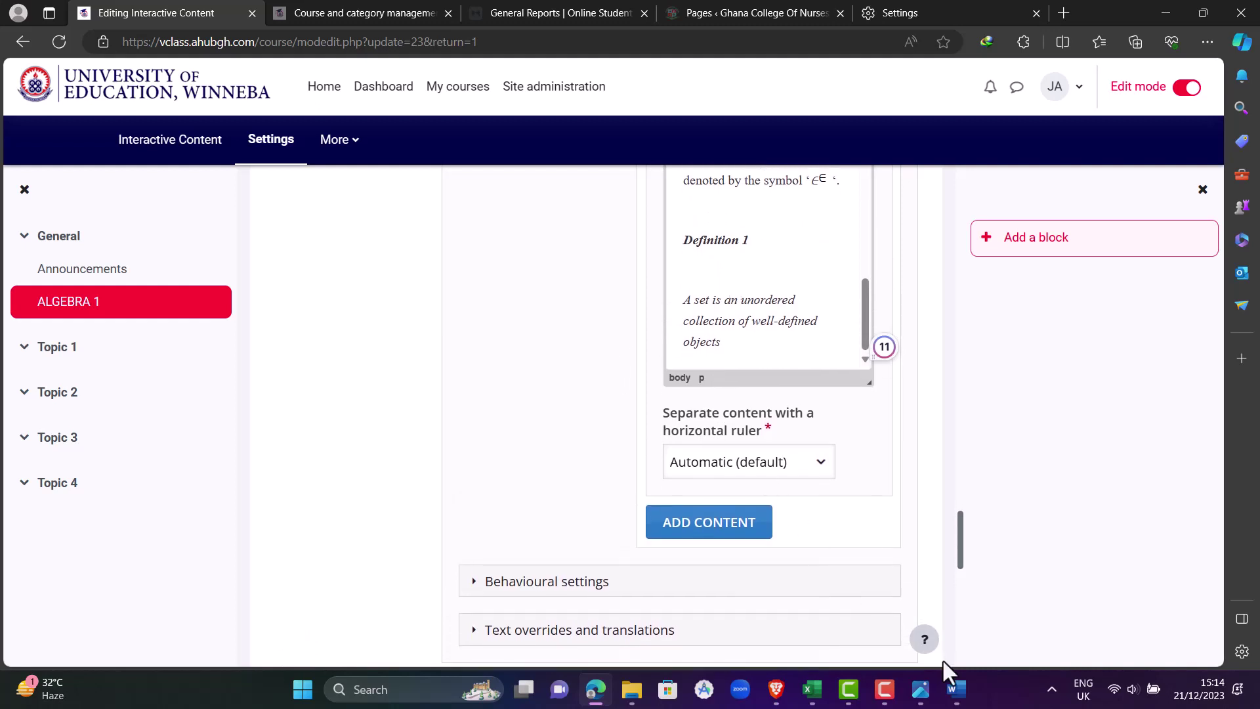
Switch back to unit 1 section 1.docx and read the Sets and elements part with Examples 1.1 and 1.2
{"action": "mouse_move", "coordinate": [956, 689]}
{"action": "left_click", "coordinate": [1015, 624]}
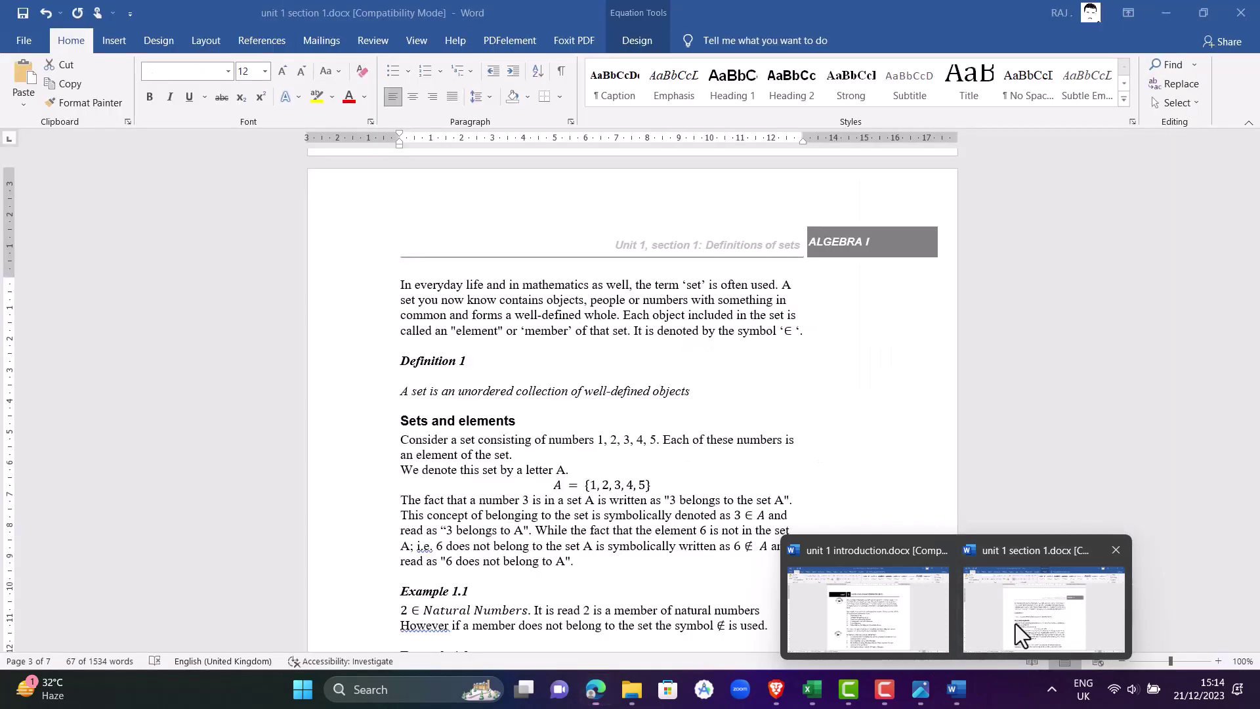
{"action": "scroll", "coordinate": [656, 521], "scroll_direction": "down", "scroll_amount": 2}
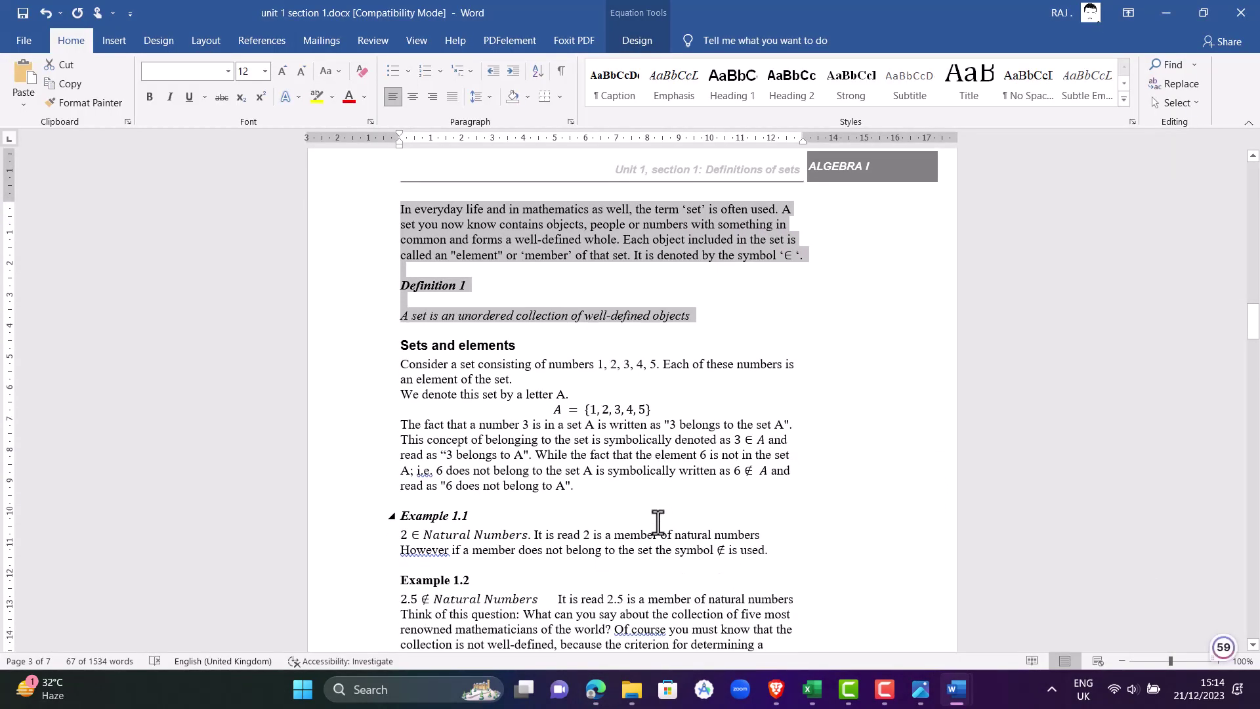
{"action": "scroll", "coordinate": [658, 521], "scroll_direction": "down", "scroll_amount": 2}
{"action": "left_click", "coordinate": [658, 522]}
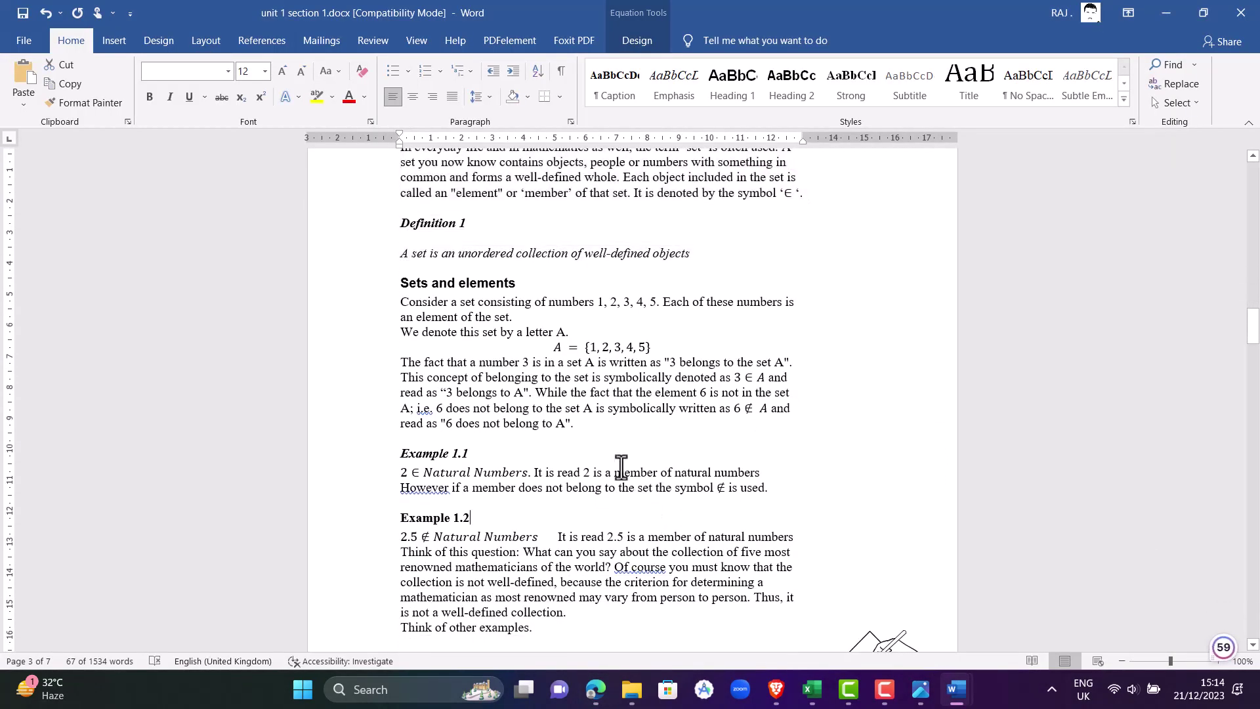
{"action": "scroll", "coordinate": [621, 467], "scroll_direction": "down", "scroll_amount": 1}
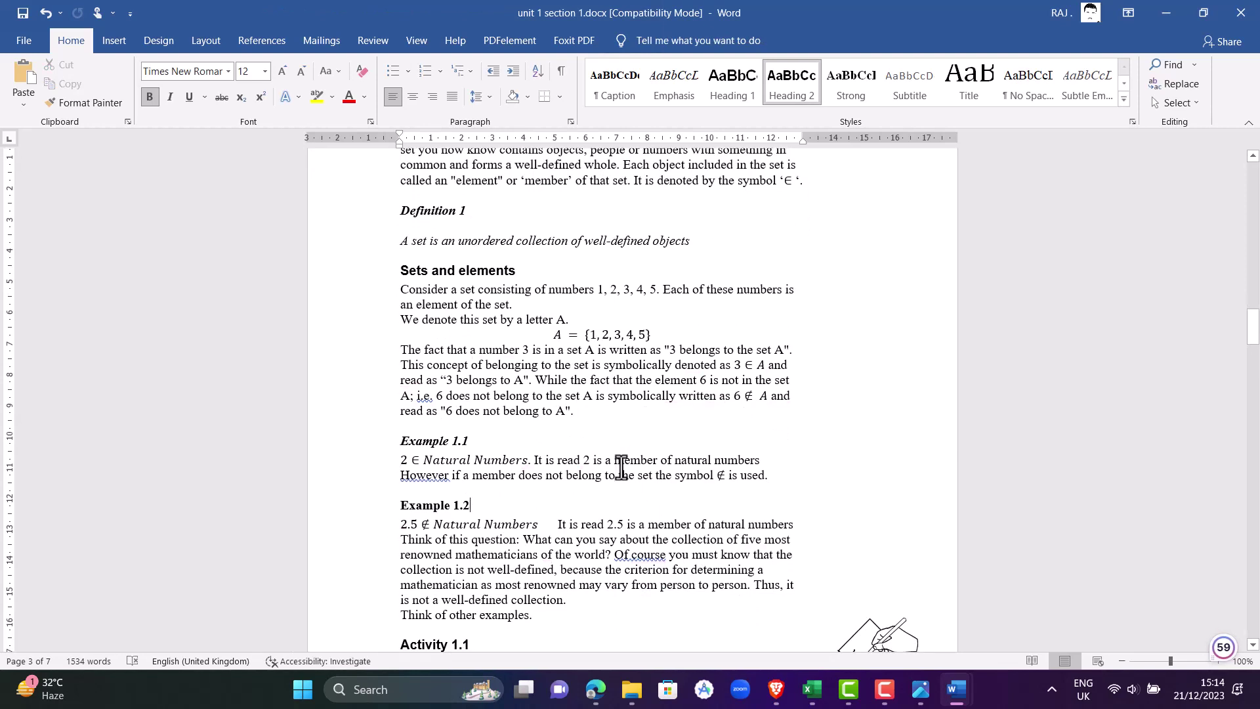
{"action": "scroll", "coordinate": [621, 466], "scroll_direction": "down", "scroll_amount": 1}
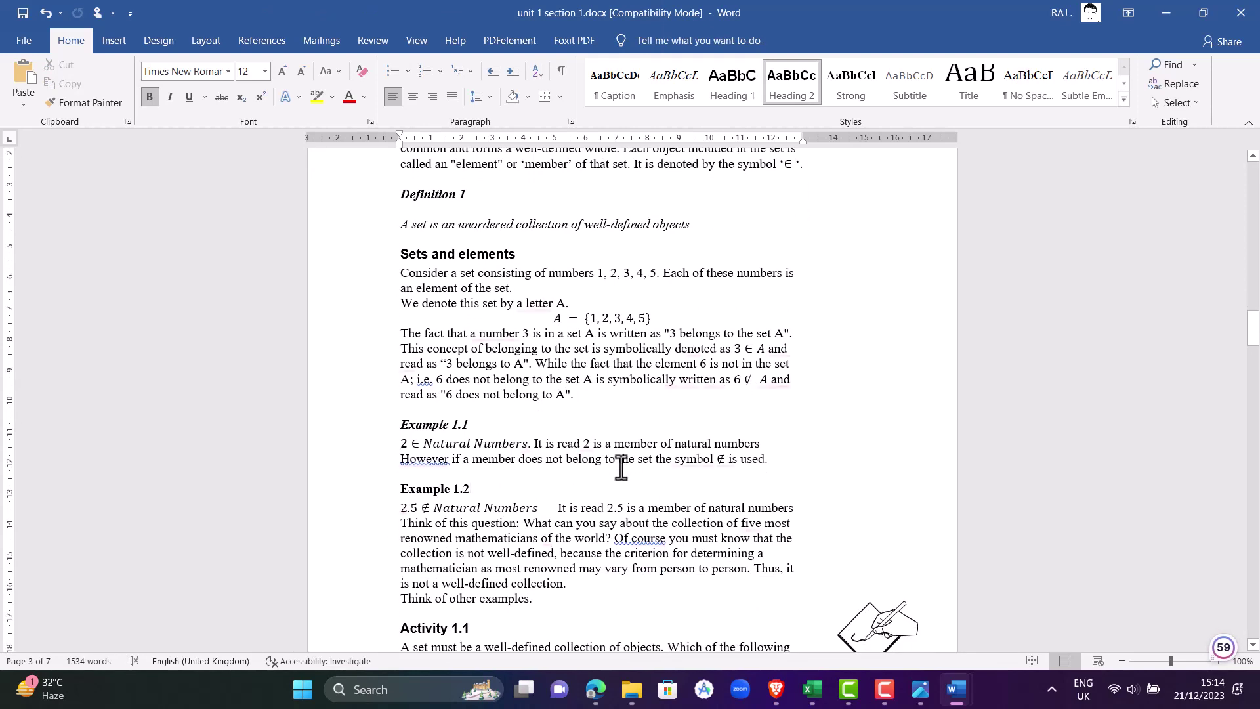
{"action": "scroll", "coordinate": [621, 466], "scroll_direction": "down", "scroll_amount": 2}
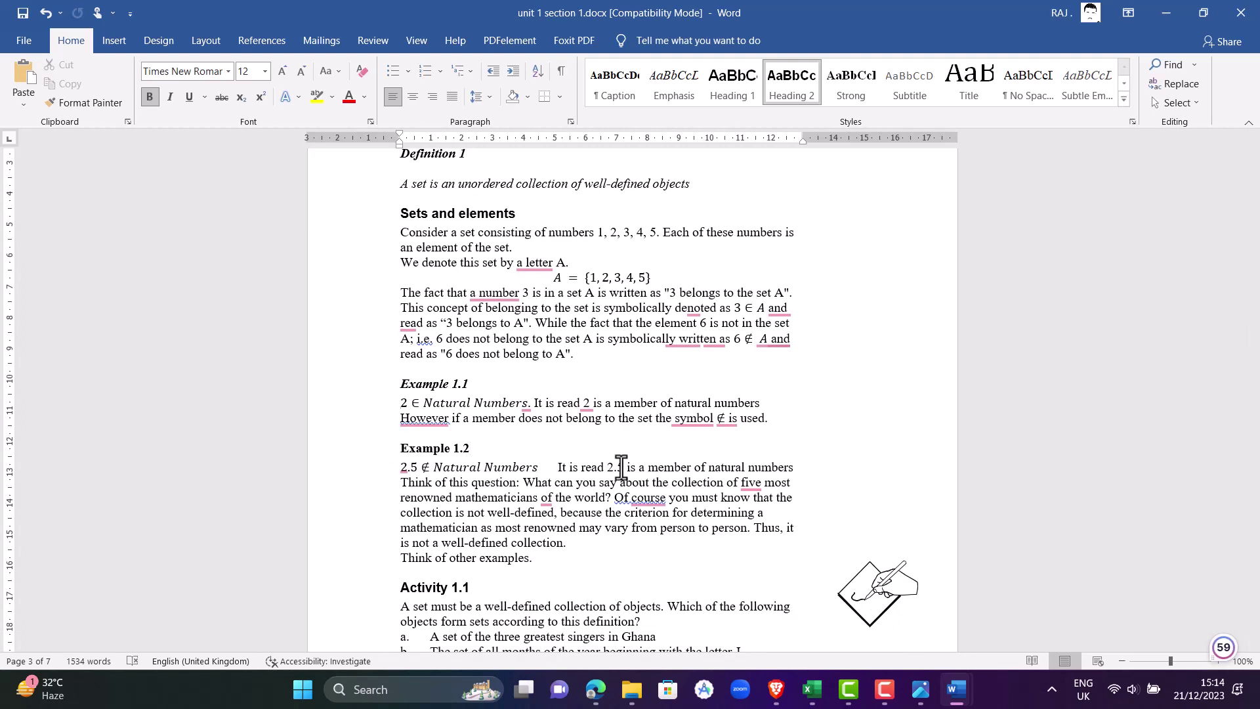
{"action": "left_click", "coordinate": [884, 701]}
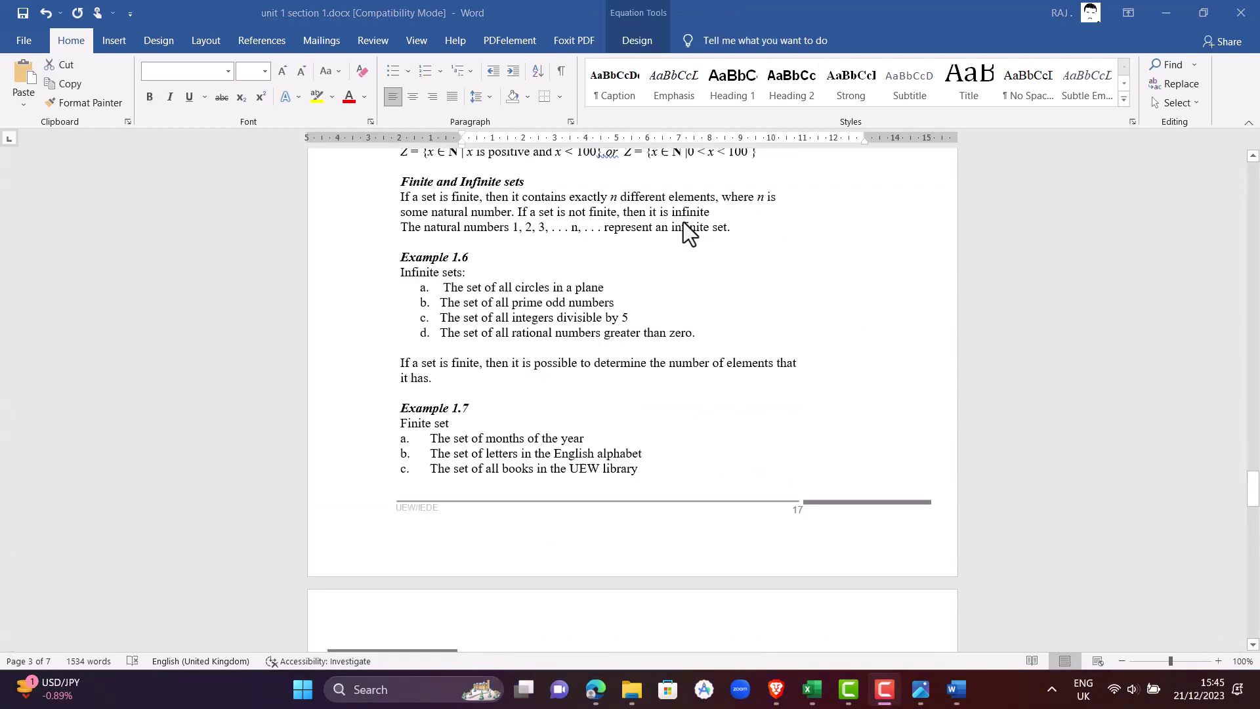
Copy everything from the heading Sets and elements to the end of unit 1 section 1.docx
{"action": "scroll", "coordinate": [684, 222], "scroll_direction": "up", "scroll_amount": 20}
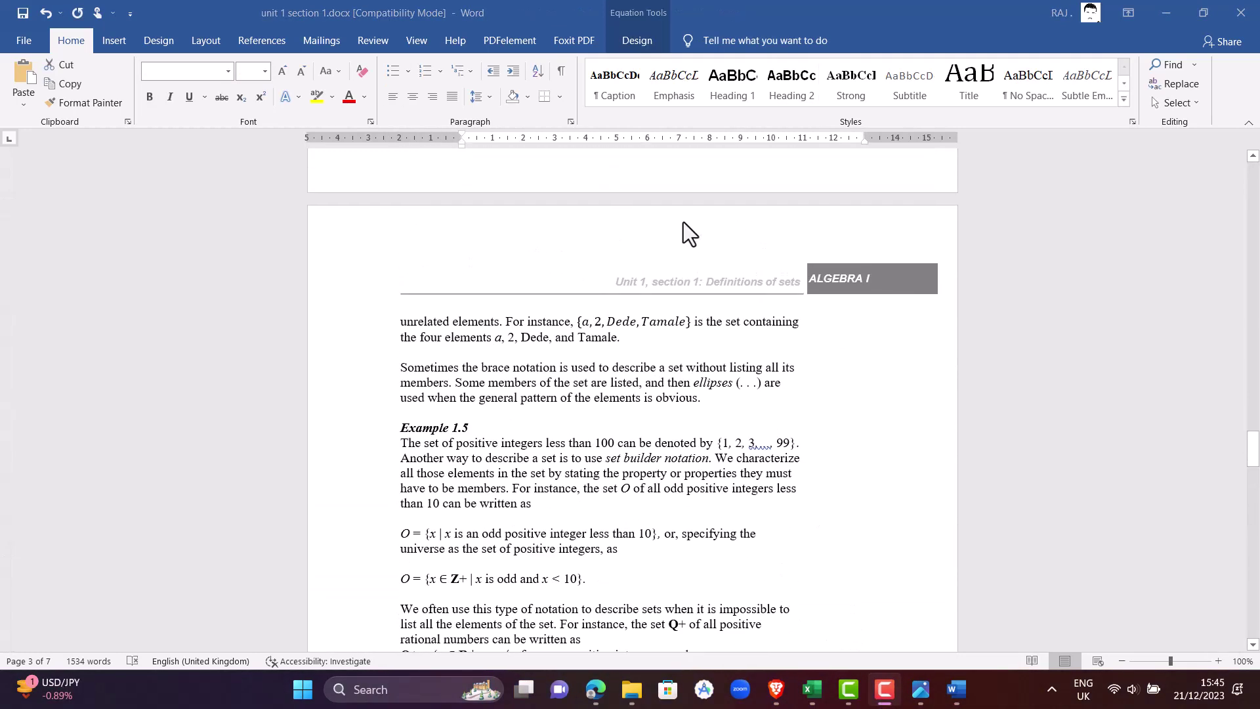
{"action": "scroll", "coordinate": [684, 222], "scroll_direction": "up", "scroll_amount": 15}
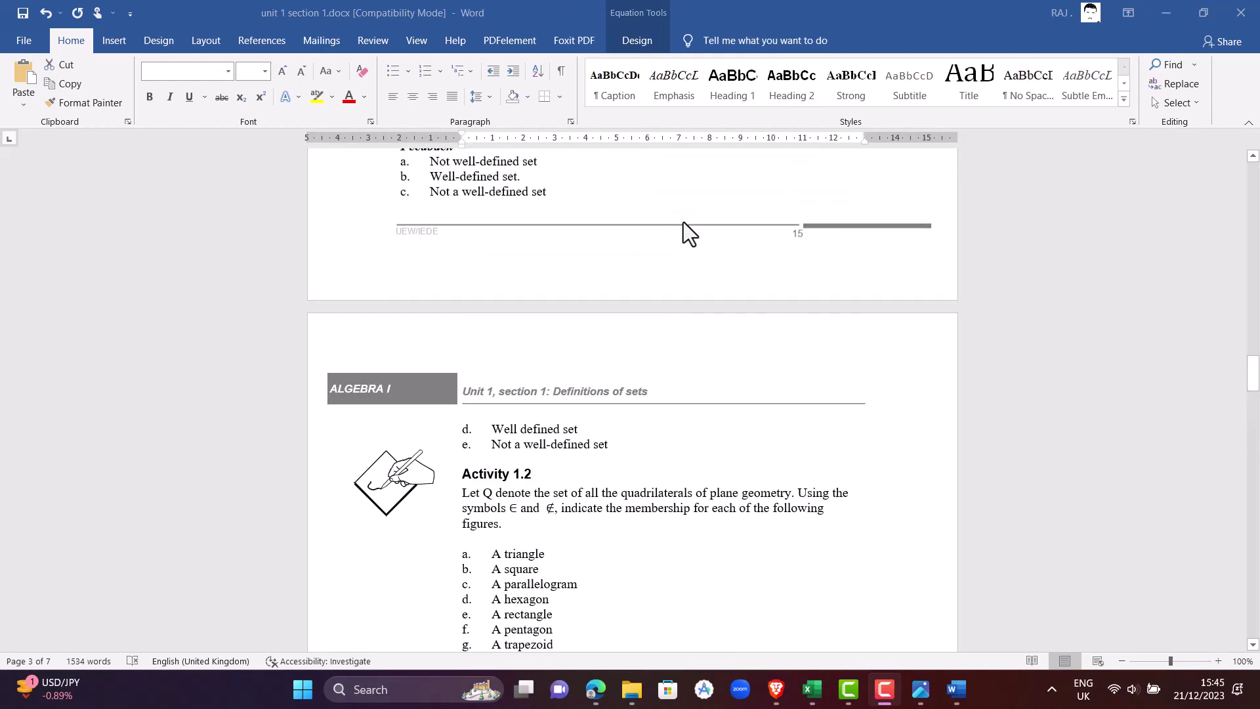
{"action": "scroll", "coordinate": [684, 222], "scroll_direction": "up", "scroll_amount": 3}
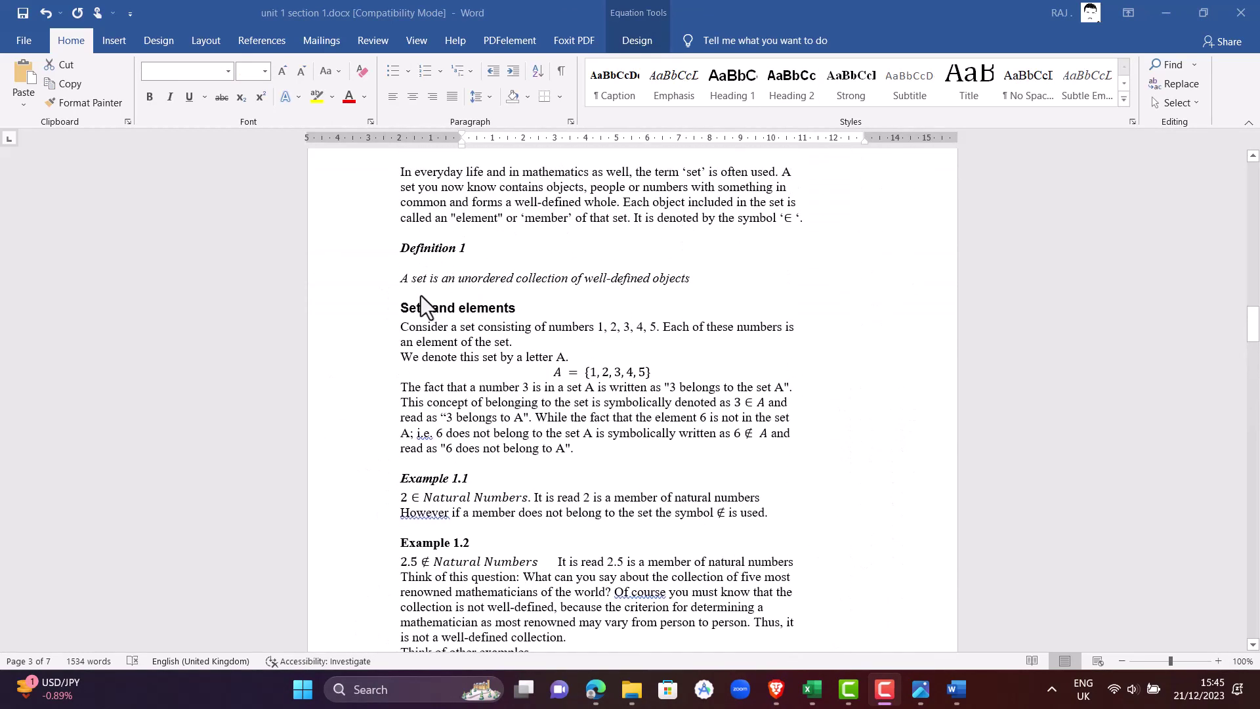
{"action": "left_click", "coordinate": [403, 311]}
{"action": "key", "text": "ctrl+shift+End"}
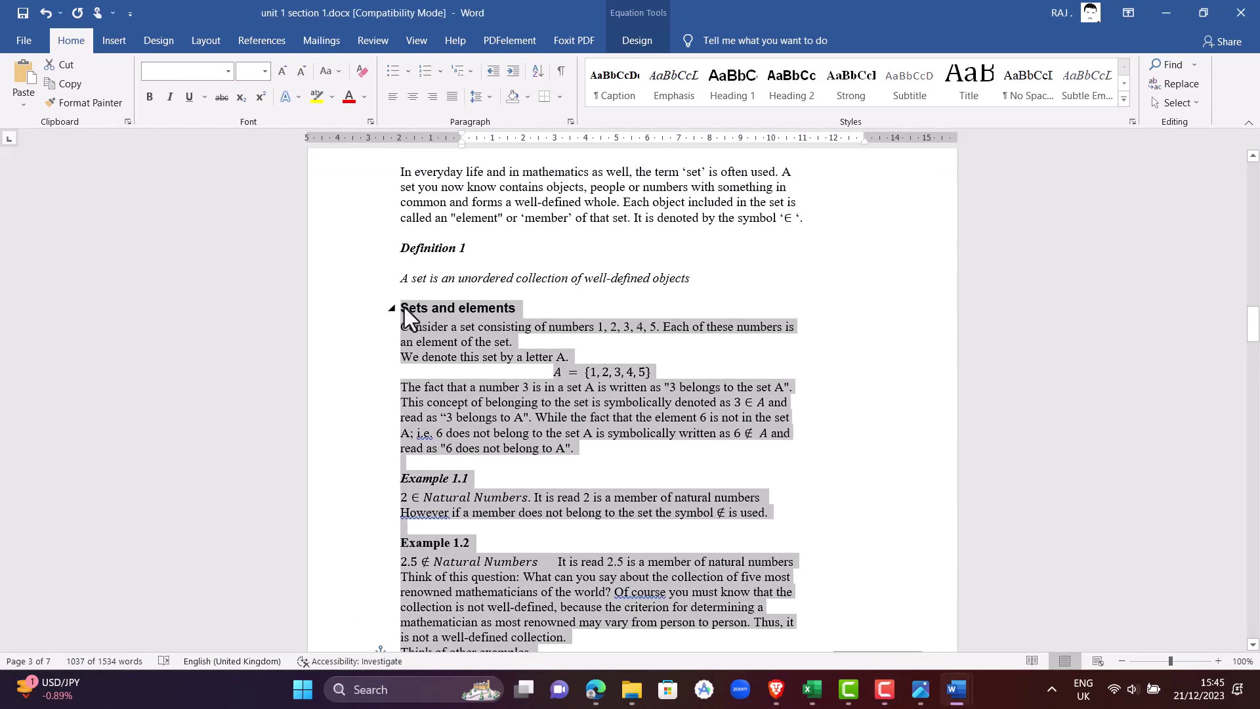
{"action": "right_click", "coordinate": [406, 311]}
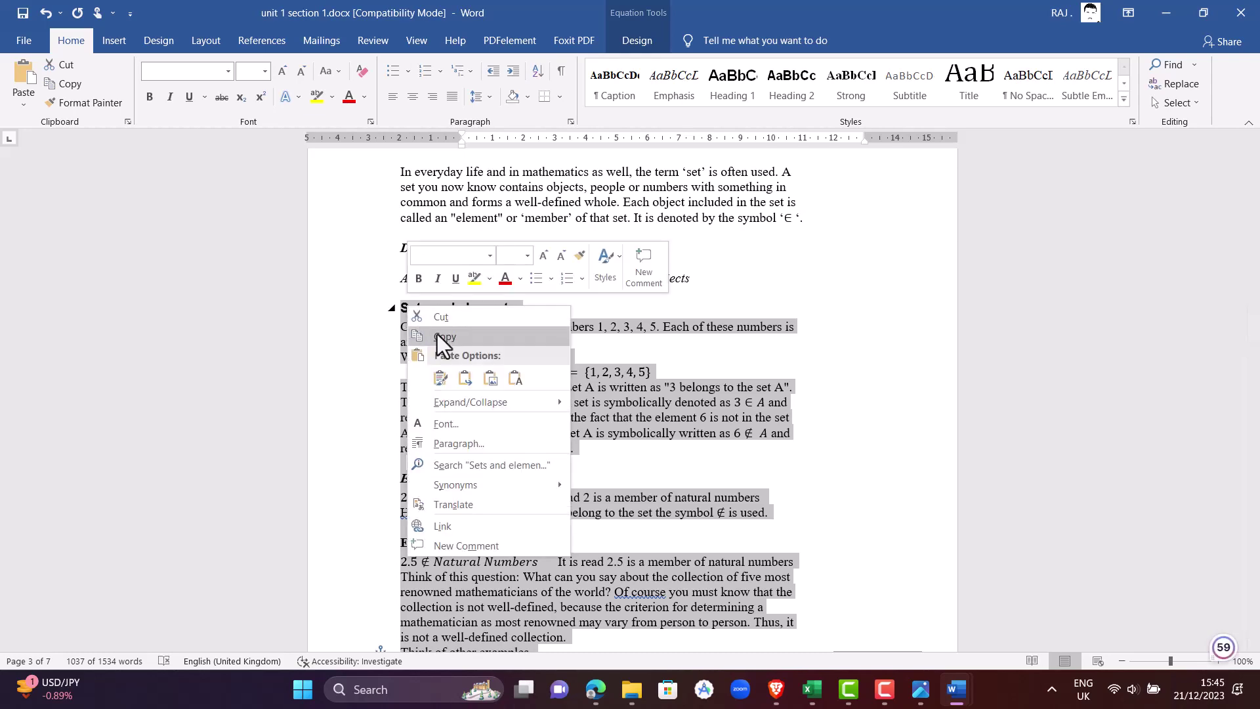
{"action": "left_click", "coordinate": [443, 338]}
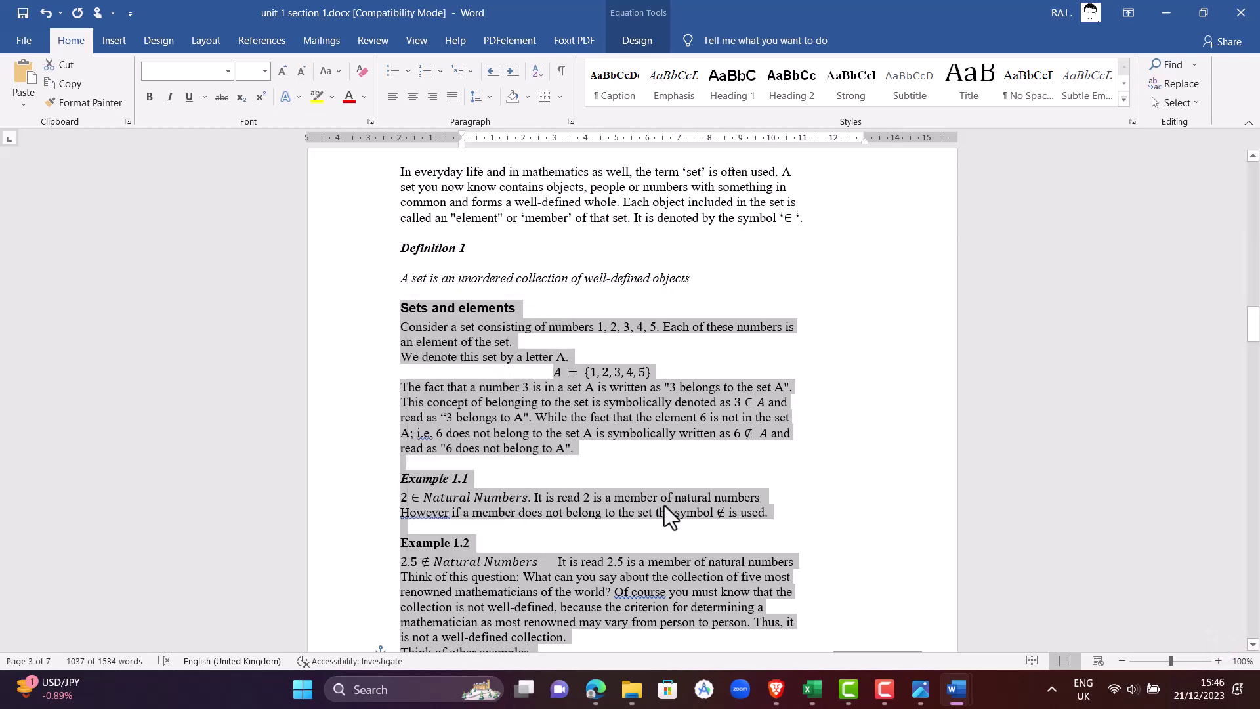
In the book editor, add a content element below the definition text, set its type to Text and activate its text editor
{"action": "left_click", "coordinate": [597, 691]}
{"action": "scroll", "coordinate": [719, 484], "scroll_direction": "down", "scroll_amount": 3}
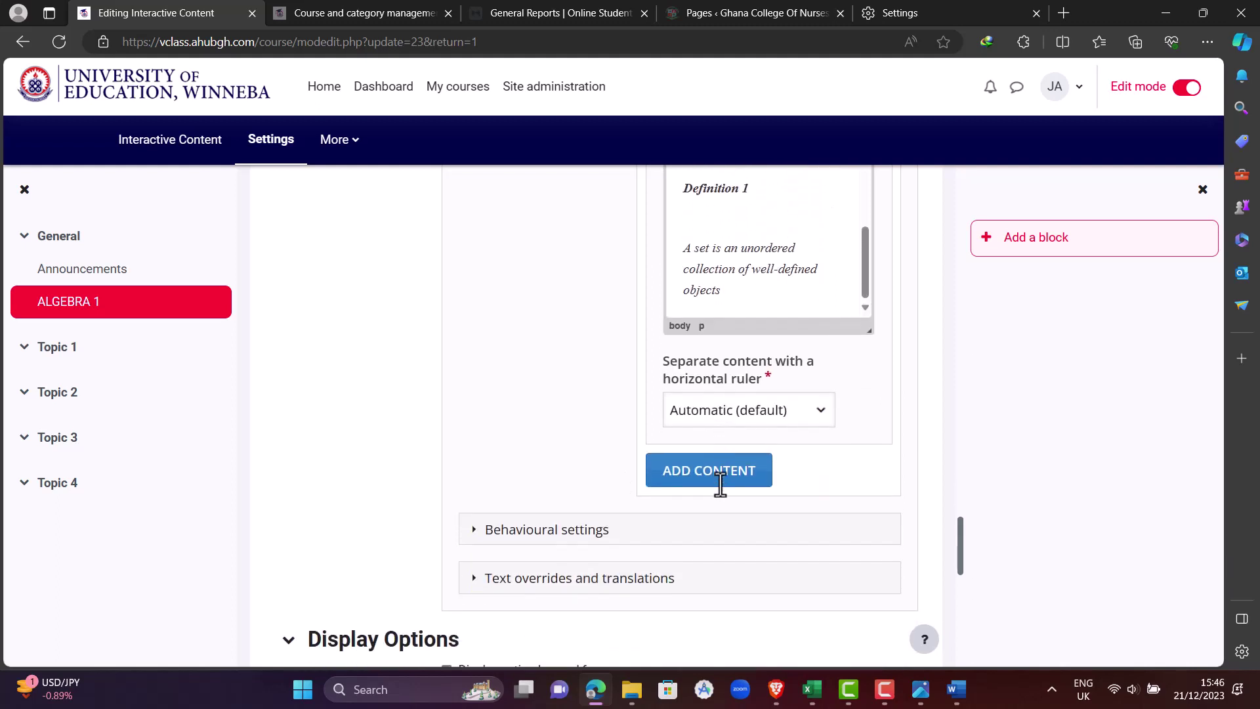
{"action": "left_click", "coordinate": [705, 448]}
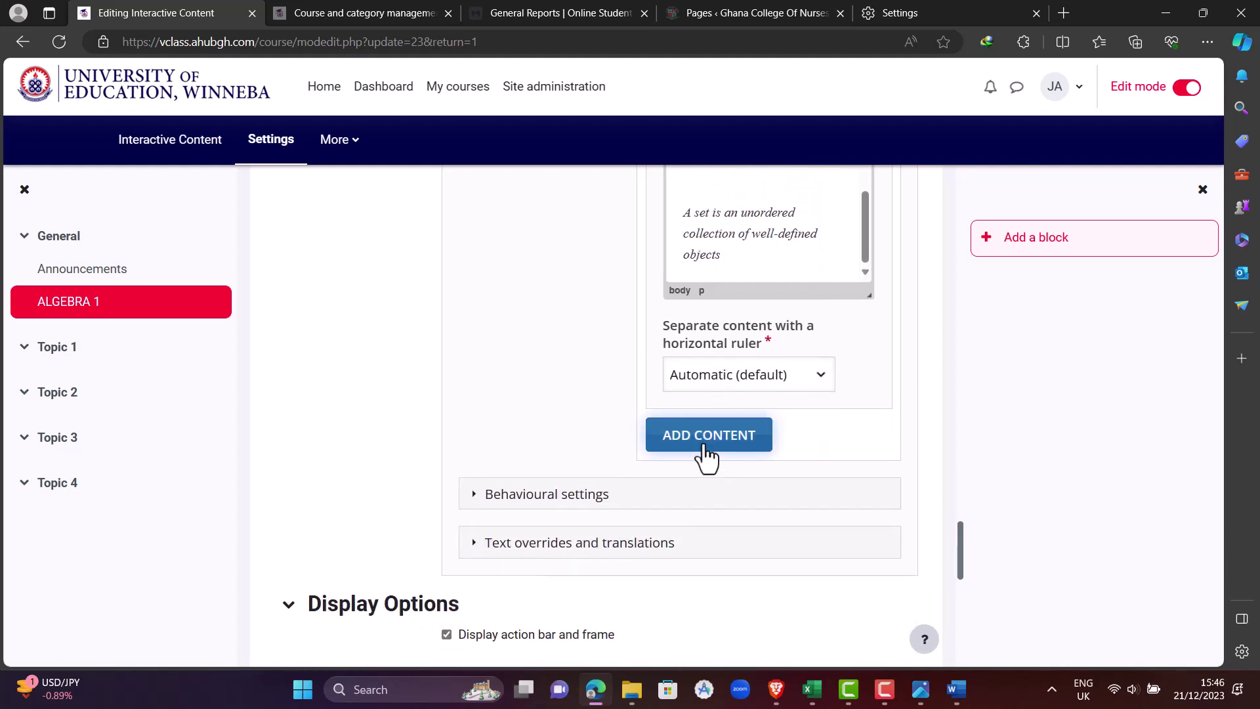
{"action": "left_click", "coordinate": [722, 510]}
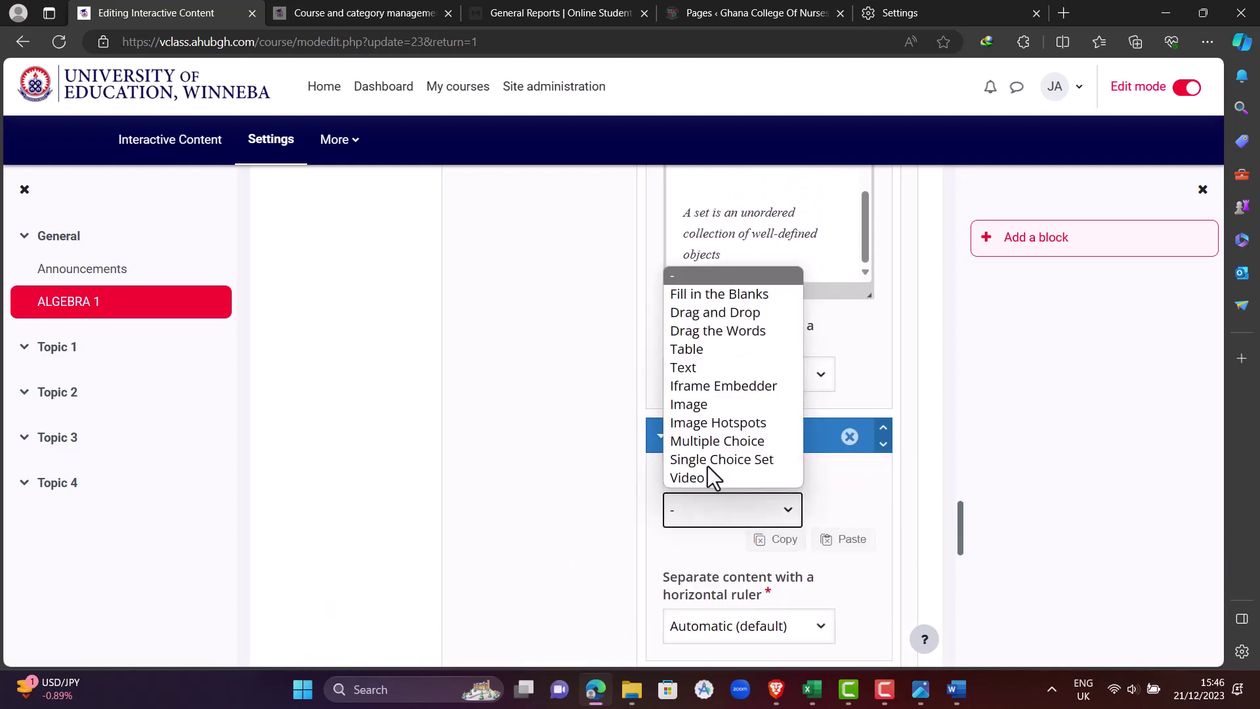
{"action": "left_click", "coordinate": [704, 373]}
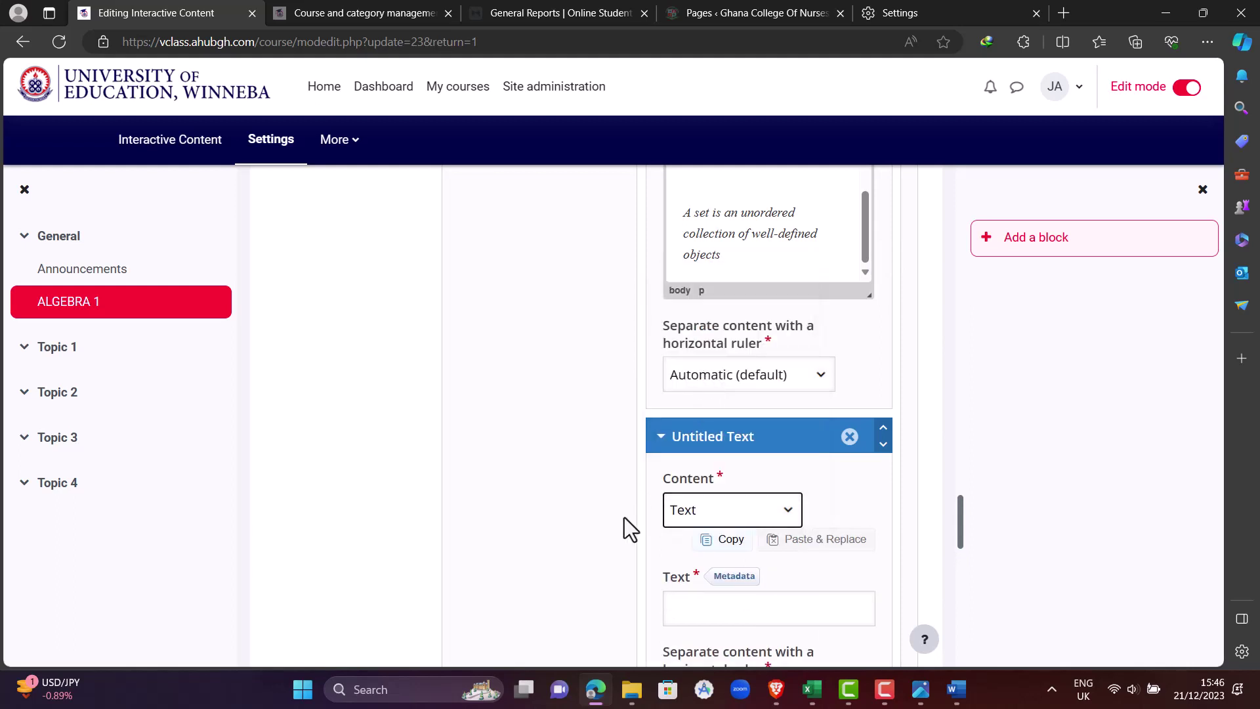
{"action": "scroll", "coordinate": [624, 517], "scroll_direction": "down", "scroll_amount": 3}
{"action": "left_click", "coordinate": [703, 445]}
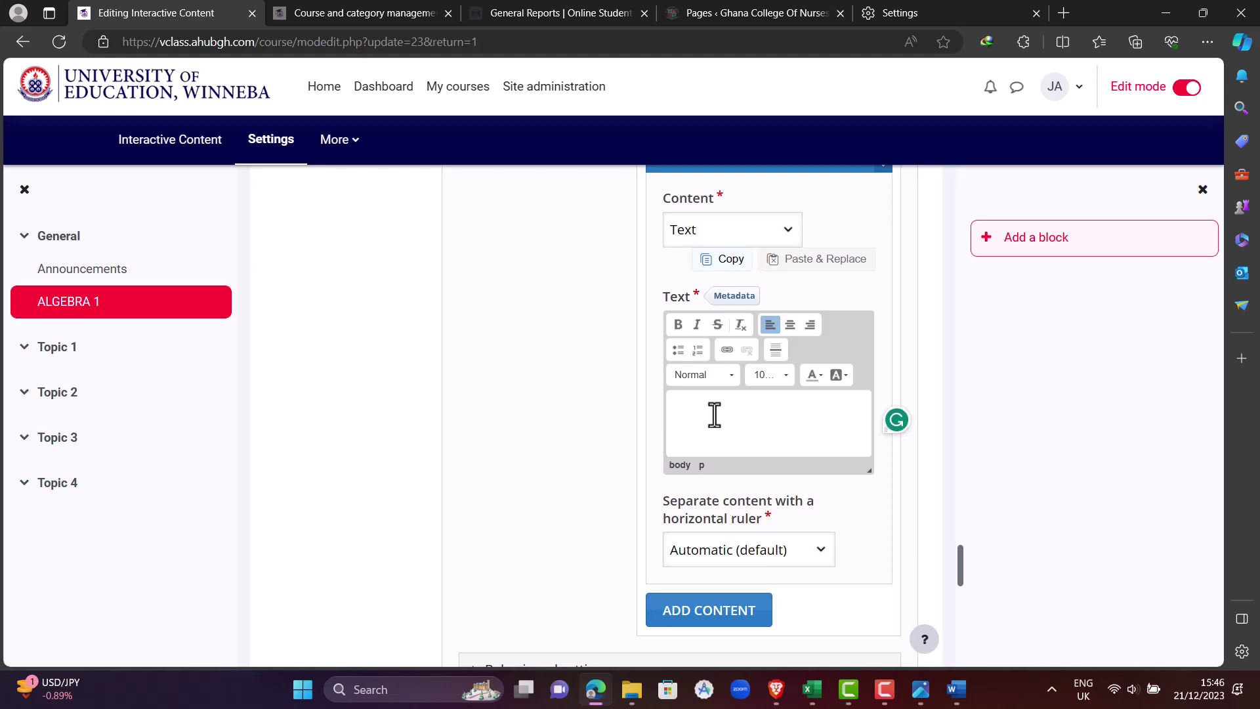
Paste the copied Sets and elements passage into the new text element and check it from start to end
{"action": "key", "text": "ctrl+v"}
{"action": "scroll", "coordinate": [714, 415], "scroll_direction": "up", "scroll_amount": 5}
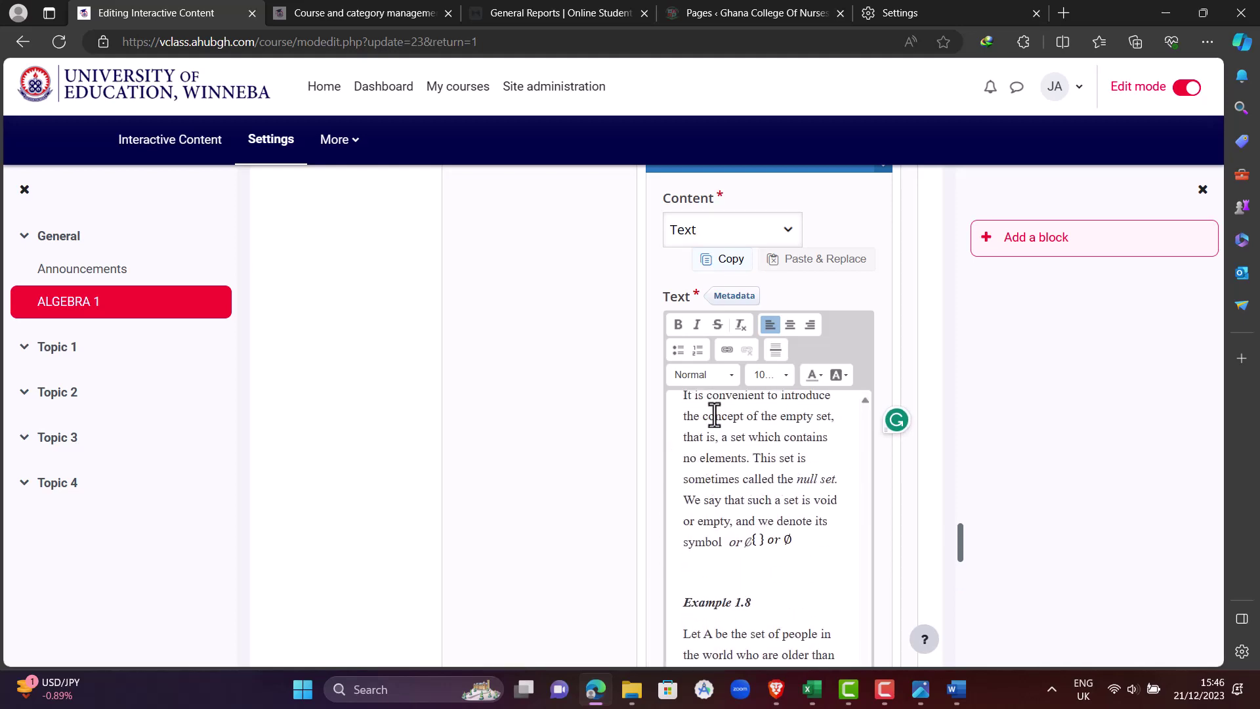
{"action": "scroll", "coordinate": [714, 415], "scroll_direction": "down", "scroll_amount": 15}
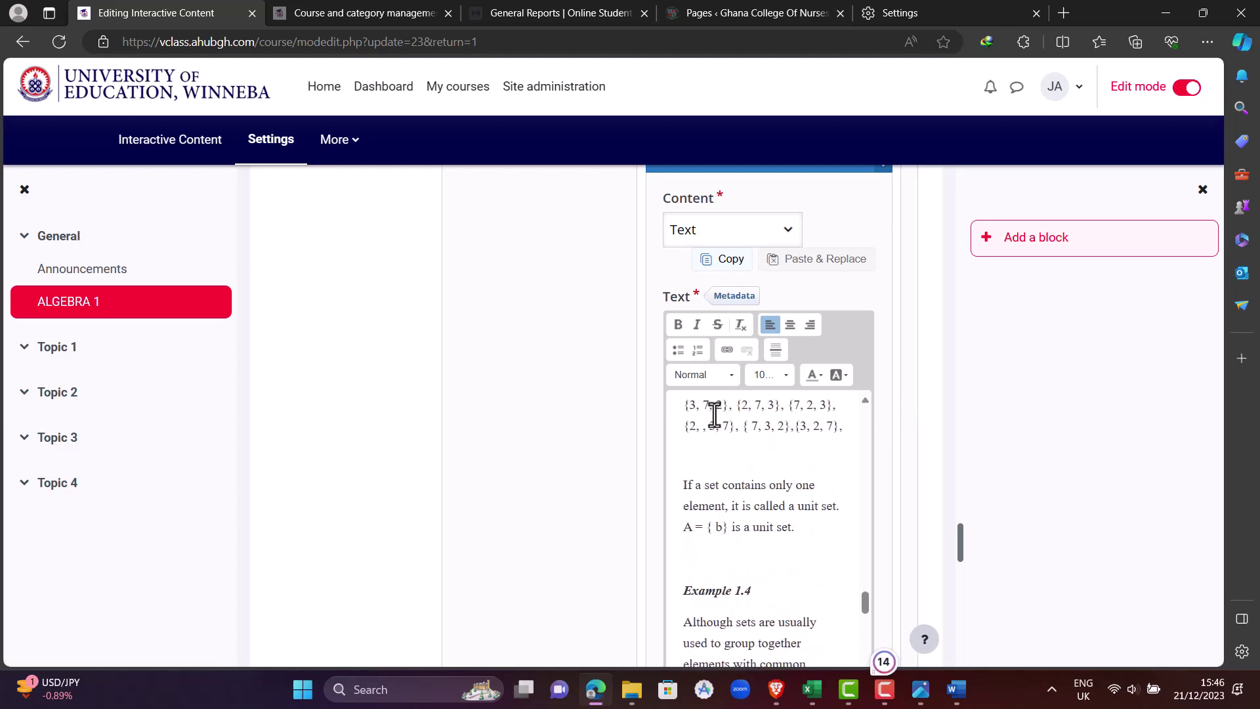
{"action": "scroll", "coordinate": [714, 414], "scroll_direction": "up", "scroll_amount": 15}
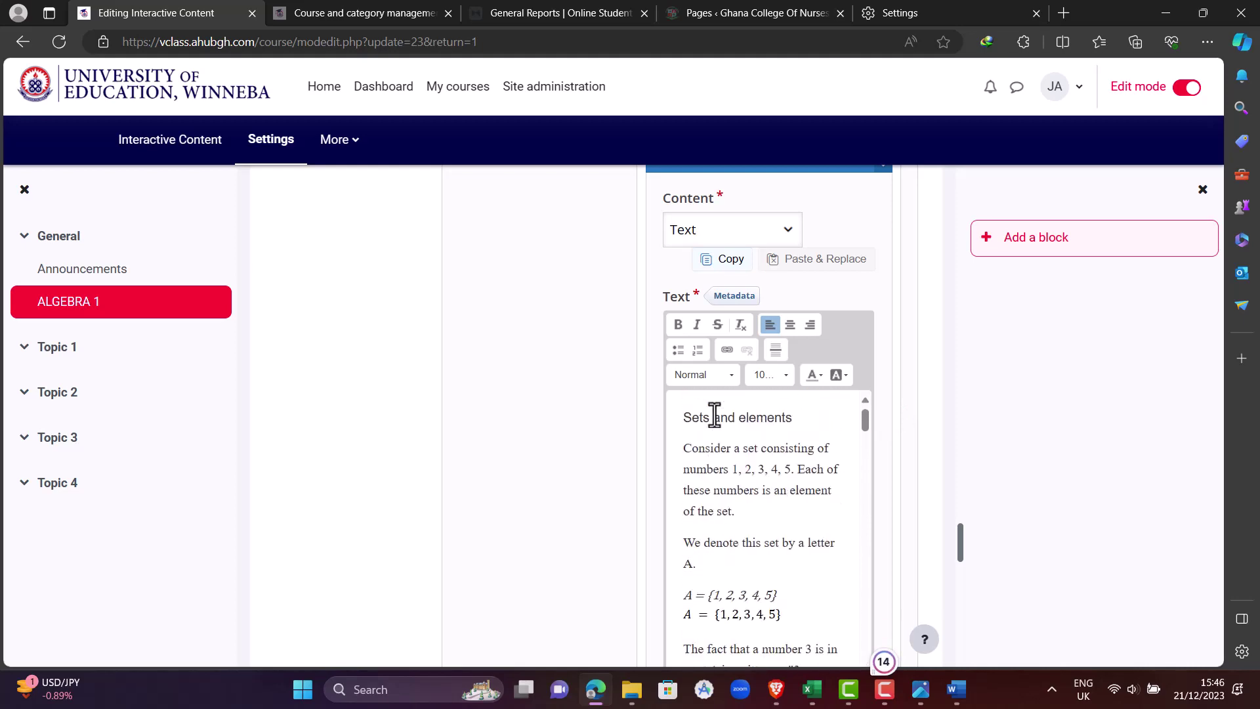
Format the opening title Sets and elements in the pasted text as Heading 2
{"action": "left_click_drag", "start_coordinate": [681, 417], "coordinate": [789, 408]}
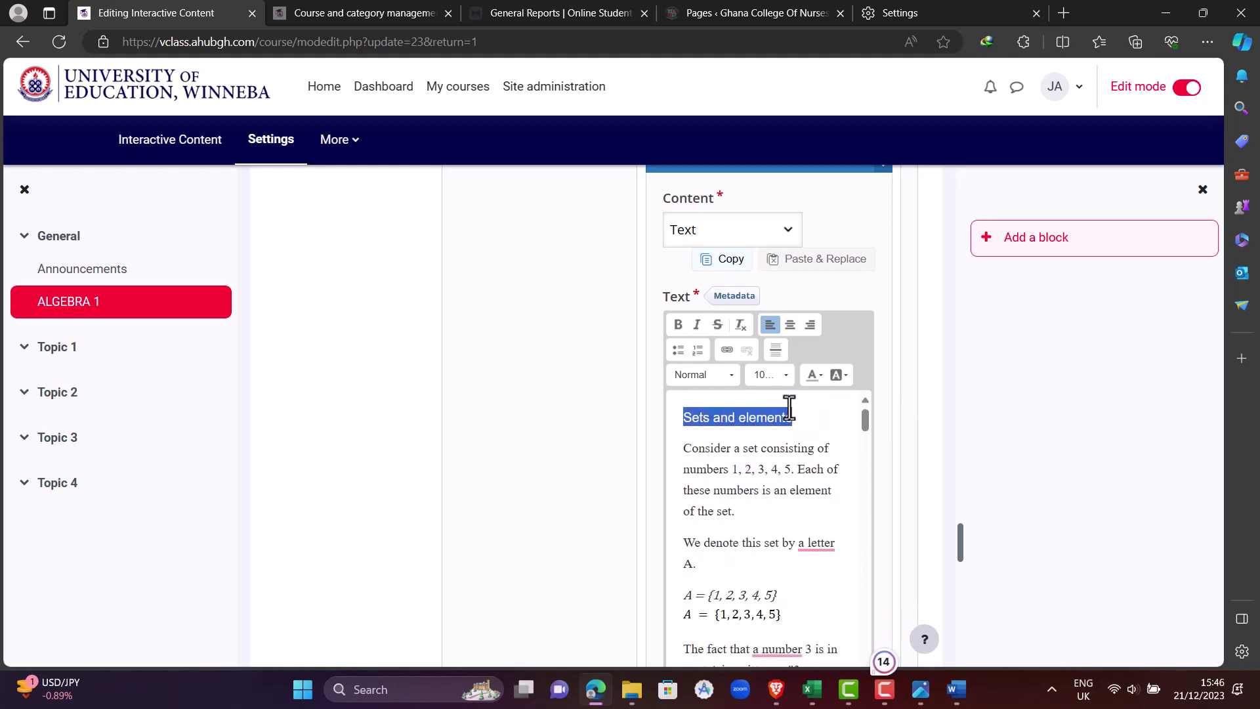
{"action": "left_click", "coordinate": [726, 376]}
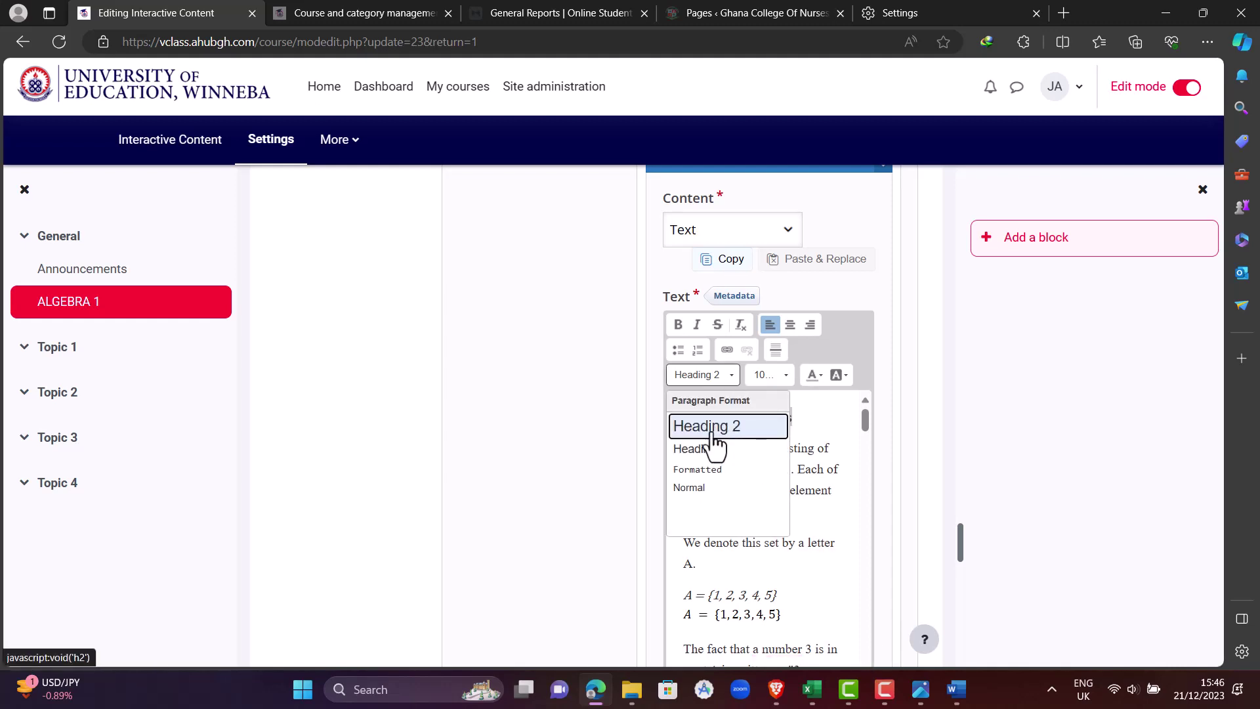
{"action": "left_click", "coordinate": [714, 428]}
Format the subtitle Finite and Infinite sets, which follows the set builder notation examples, as Heading 2
{"action": "scroll", "coordinate": [759, 519], "scroll_direction": "down", "scroll_amount": 5}
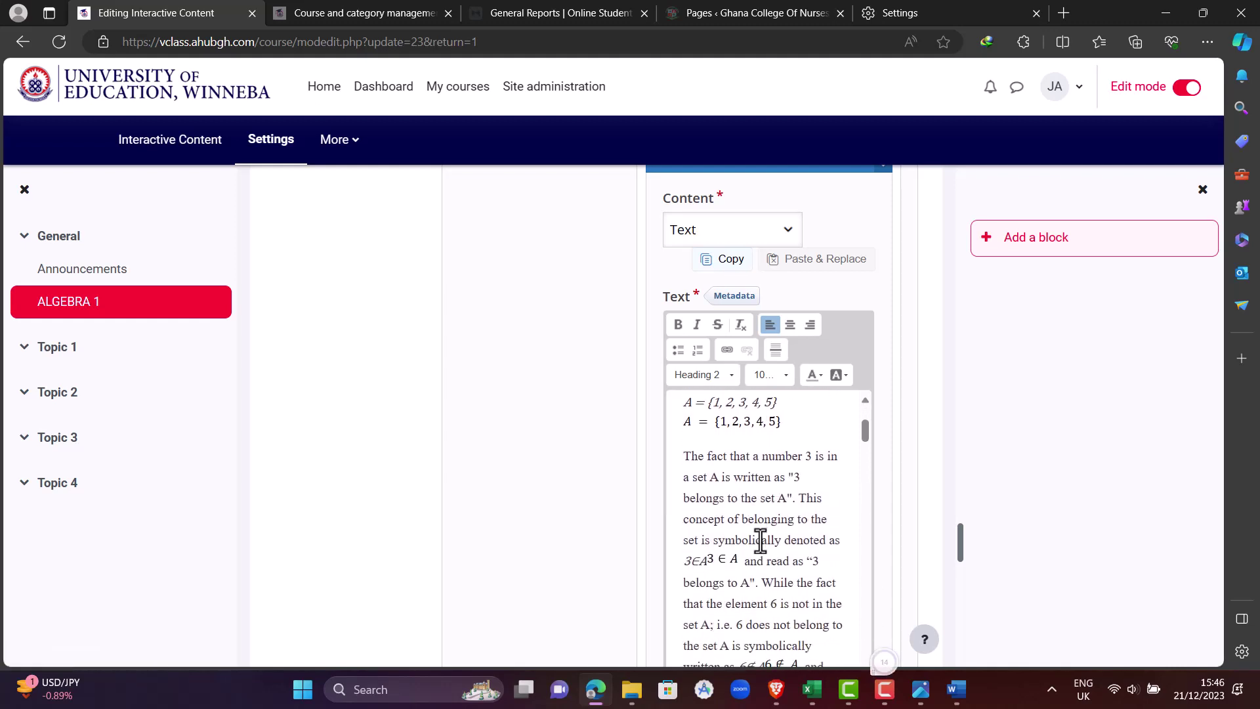
{"action": "scroll", "coordinate": [760, 542], "scroll_direction": "down", "scroll_amount": 8}
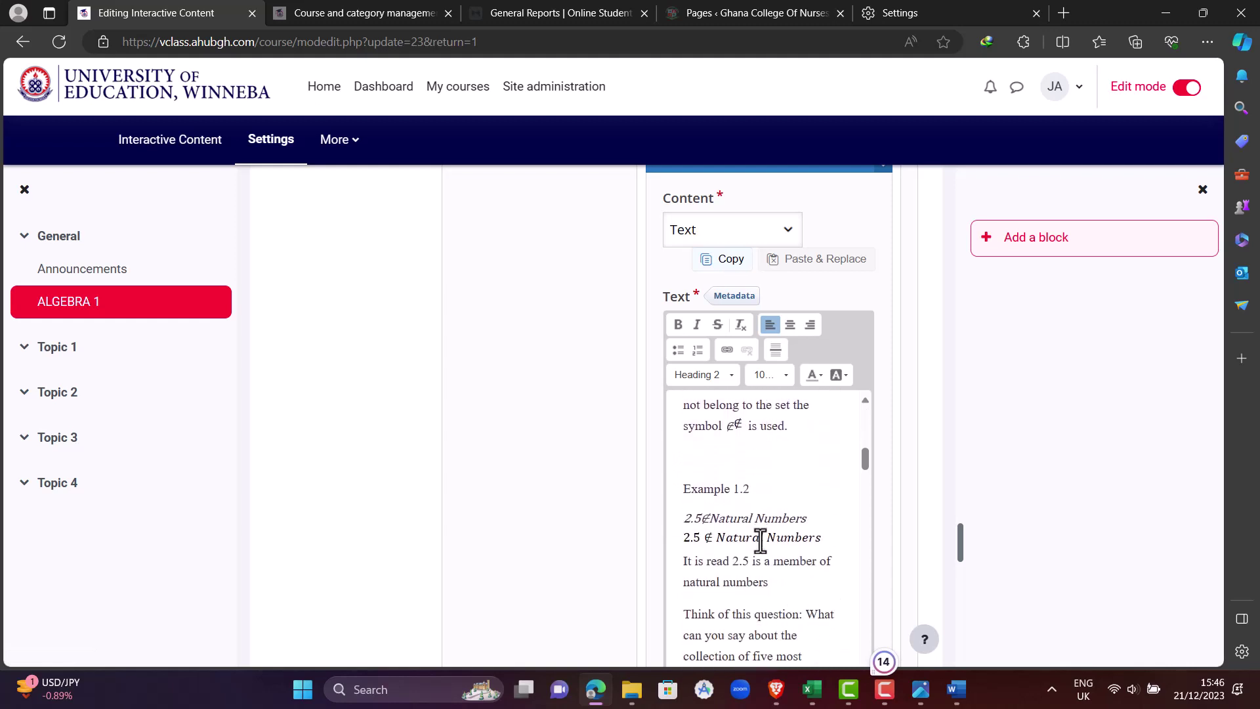
{"action": "scroll", "coordinate": [759, 542], "scroll_direction": "down", "scroll_amount": 8}
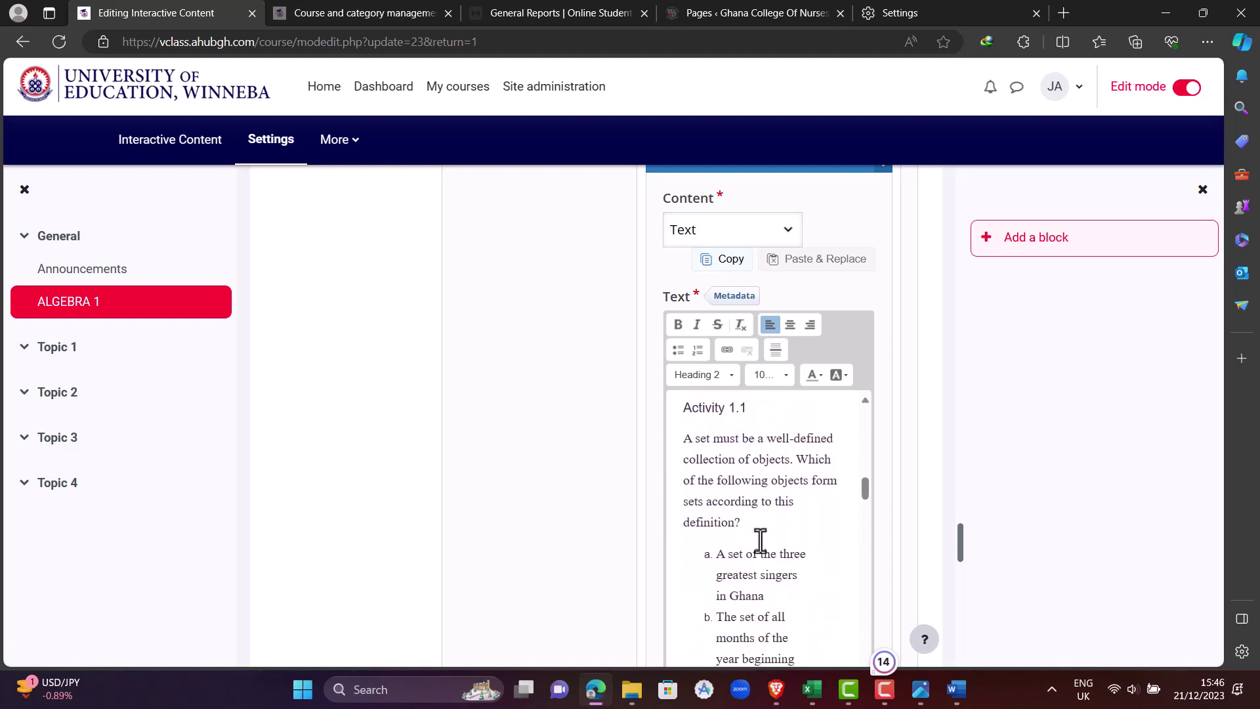
{"action": "scroll", "coordinate": [759, 542], "scroll_direction": "down", "scroll_amount": 8}
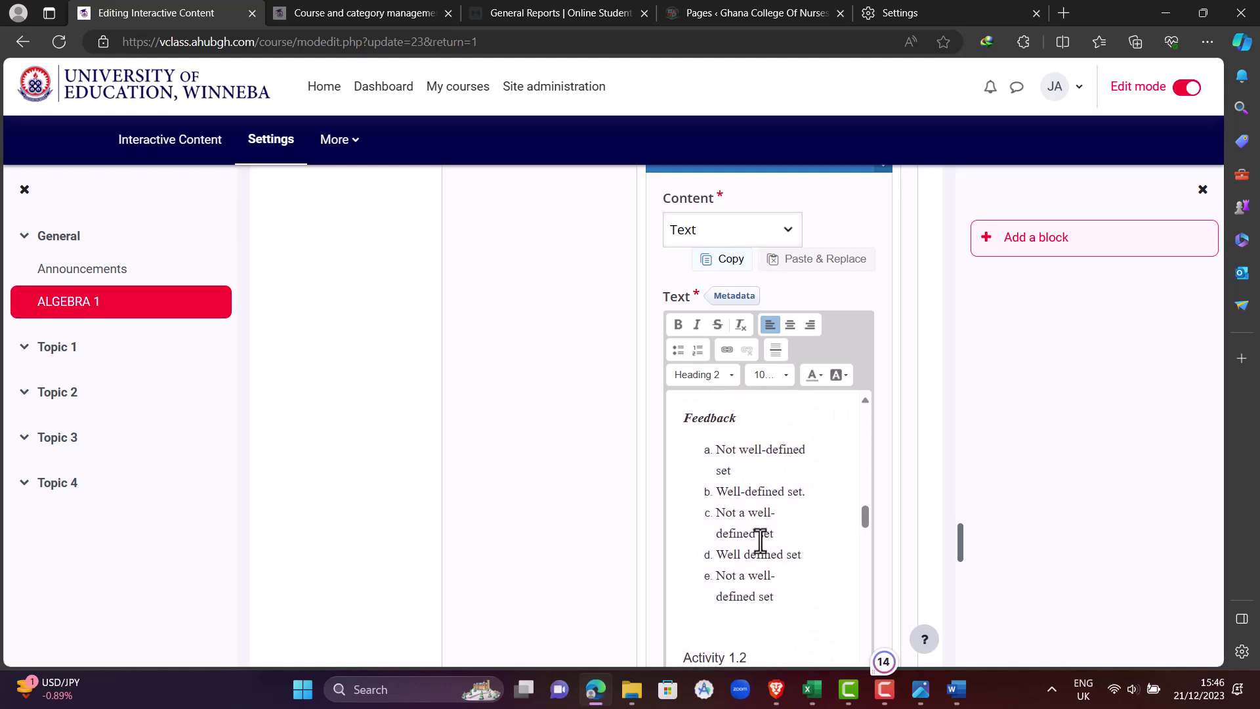
{"action": "scroll", "coordinate": [759, 543], "scroll_direction": "down", "scroll_amount": 3}
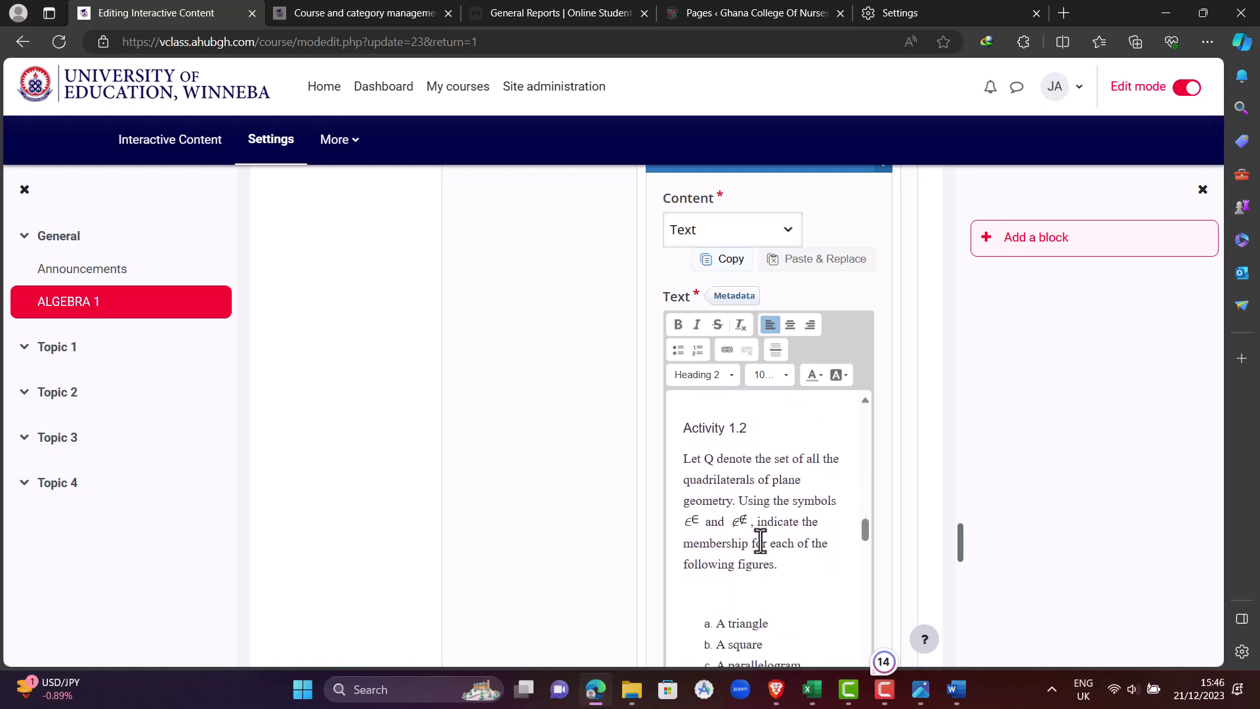
{"action": "scroll", "coordinate": [760, 542], "scroll_direction": "down", "scroll_amount": 8}
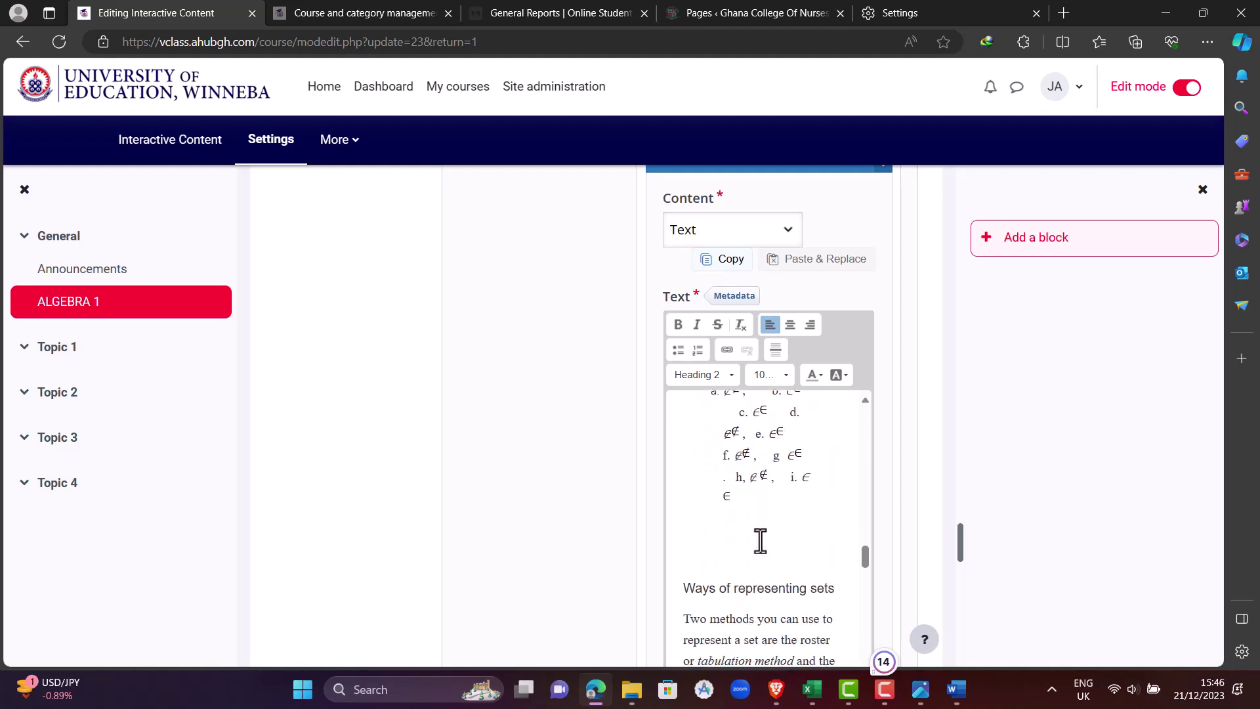
{"action": "scroll", "coordinate": [760, 543], "scroll_direction": "down", "scroll_amount": 8}
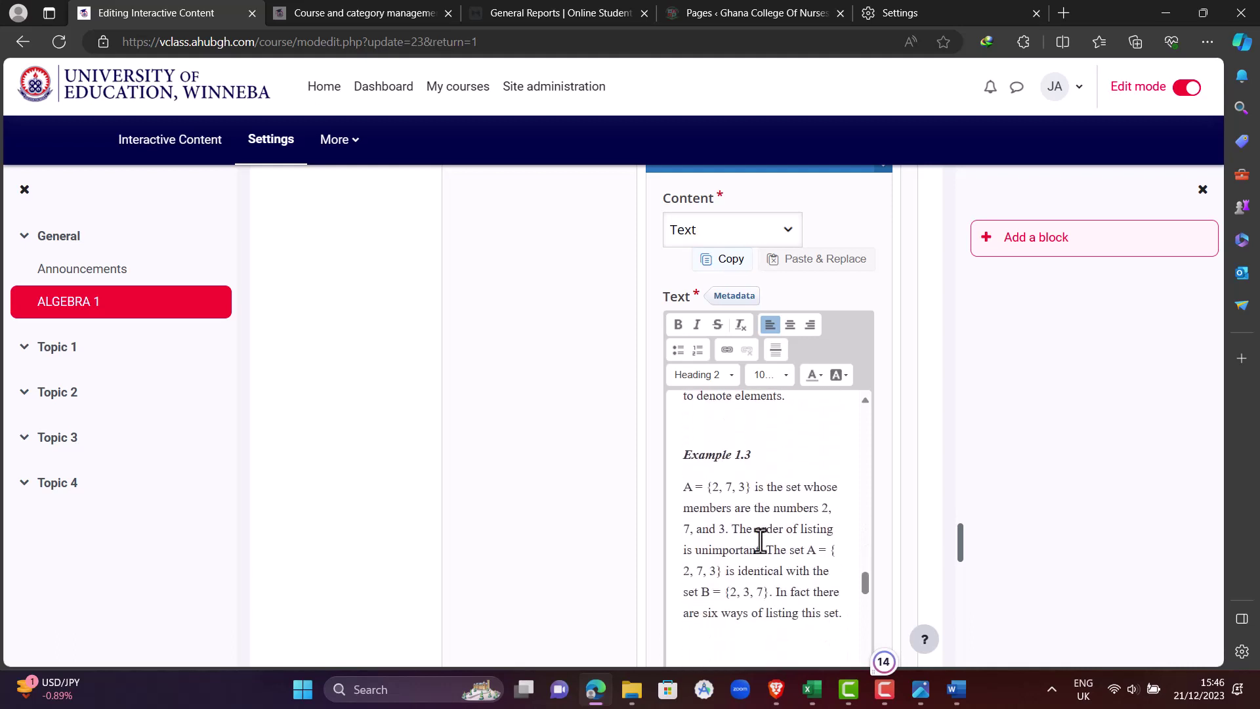
{"action": "scroll", "coordinate": [760, 543], "scroll_direction": "down", "scroll_amount": 8}
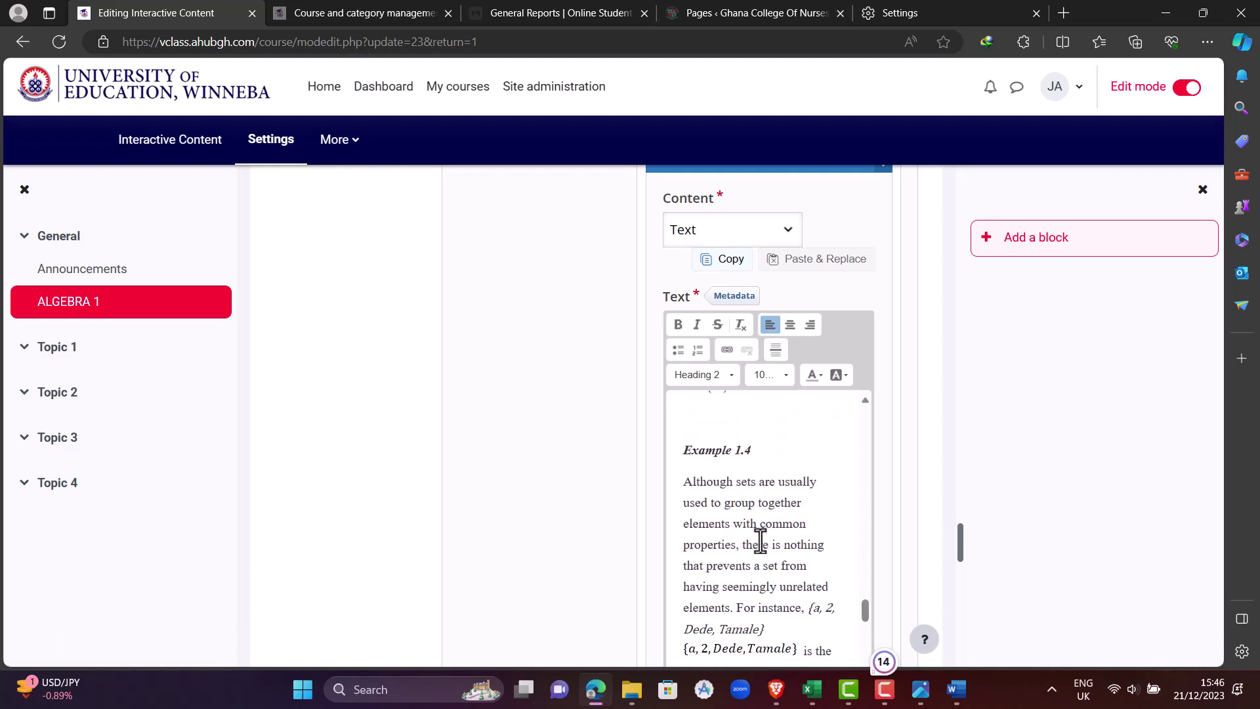
{"action": "scroll", "coordinate": [760, 543], "scroll_direction": "down", "scroll_amount": 8}
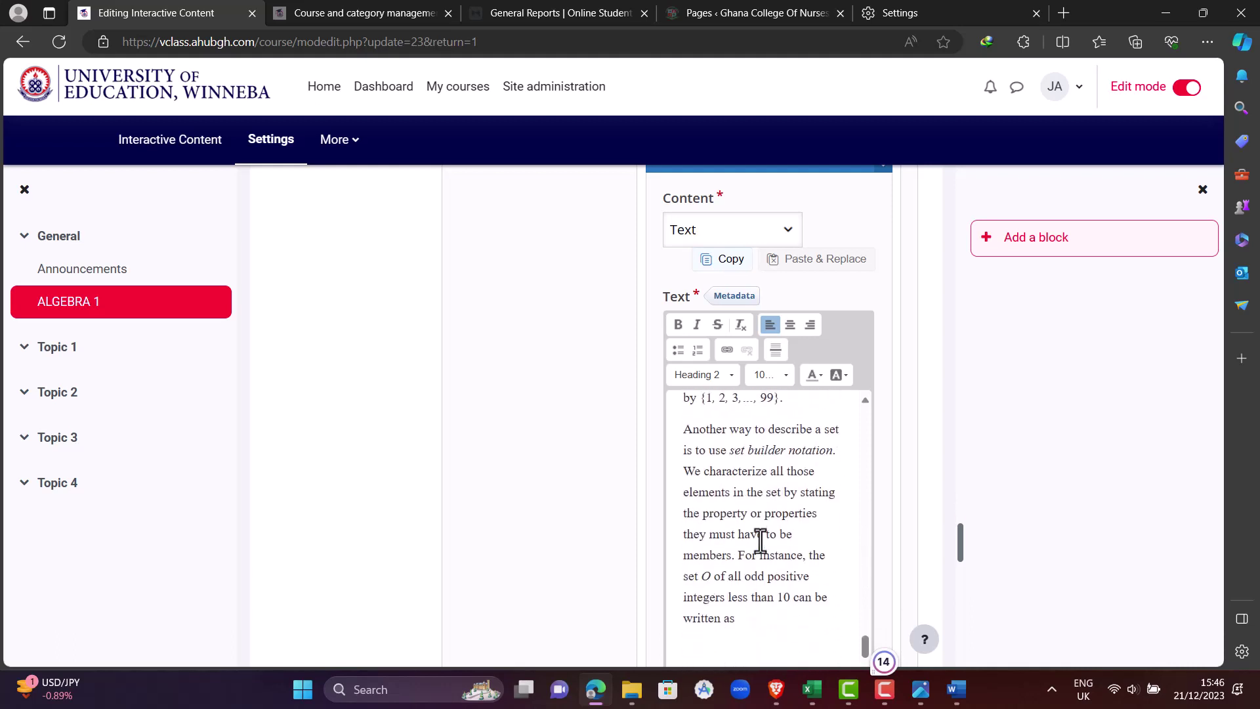
{"action": "scroll", "coordinate": [760, 542], "scroll_direction": "down", "scroll_amount": 8}
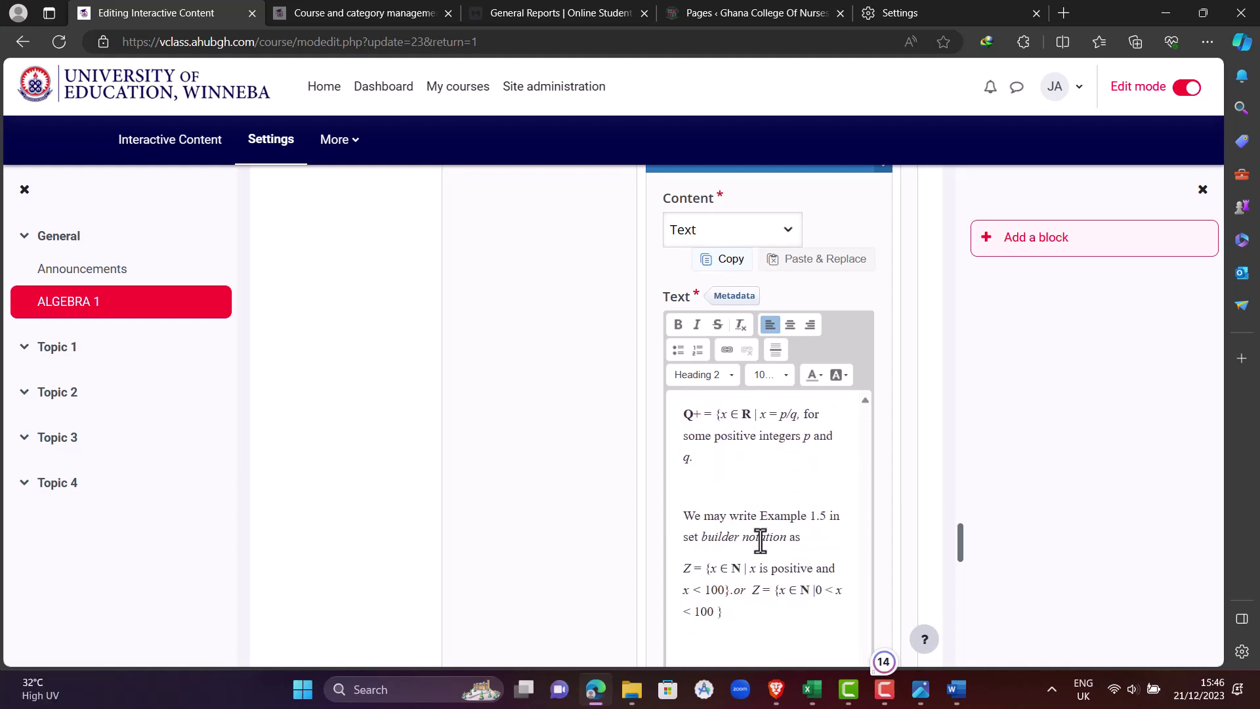
{"action": "scroll", "coordinate": [760, 542], "scroll_direction": "down", "scroll_amount": 2}
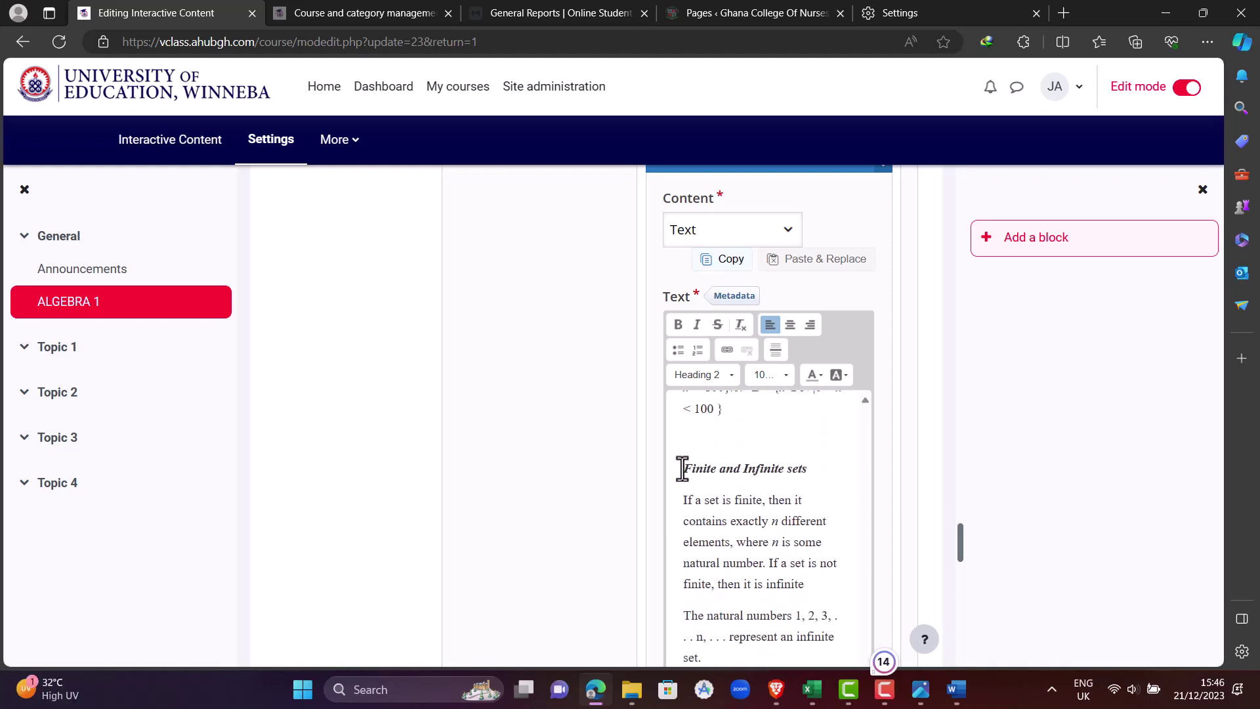
{"action": "left_click_drag", "start_coordinate": [683, 468], "coordinate": [808, 468]}
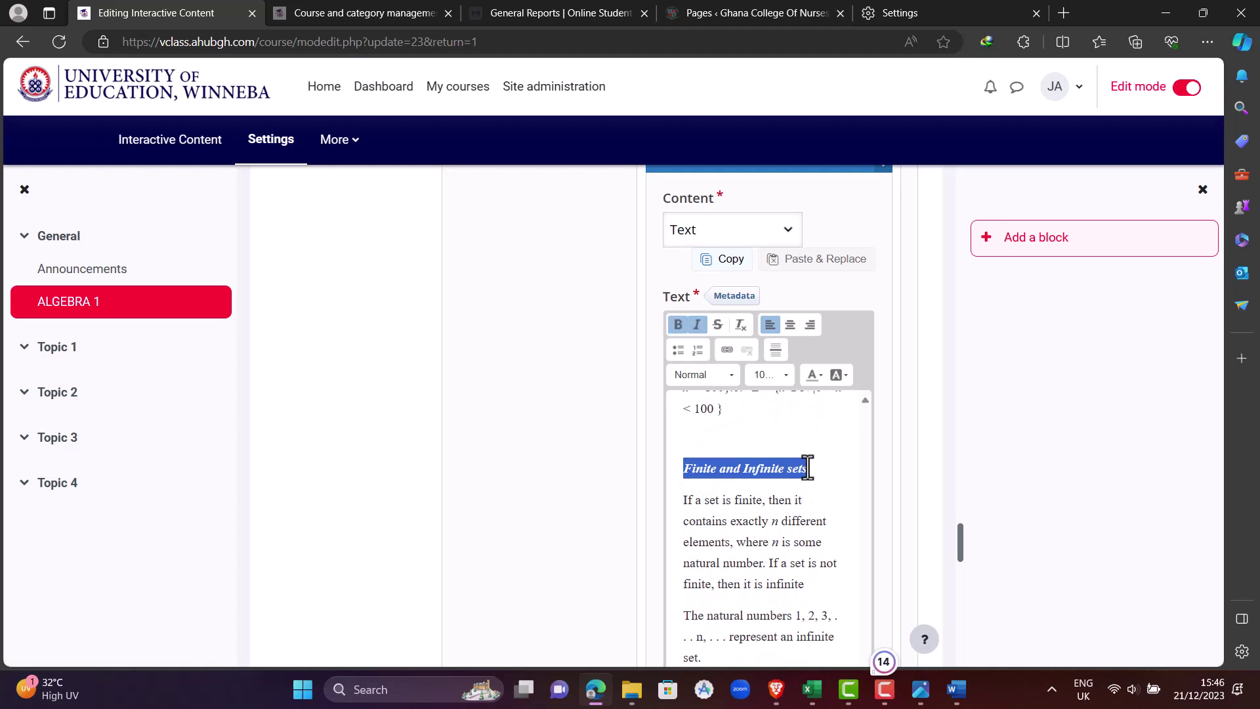
{"action": "left_click", "coordinate": [731, 383]}
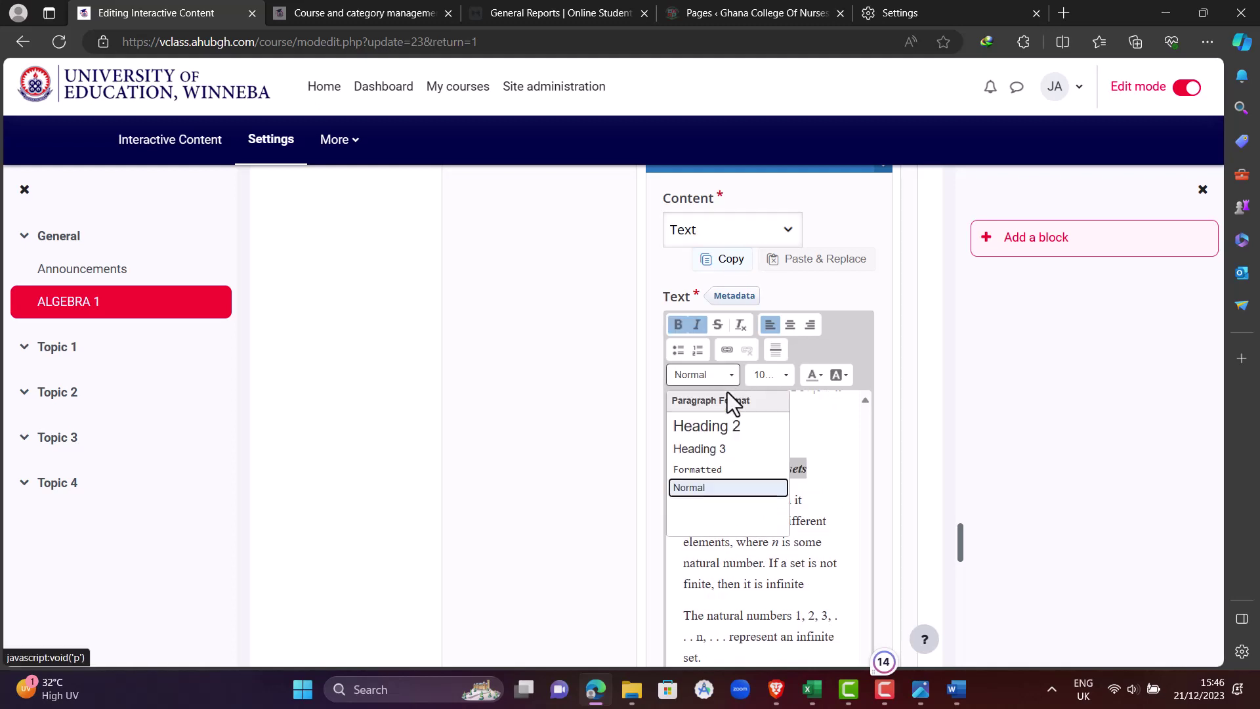
{"action": "left_click", "coordinate": [717, 433]}
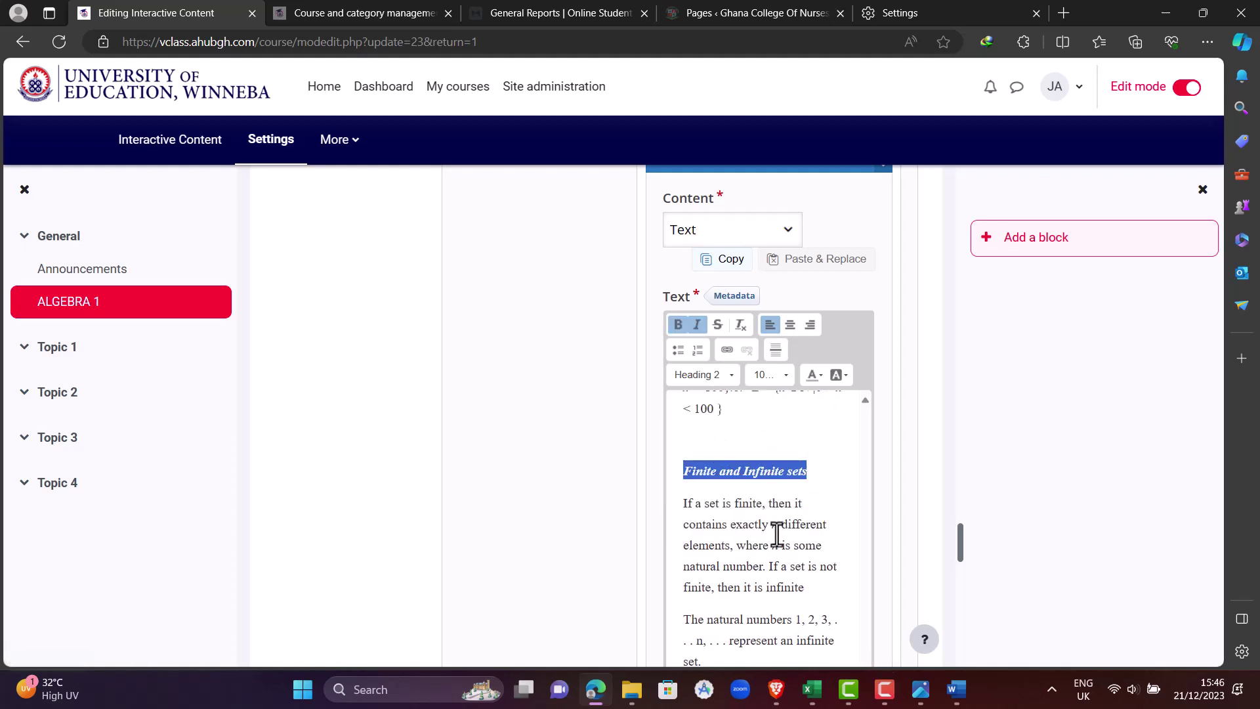
Format the subtitle Null Set, located after Example 1.7, as Heading 3
{"action": "scroll", "coordinate": [777, 532], "scroll_direction": "down", "scroll_amount": 5}
{"action": "scroll", "coordinate": [777, 533], "scroll_direction": "down", "scroll_amount": 8}
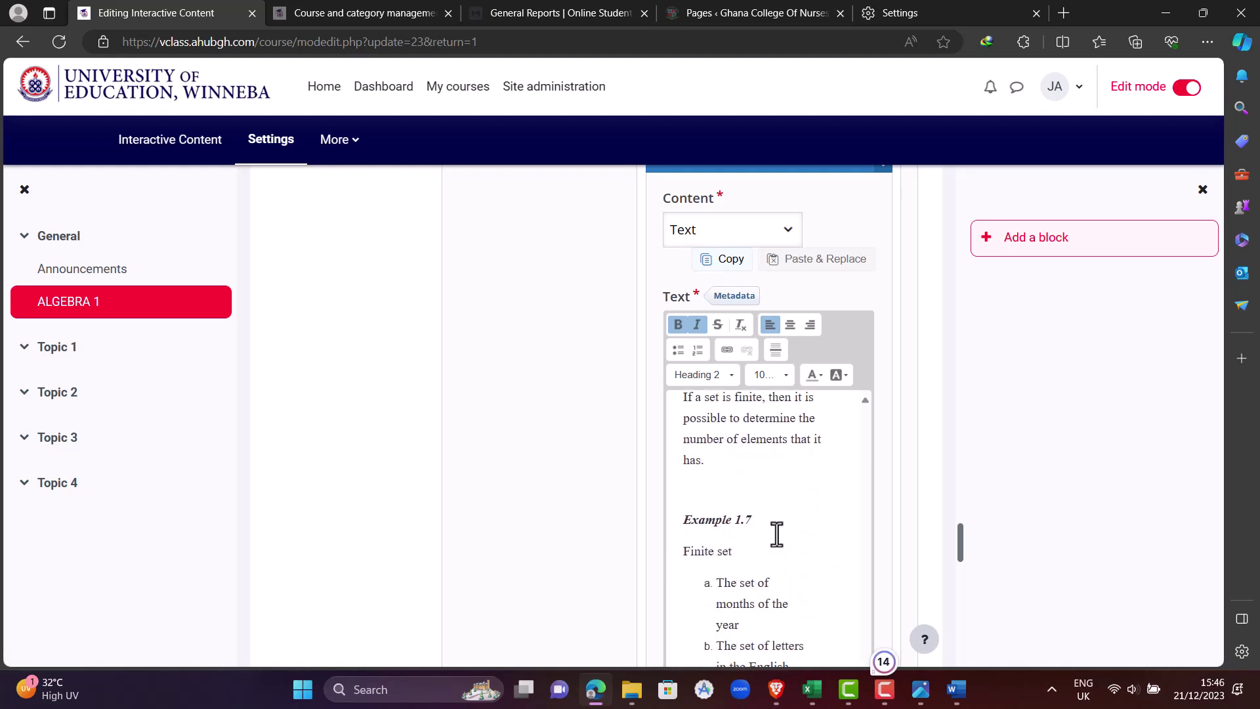
{"action": "scroll", "coordinate": [777, 533], "scroll_direction": "down", "scroll_amount": 1}
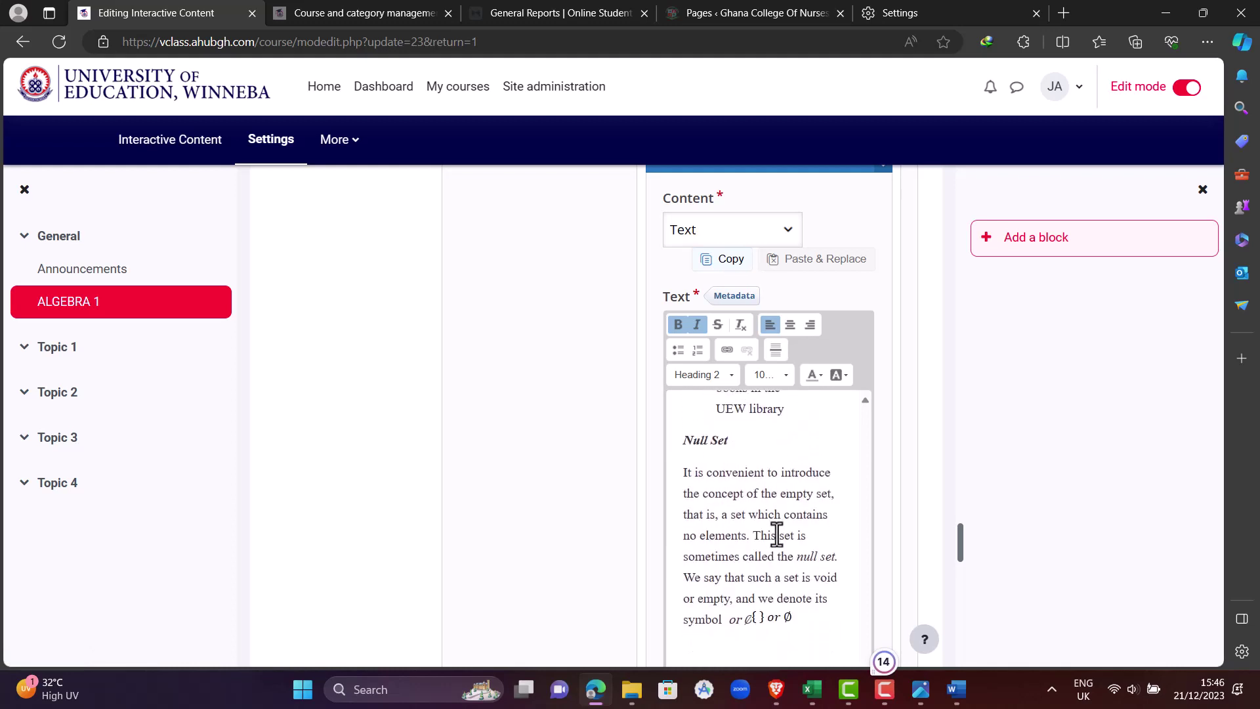
{"action": "left_click_drag", "start_coordinate": [683, 444], "coordinate": [730, 443]}
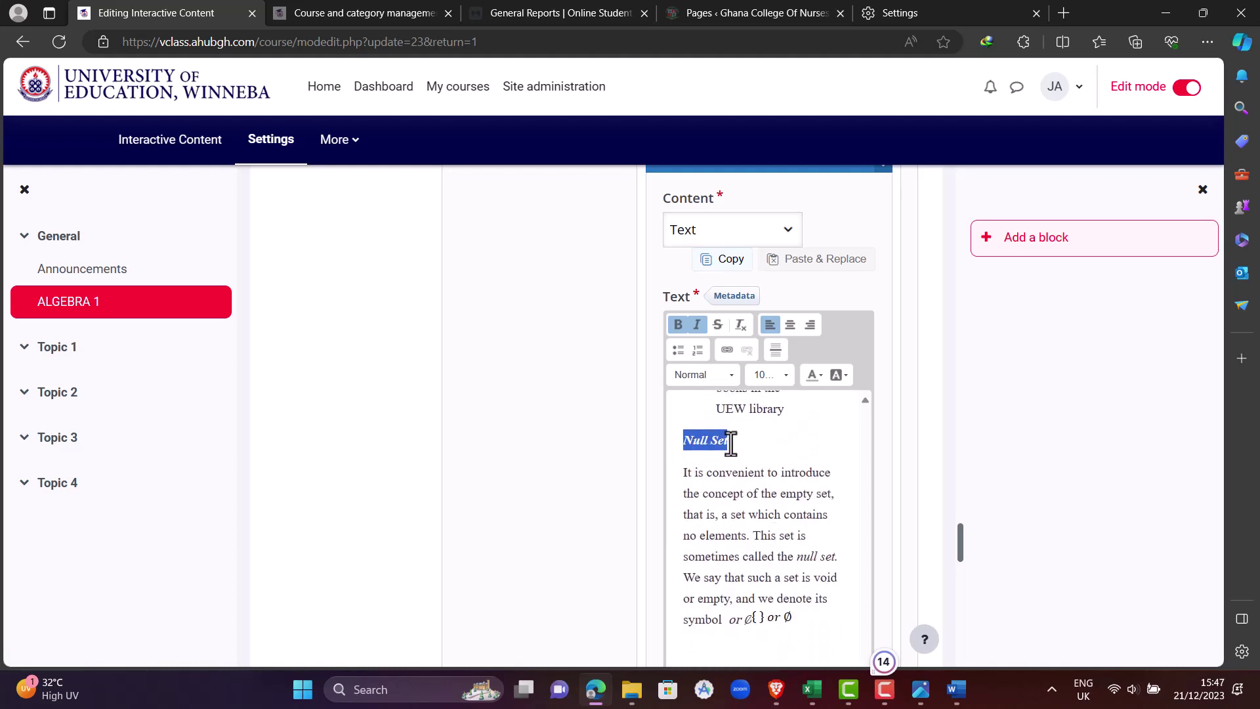
{"action": "left_click", "coordinate": [736, 377]}
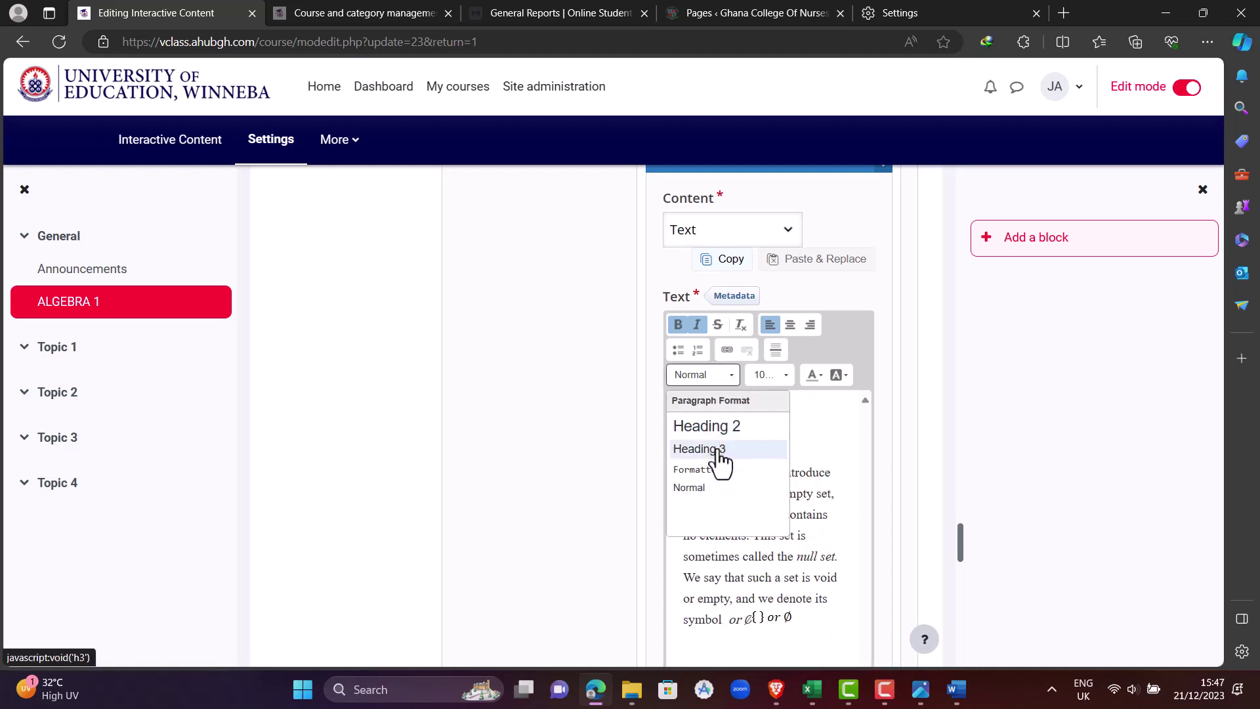
{"action": "left_click", "coordinate": [719, 451]}
Change the paragraph format of the subtitle Finite and Infinite sets to Heading 3
{"action": "scroll", "coordinate": [760, 515], "scroll_direction": "down", "scroll_amount": 2}
{"action": "scroll", "coordinate": [763, 515], "scroll_direction": "down", "scroll_amount": 5}
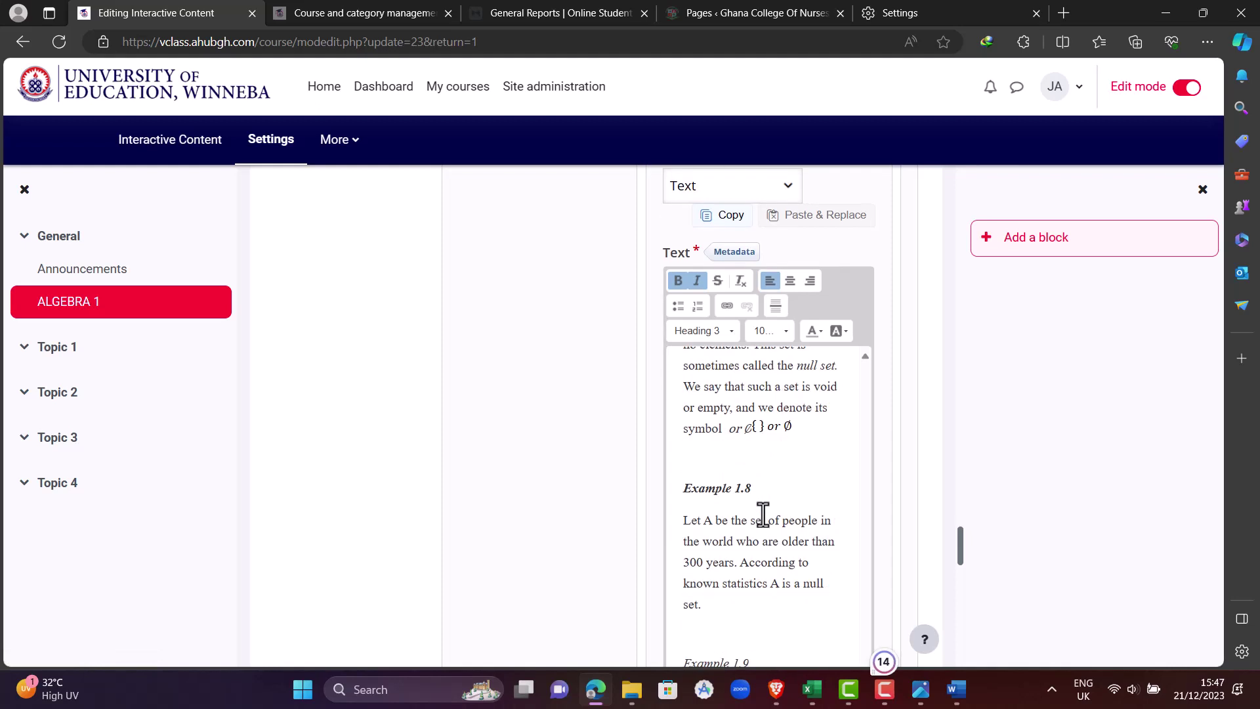
{"action": "scroll", "coordinate": [747, 407], "scroll_direction": "down", "scroll_amount": 1}
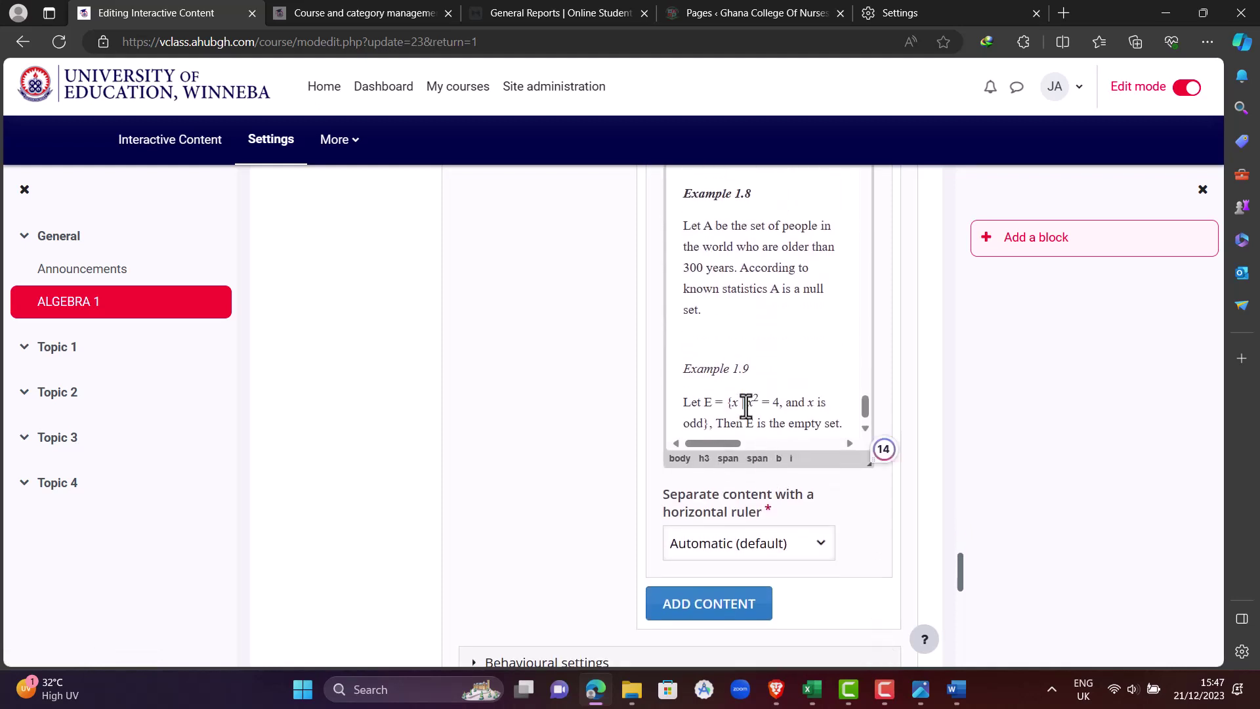
{"action": "scroll", "coordinate": [747, 407], "scroll_direction": "up", "scroll_amount": 8}
{"action": "scroll", "coordinate": [746, 407], "scroll_direction": "up", "scroll_amount": 10}
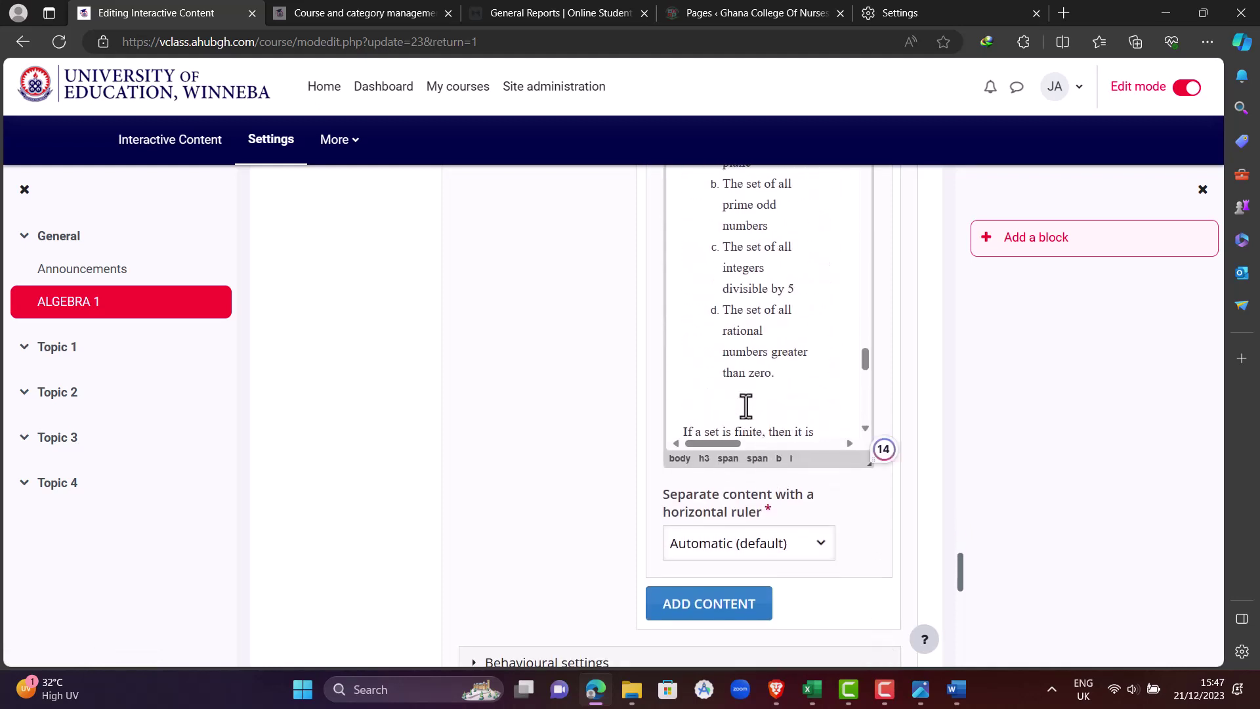
{"action": "scroll", "coordinate": [747, 407], "scroll_direction": "up", "scroll_amount": 1}
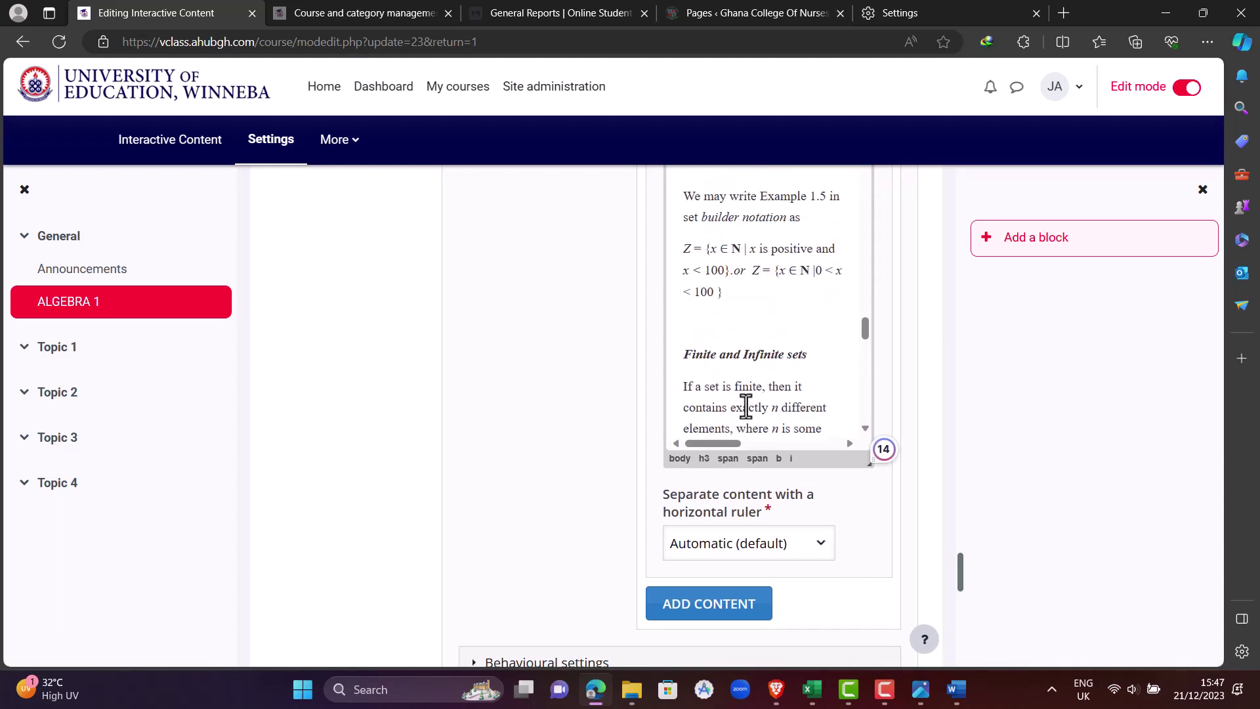
{"action": "left_click_drag", "start_coordinate": [680, 360], "coordinate": [807, 355]}
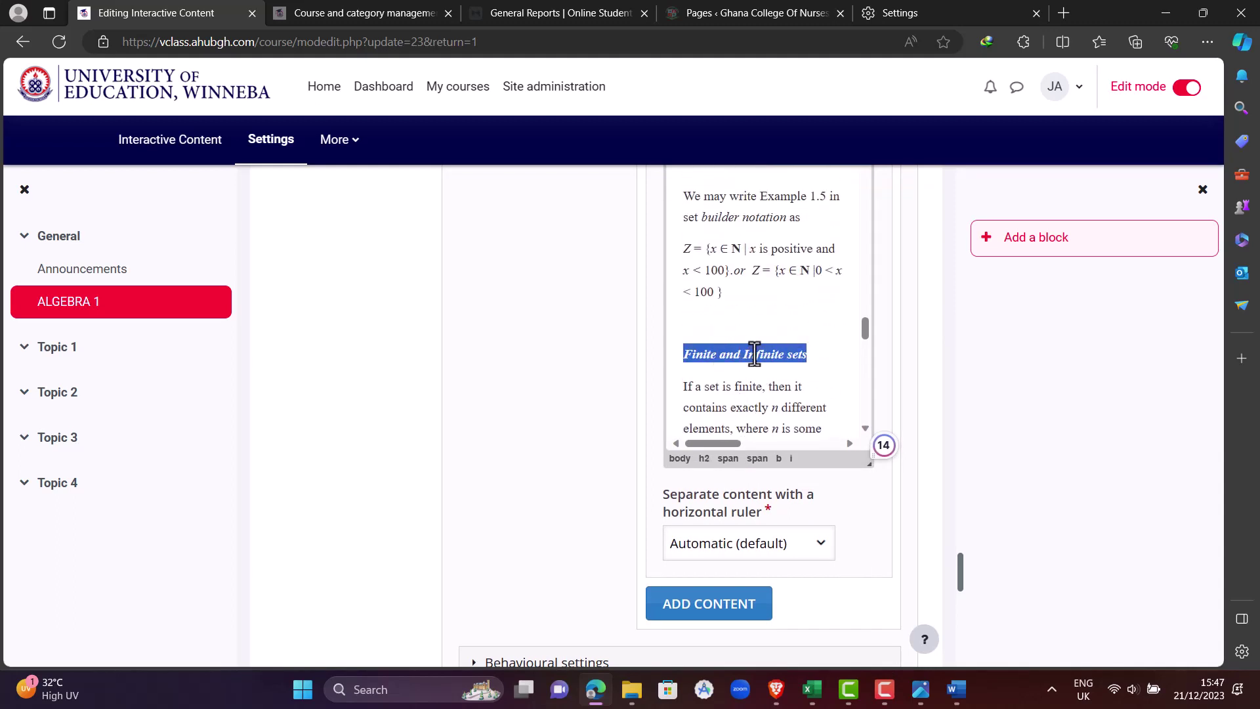
{"action": "scroll", "coordinate": [754, 355], "scroll_direction": "up", "scroll_amount": 8}
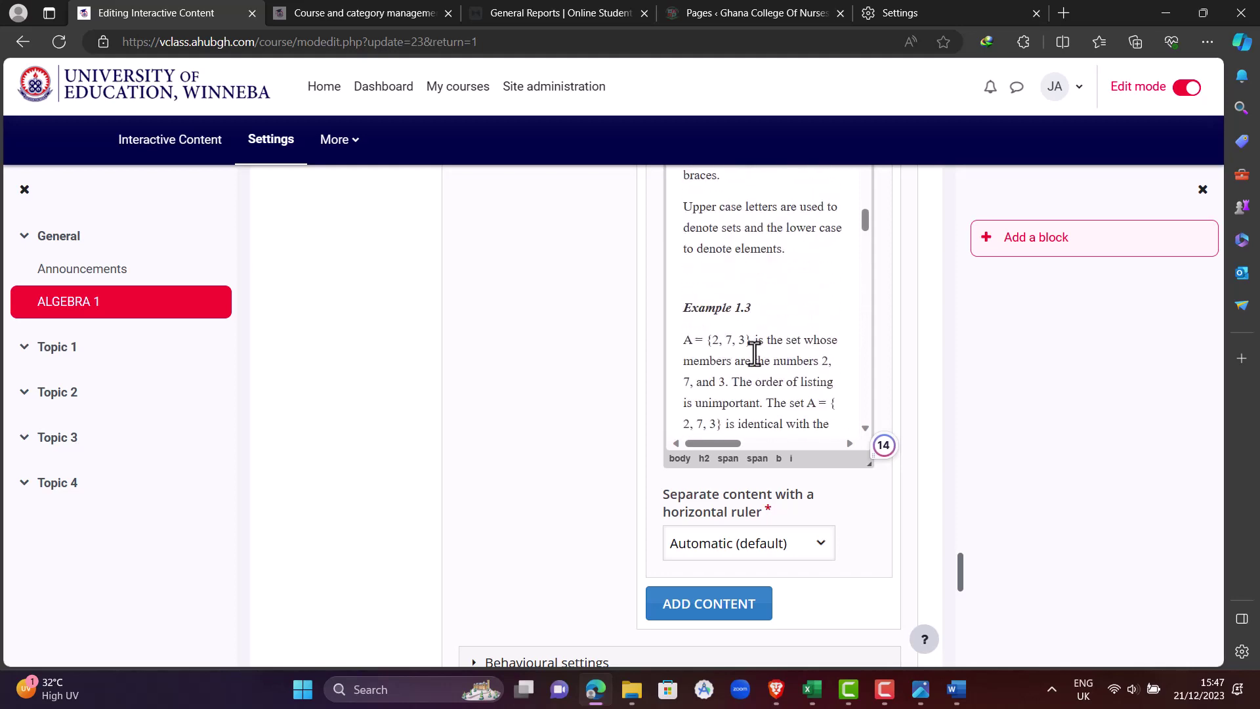
{"action": "scroll", "coordinate": [754, 355], "scroll_direction": "up", "scroll_amount": 10}
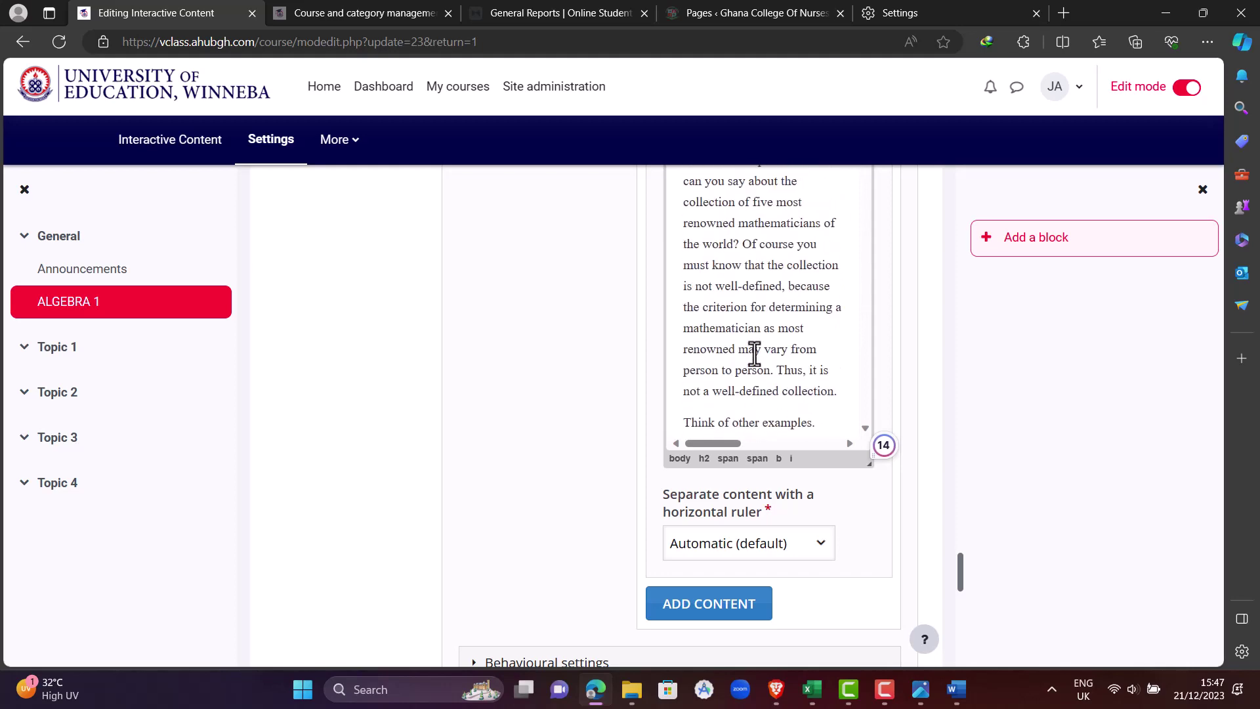
{"action": "scroll", "coordinate": [754, 354], "scroll_direction": "up", "scroll_amount": 1}
{"action": "scroll", "coordinate": [755, 355], "scroll_direction": "down", "scroll_amount": 5}
{"action": "scroll", "coordinate": [754, 354], "scroll_direction": "up", "scroll_amount": 7}
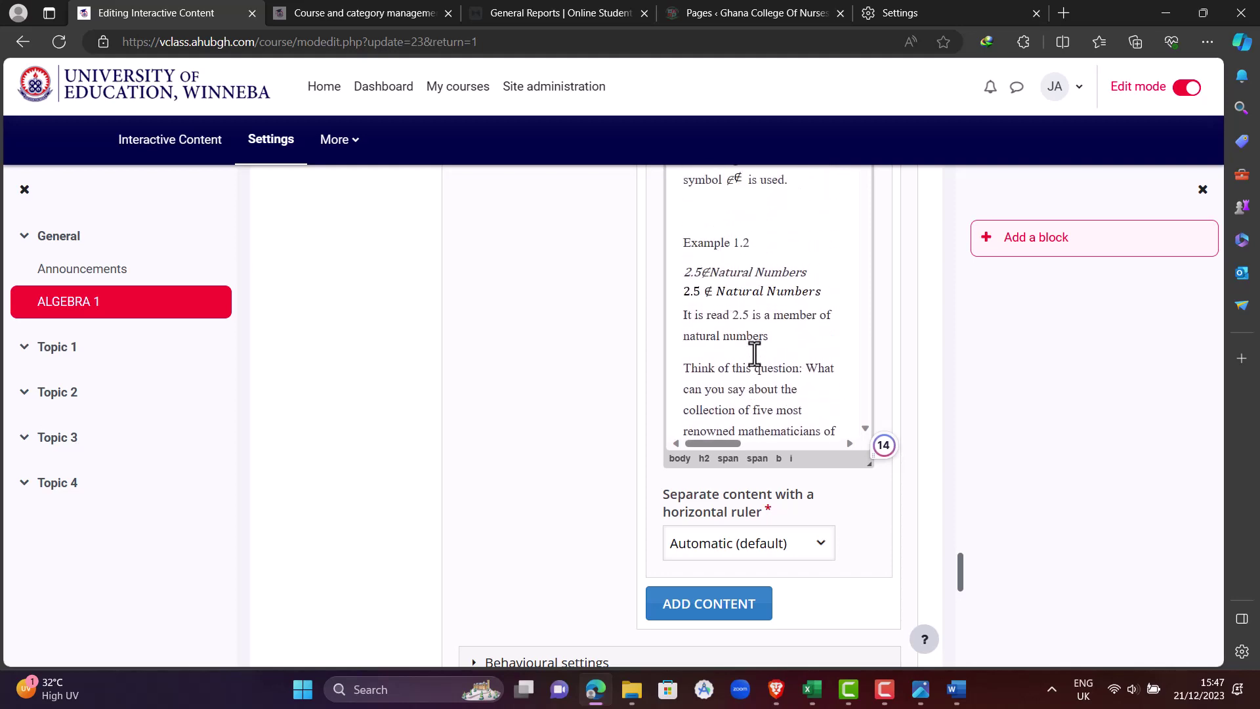
{"action": "scroll", "coordinate": [754, 355], "scroll_direction": "up", "scroll_amount": 10}
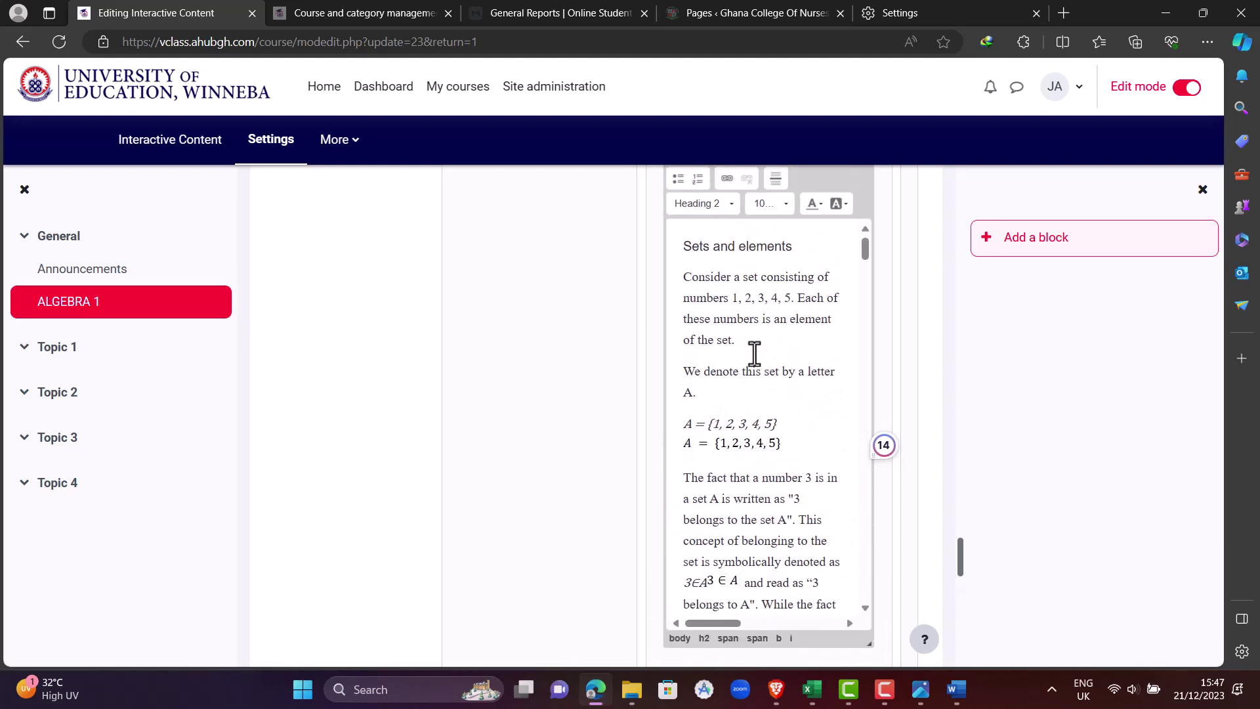
{"action": "scroll", "coordinate": [755, 354], "scroll_direction": "up", "scroll_amount": 3}
{"action": "left_click", "coordinate": [723, 418]}
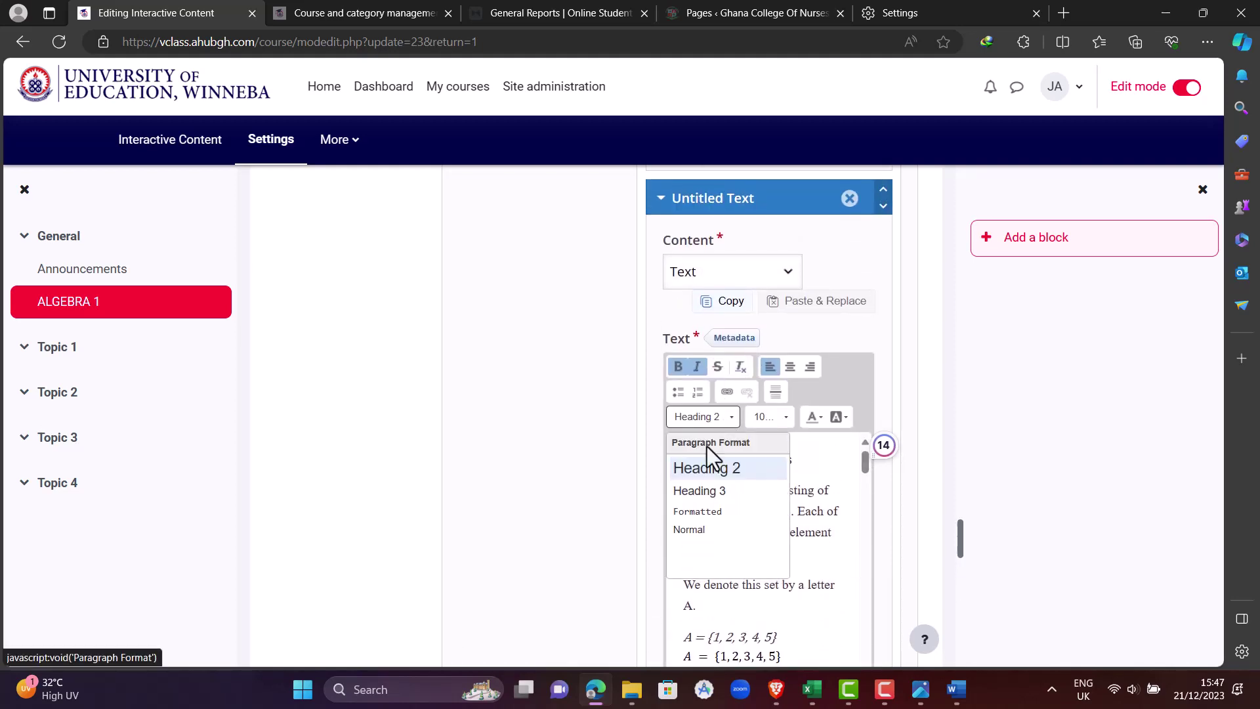
{"action": "left_click", "coordinate": [711, 492]}
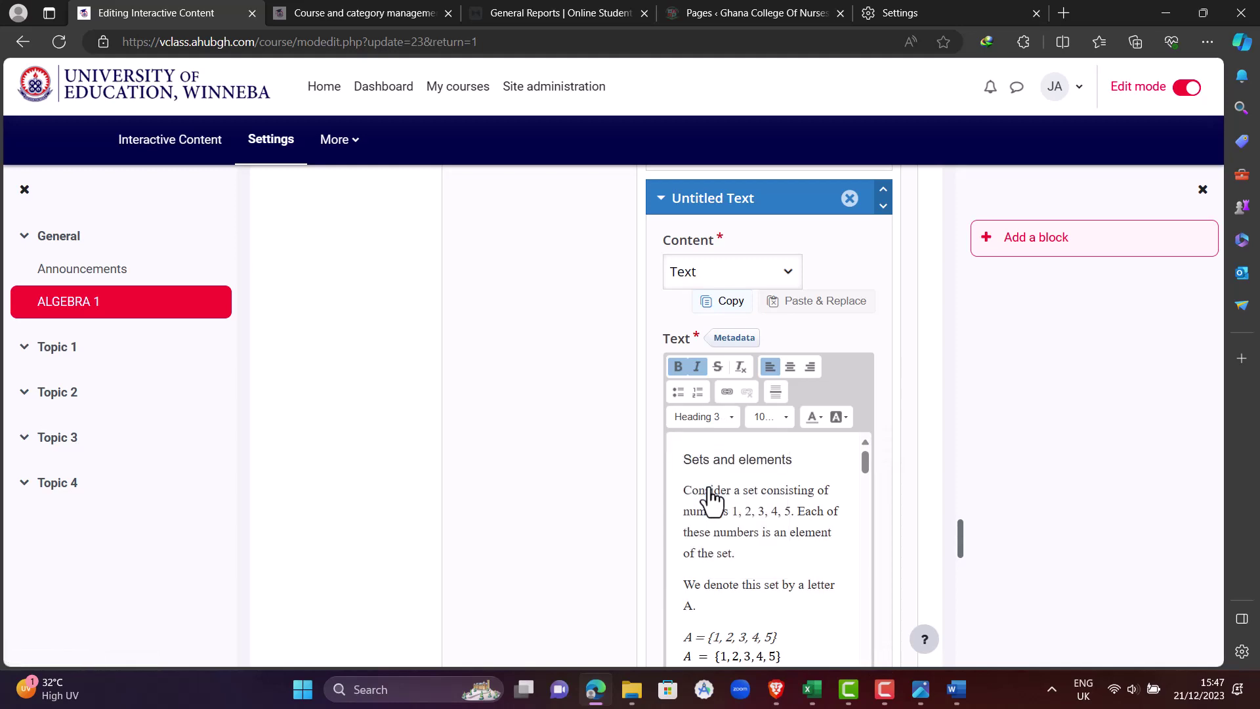
{"action": "scroll", "coordinate": [633, 525], "scroll_direction": "down", "scroll_amount": 10}
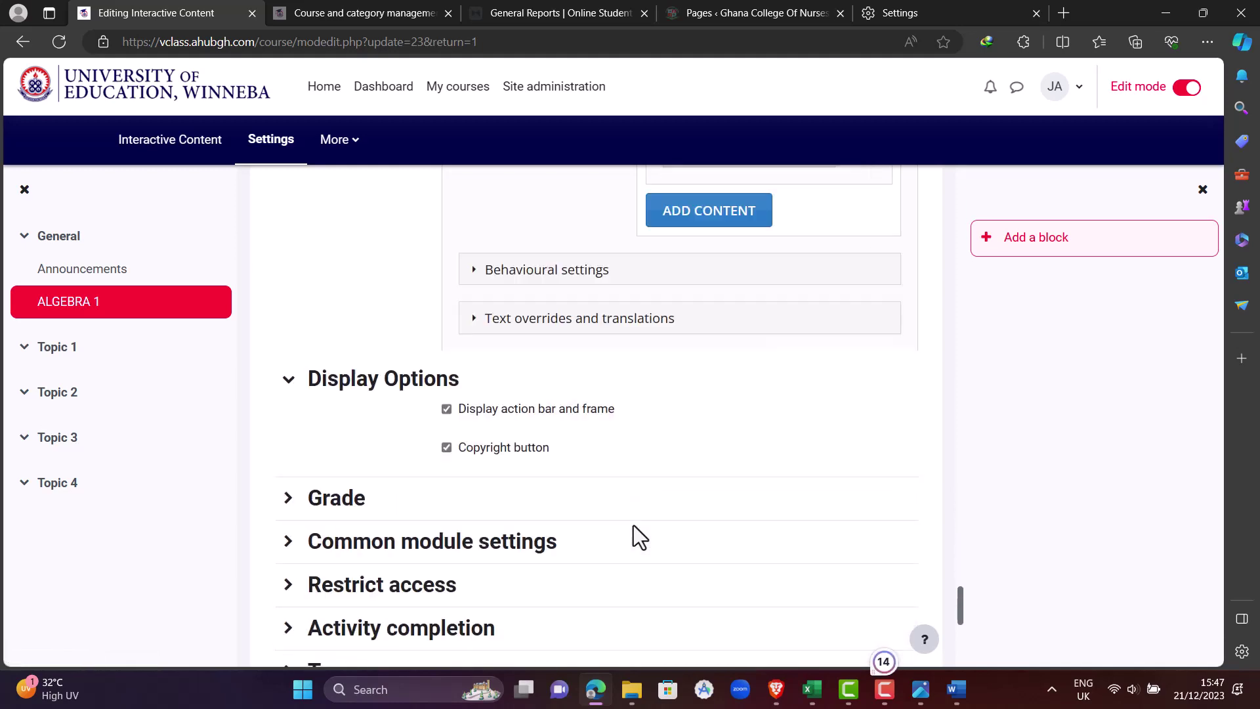
Save and display the ALGEBRA 1 activity, accept the data reset, and open the book for reading from its cover
{"action": "scroll", "coordinate": [632, 525], "scroll_direction": "down", "scroll_amount": 3}
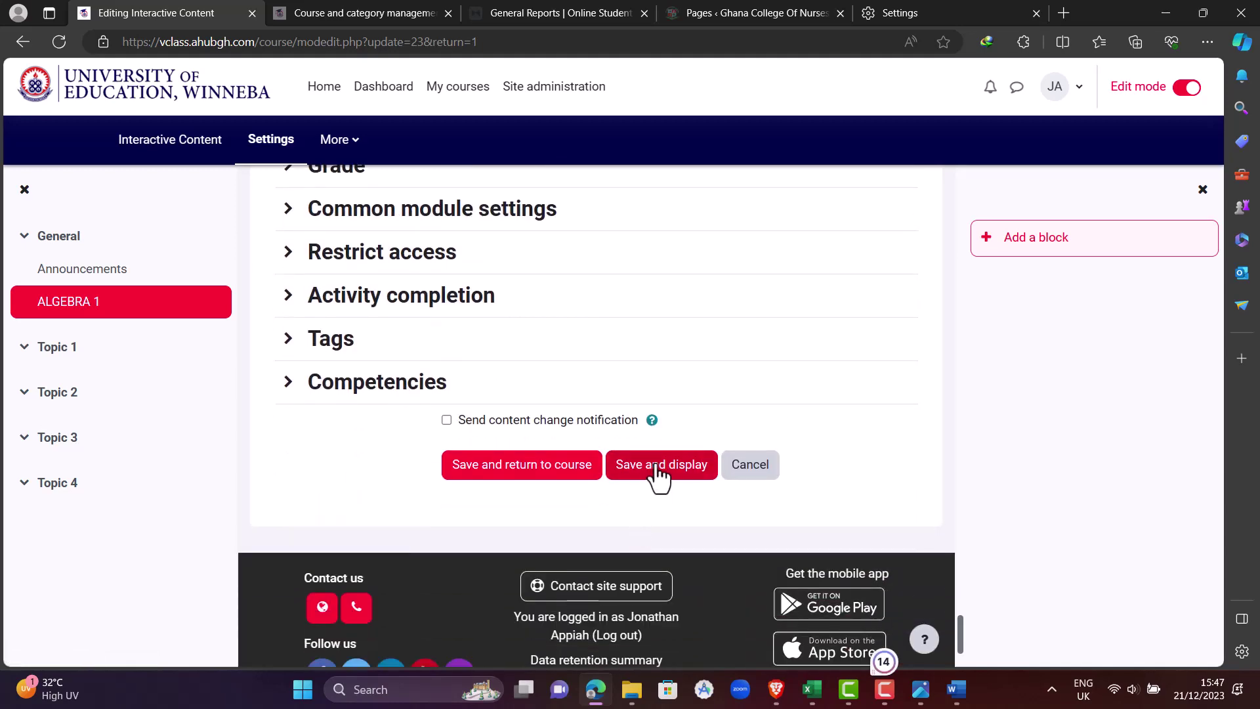
{"action": "left_click", "coordinate": [657, 465]}
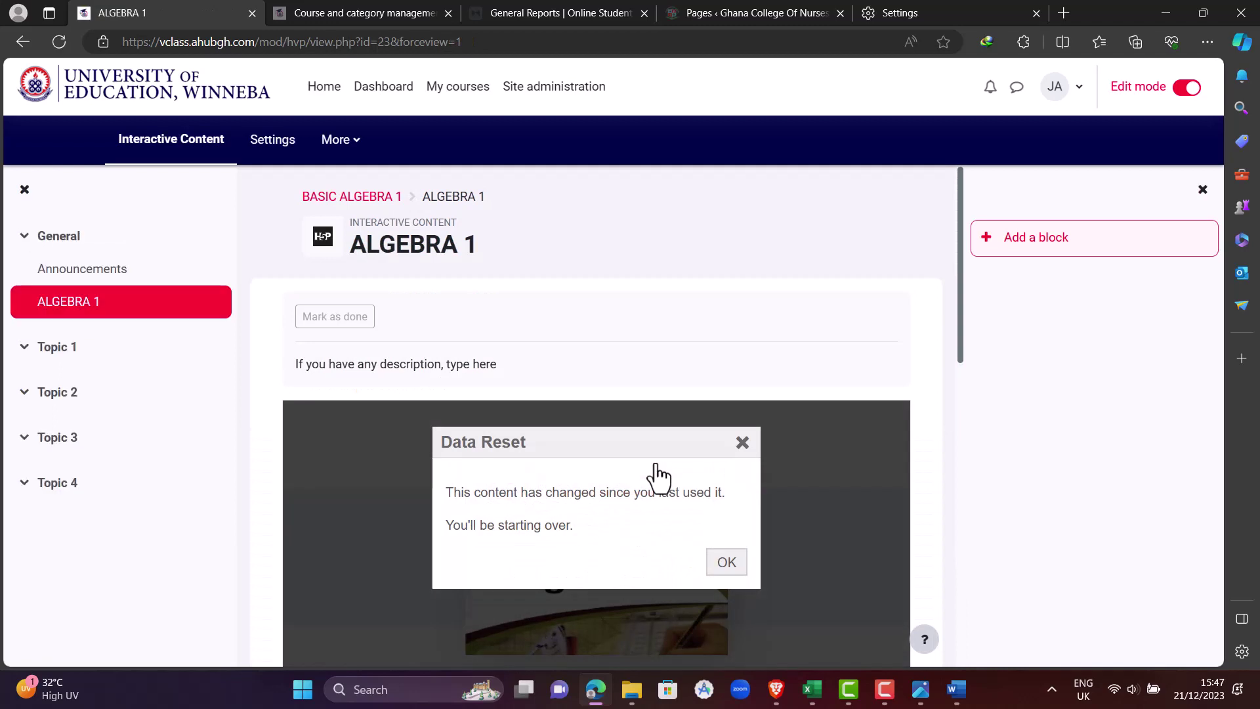
{"action": "left_click", "coordinate": [726, 563]}
{"action": "scroll", "coordinate": [774, 565], "scroll_direction": "down", "scroll_amount": 3}
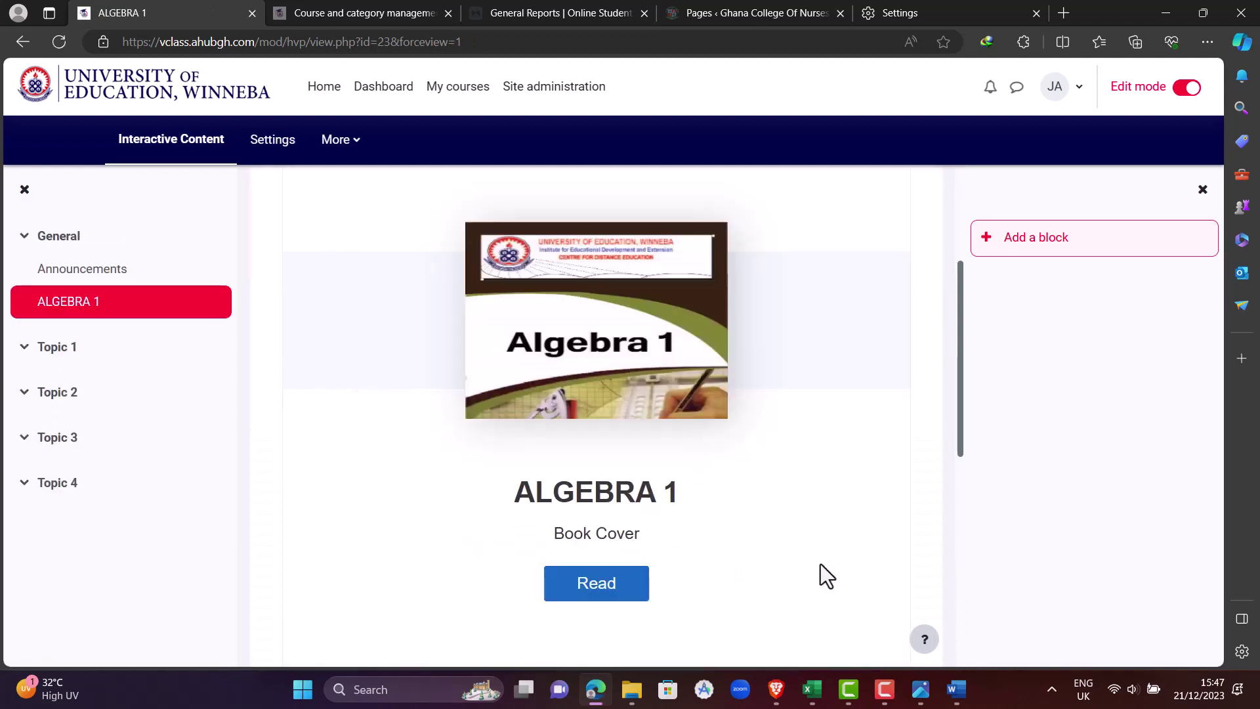
{"action": "left_click", "coordinate": [597, 583]}
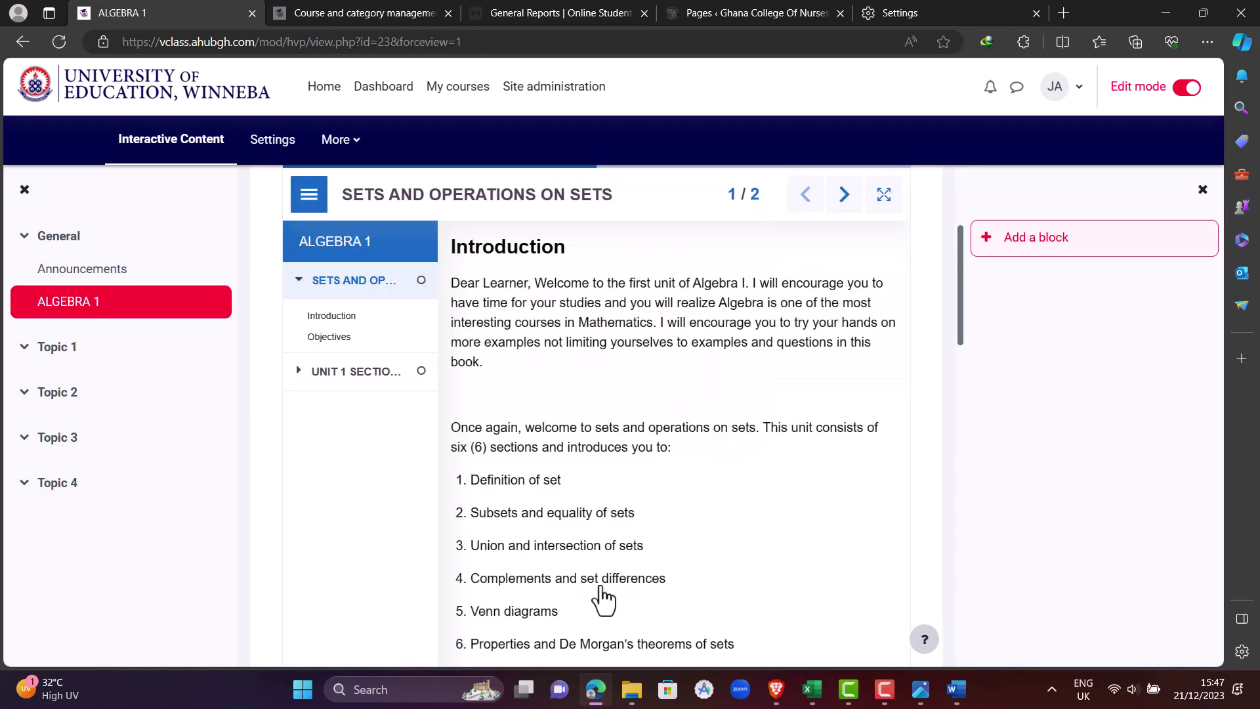
Expand UNIT 1 SECTION 1 in the book's contents and check its links to Sets and elements and Ways of representing sets
{"action": "left_click", "coordinate": [301, 283]}
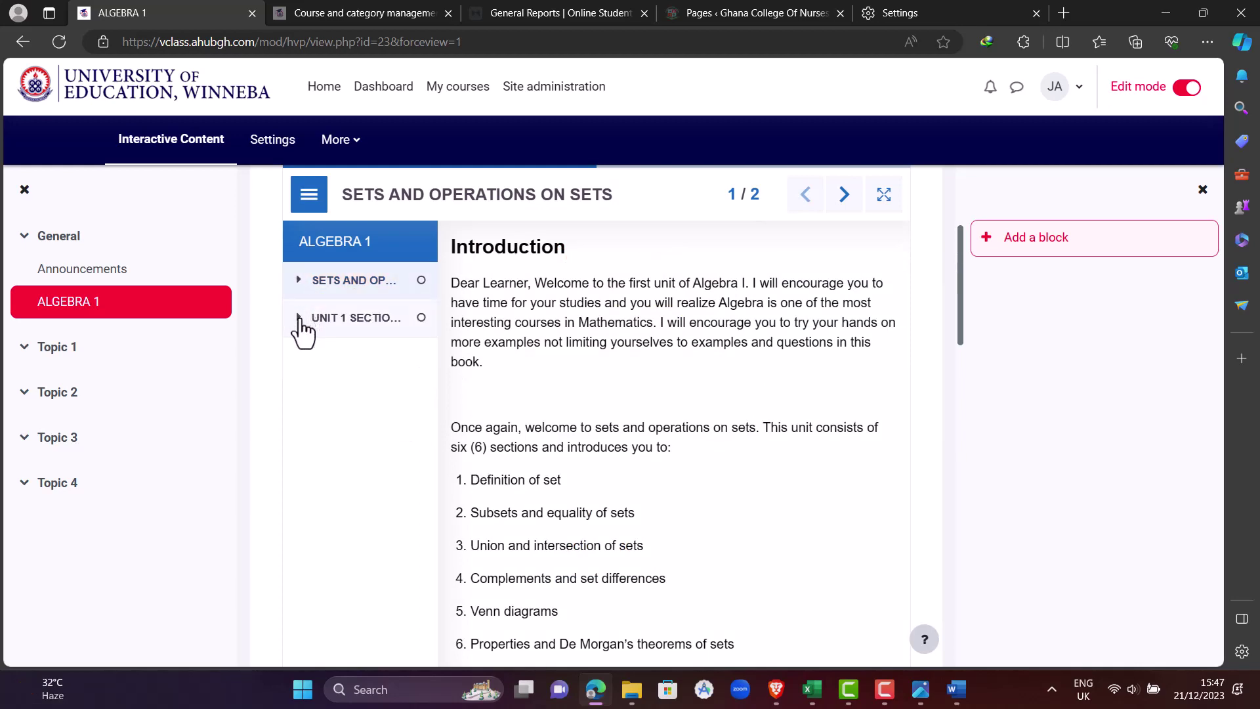
{"action": "left_click", "coordinate": [300, 318]}
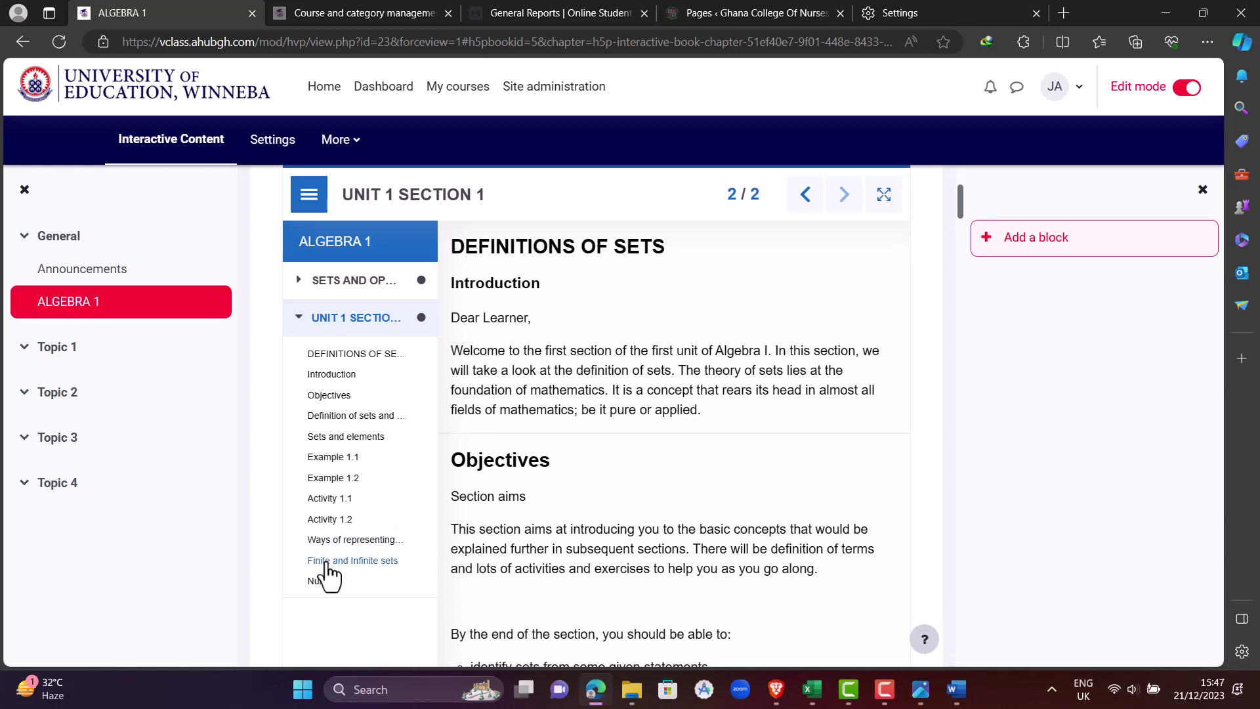
{"action": "left_click", "coordinate": [337, 437]}
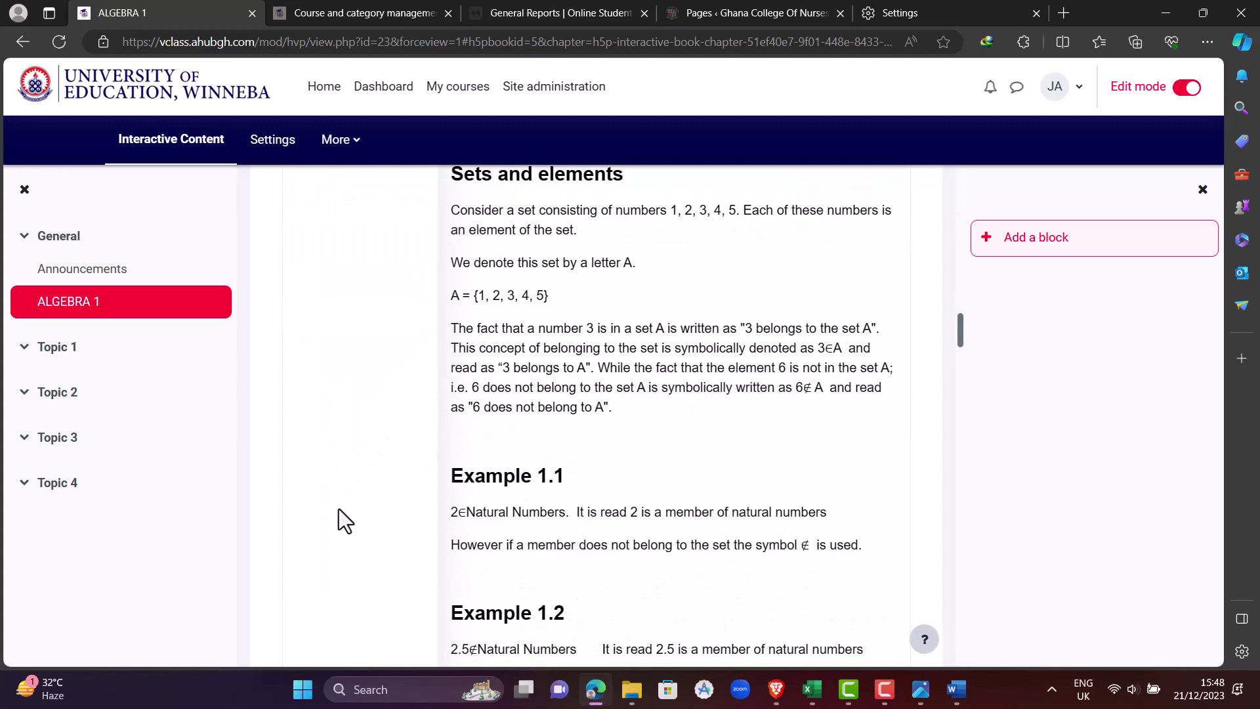
{"action": "scroll", "coordinate": [339, 510], "scroll_direction": "up", "scroll_amount": 10}
{"action": "scroll", "coordinate": [339, 510], "scroll_direction": "up", "scroll_amount": 10}
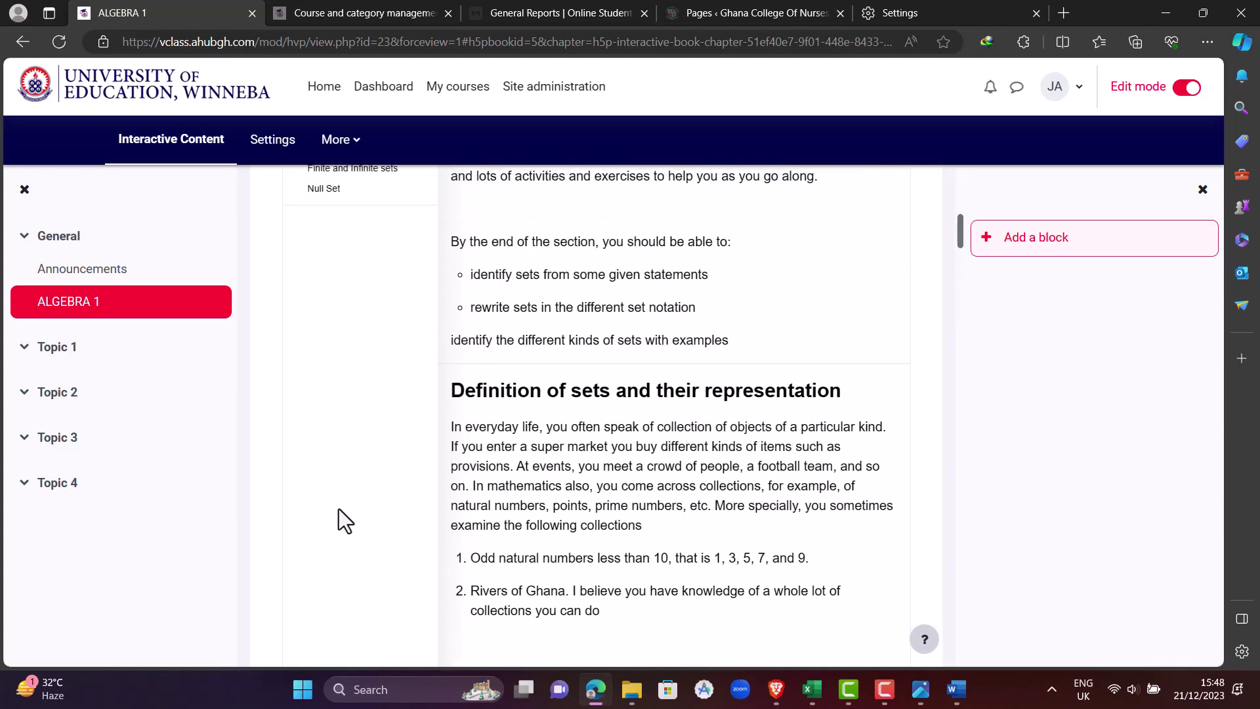
{"action": "scroll", "coordinate": [339, 509], "scroll_direction": "down", "scroll_amount": 1}
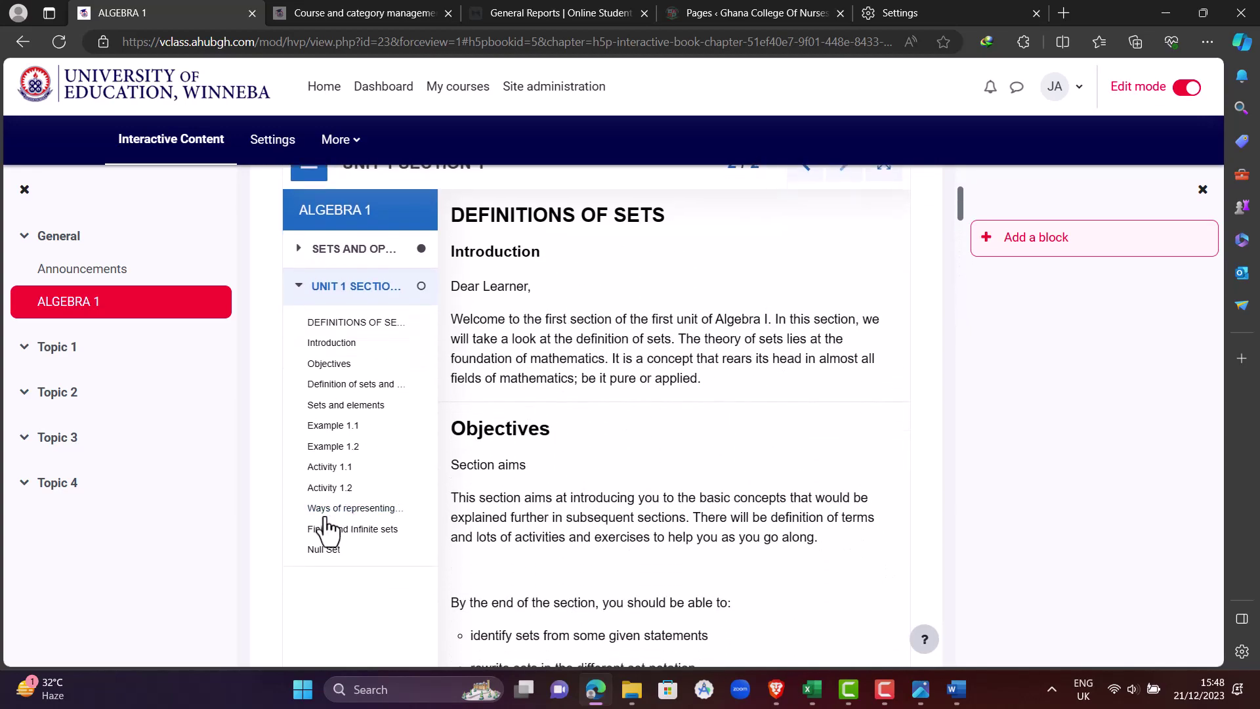
{"action": "left_click", "coordinate": [331, 509]}
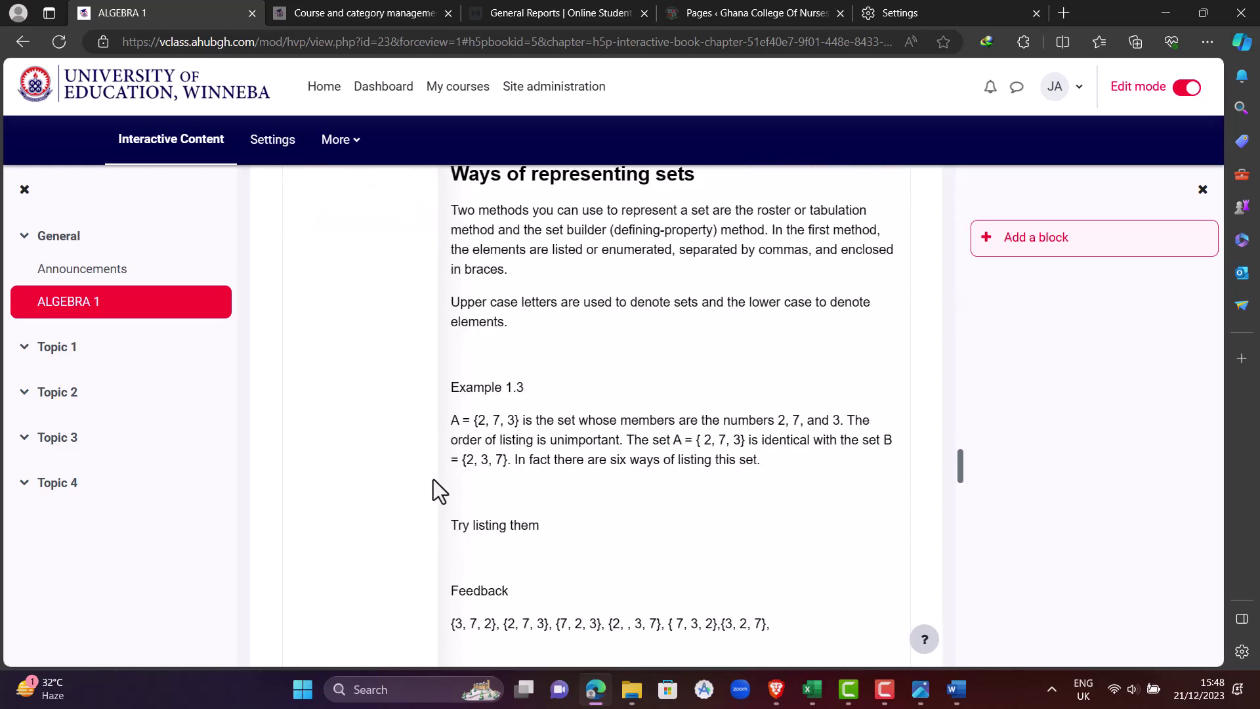
Review the heading formatting and text throughout the UNIT 1 SECTION 1 page, then collapse its contents list
{"action": "scroll", "coordinate": [433, 479], "scroll_direction": "up", "scroll_amount": 1}
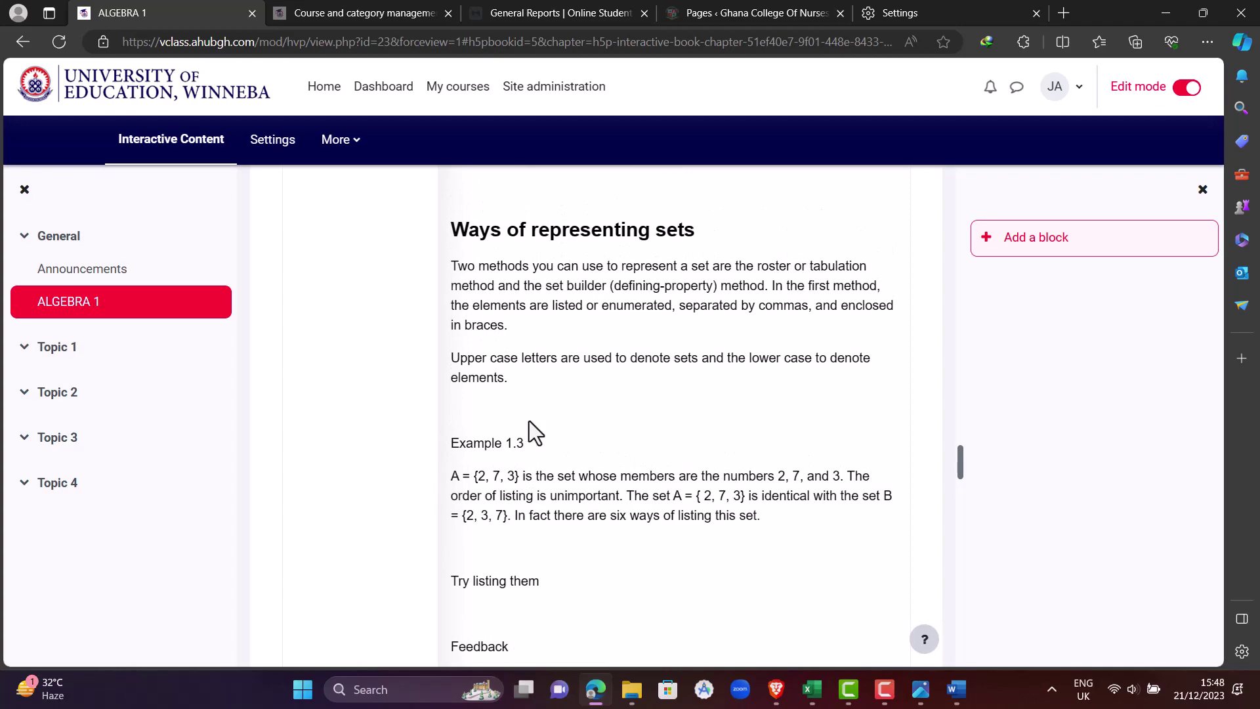
{"action": "scroll", "coordinate": [529, 420], "scroll_direction": "down", "scroll_amount": 10}
{"action": "scroll", "coordinate": [569, 413], "scroll_direction": "down", "scroll_amount": 5}
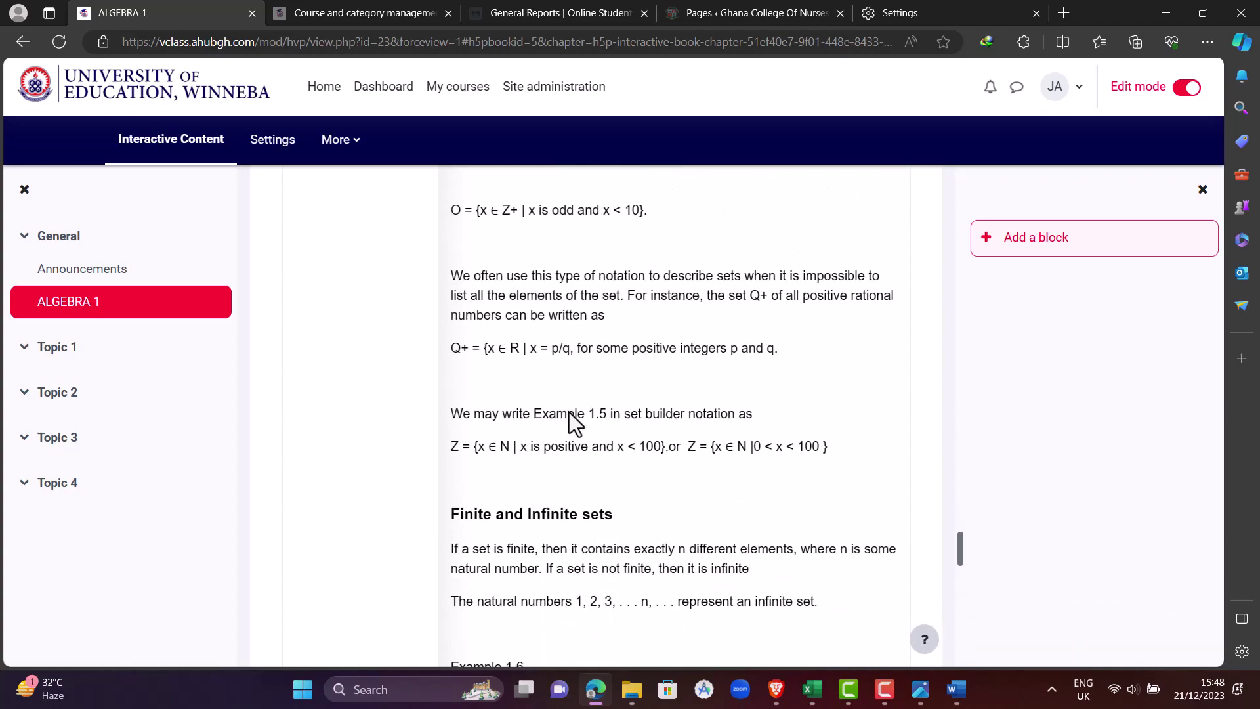
{"action": "scroll", "coordinate": [570, 414], "scroll_direction": "up", "scroll_amount": 10}
{"action": "scroll", "coordinate": [570, 412], "scroll_direction": "up", "scroll_amount": 15}
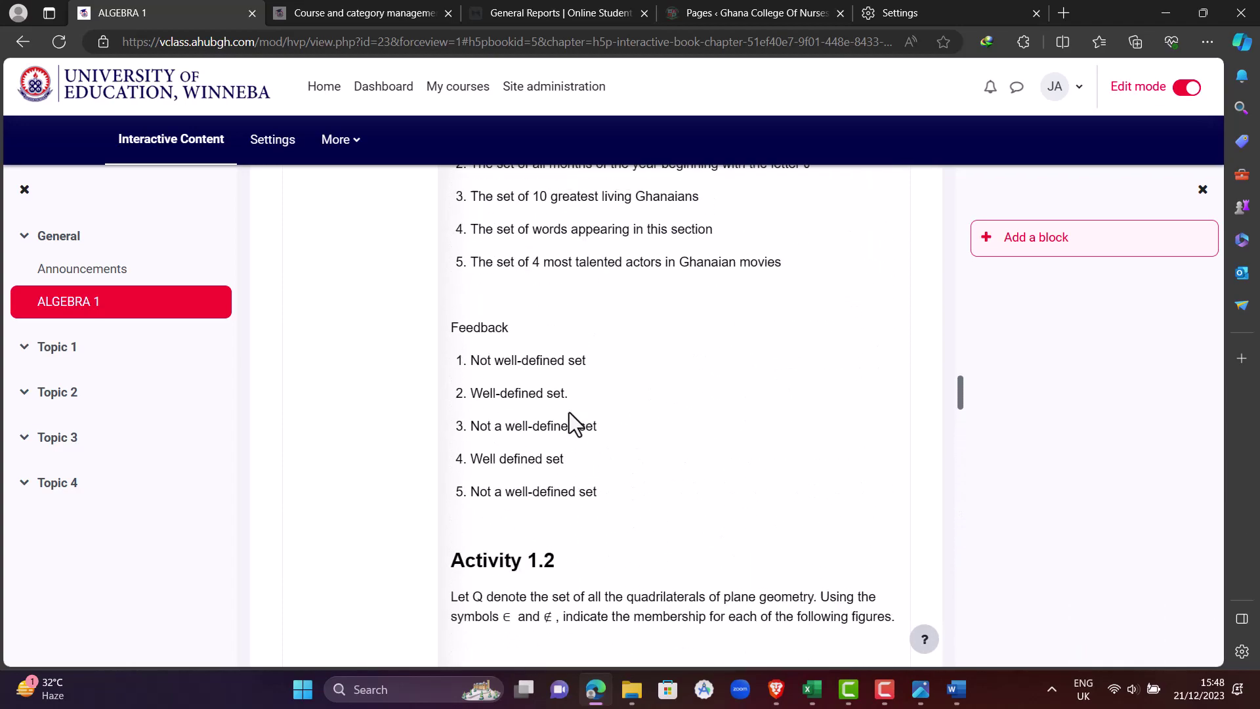
{"action": "scroll", "coordinate": [570, 412], "scroll_direction": "up", "scroll_amount": 6}
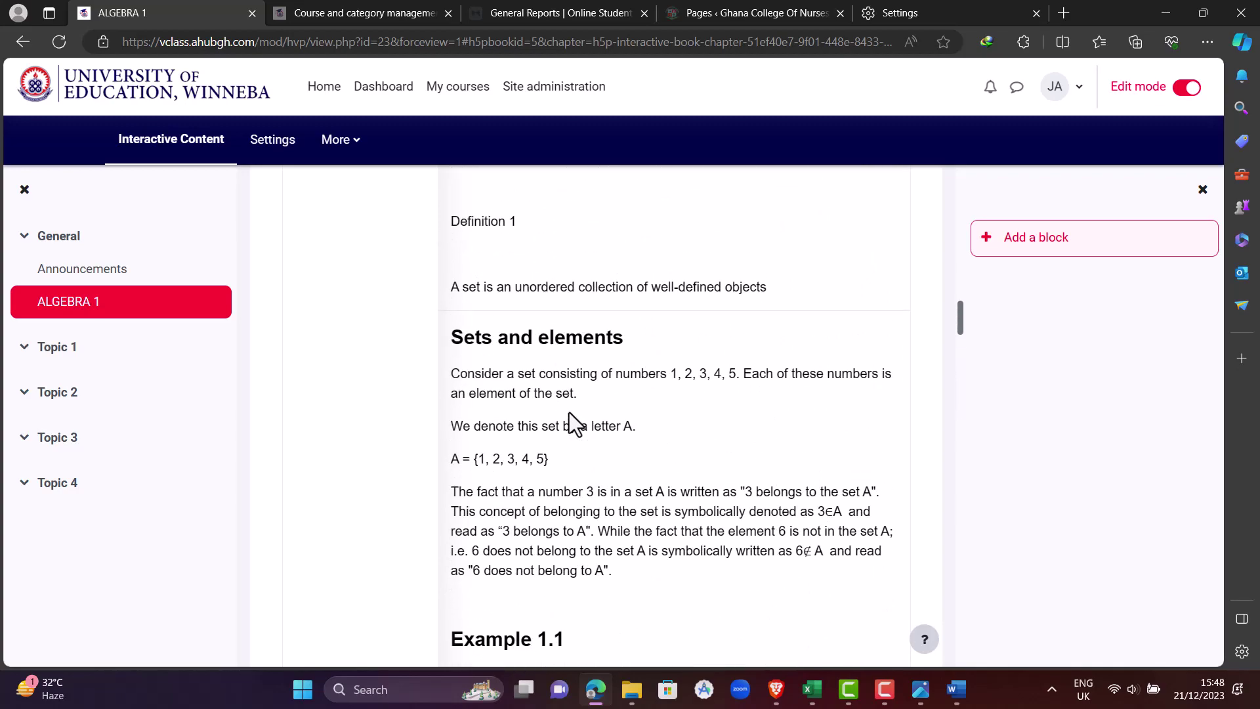
{"action": "scroll", "coordinate": [569, 412], "scroll_direction": "up", "scroll_amount": 11}
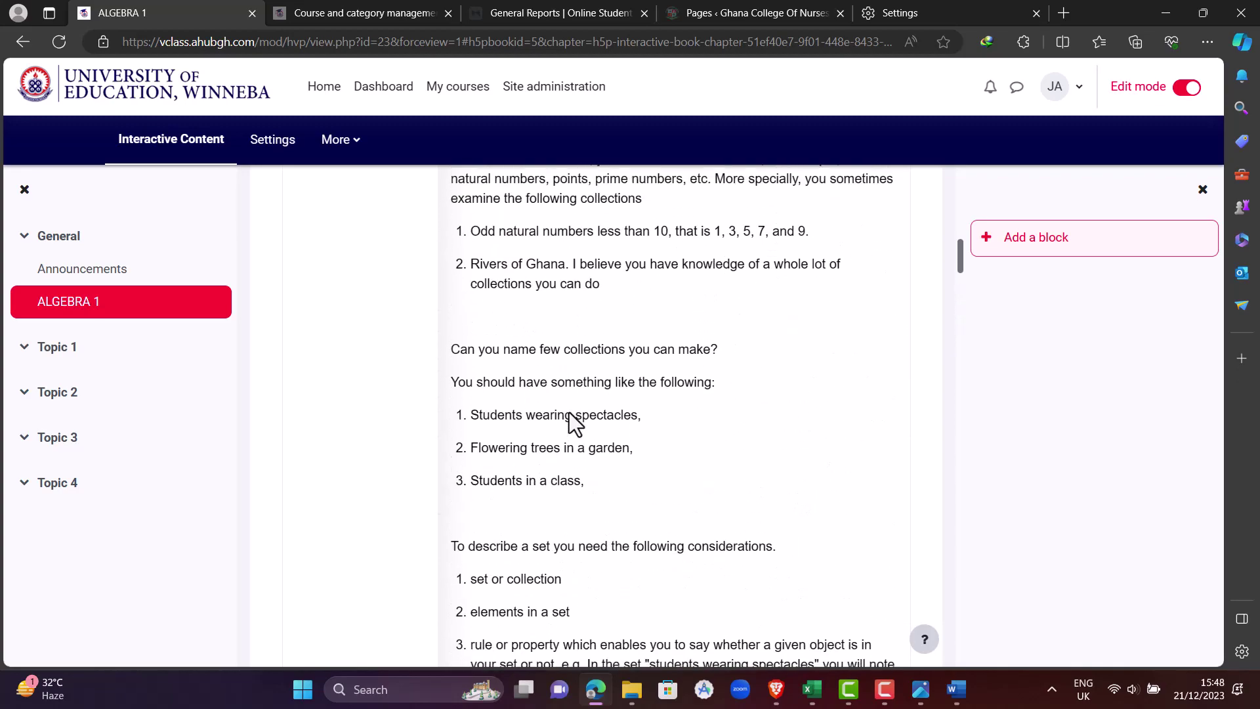
{"action": "scroll", "coordinate": [569, 412], "scroll_direction": "up", "scroll_amount": 10}
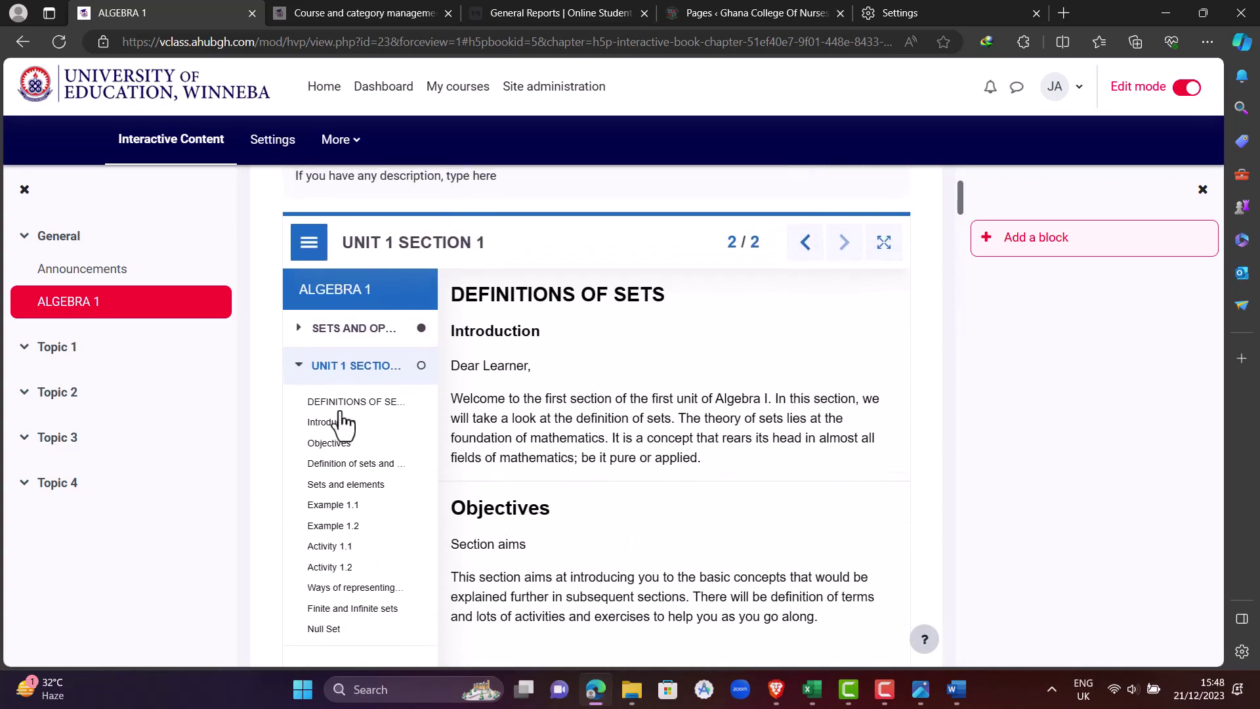
{"action": "left_click", "coordinate": [298, 361]}
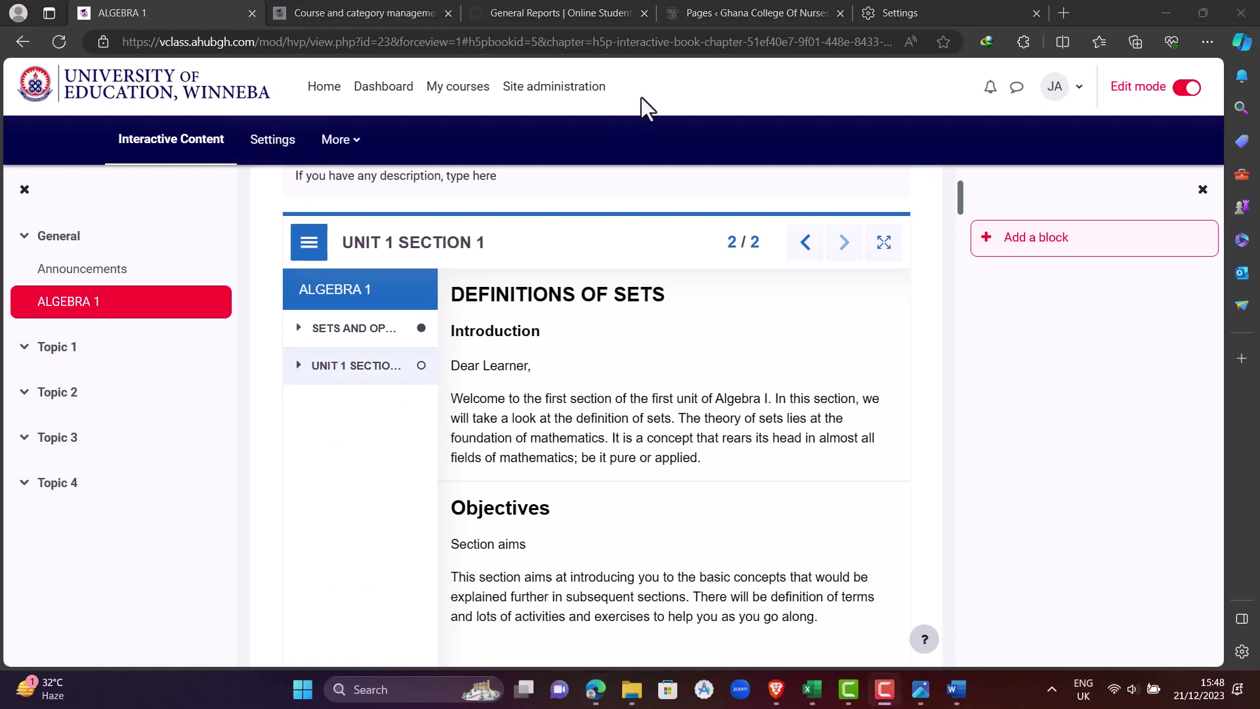
Reopen the ALGEBRA 1 activity for editing and add a third page to the Interactive Book, ready for its title
{"action": "left_click", "coordinate": [273, 139]}
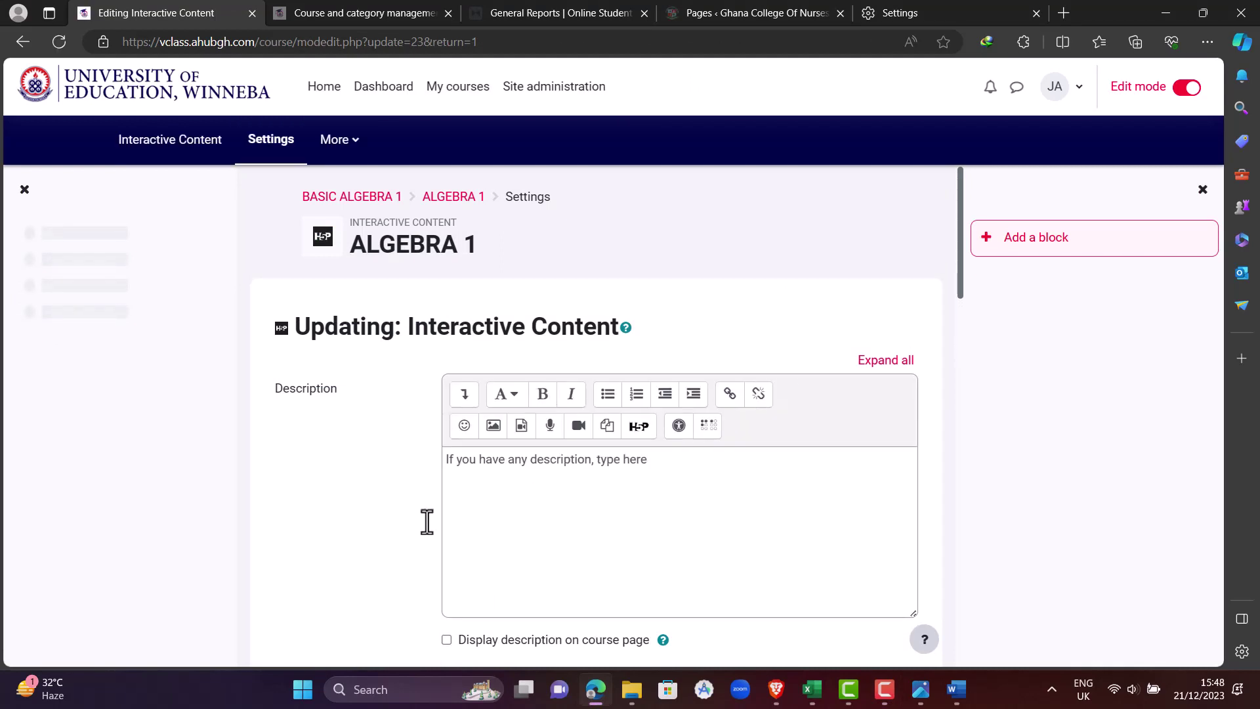
{"action": "scroll", "coordinate": [426, 522], "scroll_direction": "down", "scroll_amount": 10}
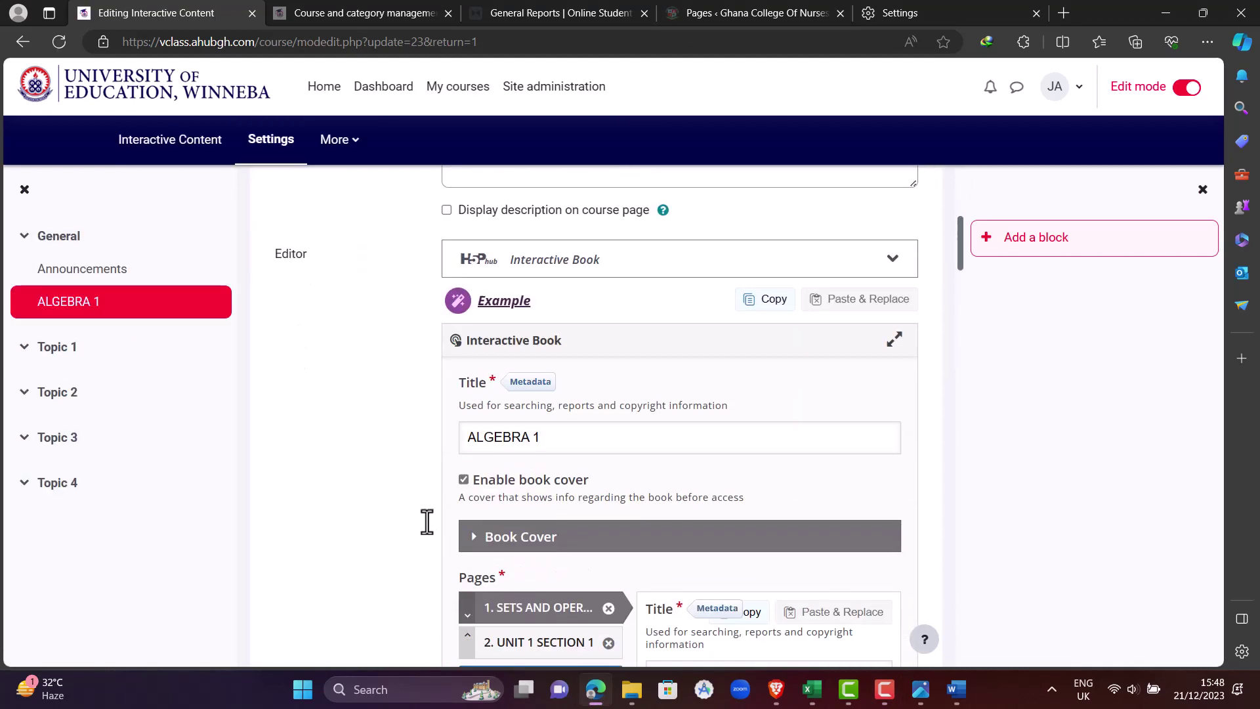
{"action": "scroll", "coordinate": [427, 522], "scroll_direction": "down", "scroll_amount": 2}
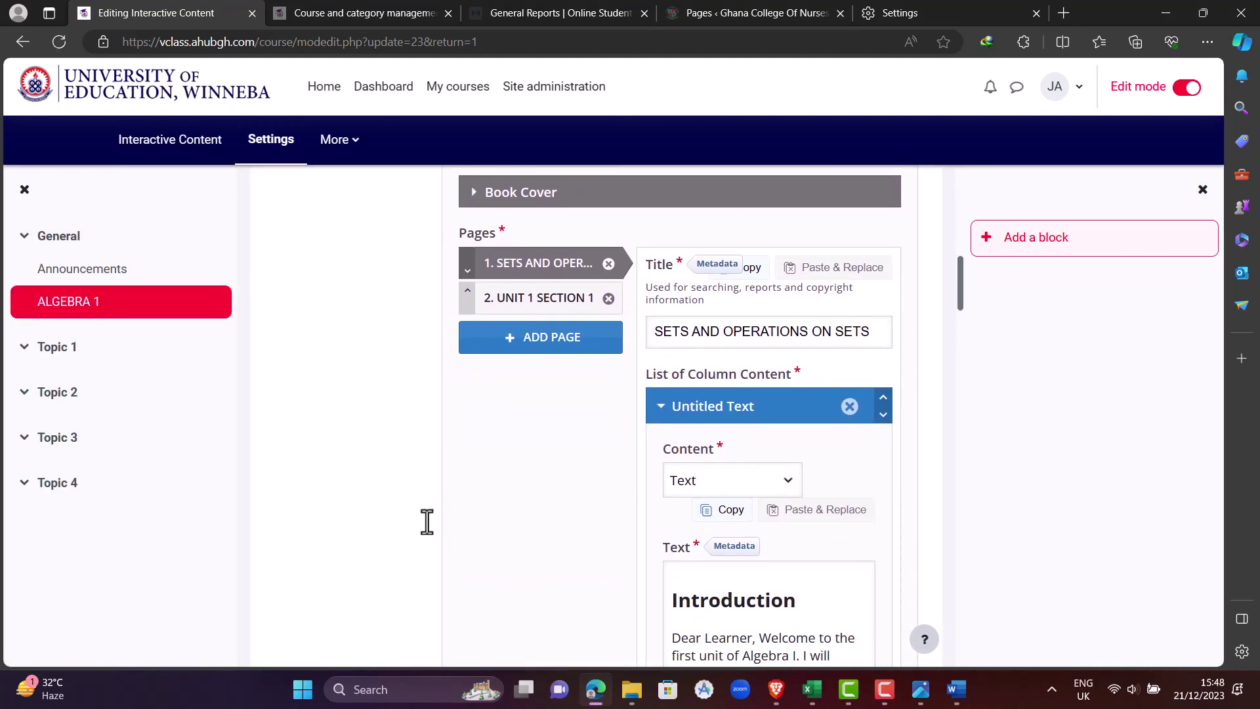
{"action": "left_click", "coordinate": [539, 338]}
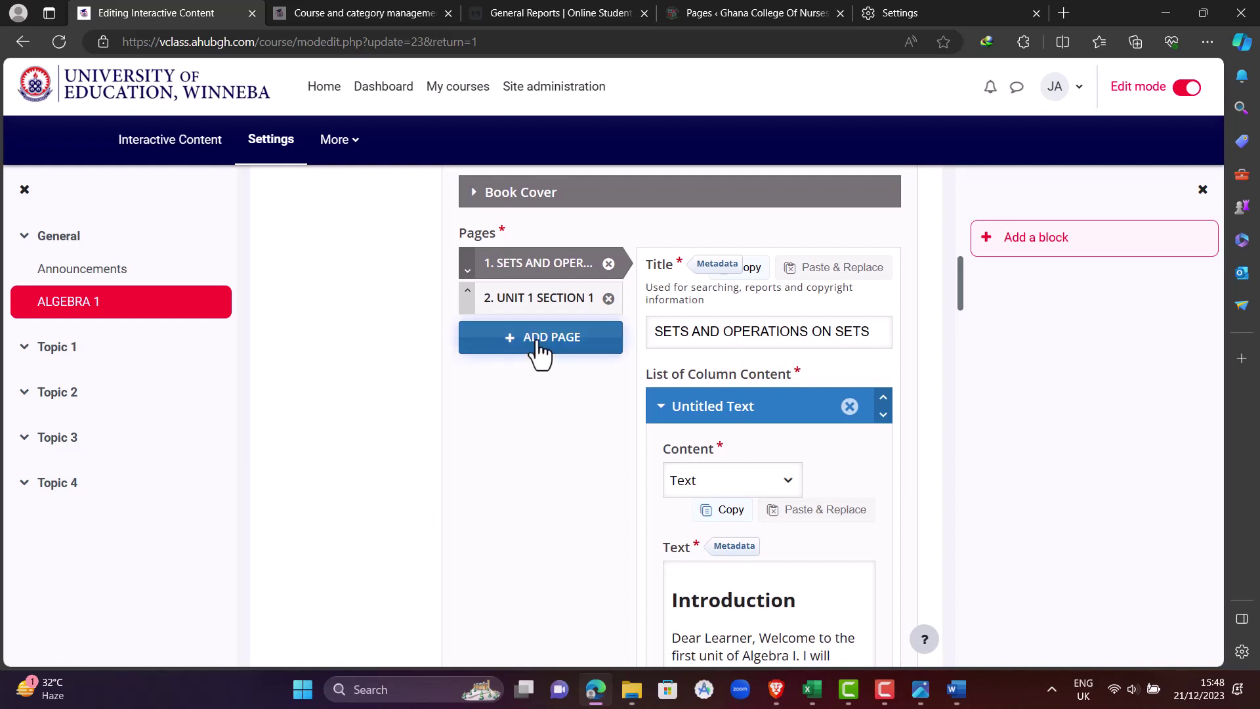
{"action": "left_click", "coordinate": [700, 333]}
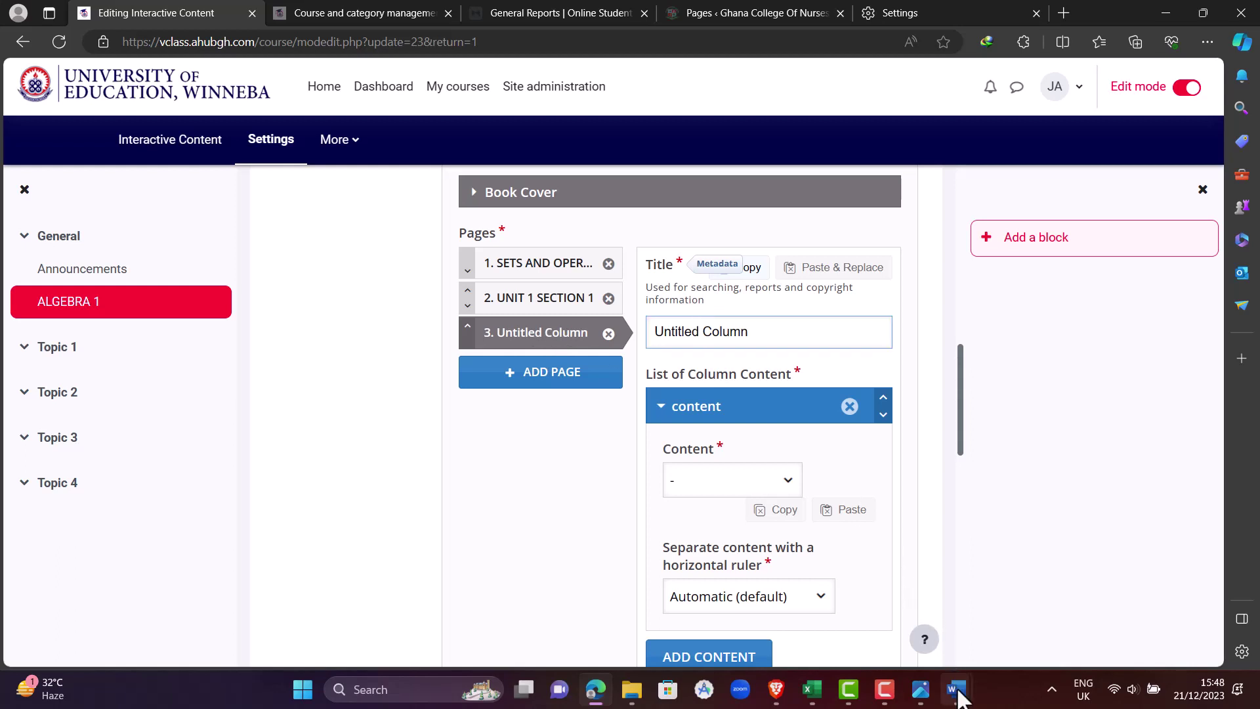
Open unit 1 section 2.docx from the Unit 1 folder in Word and go to the section heading SUBSETS AND EQUALITY OF SETS
{"action": "mouse_move", "coordinate": [628, 704]}
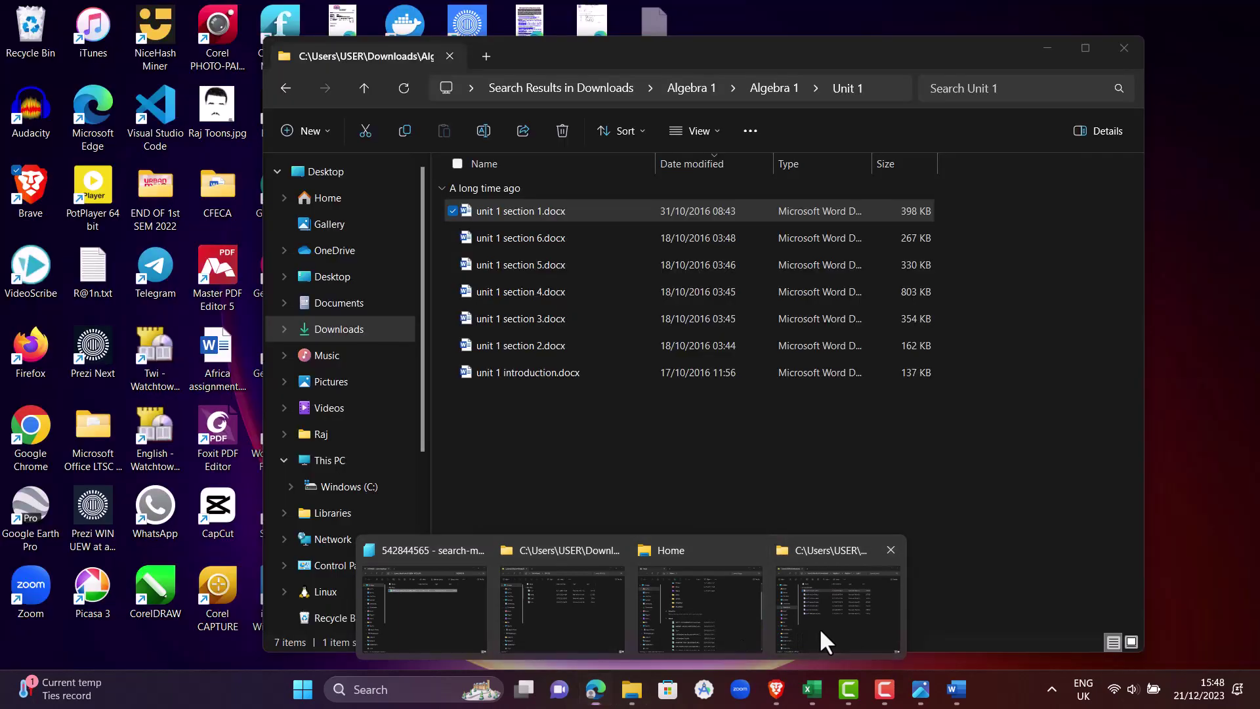
{"action": "left_click", "coordinate": [819, 627]}
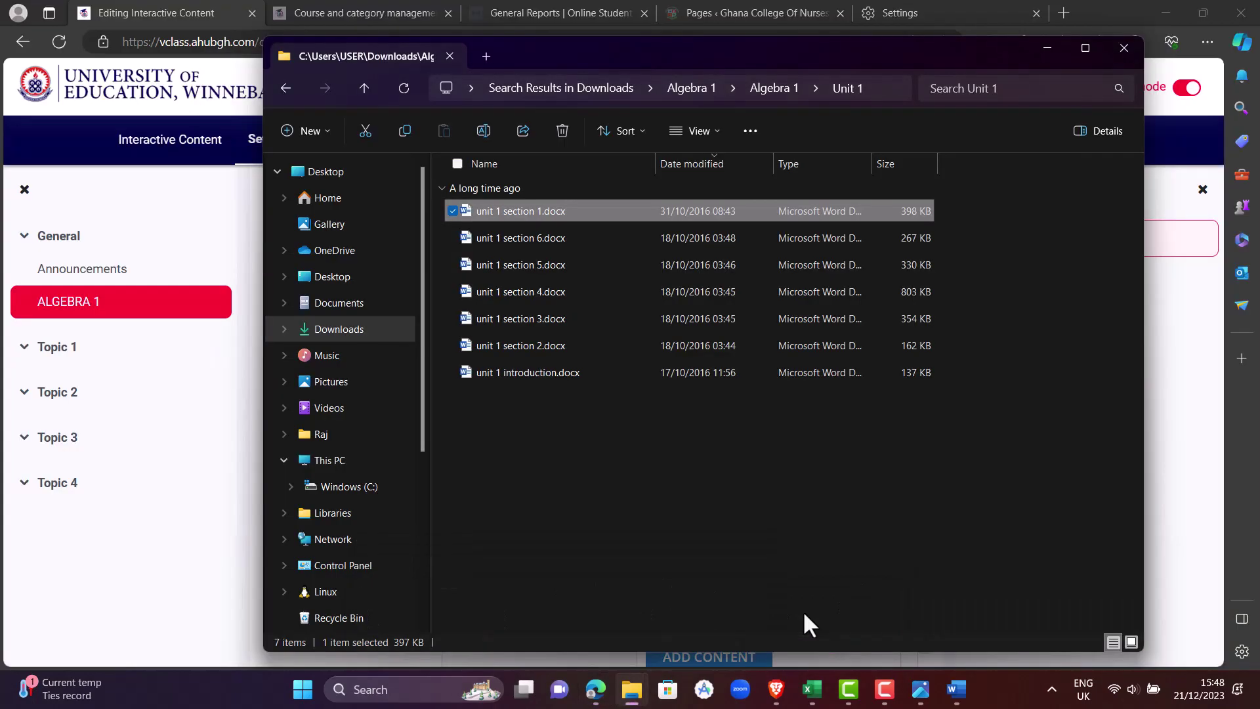
{"action": "left_click", "coordinate": [542, 346]}
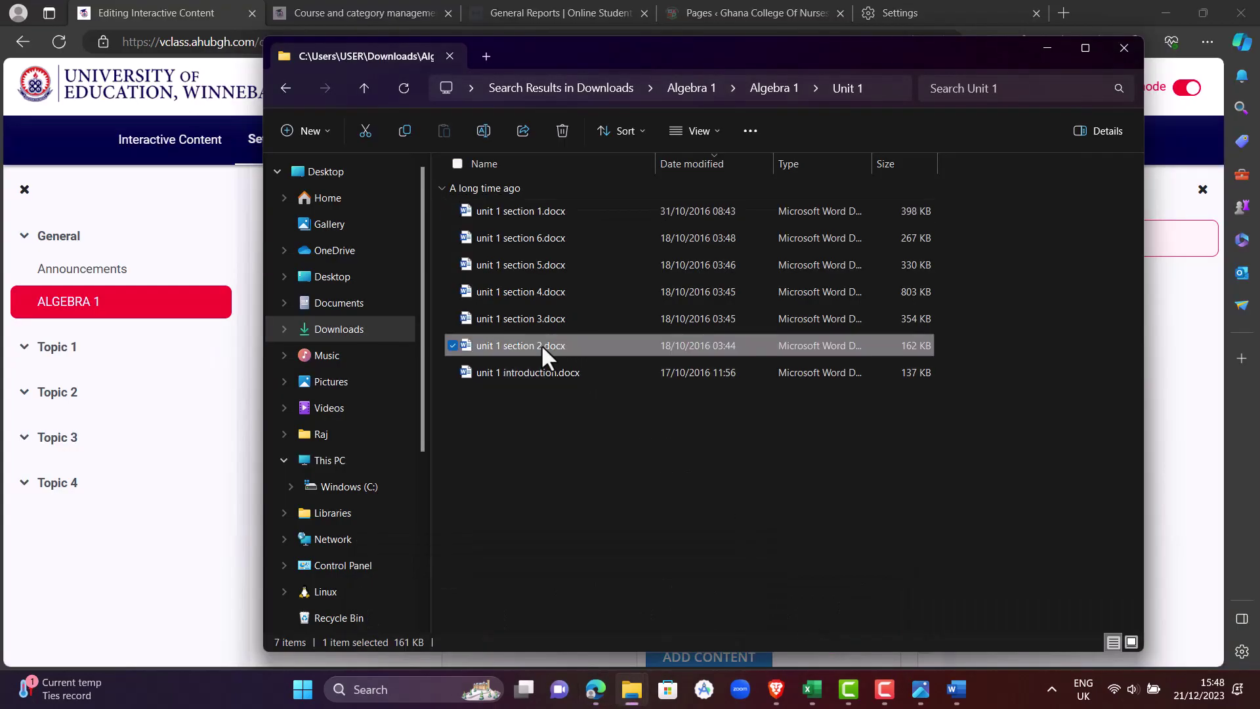
{"action": "double_click", "coordinate": [542, 345]}
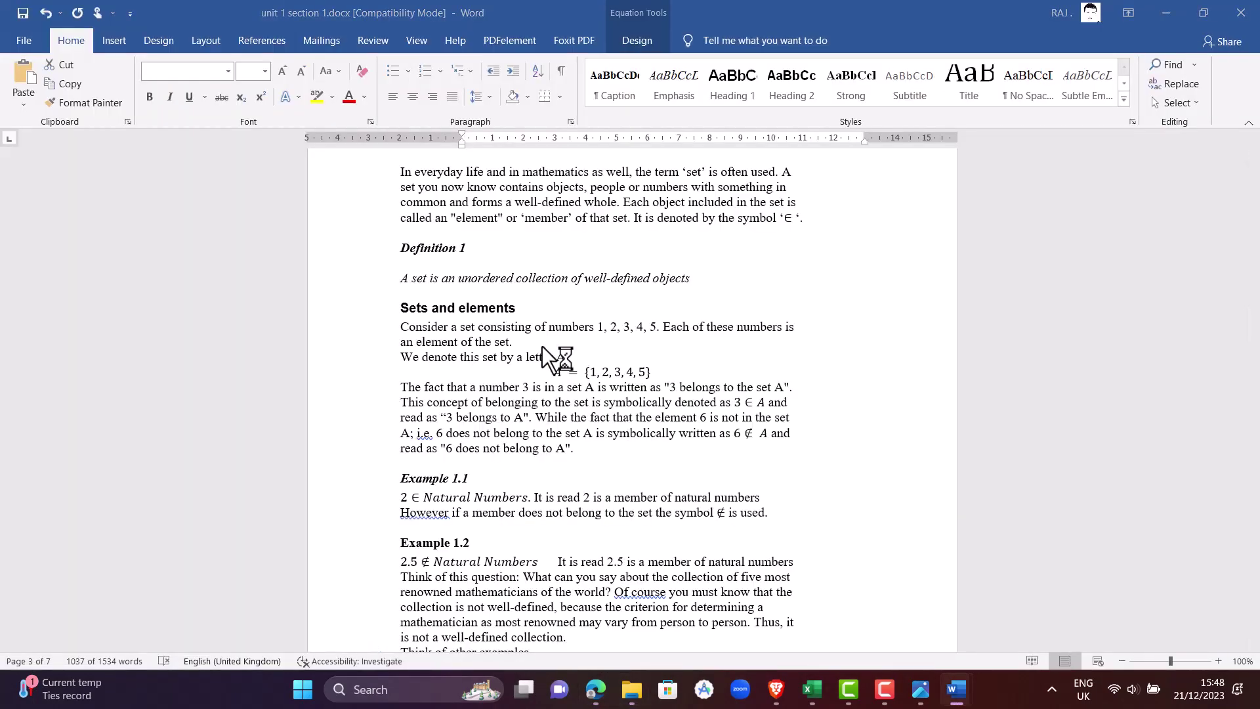
{"action": "scroll", "coordinate": [542, 345], "scroll_direction": "down", "scroll_amount": 6}
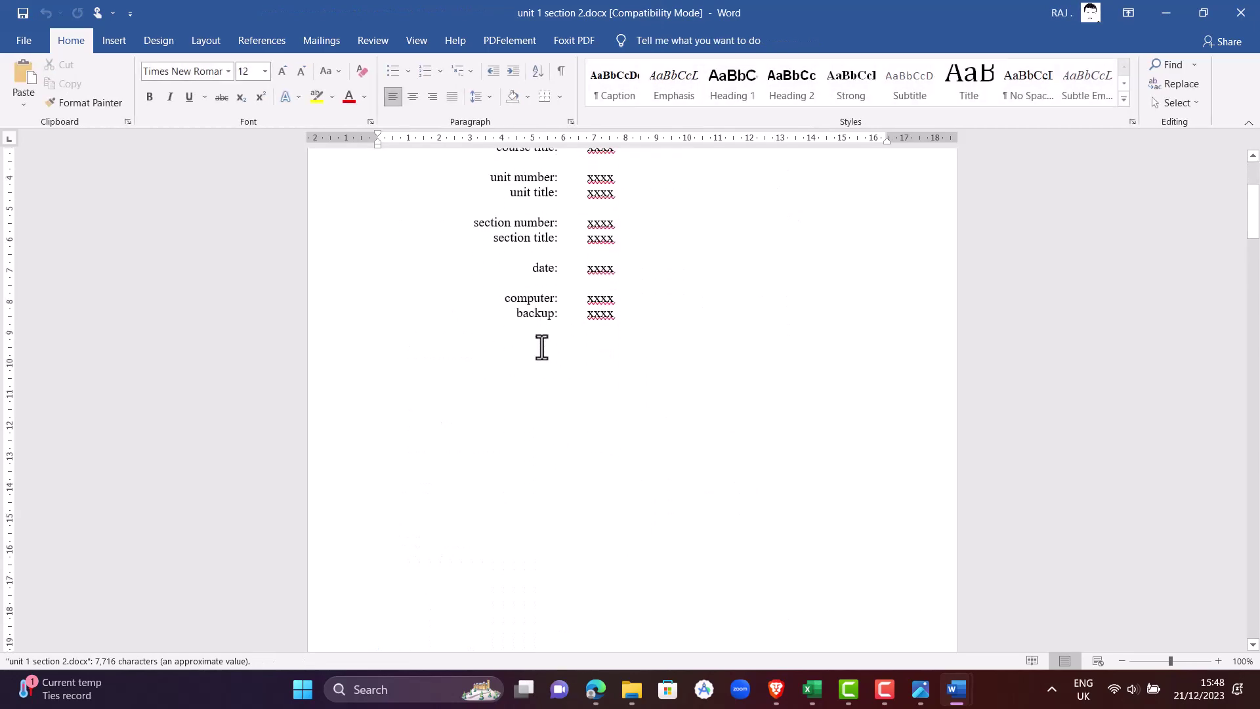
{"action": "scroll", "coordinate": [542, 347], "scroll_direction": "down", "scroll_amount": 7}
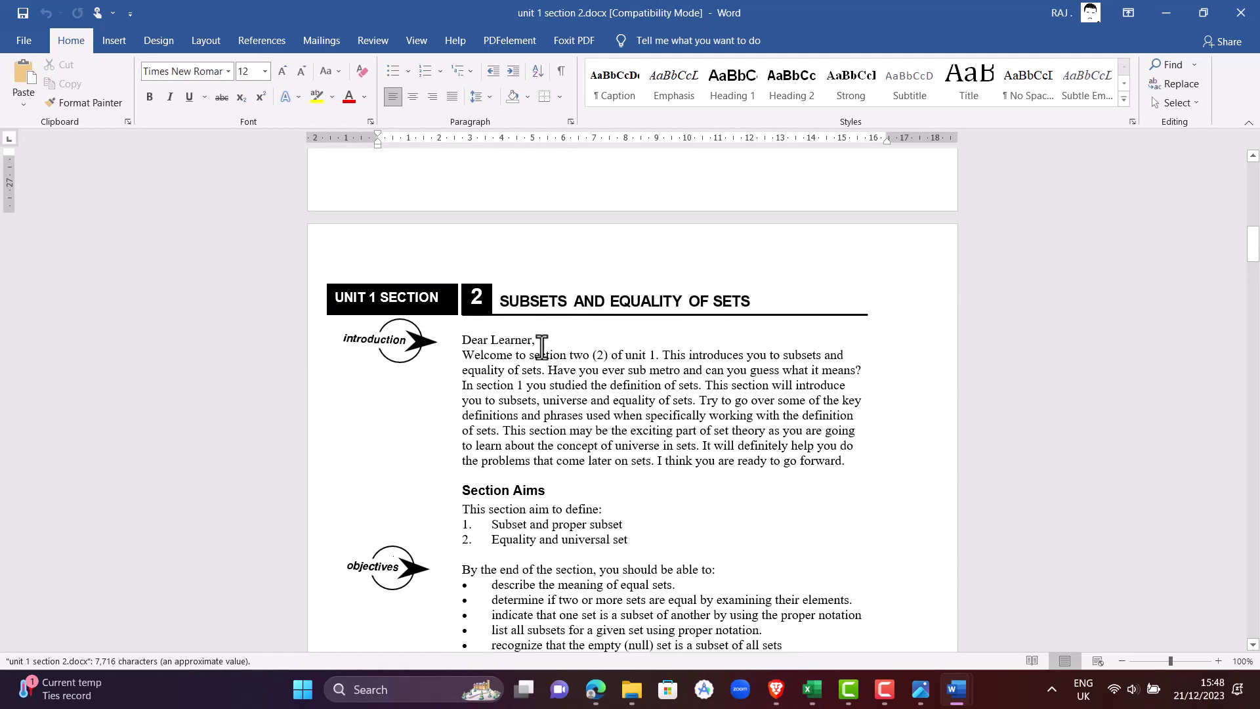
{"action": "scroll", "coordinate": [542, 348], "scroll_direction": "up", "scroll_amount": 1}
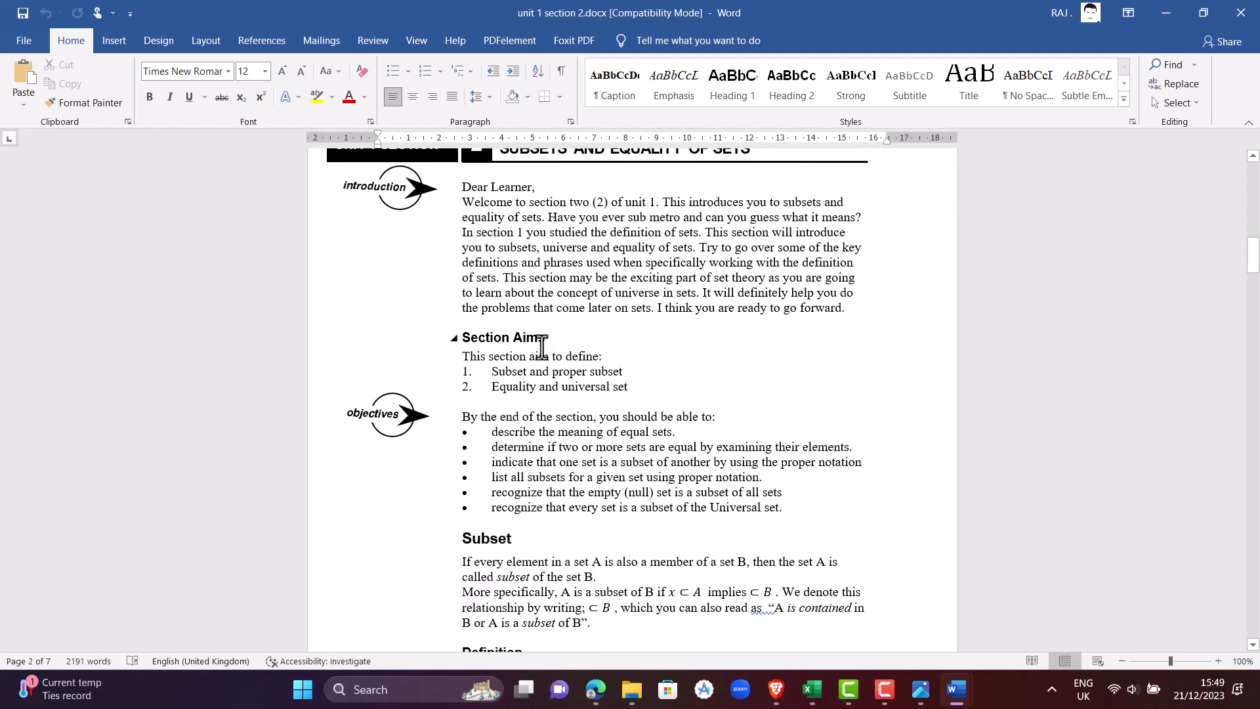
{"action": "scroll", "coordinate": [542, 346], "scroll_direction": "up", "scroll_amount": 1}
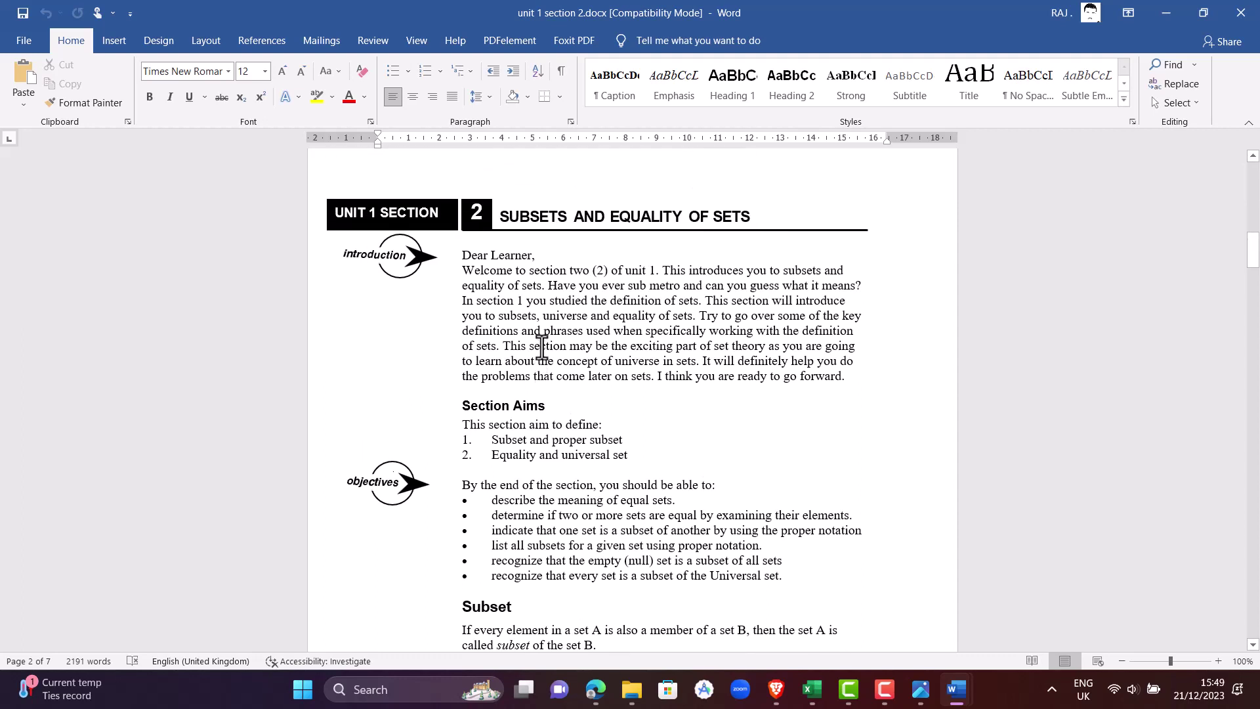